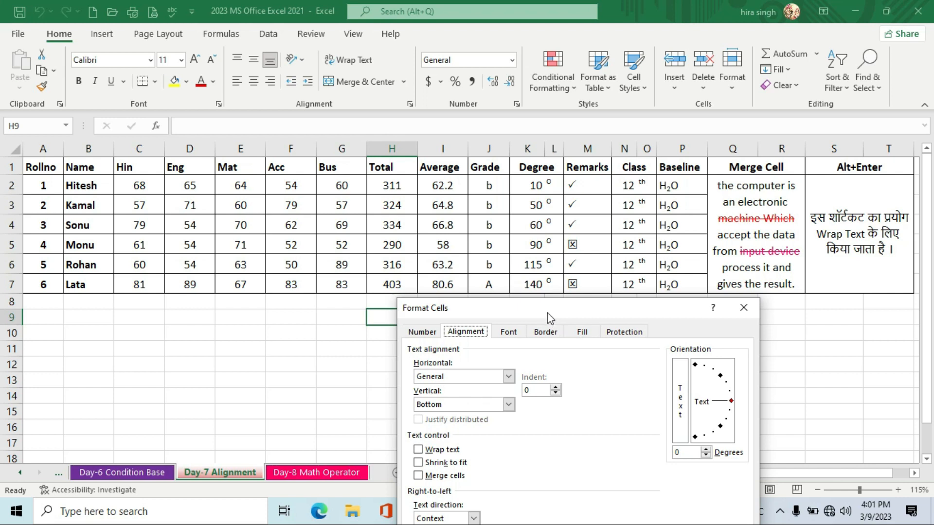
drag(547, 313, 547, 326)
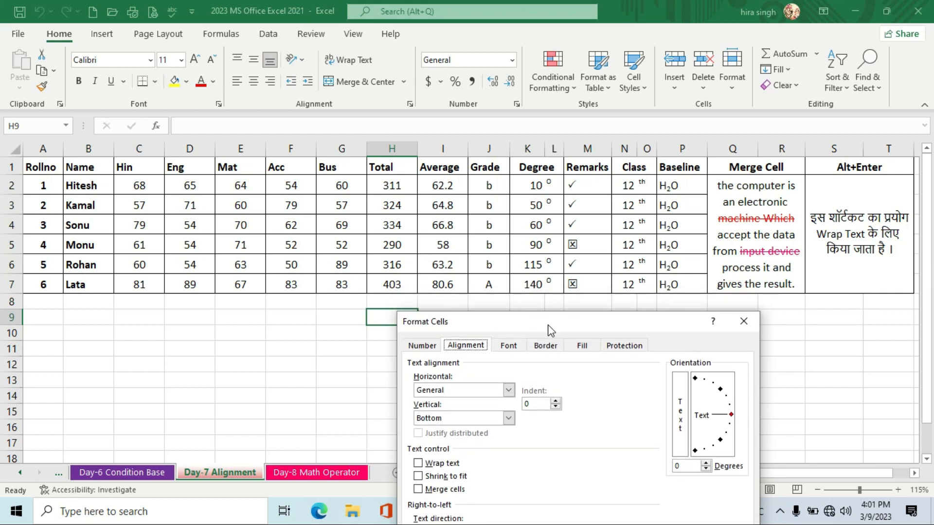
drag(552, 331, 553, 322)
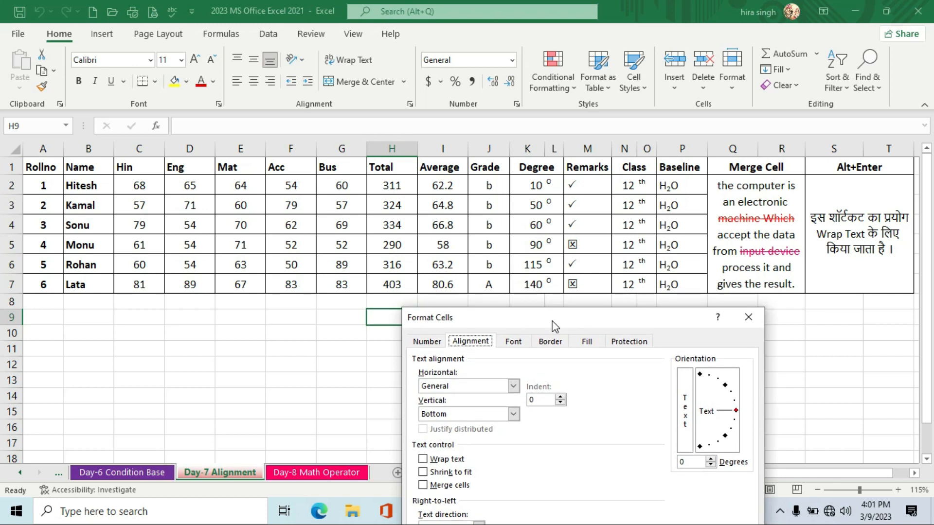
drag(552, 321, 552, 317)
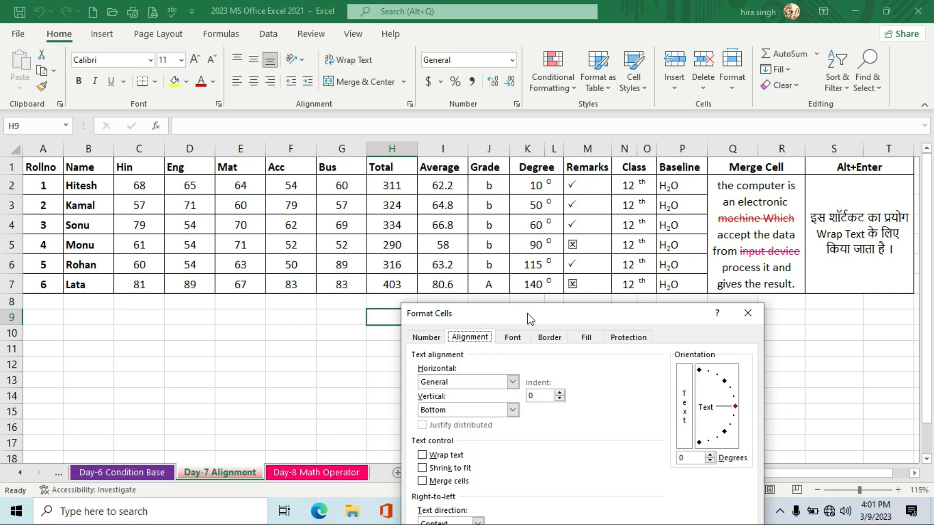
drag(528, 314, 527, 288)
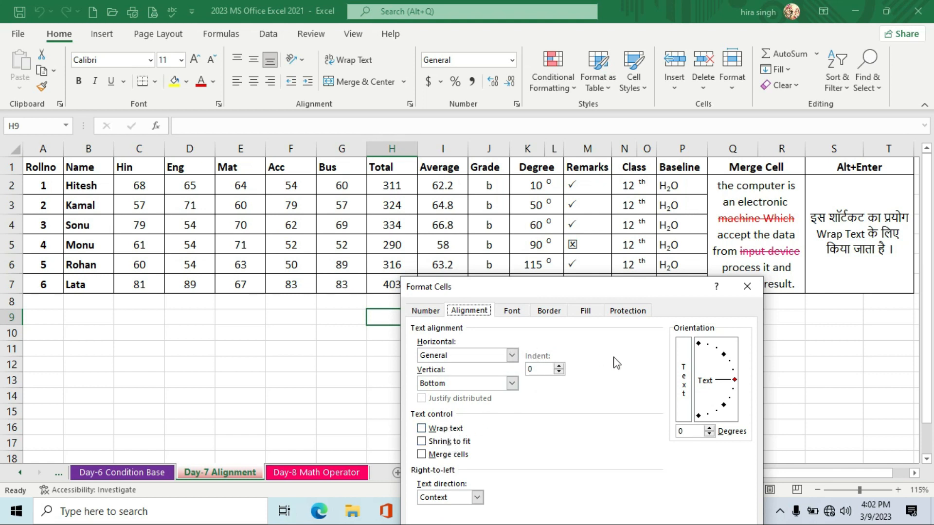
click(747, 286)
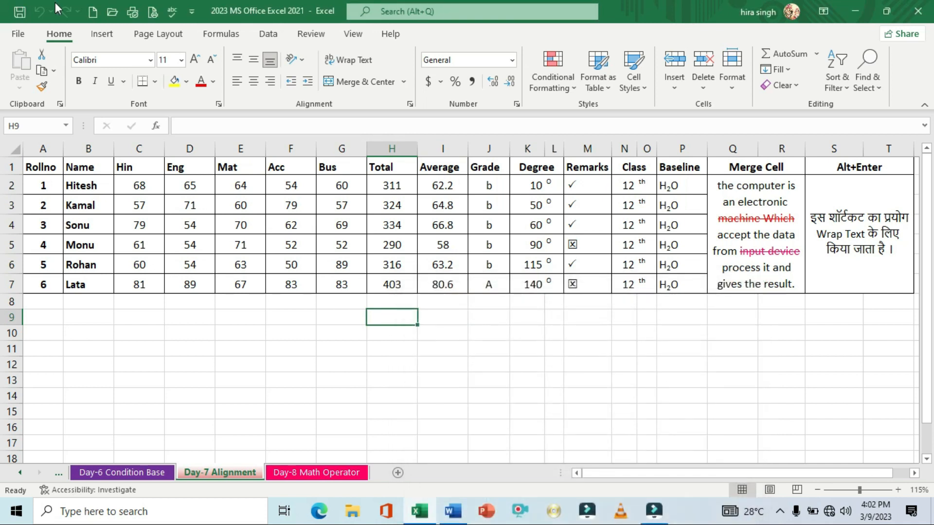
- Copy the marks table from Rollno to Total (A1:H7) and paste it below the original, starting at A9
drag(55, 168, 392, 279)
key(ctrl+c)
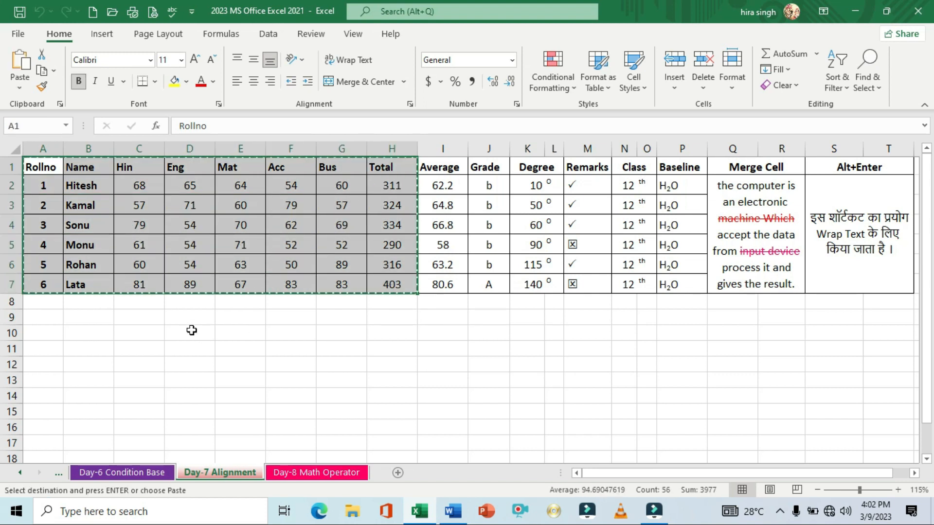
click(55, 319)
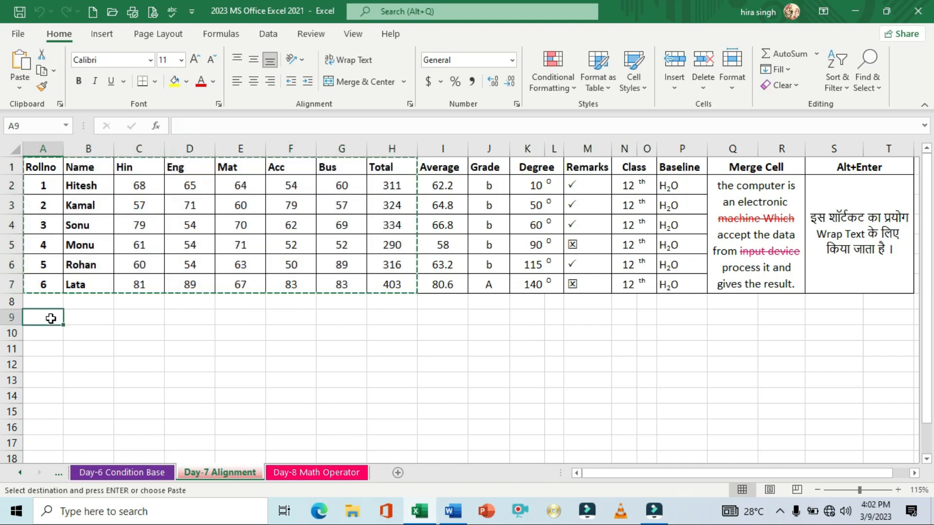
key(Return)
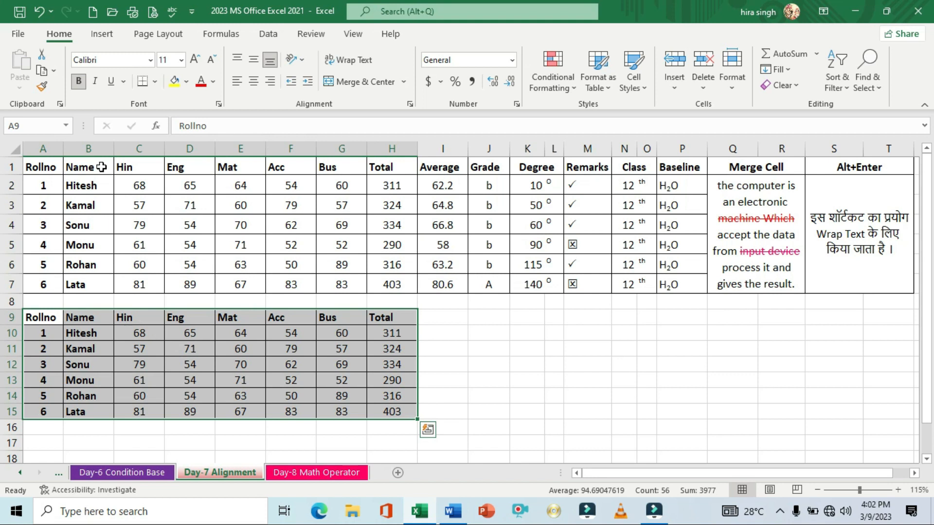
click(360, 336)
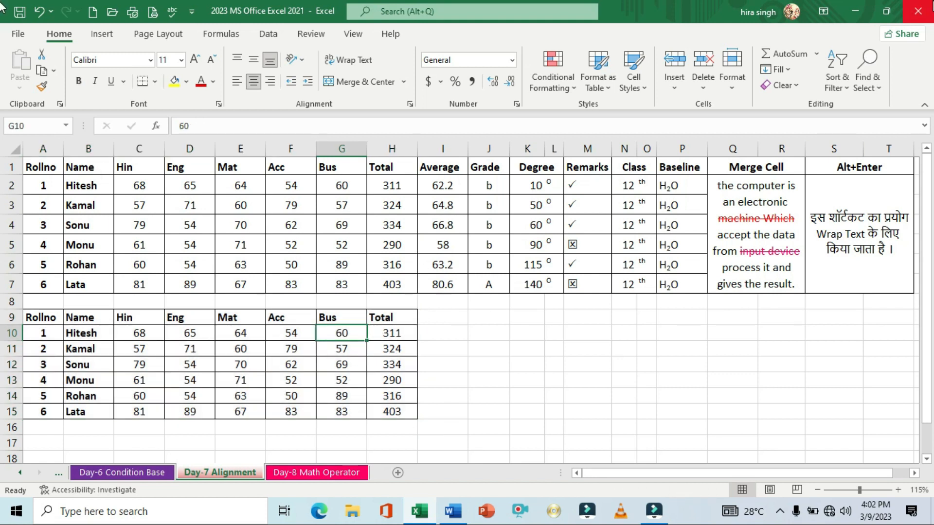
- Set the text orientation of the copied table's header row A9:H9 to 45 degrees in the Format Cells alignment settings
drag(42, 318, 388, 319)
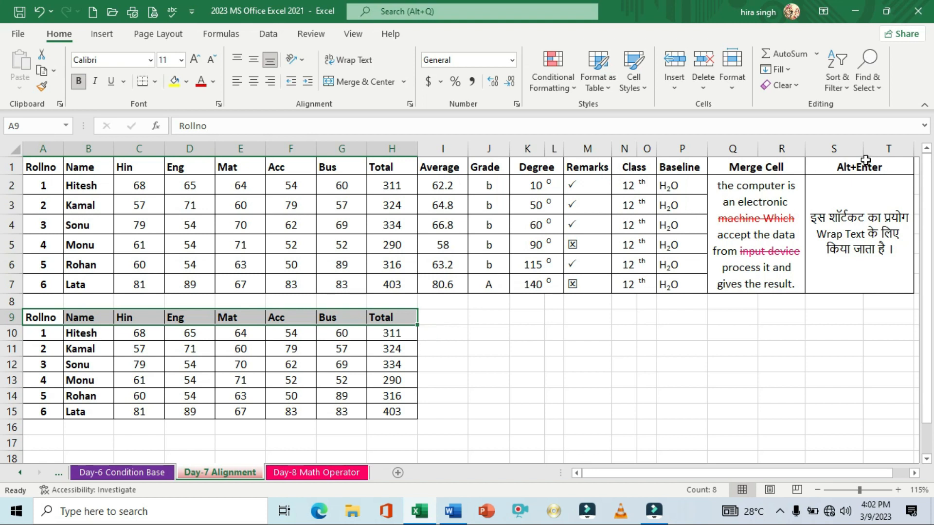
key(ctrl+1)
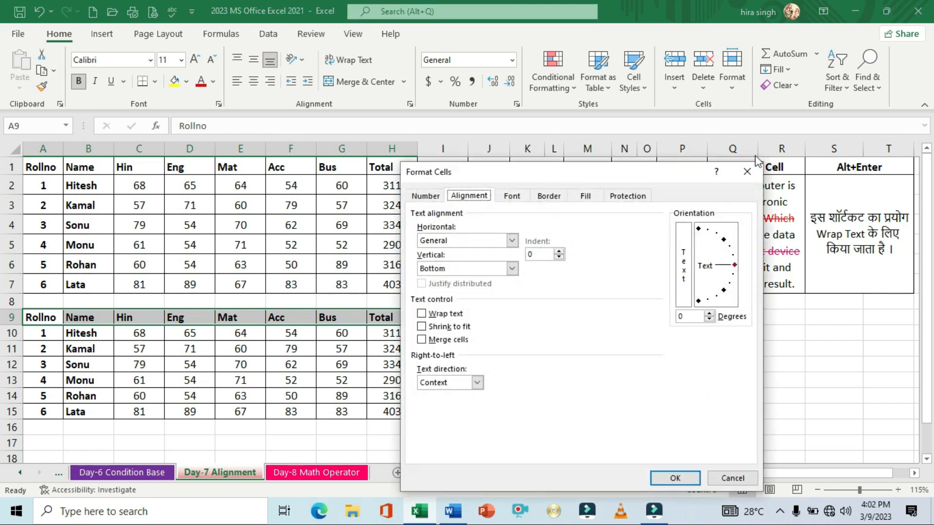
drag(534, 175, 562, 147)
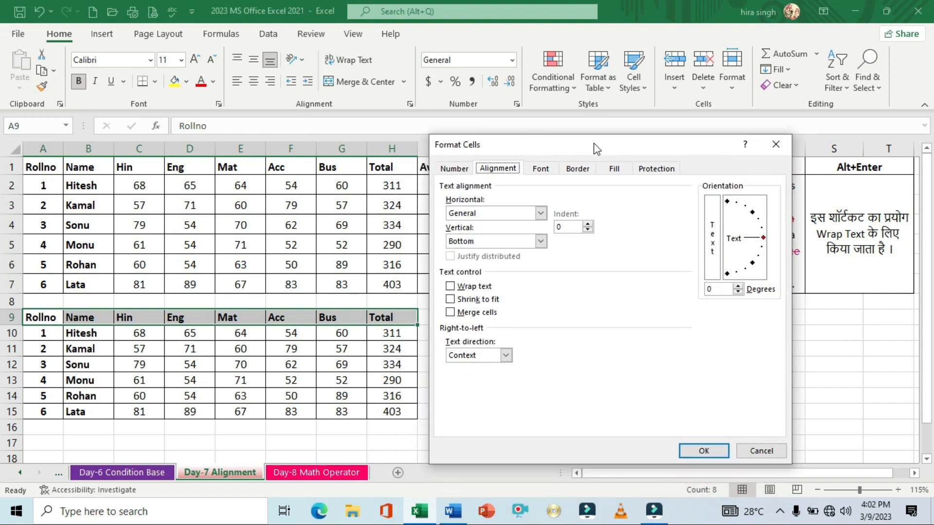
click(454, 168)
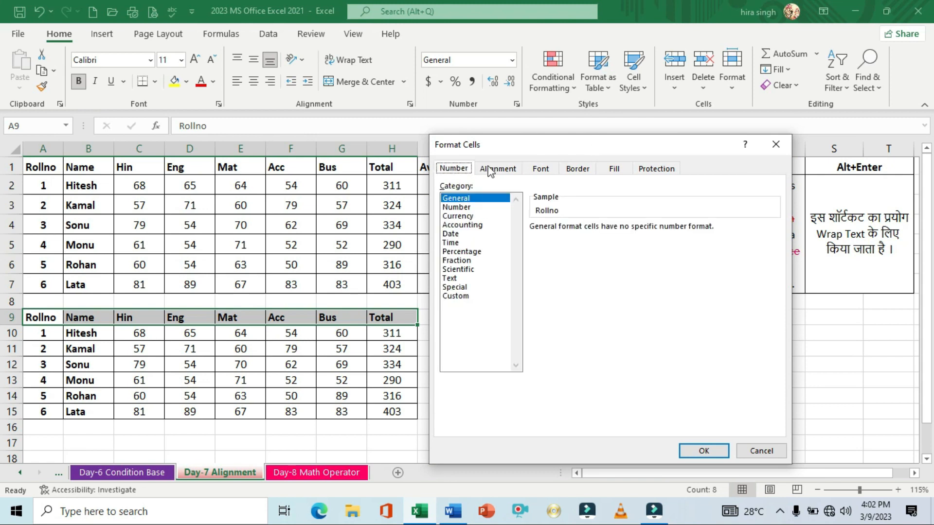
click(497, 171)
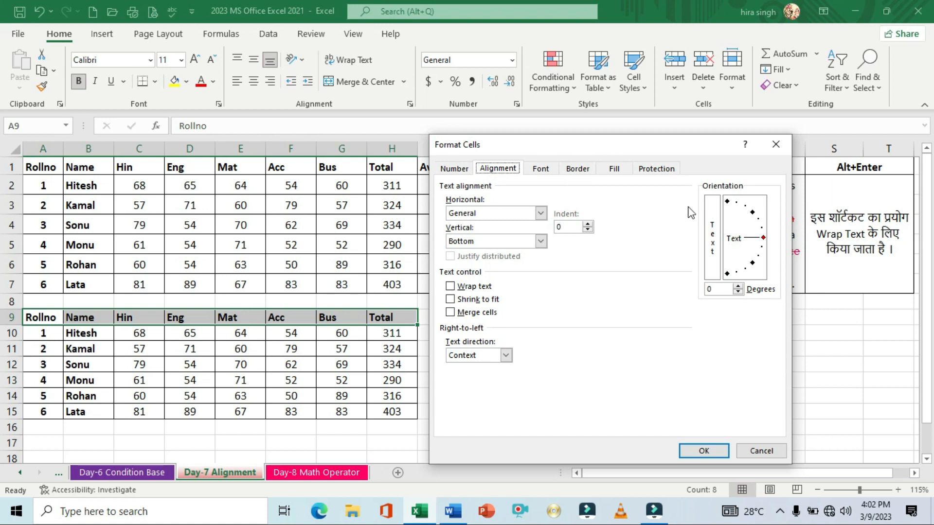
drag(645, 152, 678, 142)
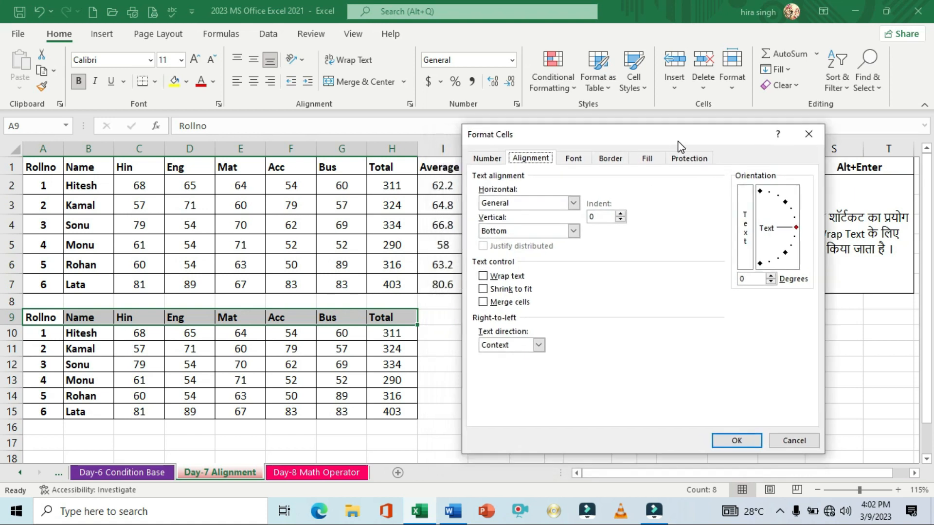
click(789, 232)
drag(789, 234, 782, 212)
key(BackSpace)
key(BackSpace)
text(45)
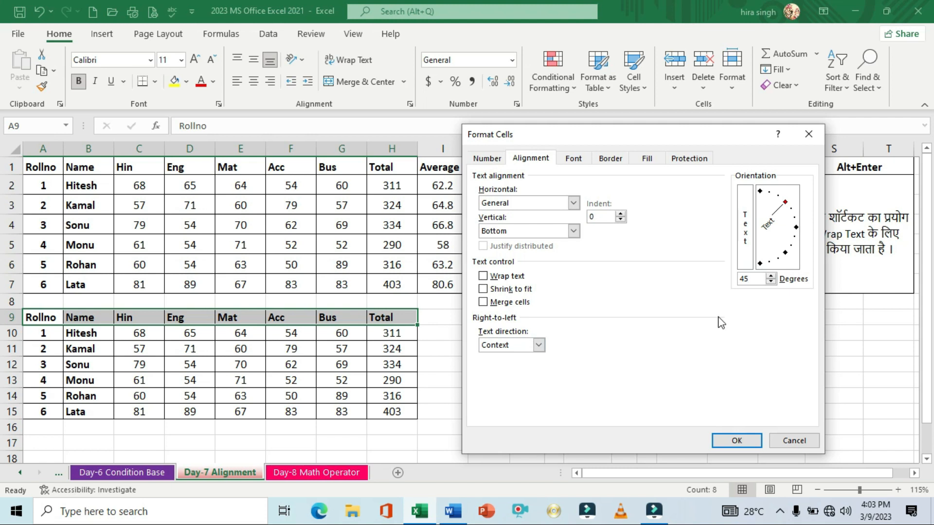
click(734, 438)
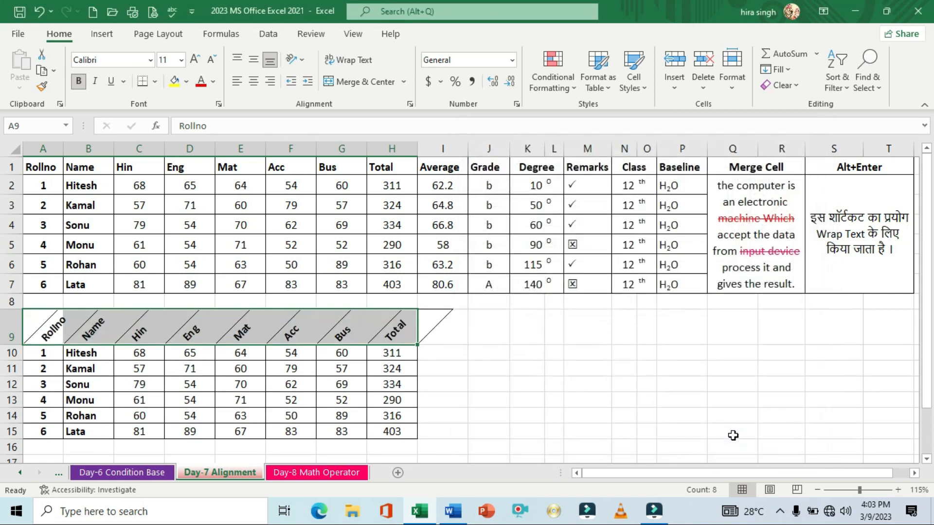
click(485, 387)
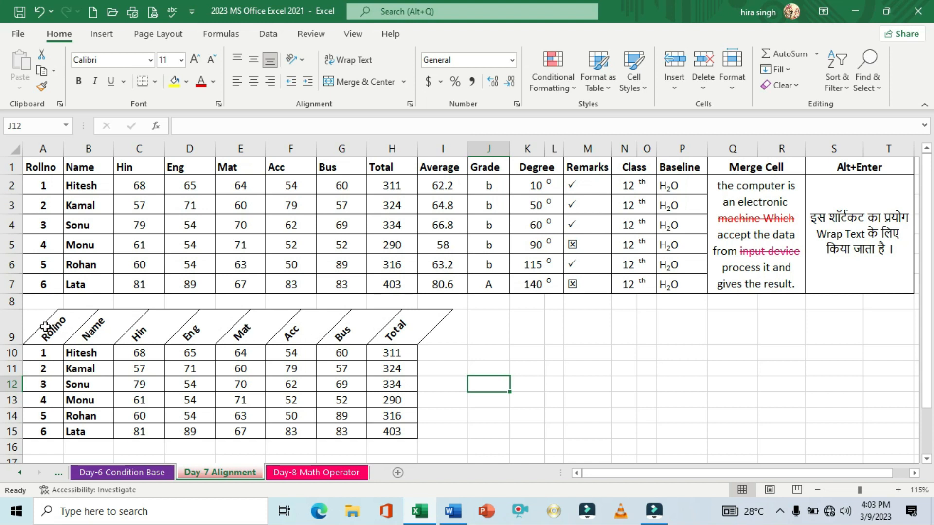
- Rotate the header text in A9:H9 to a vertical 90-degree orientation
drag(40, 329, 388, 335)
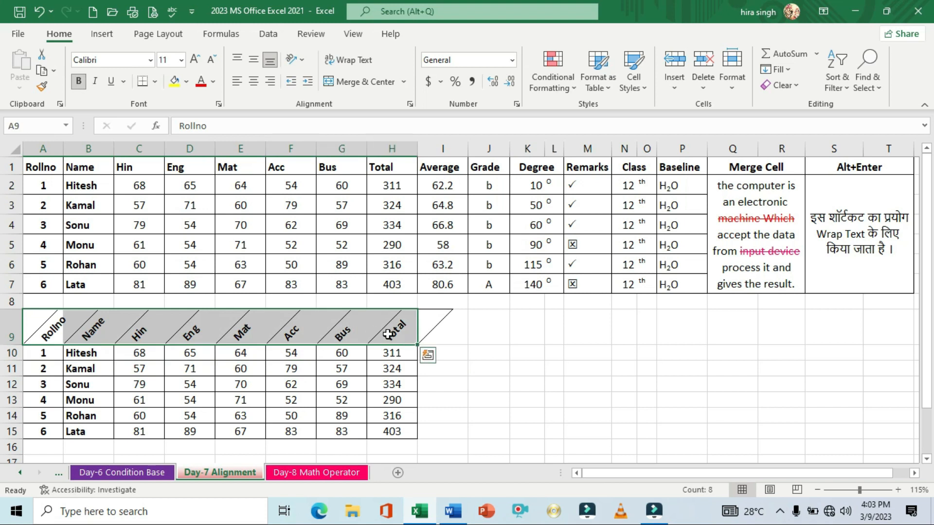
key(ctrl+1)
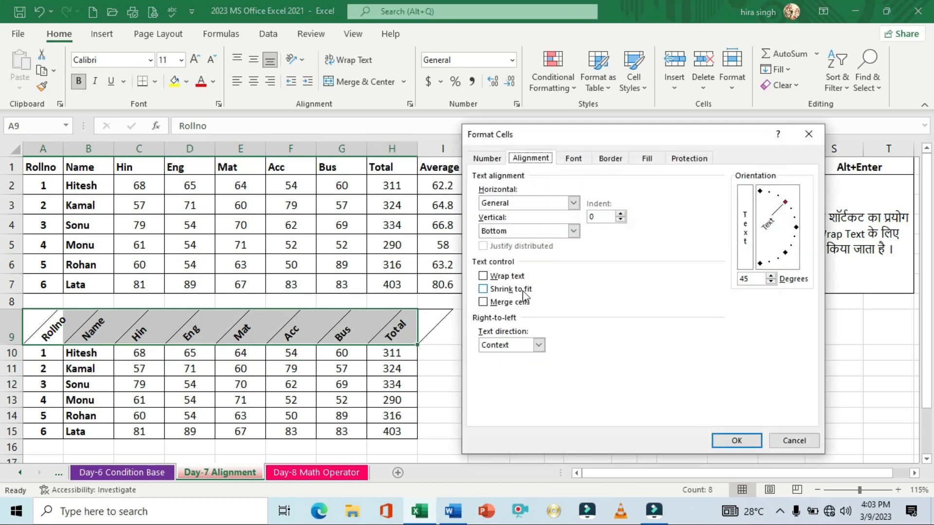
click(778, 212)
drag(778, 212, 760, 204)
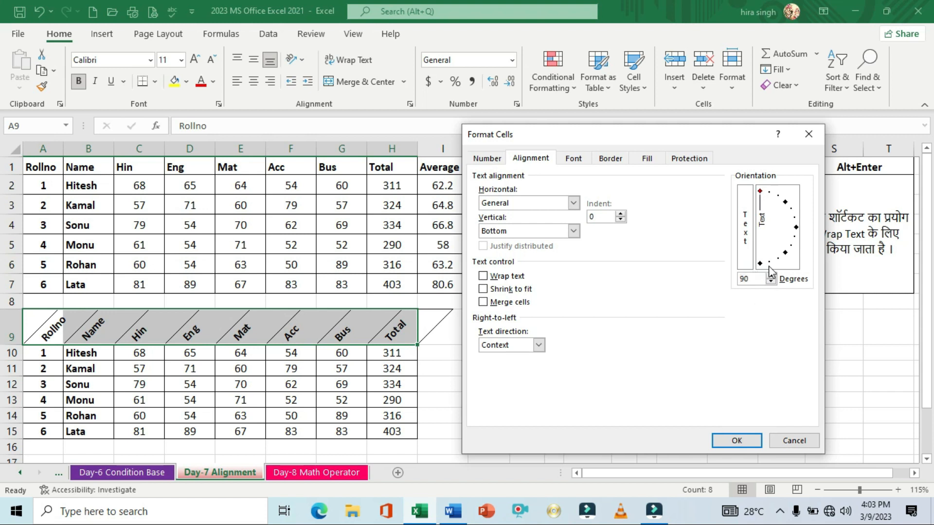
click(734, 442)
click(537, 365)
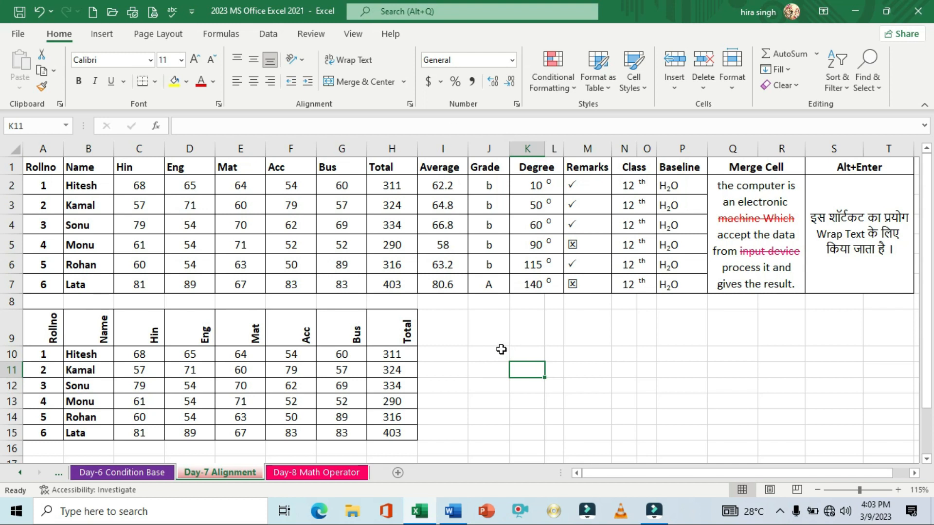
- Try a -45 degree text orientation on headers A9:H9 and undo that rotation
drag(46, 325, 379, 328)
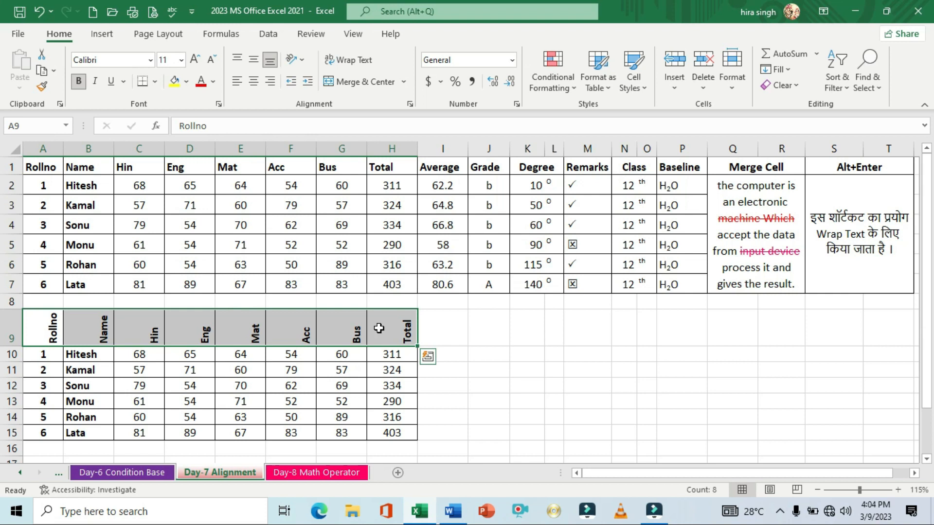
key(ctrl+1)
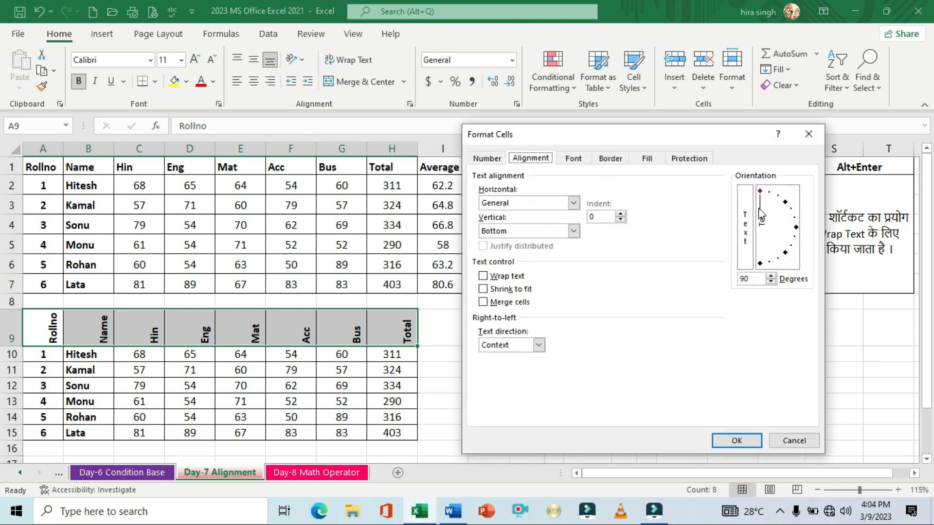
mouse_move(760, 214)
mouse_down()
mouse_move(768, 209)
mouse_move(785, 252)
mouse_up()
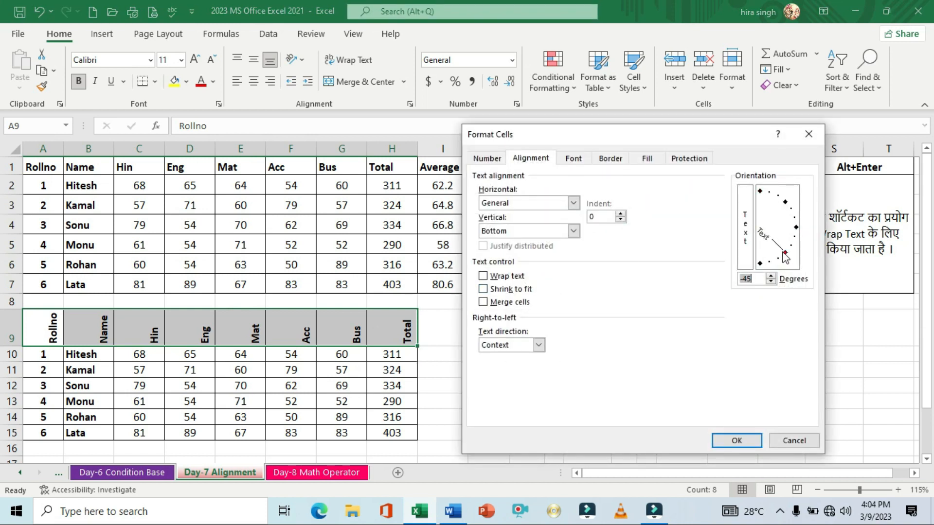
click(759, 278)
click(737, 440)
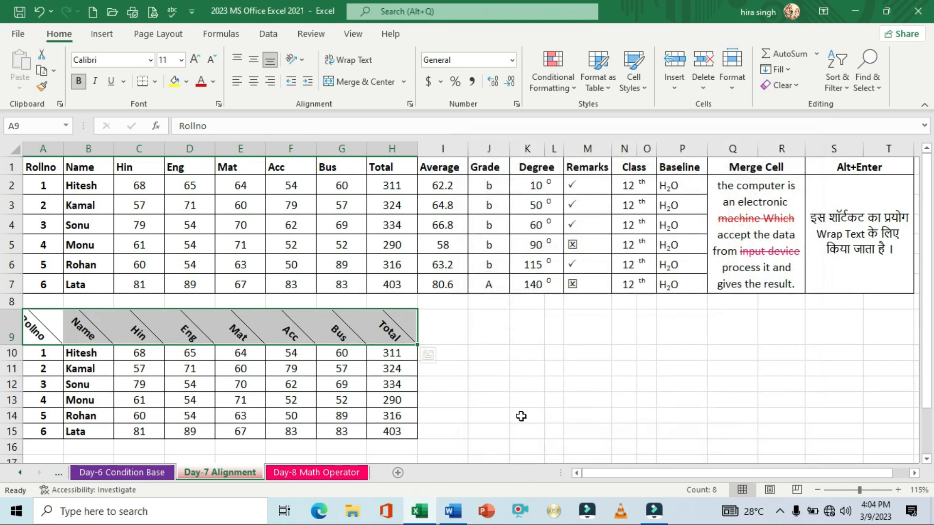
click(382, 385)
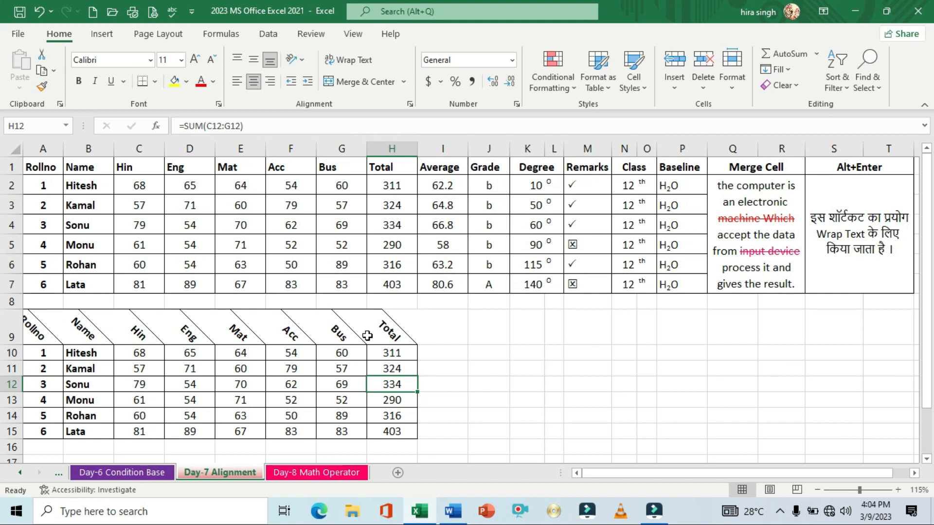
key(ctrl+z)
key(ctrl+z)
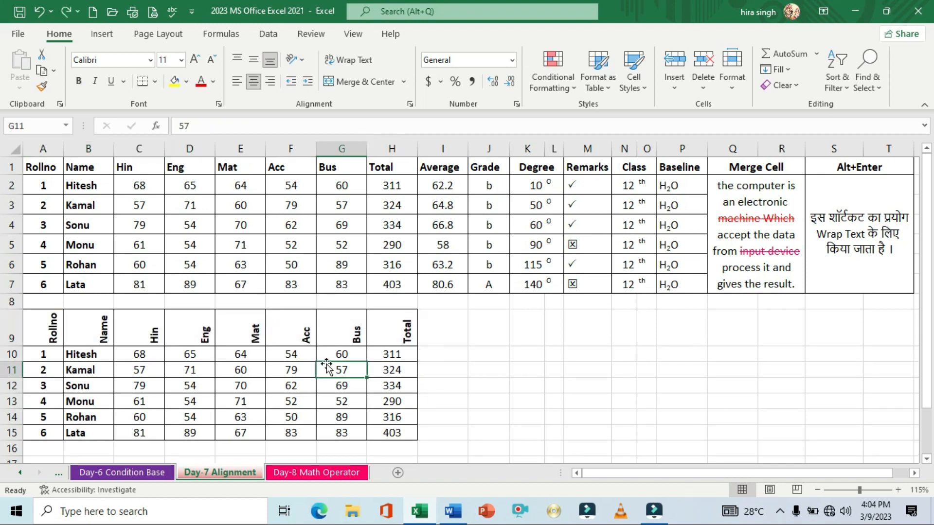
- Remove all borders from the copied table A9:H15
click(42, 323)
drag(42, 323, 395, 432)
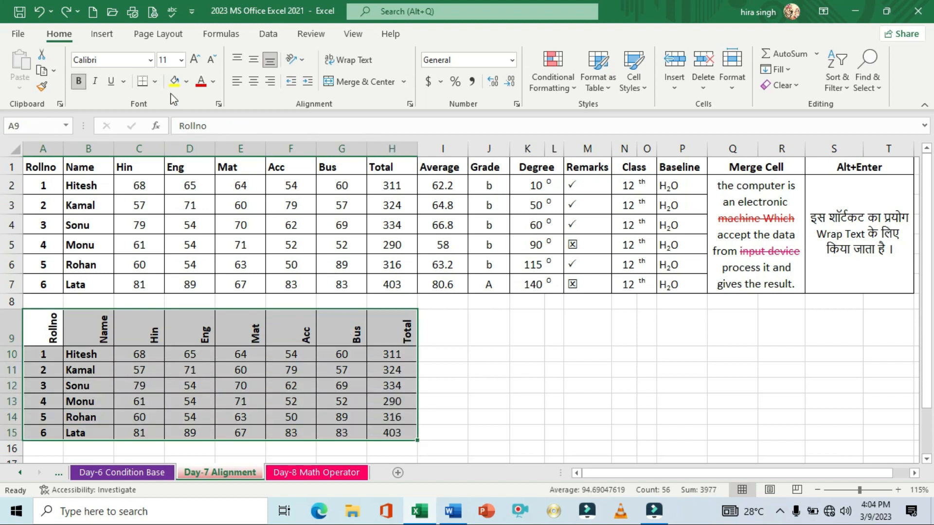
click(157, 82)
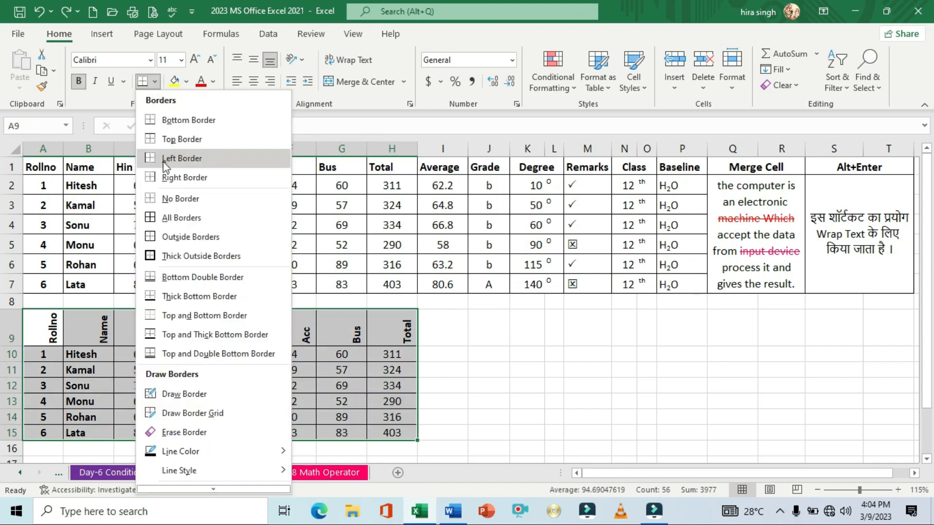
click(168, 197)
click(189, 370)
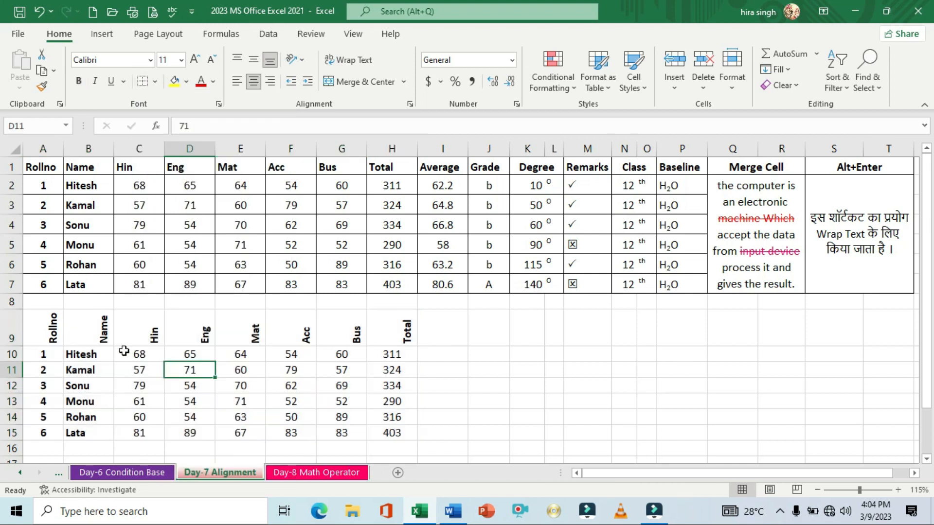
- Set the text orientation of the borderless table's header row A9:H9 to 46 degrees
drag(51, 329, 379, 338)
key(ctrl+1)
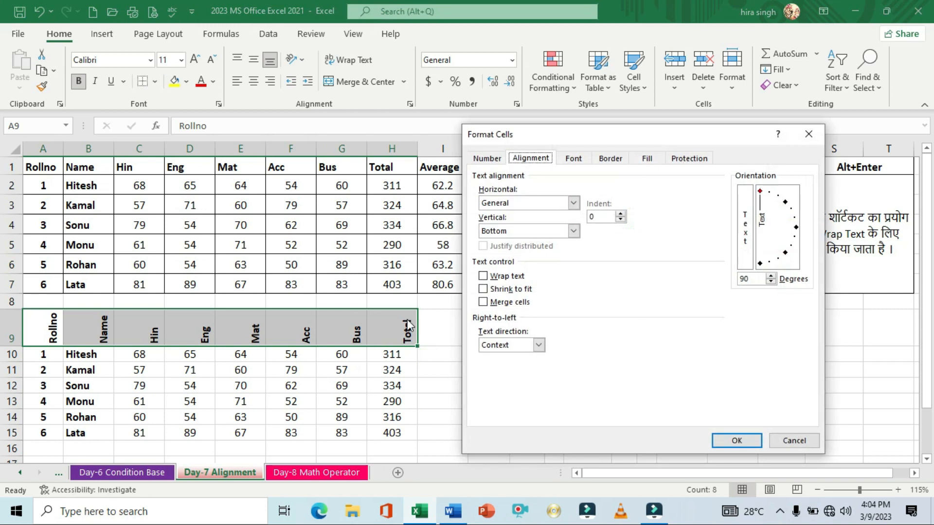
drag(760, 210, 781, 214)
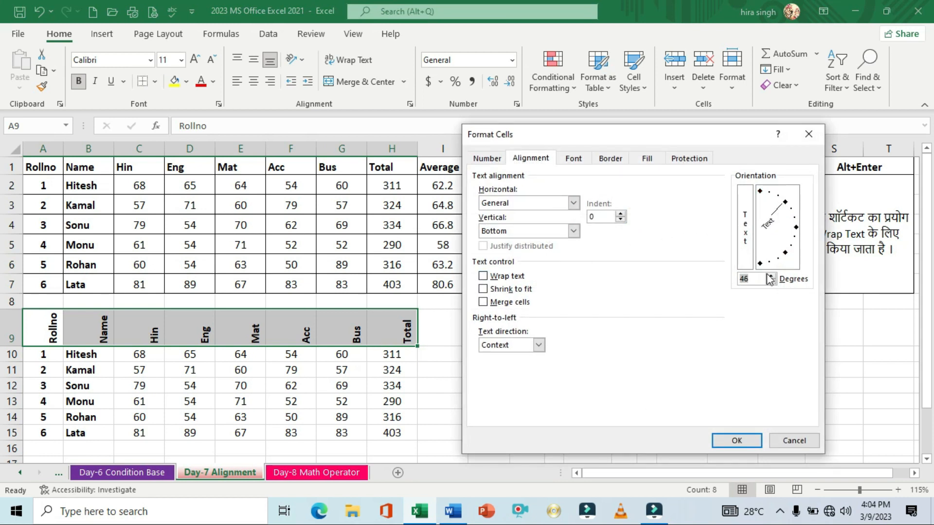
click(737, 441)
click(497, 385)
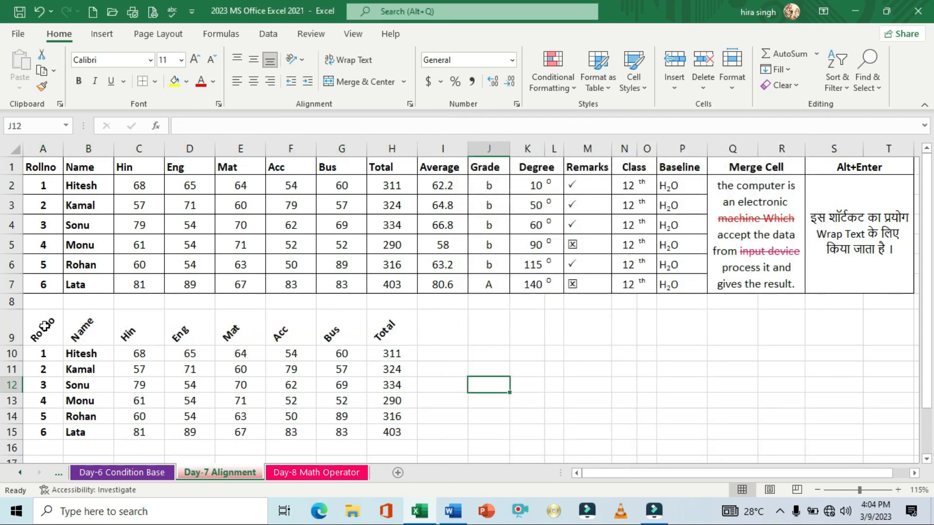
- Undo the header row's 46-degree rotation and the border removal on the copied table A9:H15
drag(44, 326, 384, 329)
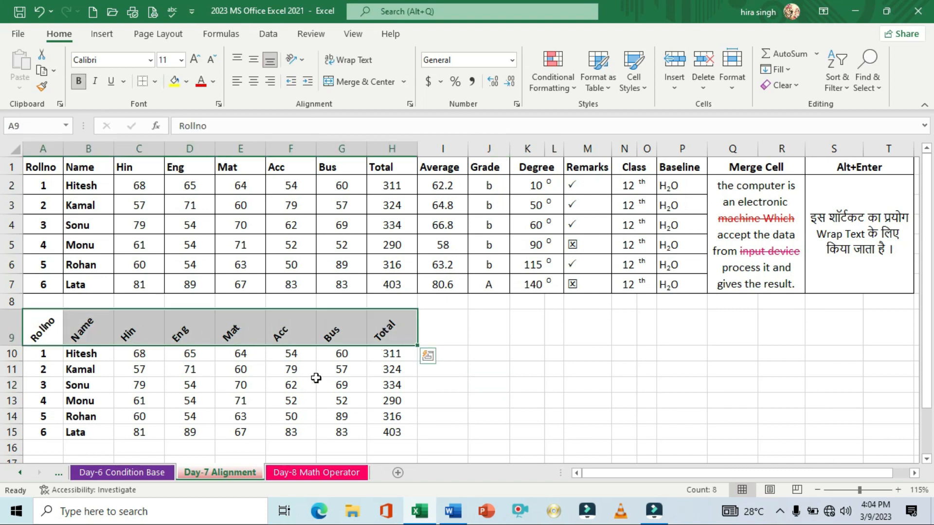
click(300, 379)
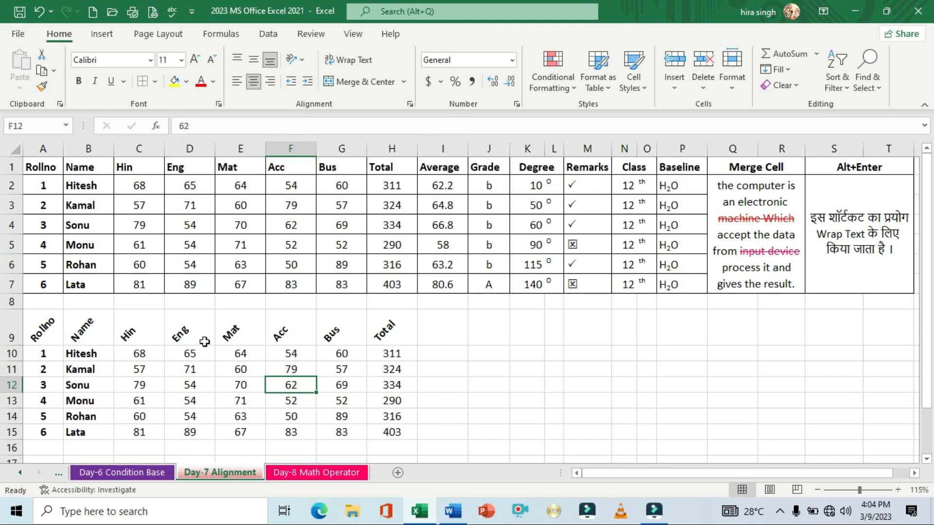
key(ctrl+z)
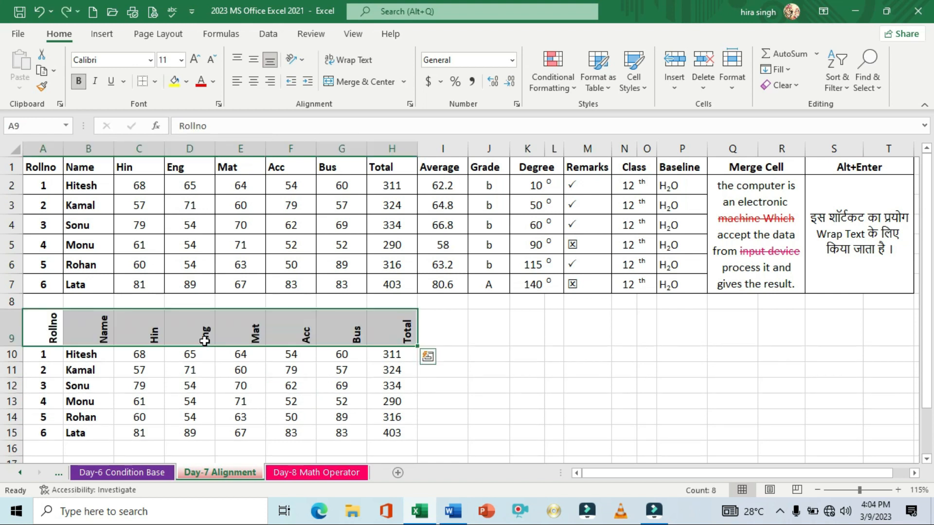
click(183, 371)
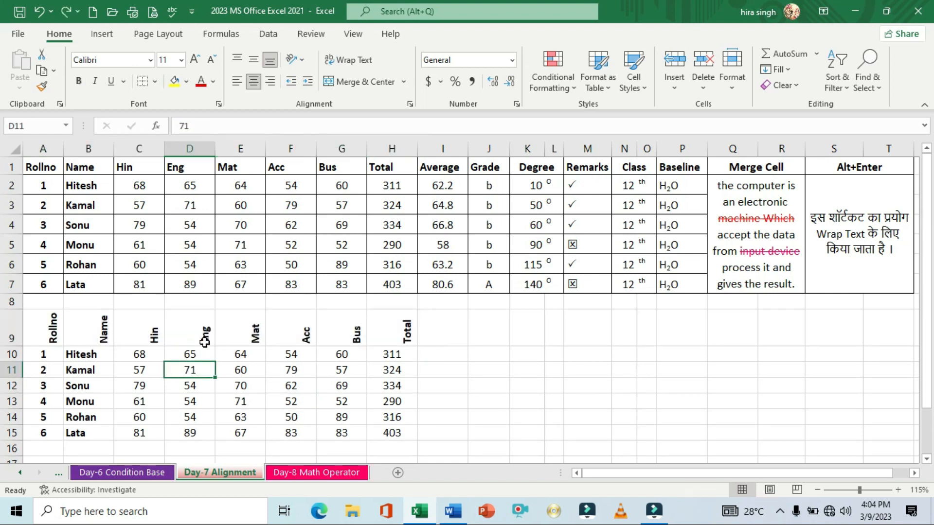
key(ctrl+a)
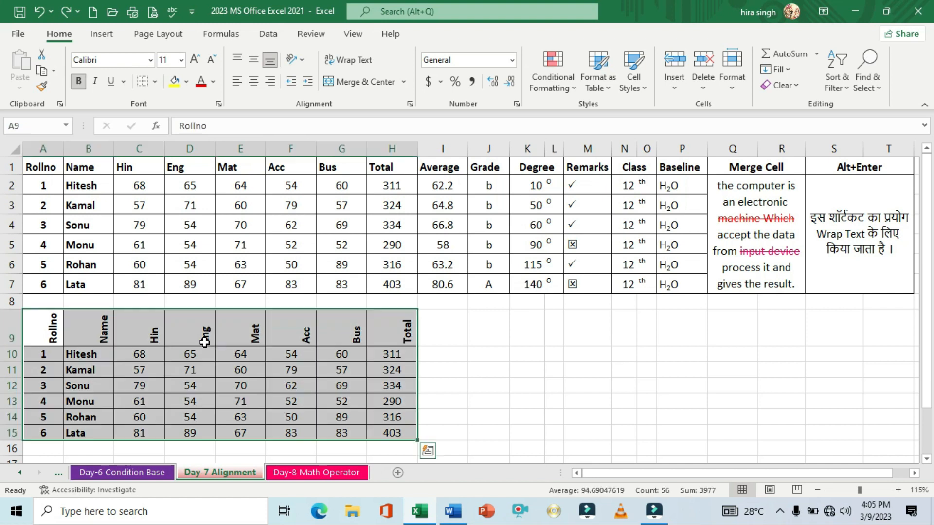
click(173, 389)
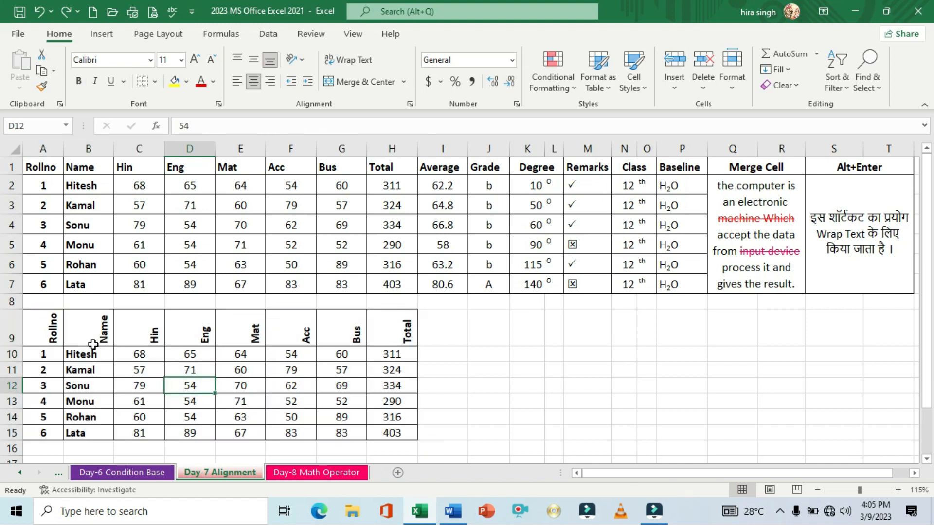
click(53, 331)
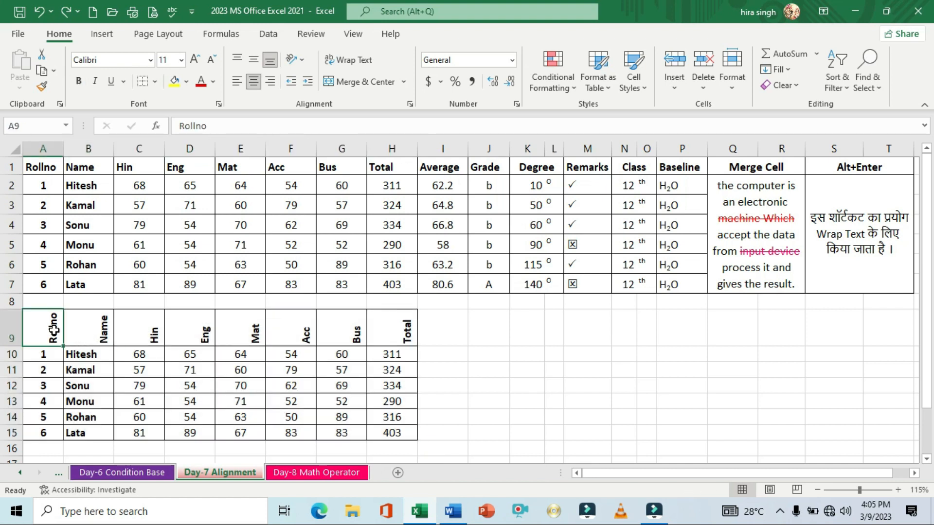
key(Right)
key(Right)
key(Down)
key(Down)
key(Down)
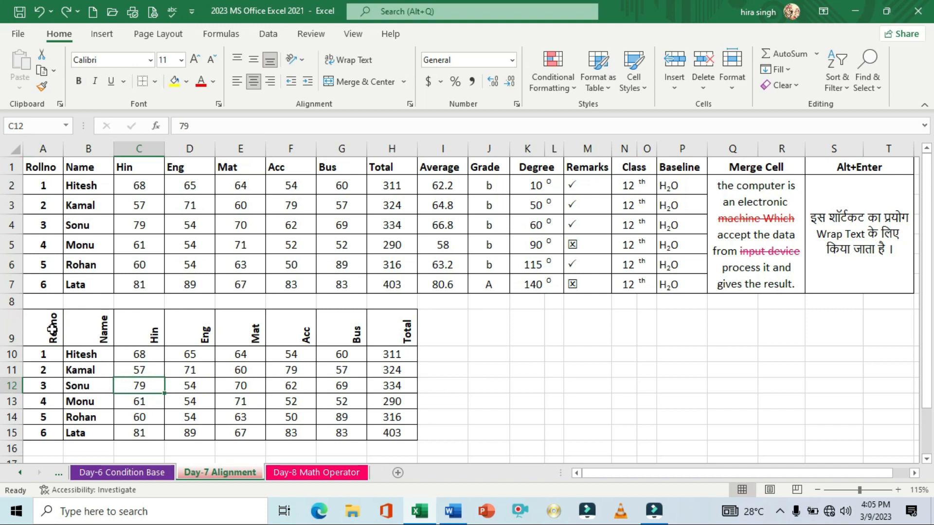
drag(53, 329, 371, 431)
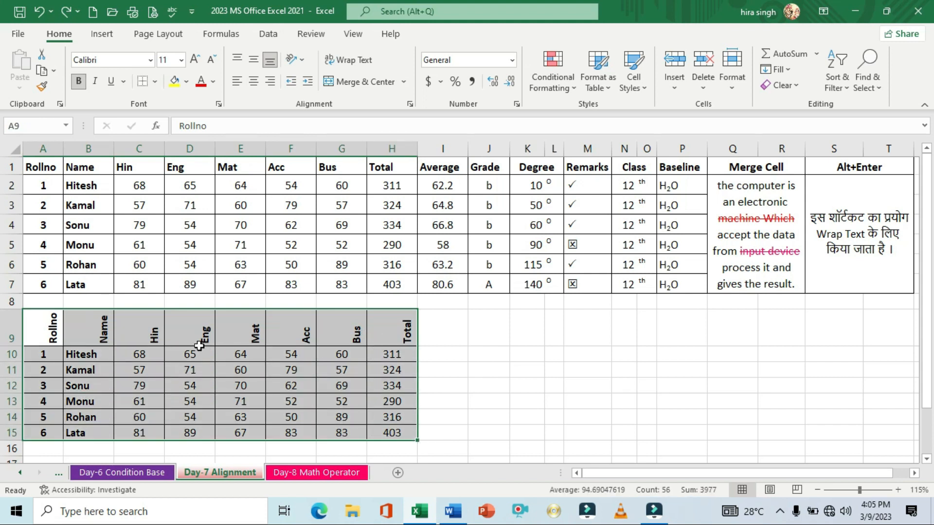
click(149, 327)
- Set the text orientation of the bordered table's header row A9:H9 to 43 degrees
drag(49, 324, 381, 336)
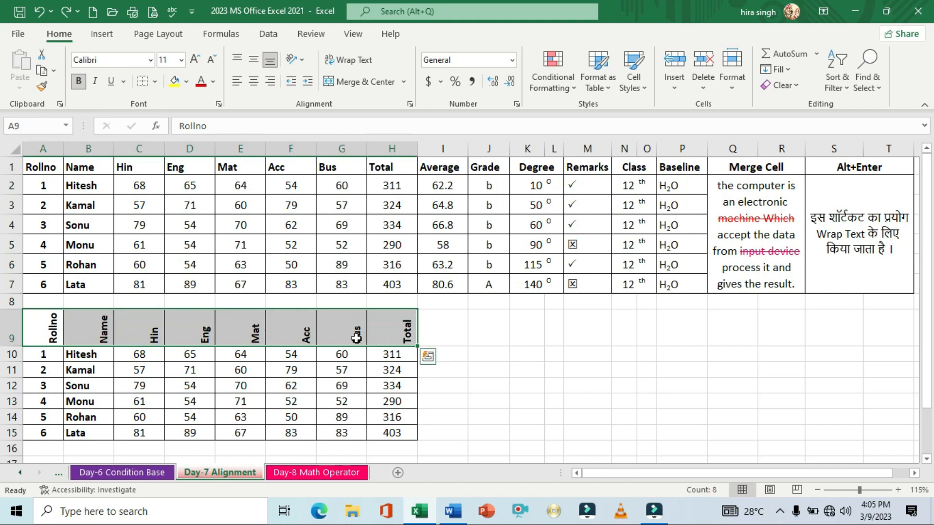
key(ctrl+1)
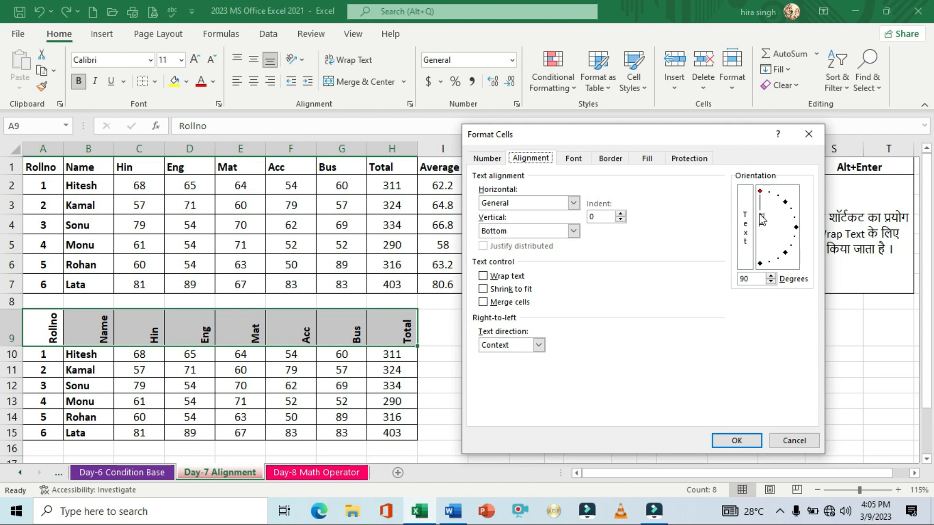
drag(764, 208, 783, 213)
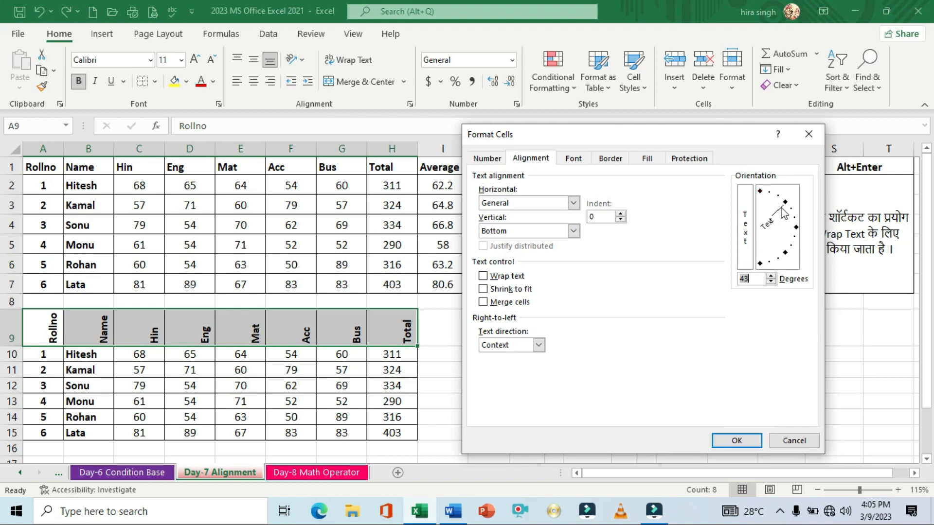
click(736, 440)
click(535, 370)
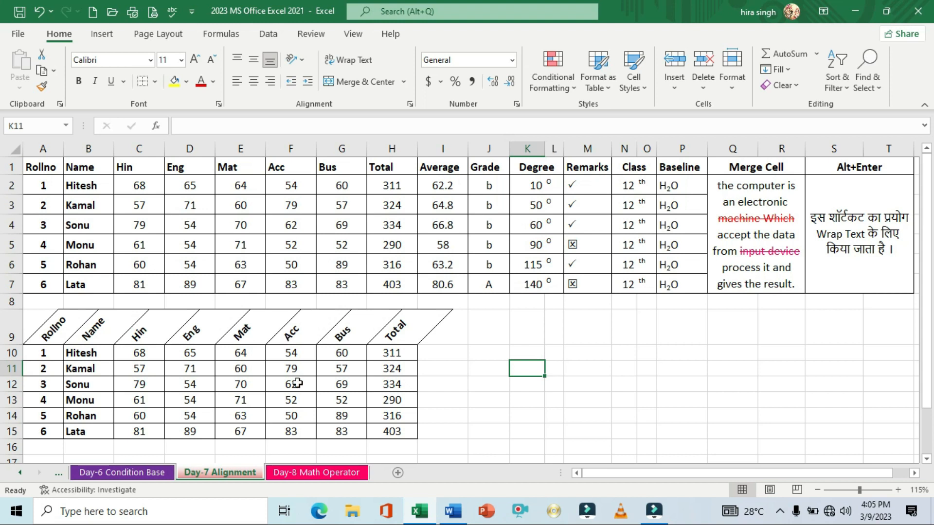
key(ctrl+1)
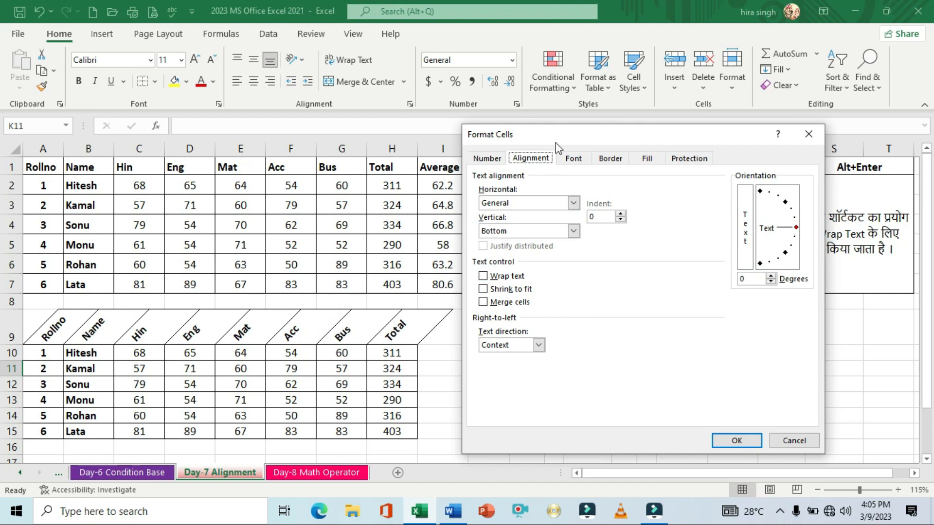
drag(563, 138, 541, 130)
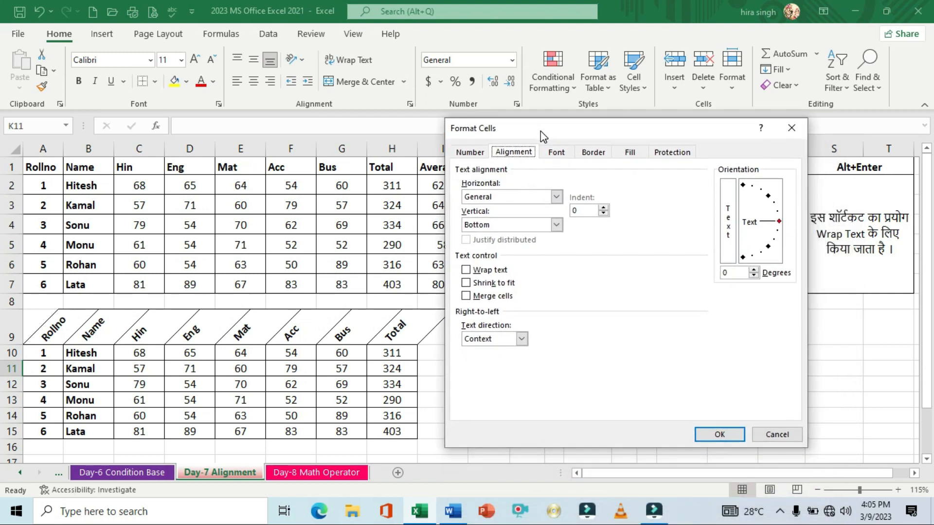
click(792, 130)
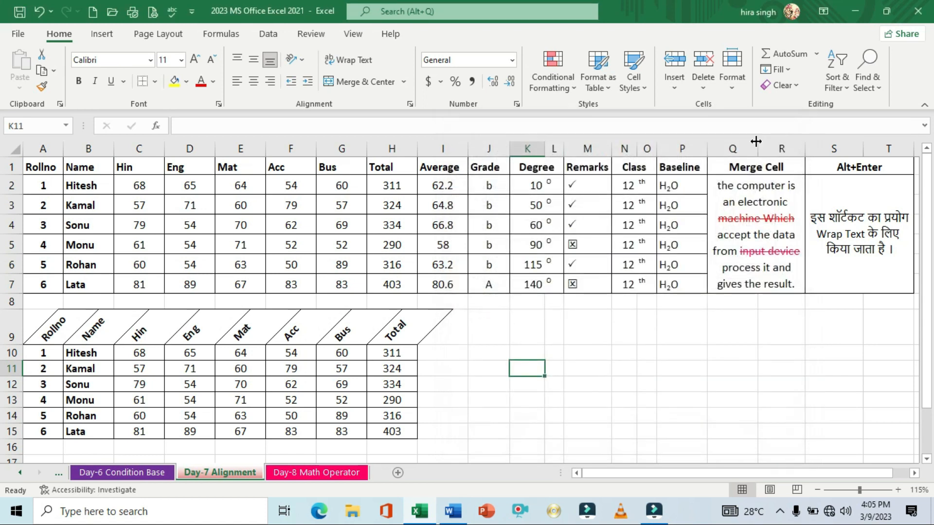
- Enter the text "computer machine" in cell J10
click(493, 353)
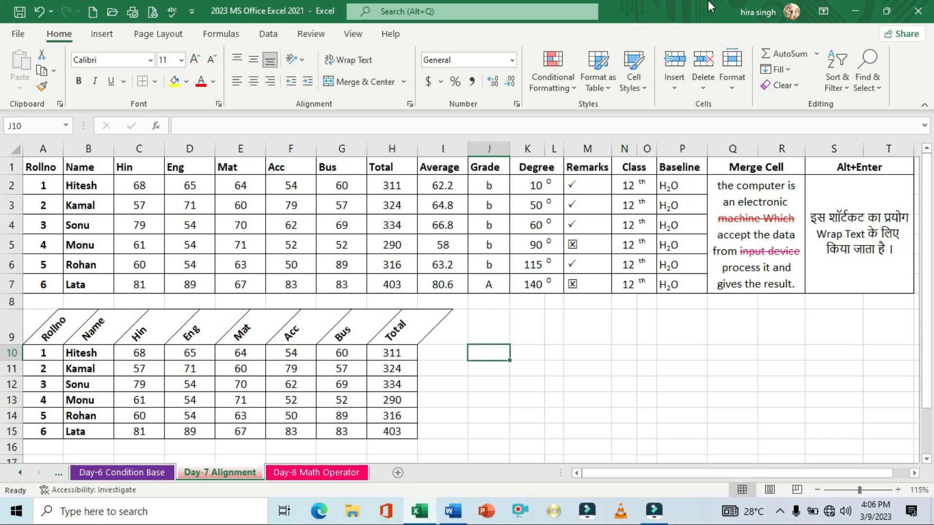
text(comp)
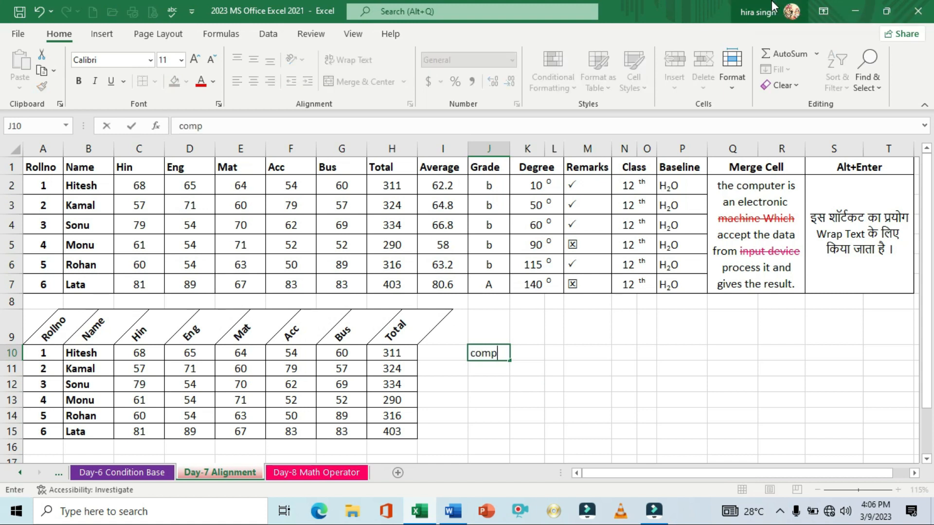
text(uter ma)
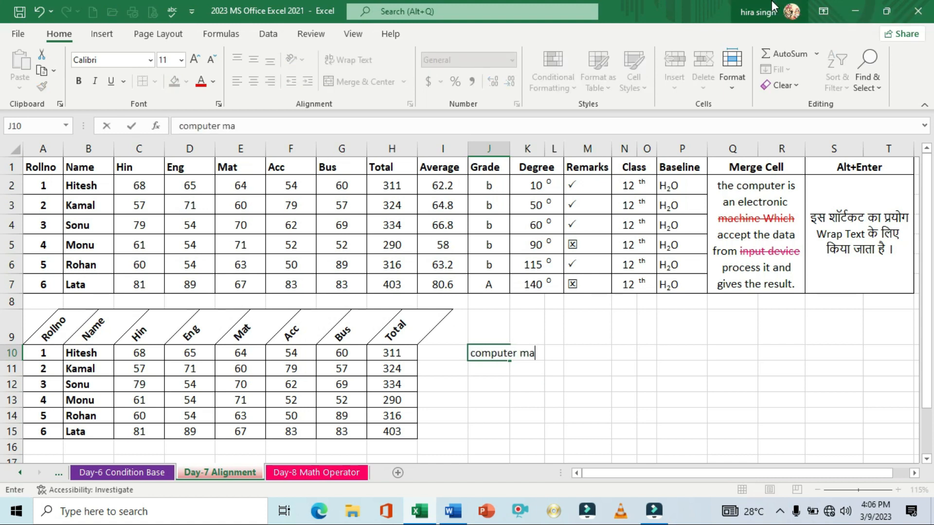
text(chine)
key(Return)
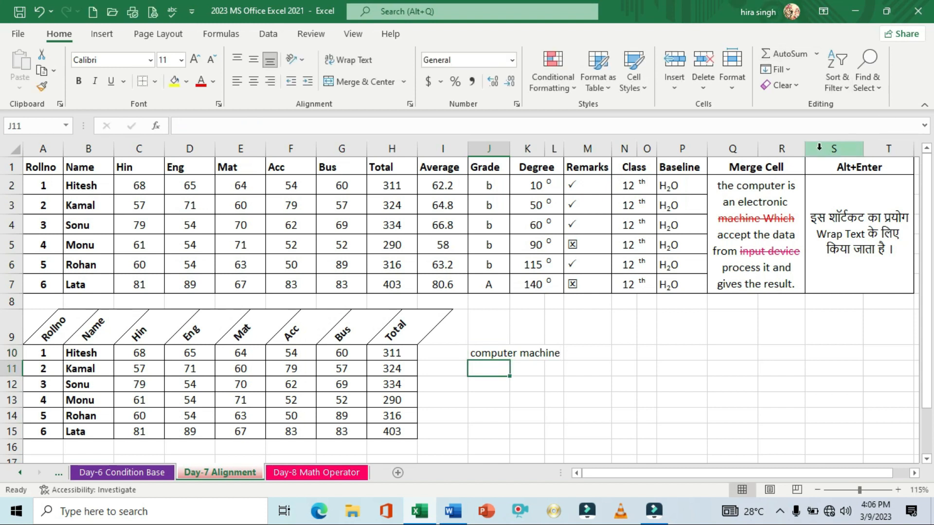
- Inspect the contents of J10 and K10 to check which cell holds the overflowing text
click(494, 355)
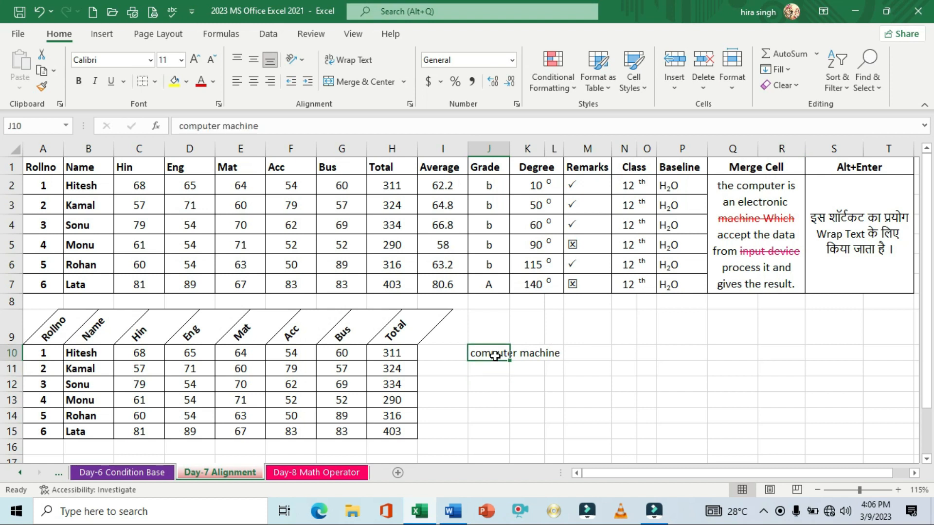
click(523, 354)
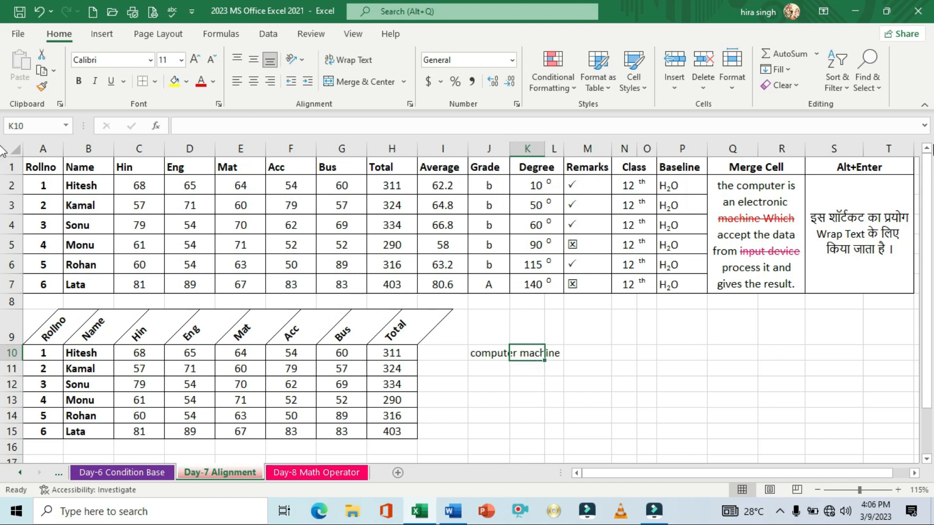
click(240, 125)
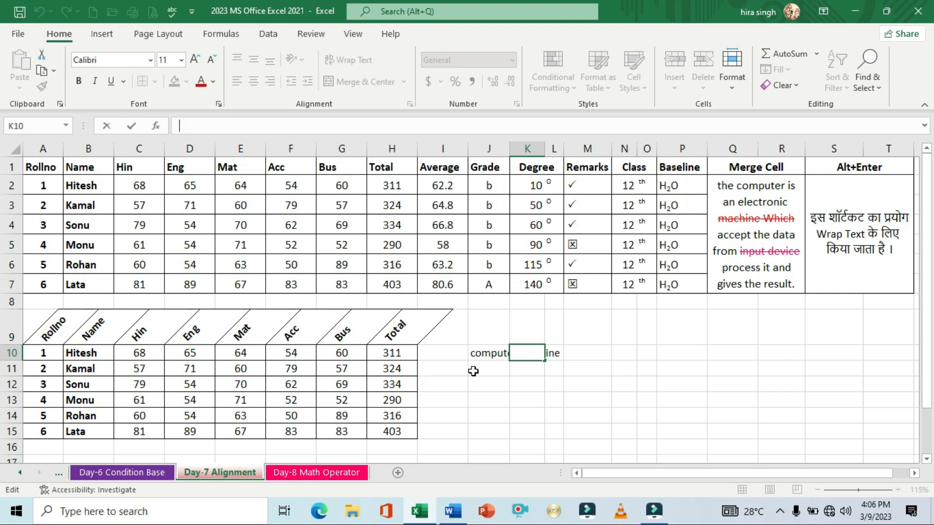
click(486, 350)
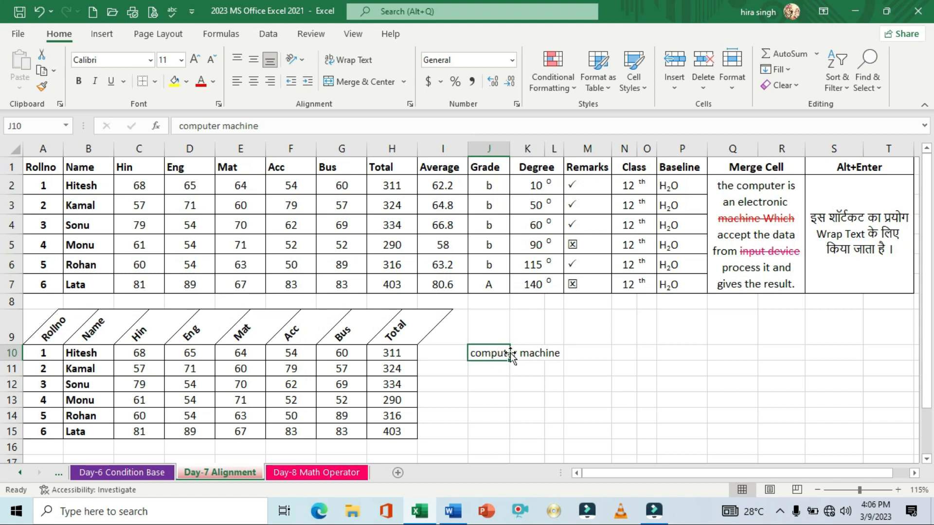
click(487, 380)
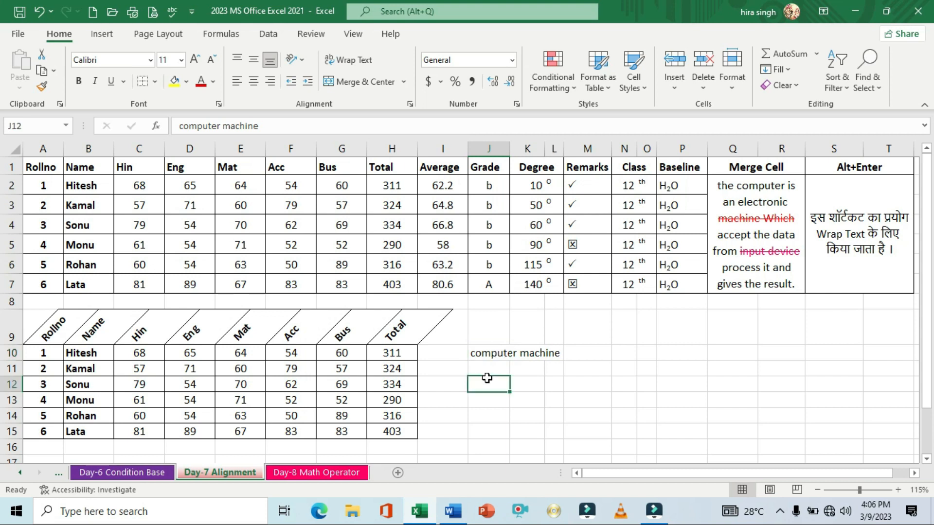
- Turn on Wrap text for cell J10 in the cell alignment settings
click(489, 354)
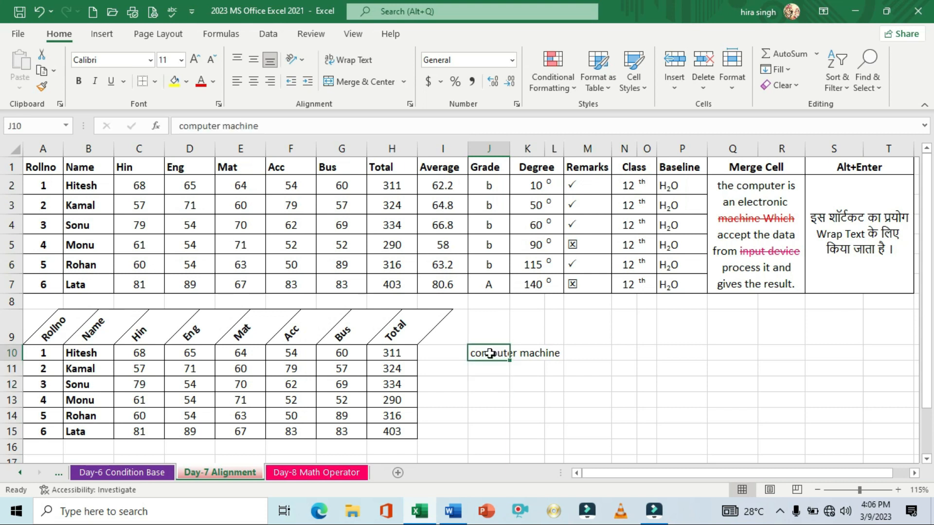
key(ctrl+1)
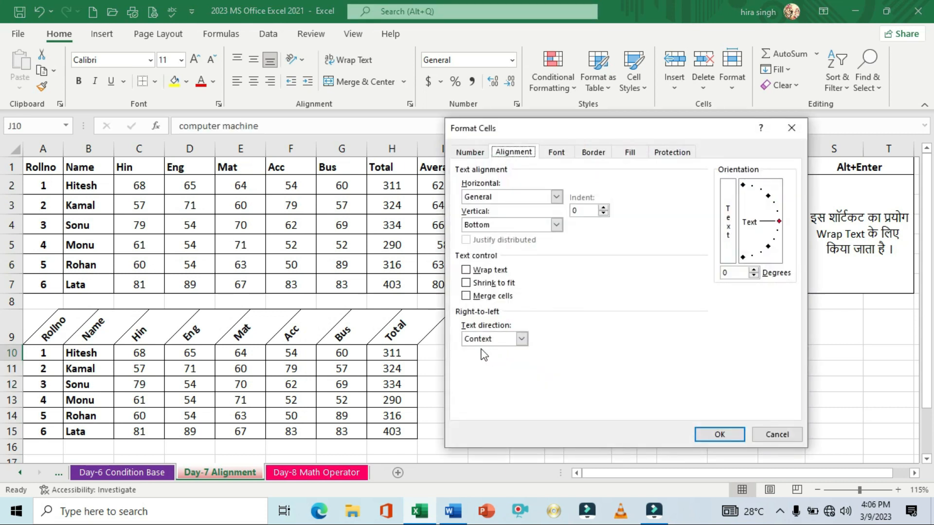
drag(529, 133, 613, 127)
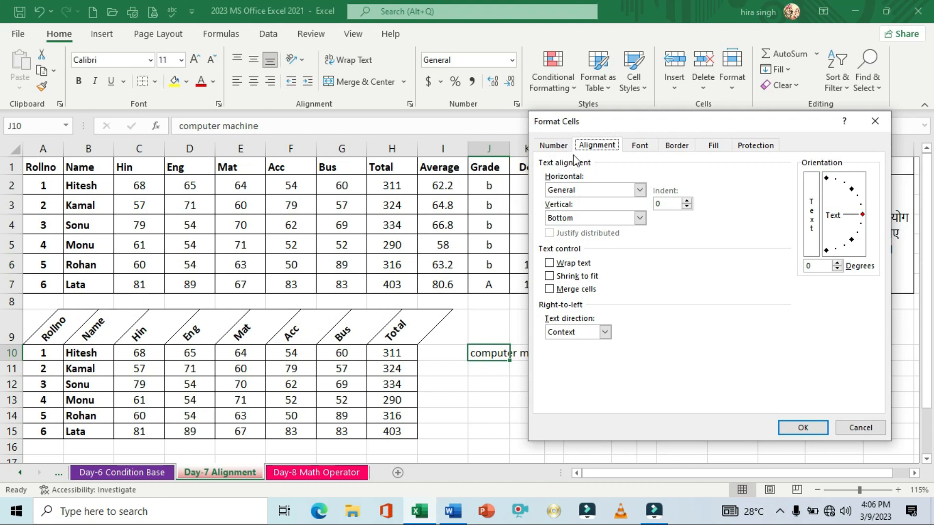
click(562, 265)
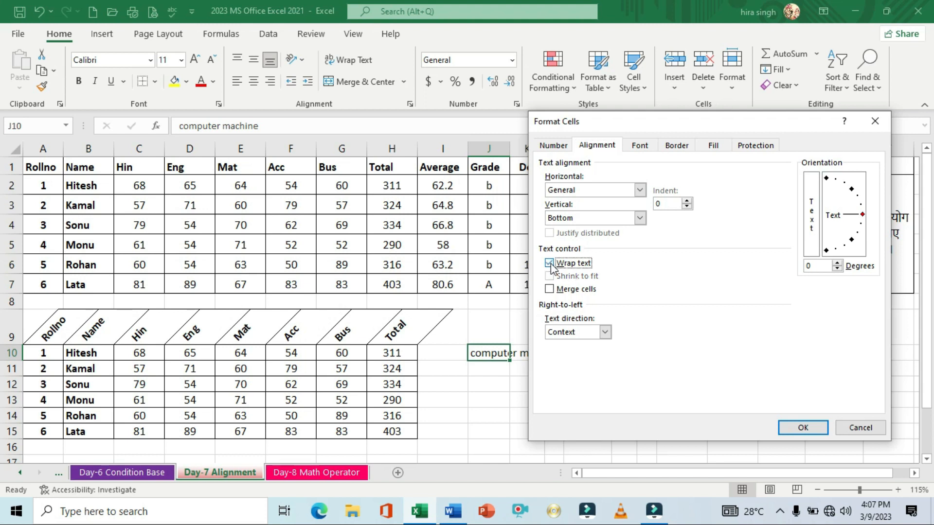
click(803, 427)
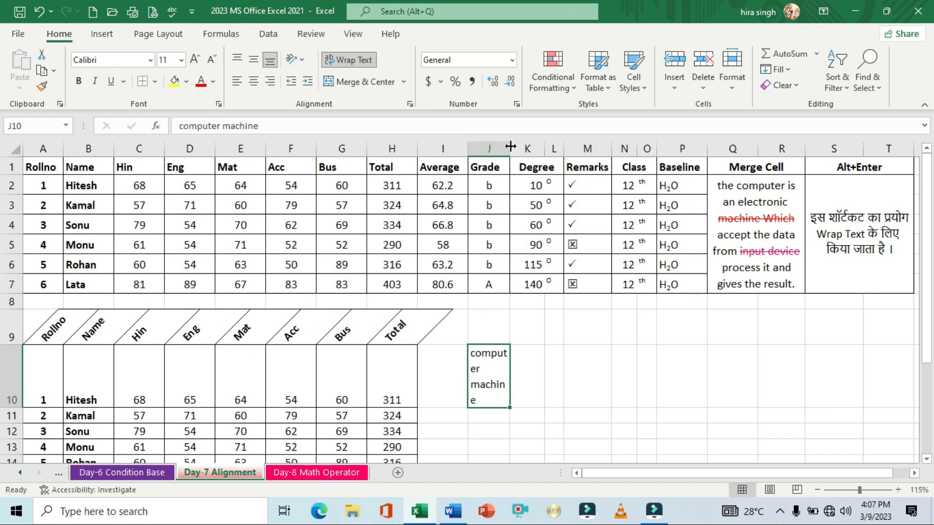
- Widen column J and reduce the height of row 10 so the wrapped text in J10 fits on two lines
drag(510, 147, 530, 146)
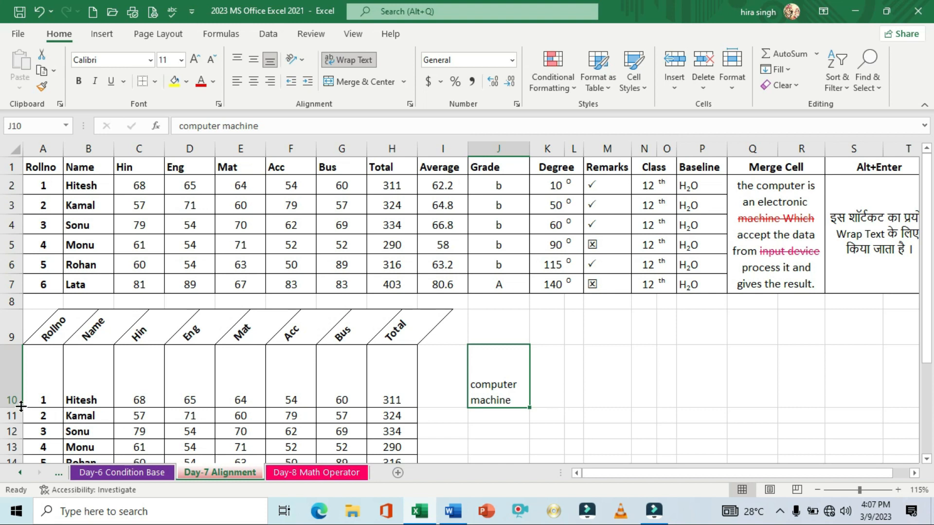
drag(13, 408, 16, 385)
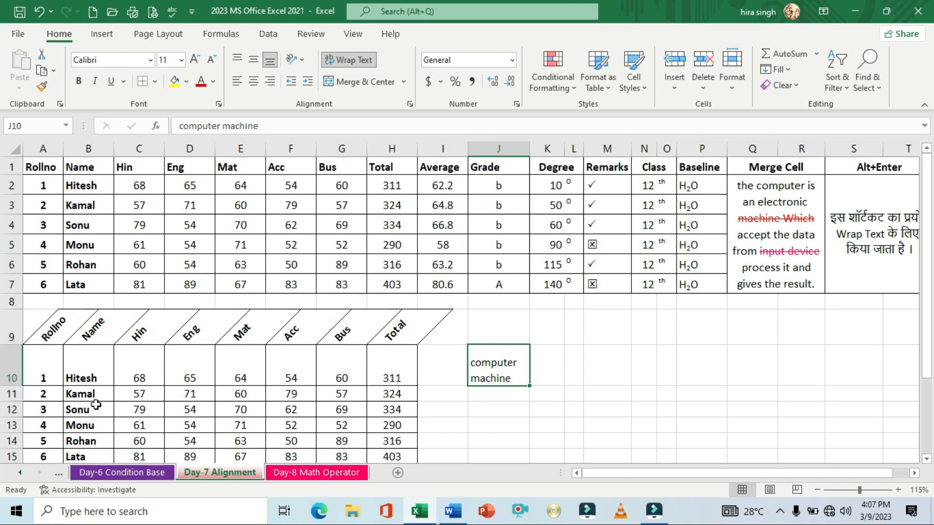
drag(21, 384, 20, 376)
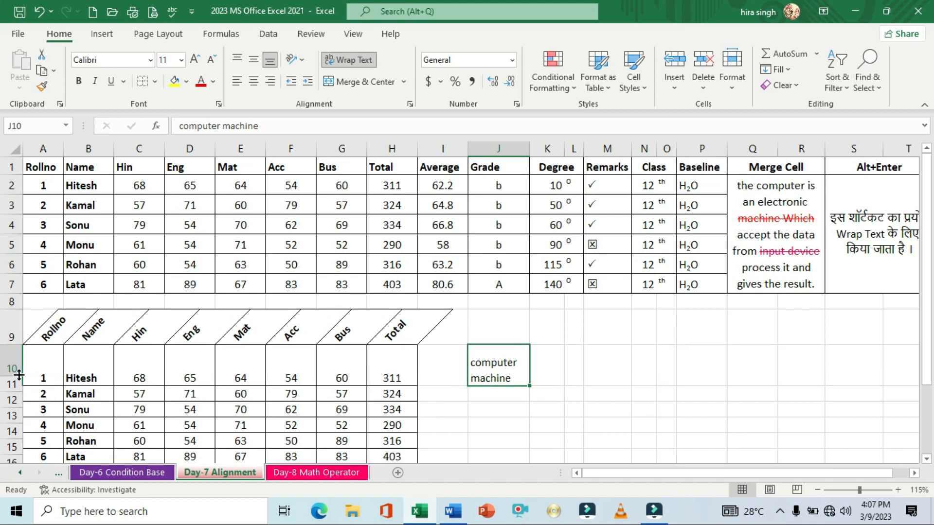
drag(530, 148, 523, 149)
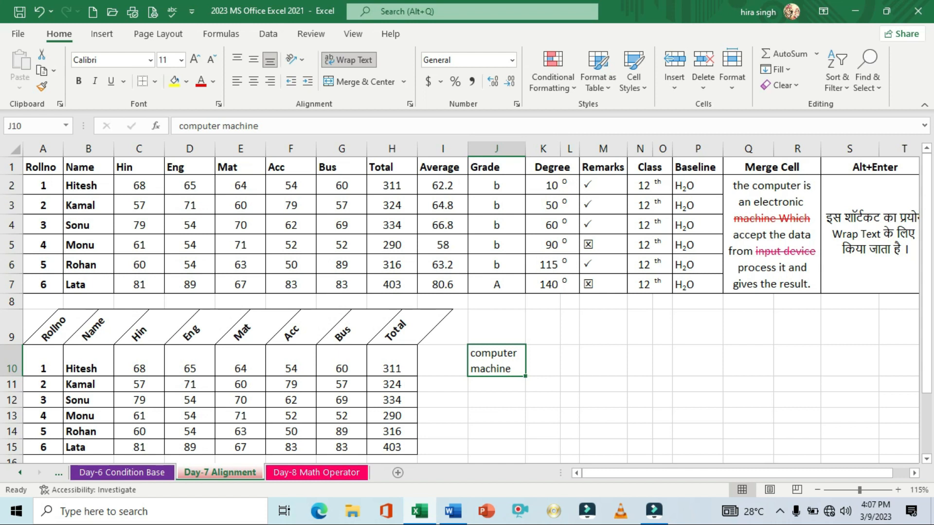
click(500, 389)
click(494, 337)
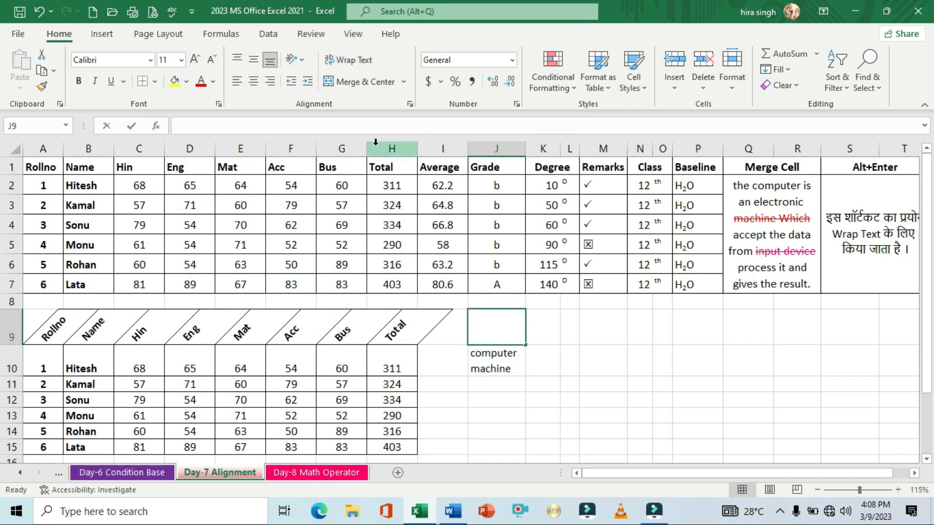
text(the c)
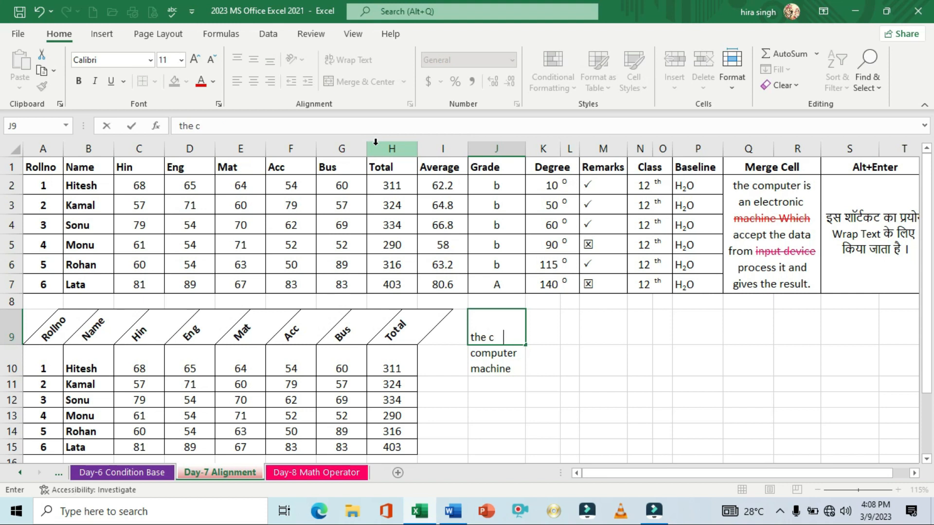
key(BackSpace)
text(omputer)
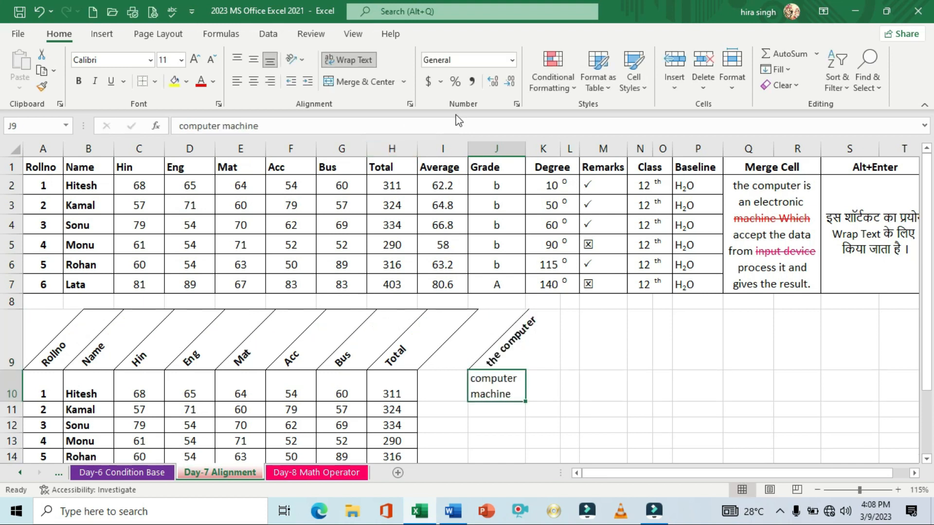
key(ctrl+z)
- Turn on Wrap text for the empty cell J11 in the cell alignment settings
click(505, 388)
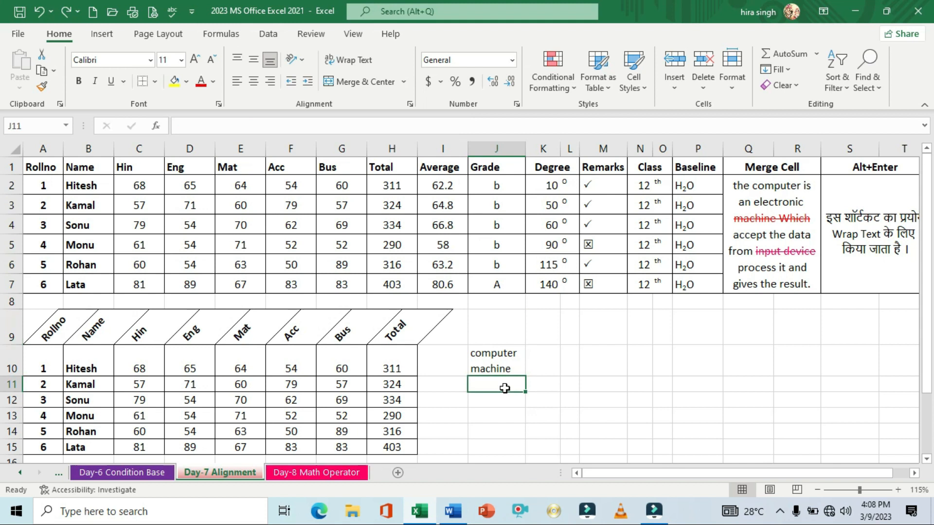
click(500, 365)
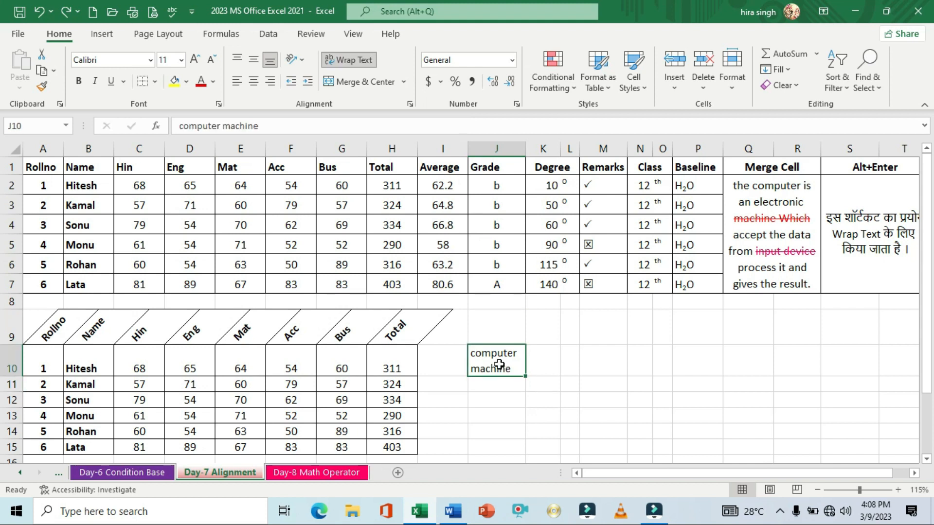
click(501, 389)
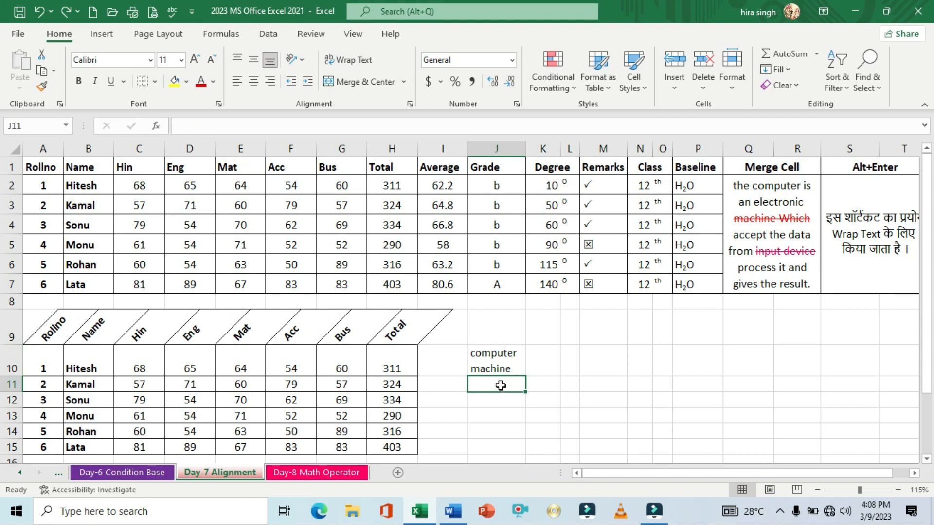
key(ctrl+1)
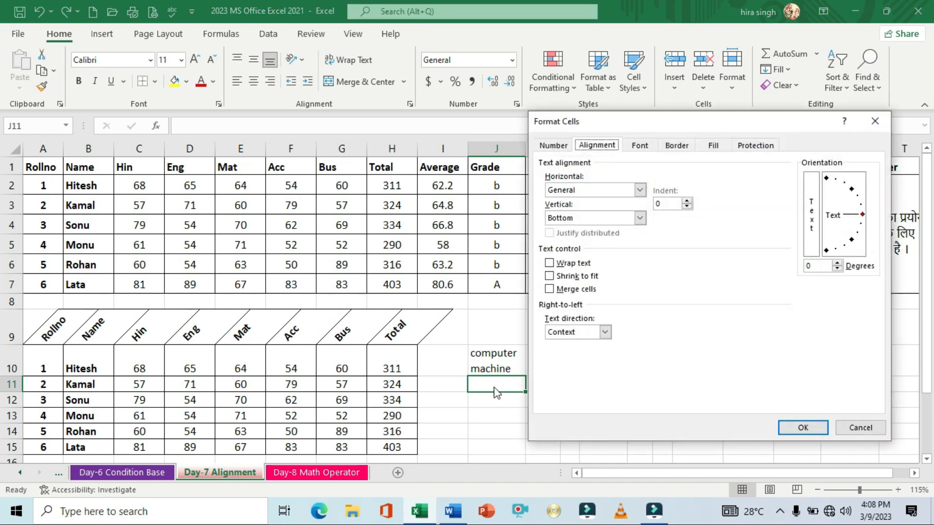
click(551, 264)
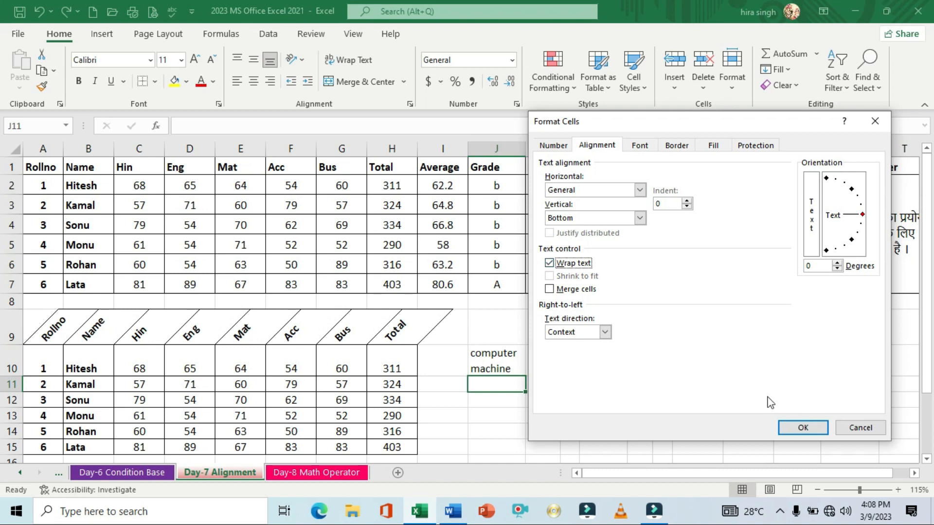
click(797, 428)
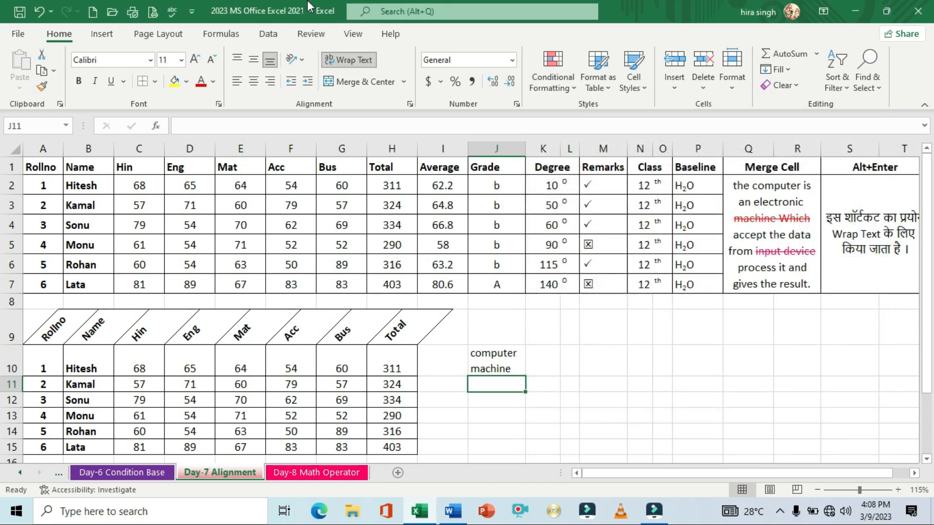
- Enter the text "computer device" in cell J11
text(computer)
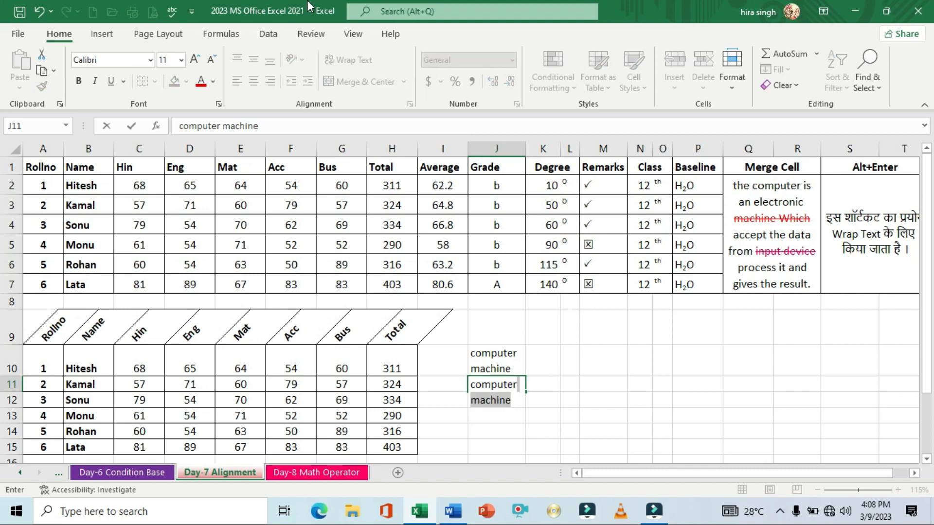
text( deci)
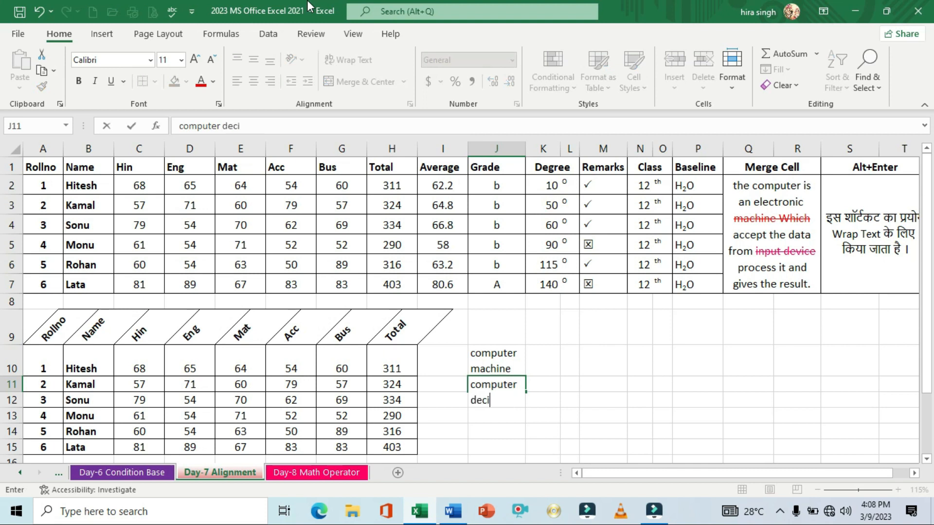
key(BackSpace)
key(BackSpace)
text(vice)
key(Return)
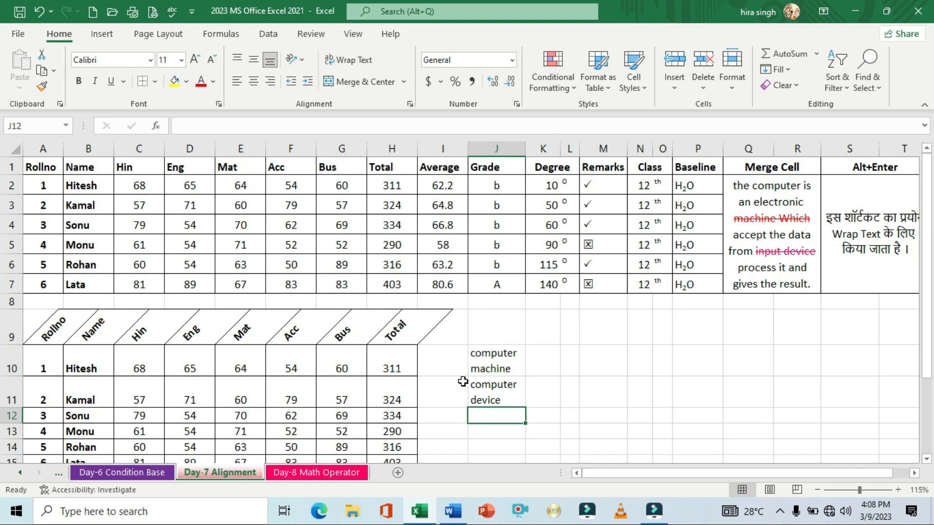
- Compare the wrapped texts in J10 and J11, and clear the contents of both cells
click(492, 368)
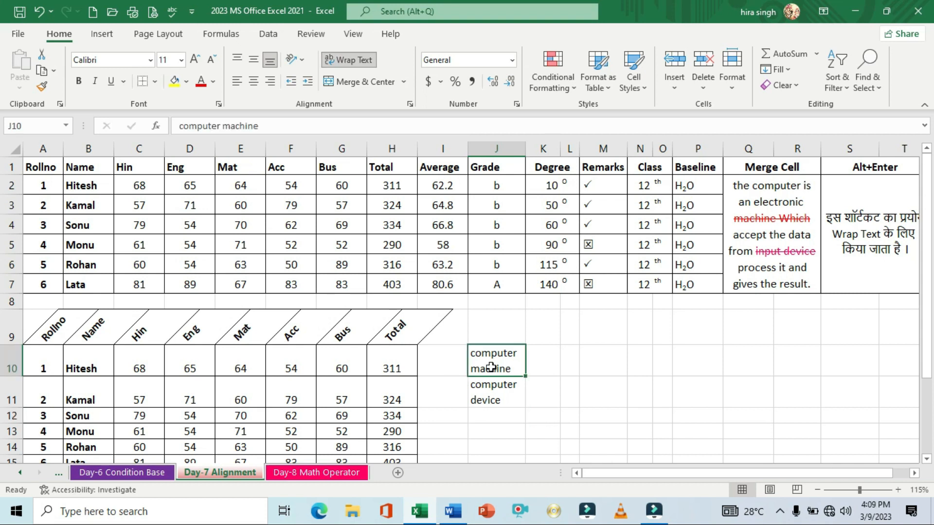
click(491, 392)
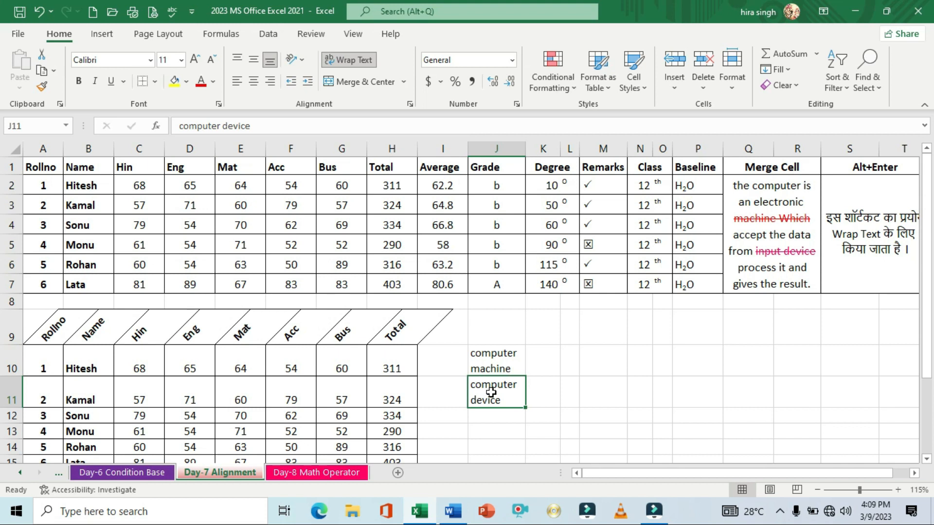
drag(492, 360, 494, 387)
key(Delete)
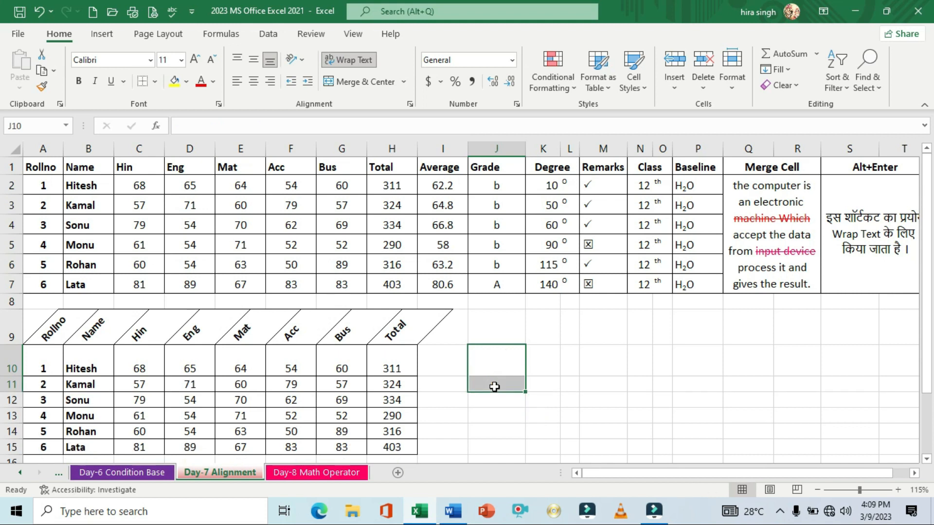
click(494, 383)
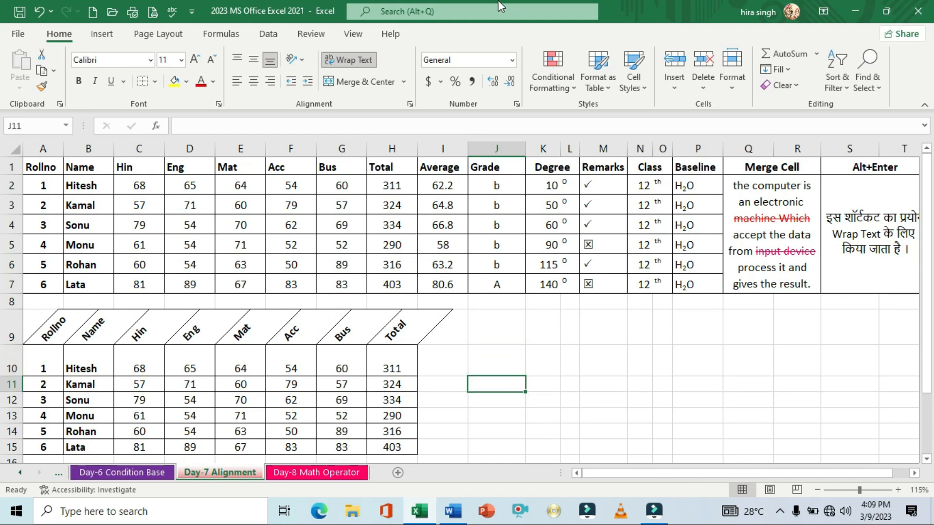
text(the compuer)
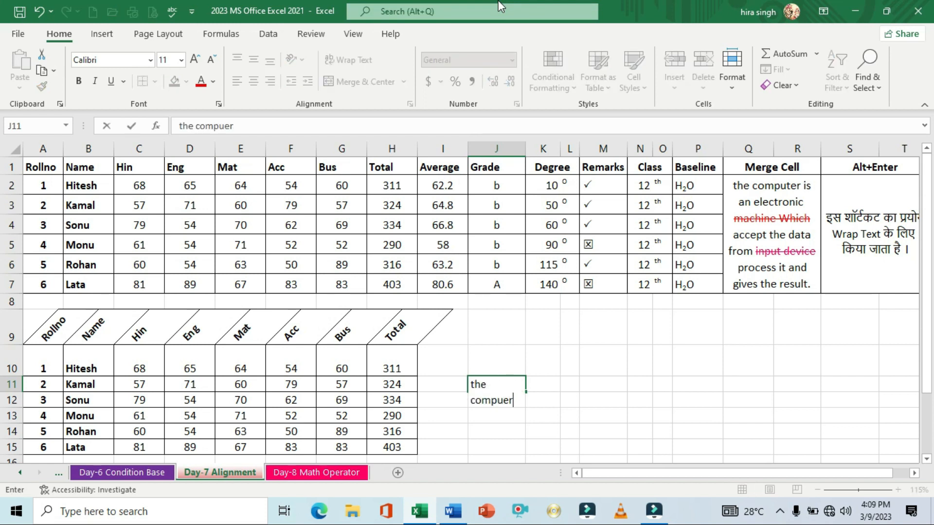
key(BackSpace)
key(BackSpace)
key(BackSpace)
key(BackSpace)
key(BackSpace)
key(BackSpace)
key(BackSpace)
key(BackSpace)
key(BackSpace)
key(BackSpace)
key(BackSpace)
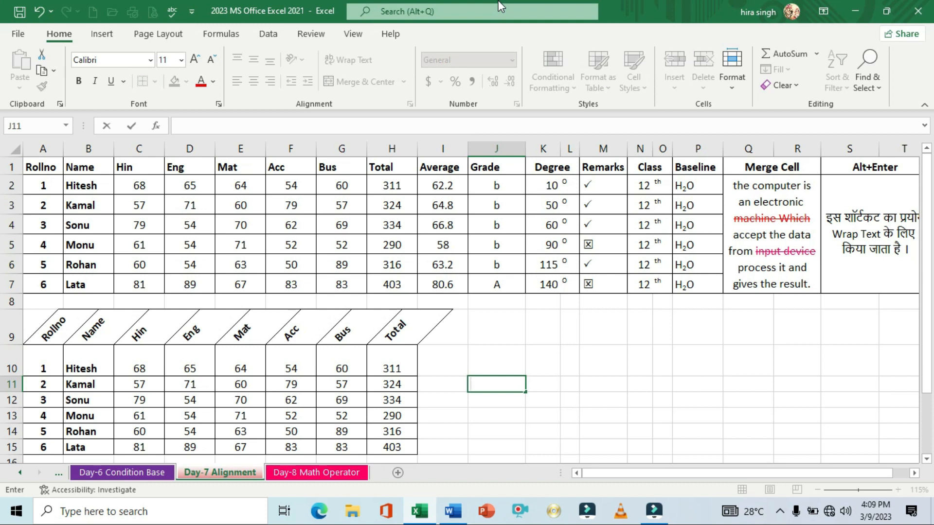
key(Return)
- Enter the text "the computer machine" in cell J12
text(the c)
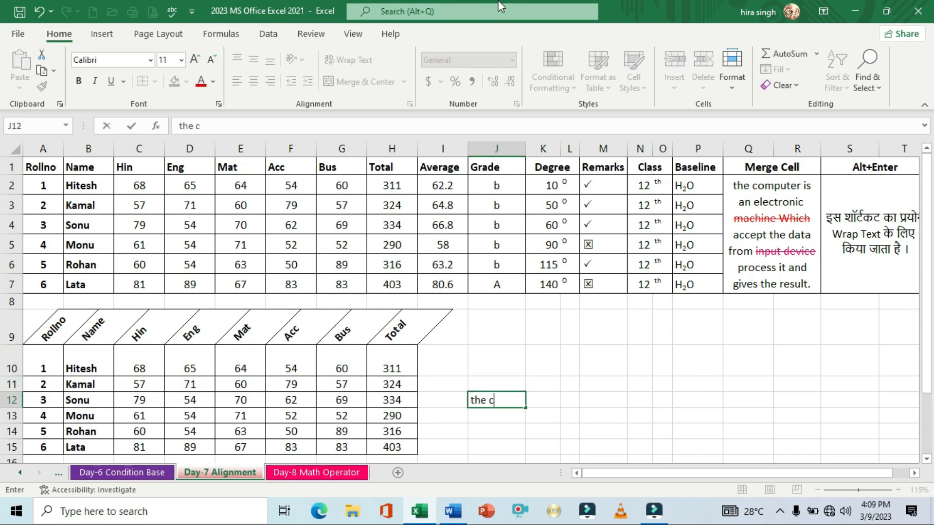
text(omputer mahicne)
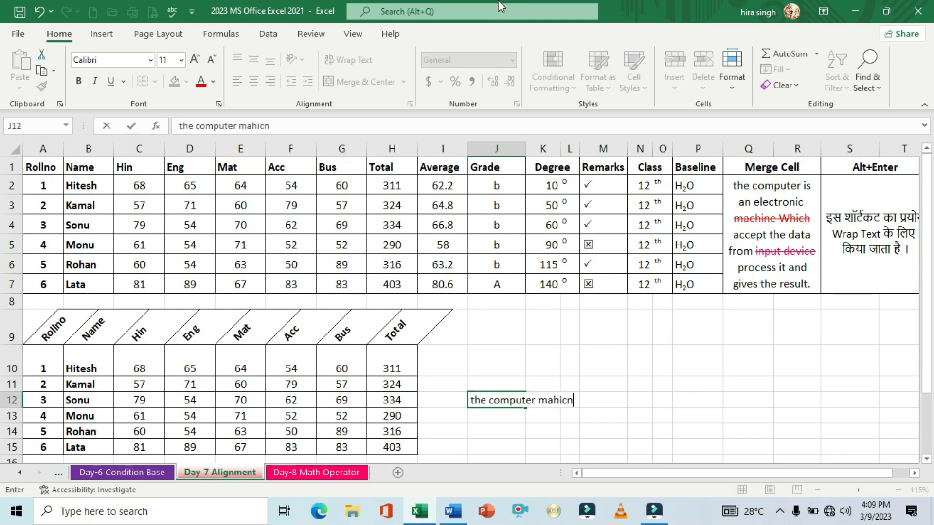
key(BackSpace)
key(BackSpace)
key(BackSpace)
key(BackSpace)
key(BackSpace)
text(chine)
key(Return)
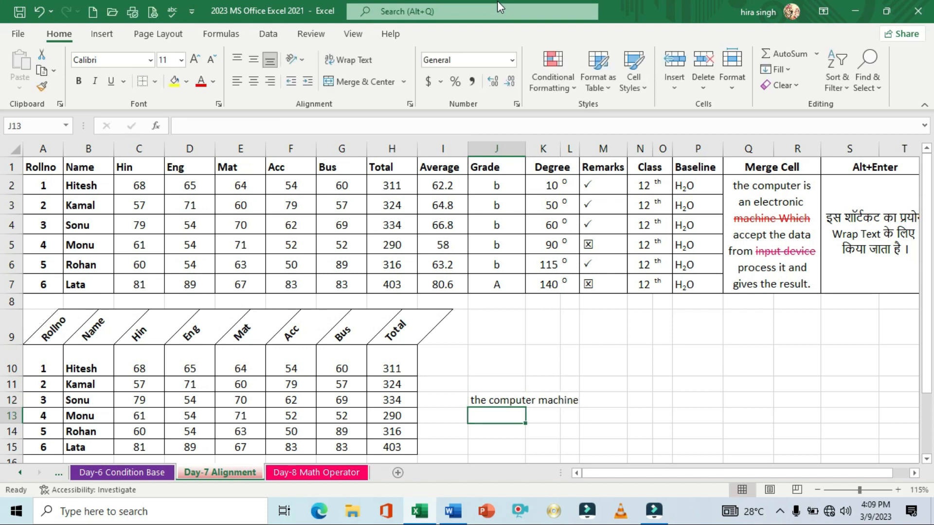
- Wrap the text in J12 and resize column J and row 12 so that it fits on two lines
click(509, 402)
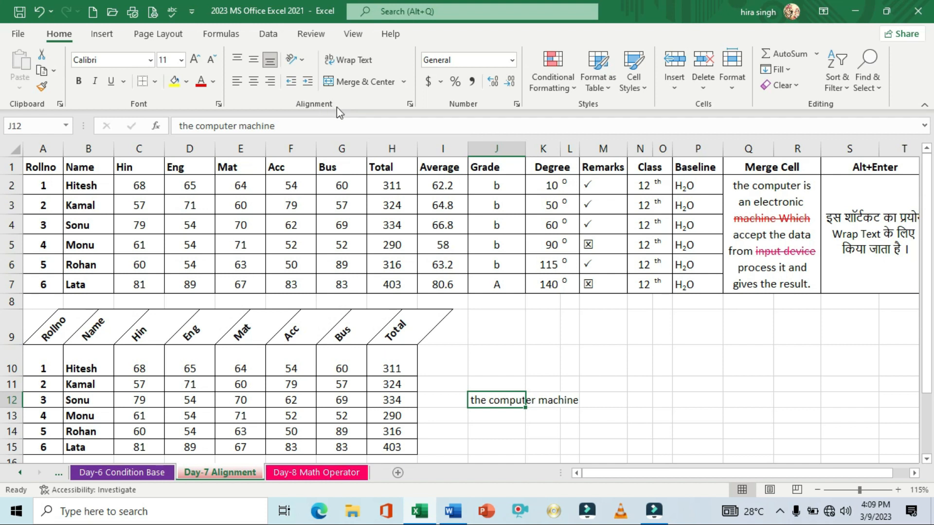
click(345, 65)
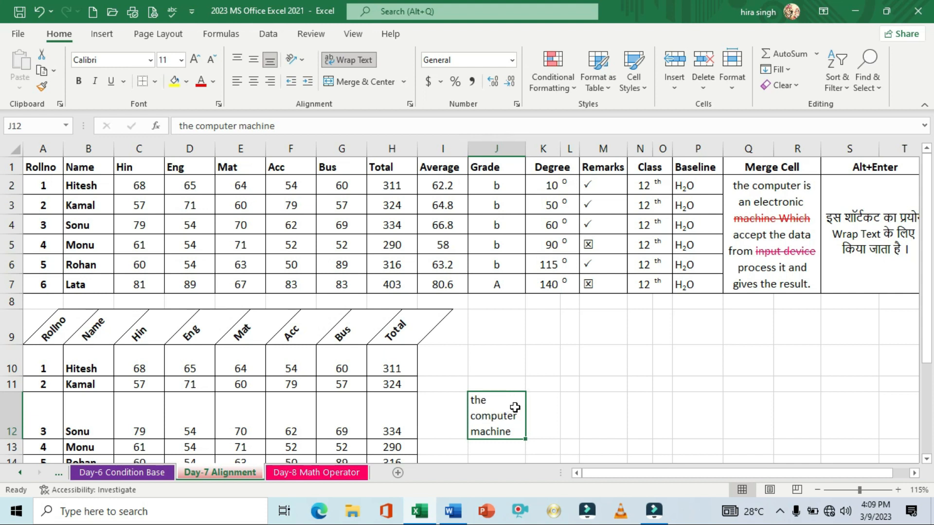
drag(527, 155, 552, 151)
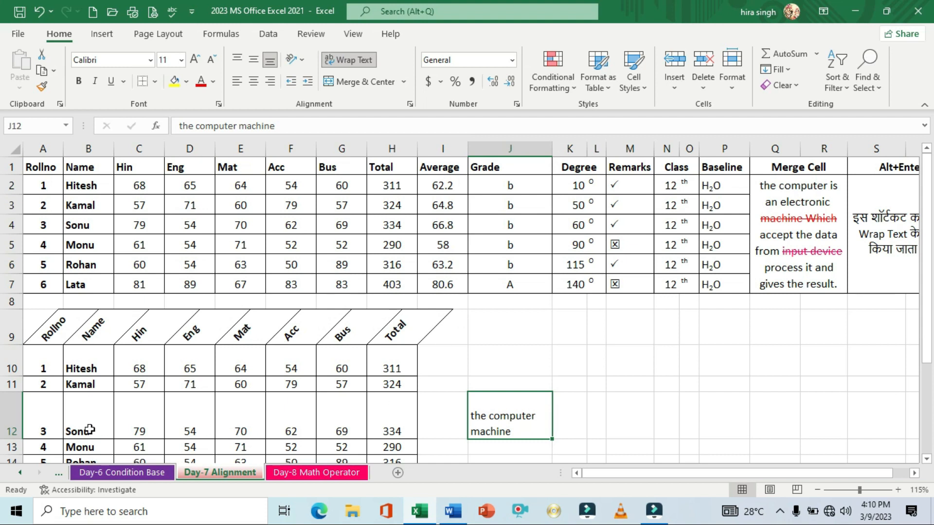
drag(14, 440, 14, 424)
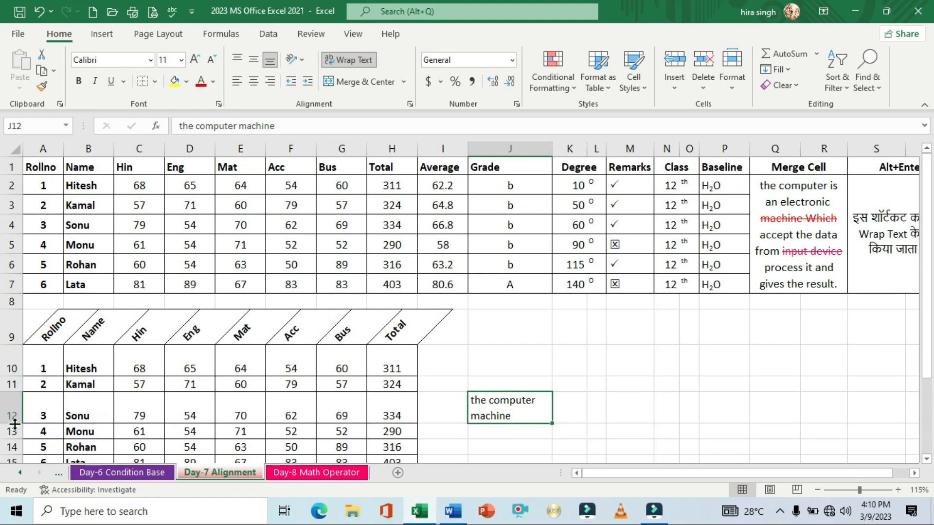
- Narrow column J to slightly wider than the Grade heading and clear the contents of J12
click(524, 440)
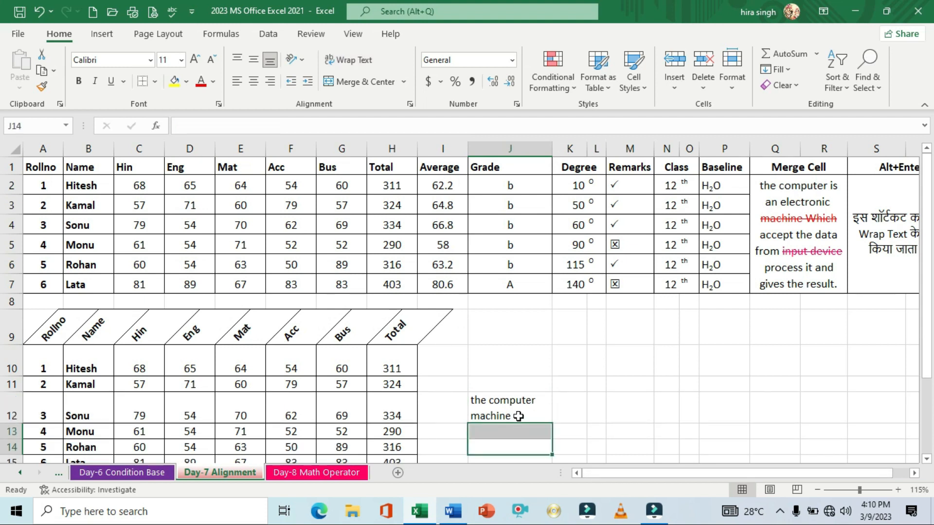
click(519, 417)
drag(552, 147, 529, 146)
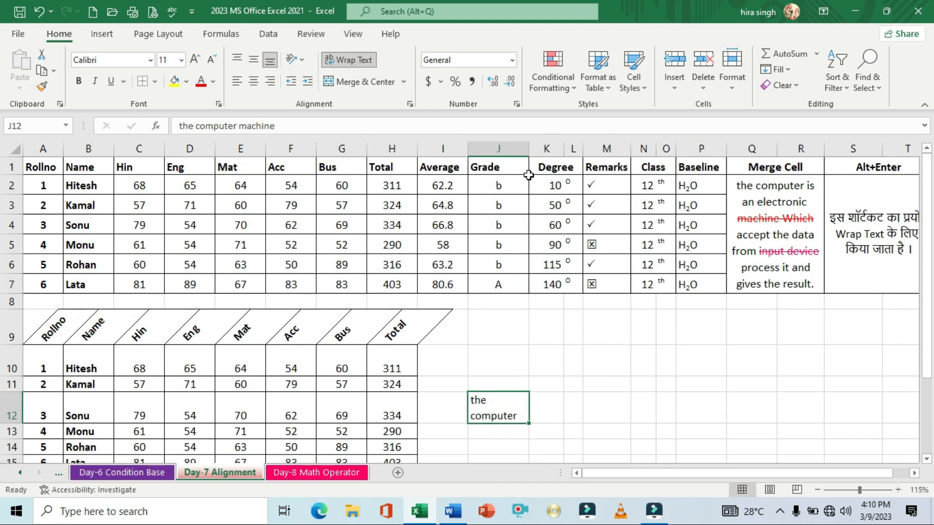
drag(524, 151, 517, 149)
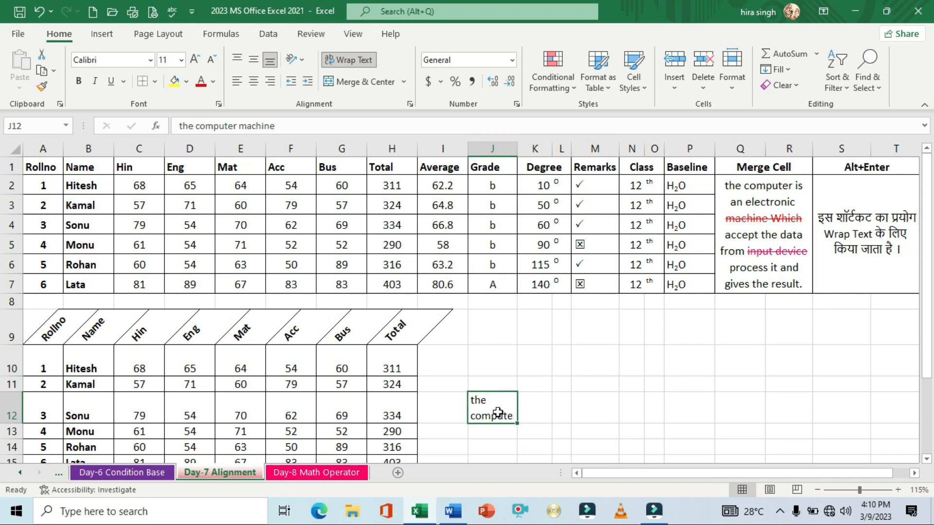
key(Delete)
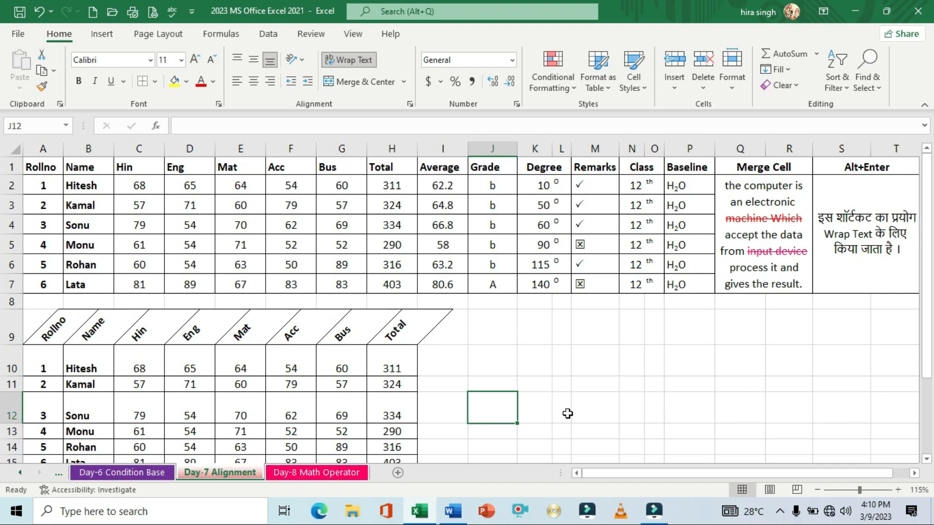
- Enter "the machine" and "electroic" in cell J13, separated by a manual line break within the cell
click(488, 433)
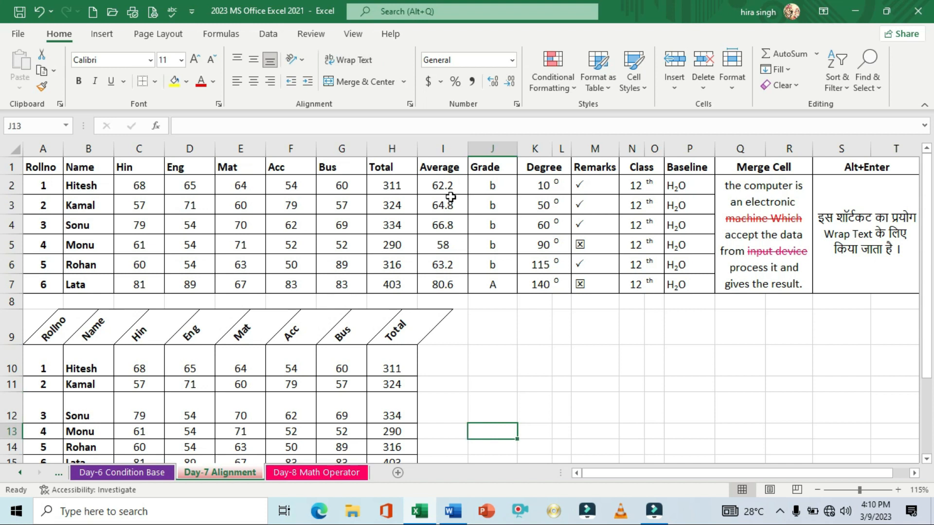
text(the ma)
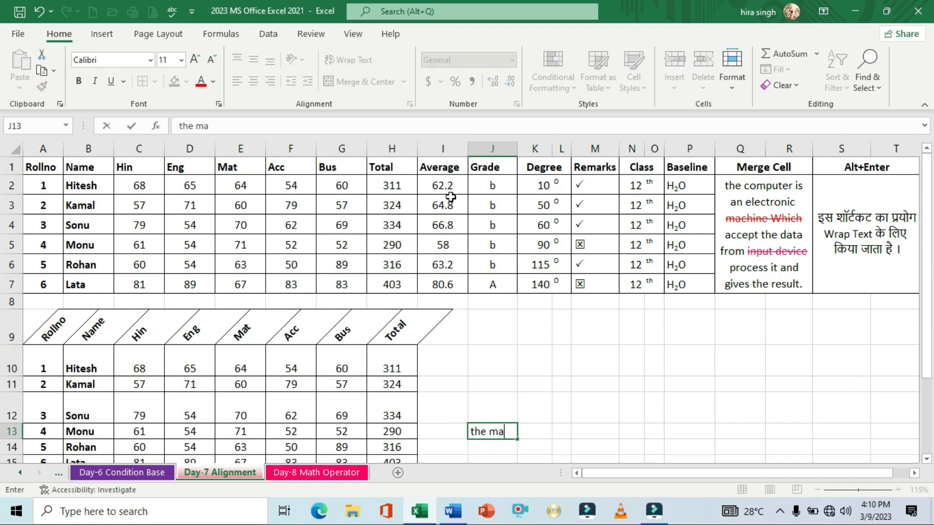
text(chine)
key(alt+Return)
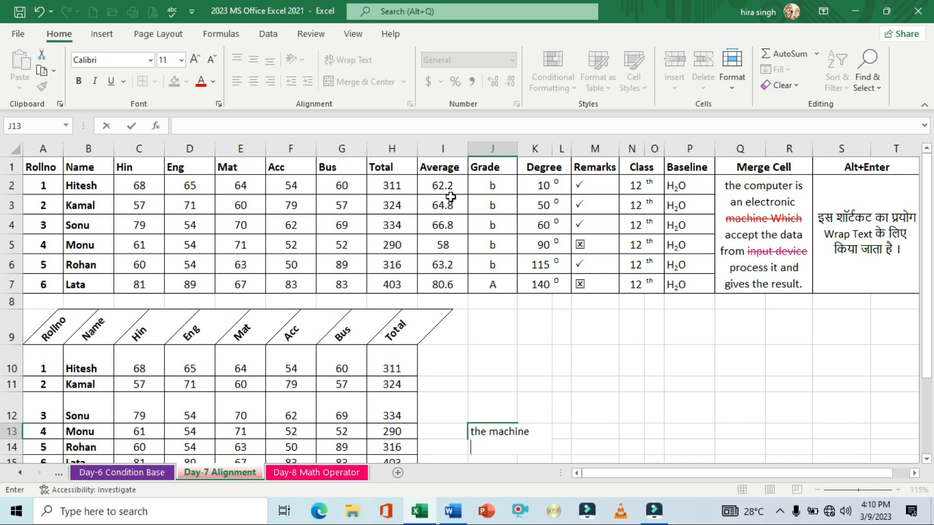
text(electroic)
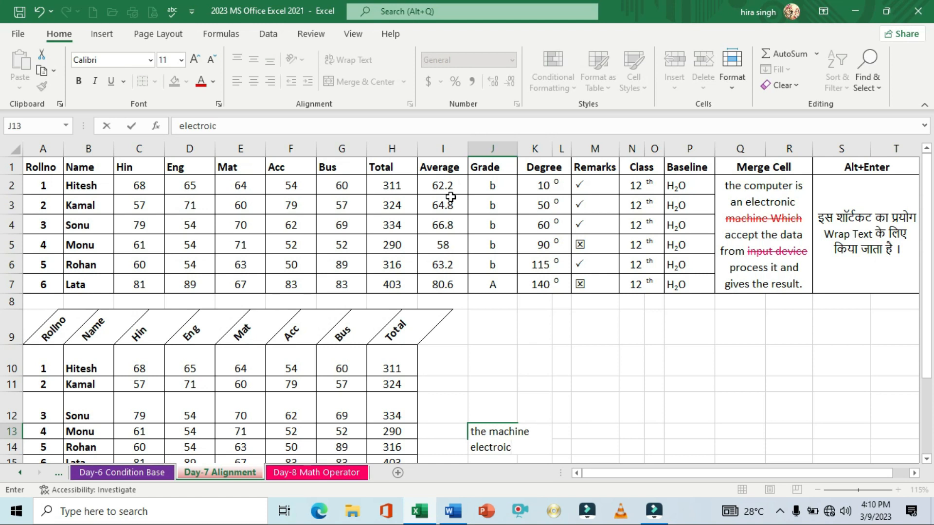
key(Return)
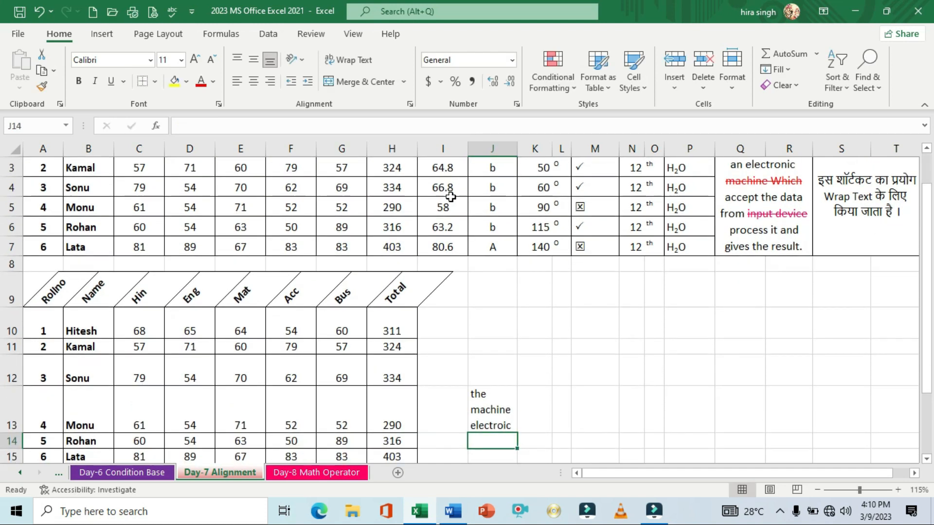
click(506, 415)
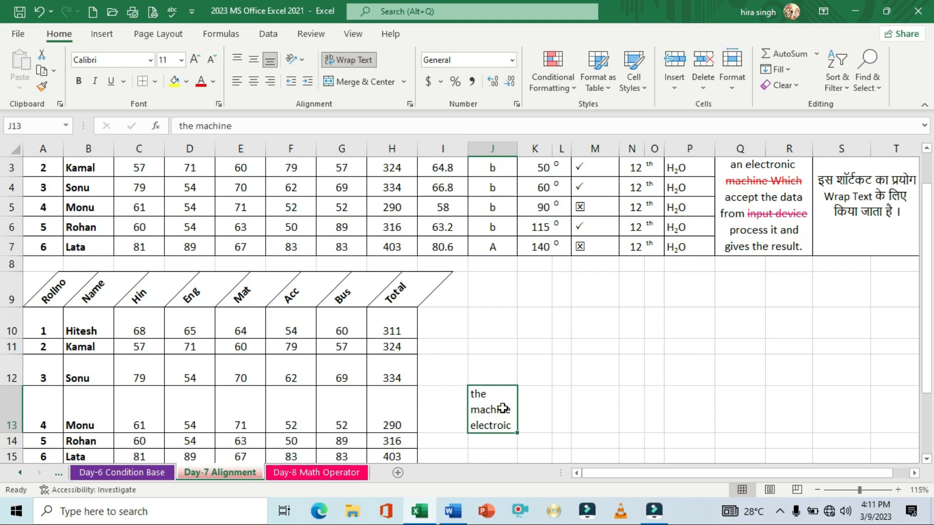
scroll(502, 409, up, 2)
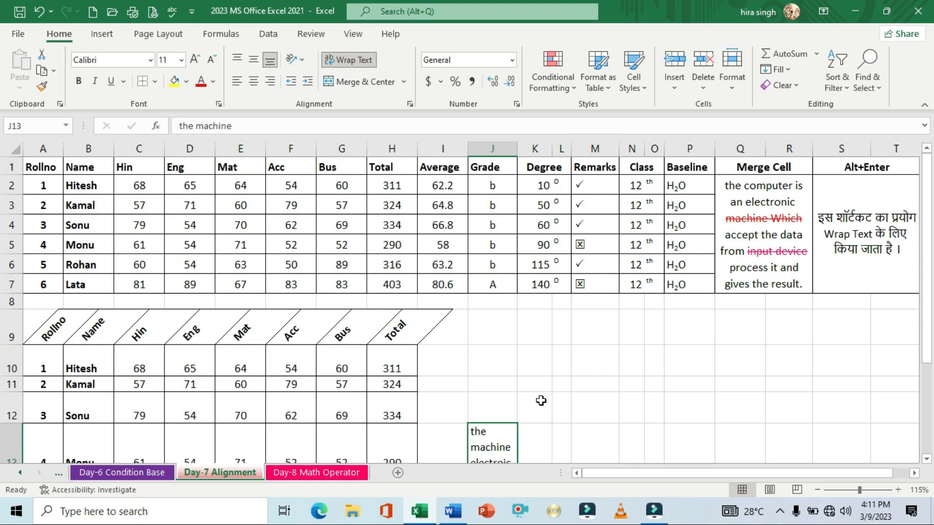
- Examine the line-broken text in J13 and the text control options in the alignment settings for K10
click(470, 426)
scroll(469, 426, down, 1)
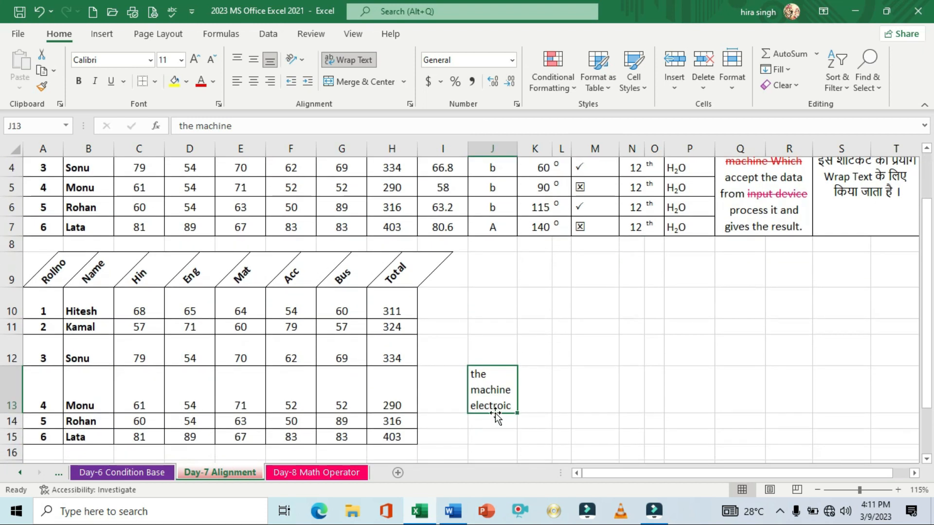
click(502, 357)
scroll(504, 350, up, 1)
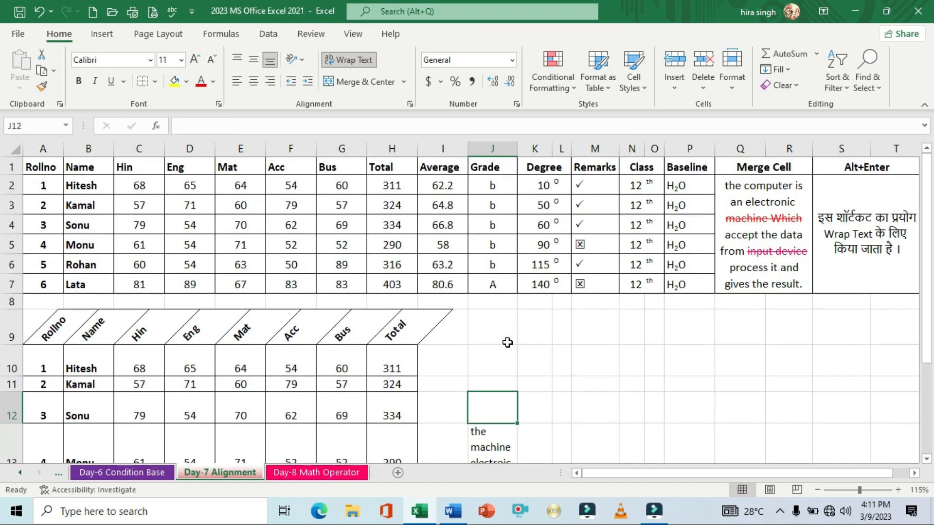
click(540, 359)
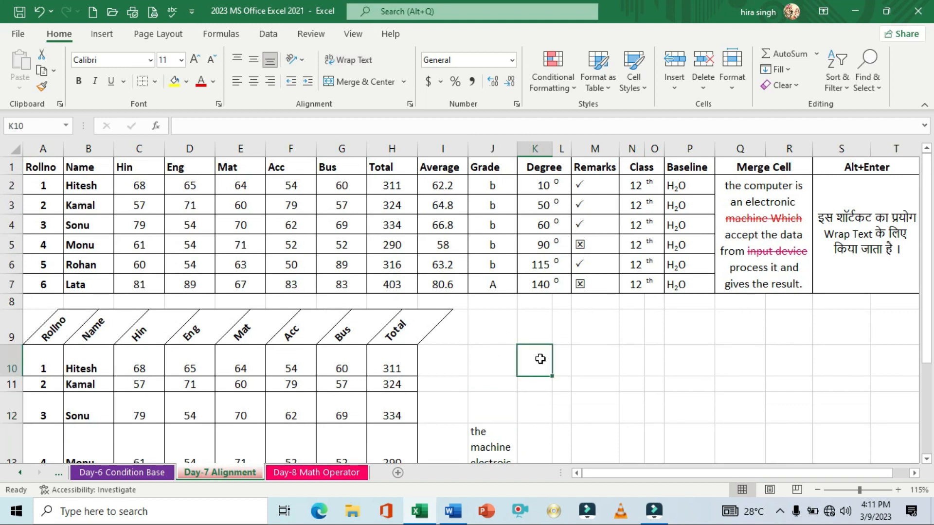
key(ctrl+1)
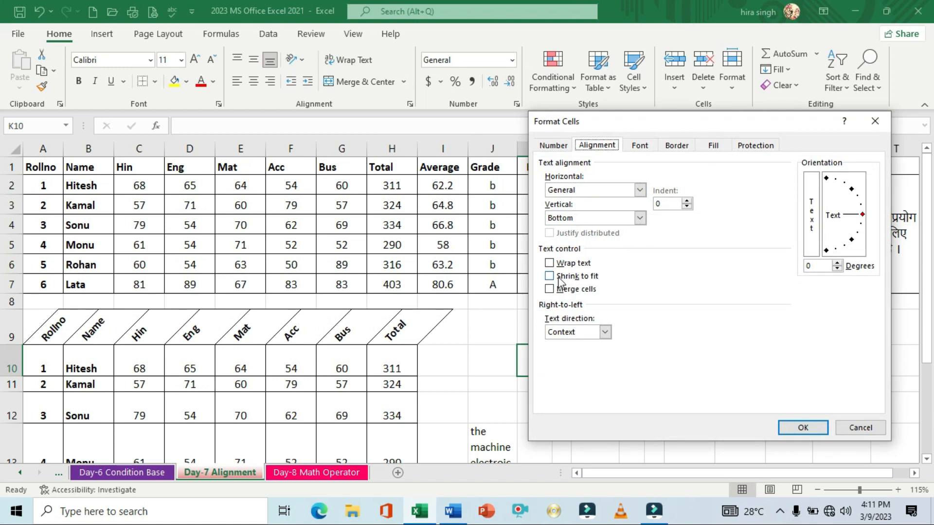
click(857, 429)
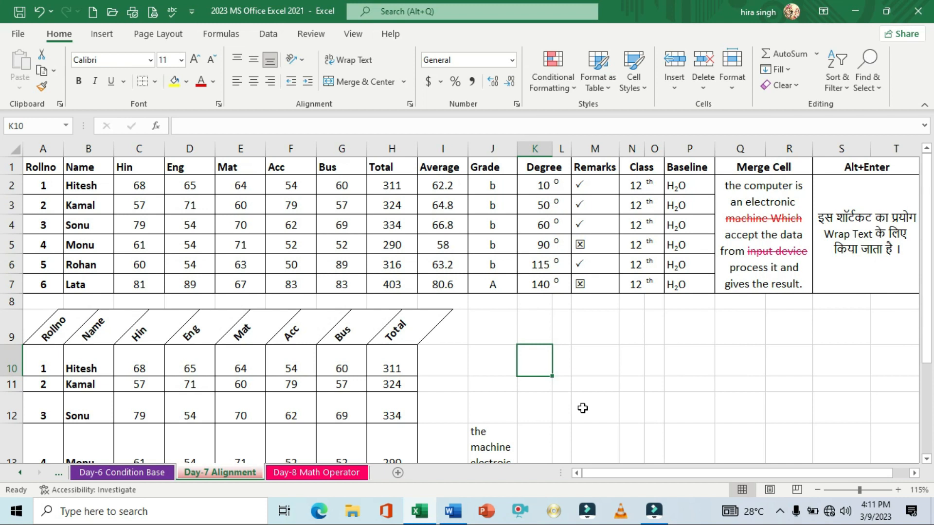
click(534, 334)
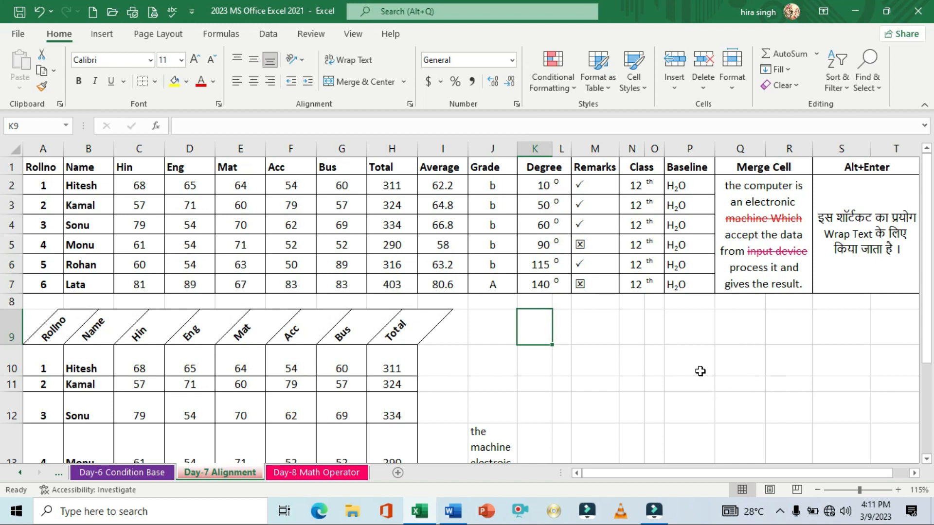
- Enable the Shrink to fit text control for cell M10
click(587, 365)
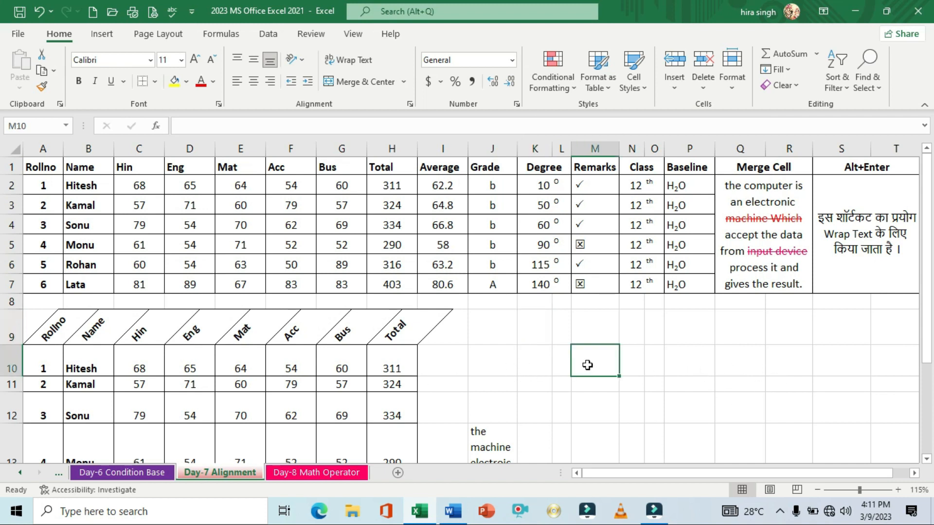
key(ctrl+1)
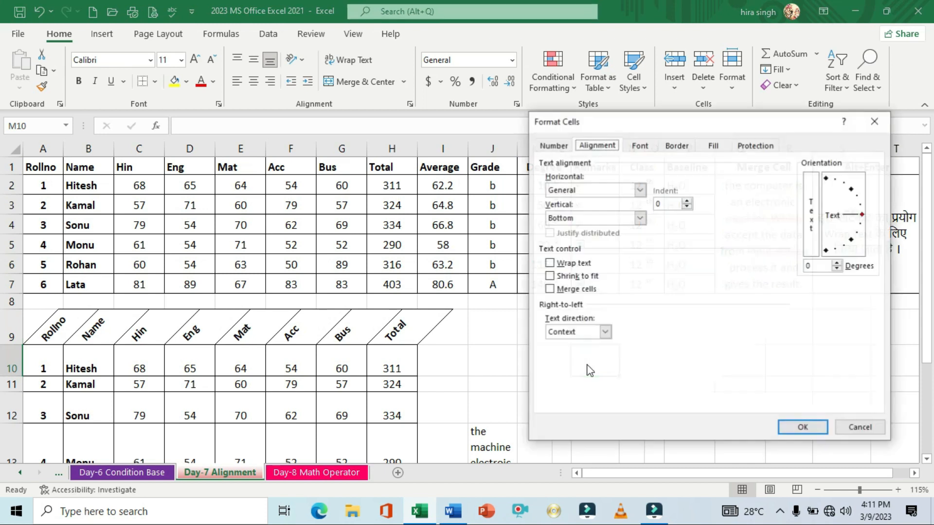
click(552, 277)
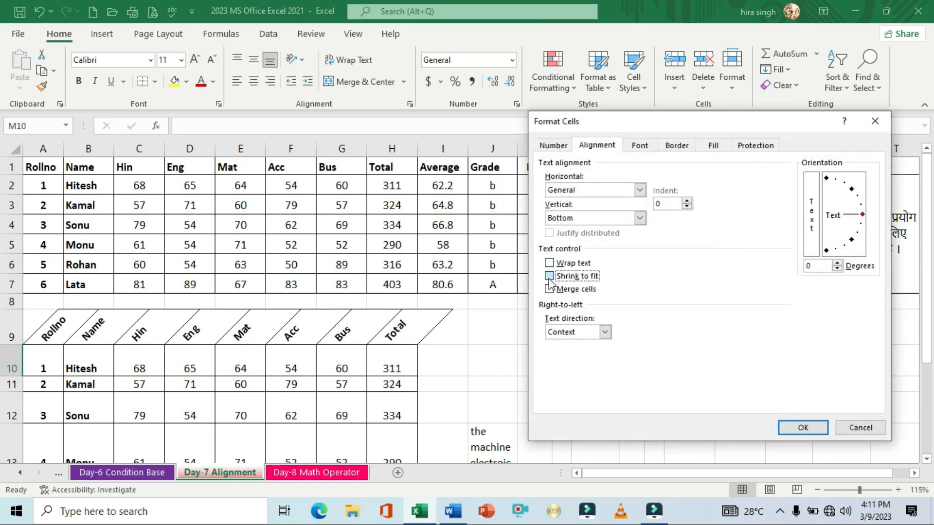
click(803, 428)
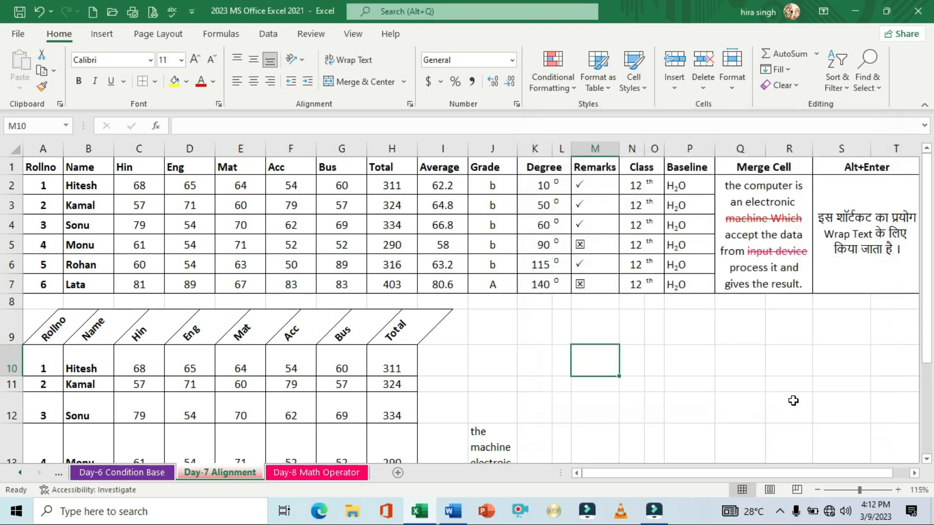
- Enter the text "the comptuer is an electronic machine" in cell M10
text(the c)
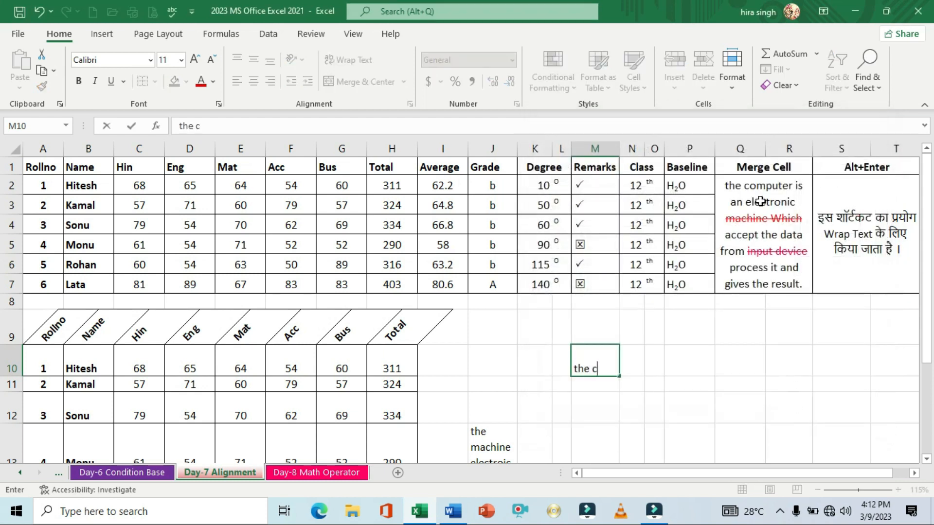
text(omptuer is an electroi)
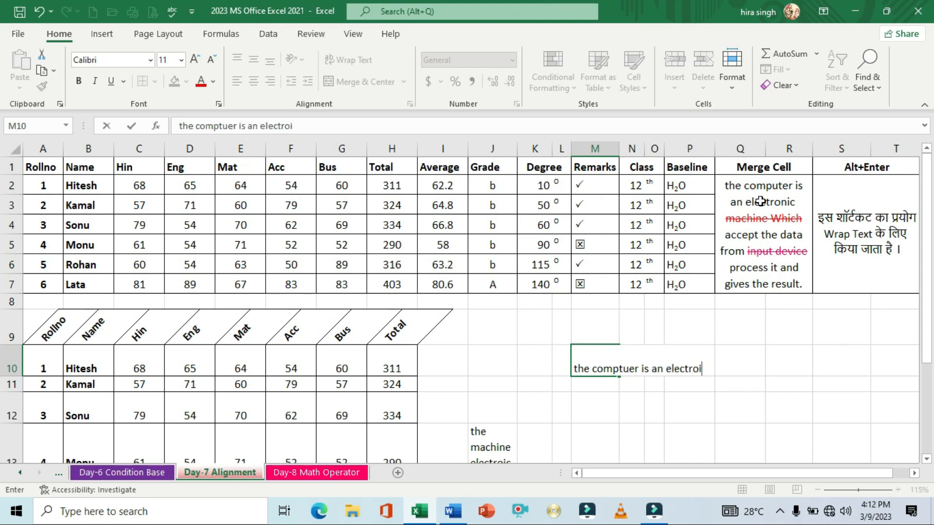
text(nic machine)
key(Return)
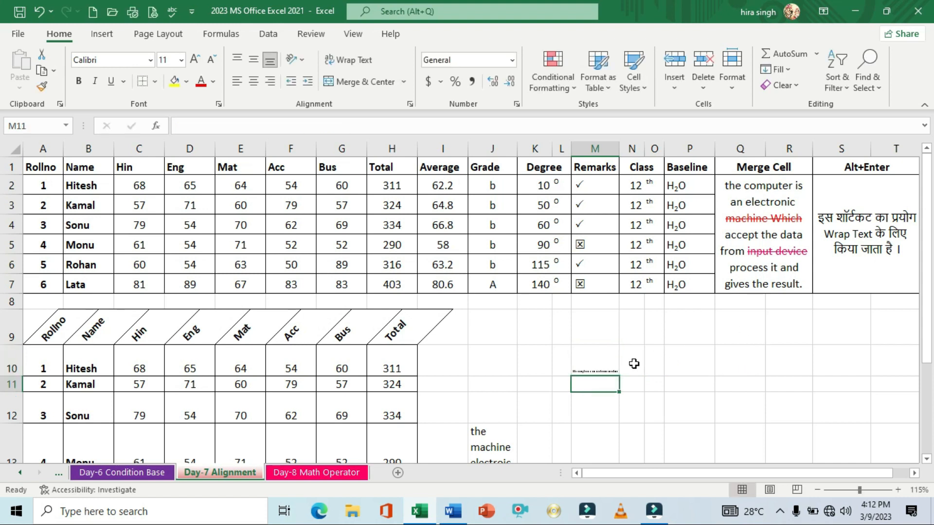
- Inspect the full text of the shrunken cell M10 in the formula bar and in cell editing mode, without changing it
click(607, 362)
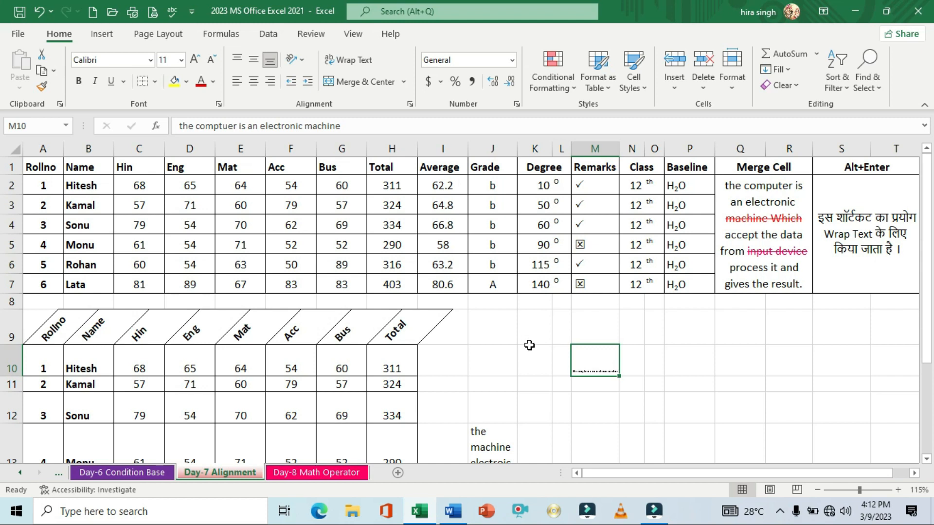
click(600, 396)
click(598, 366)
click(349, 126)
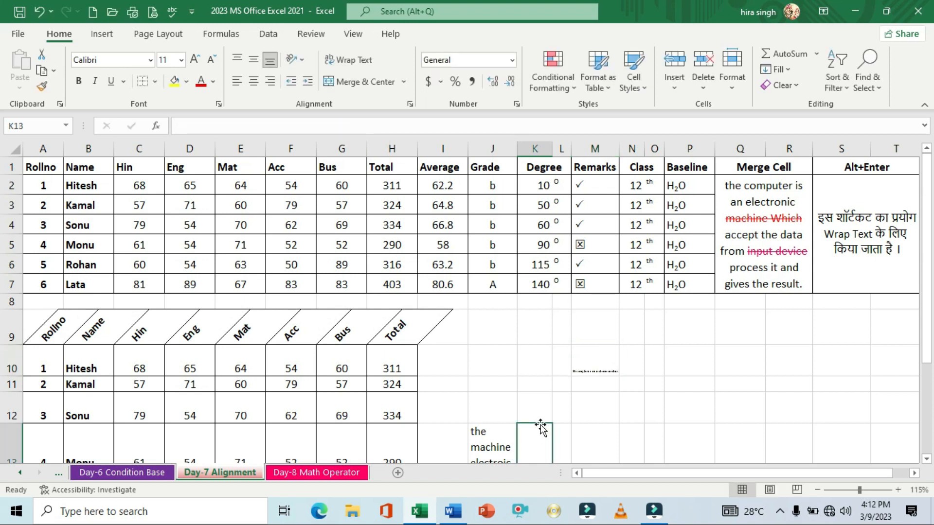
double_click(589, 364)
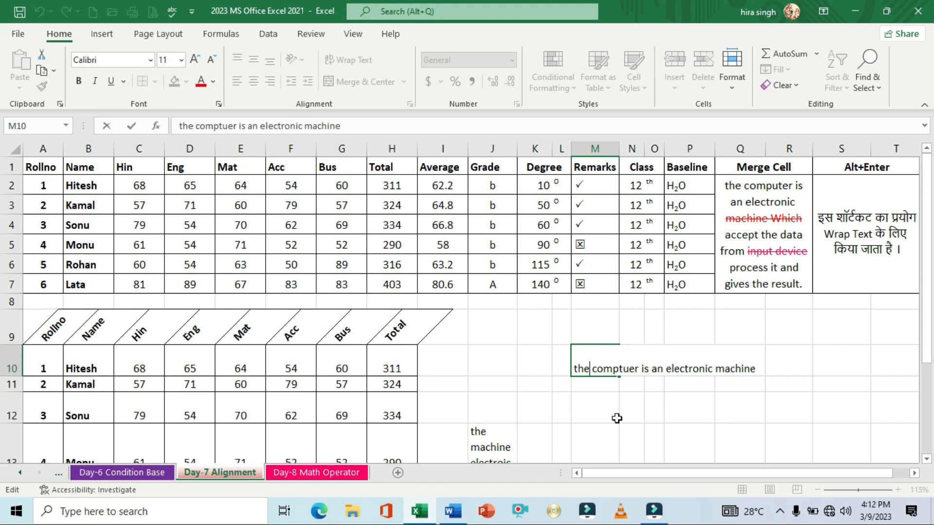
key(Escape)
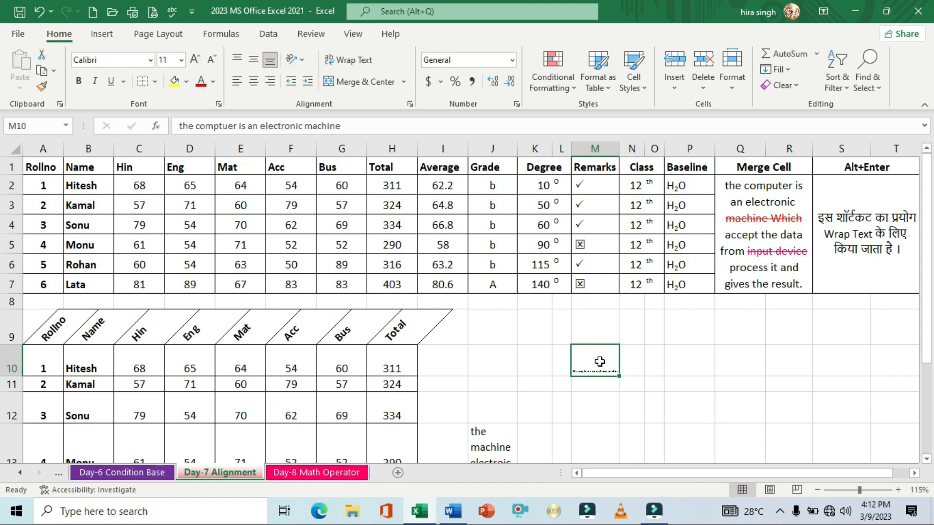
click(352, 129)
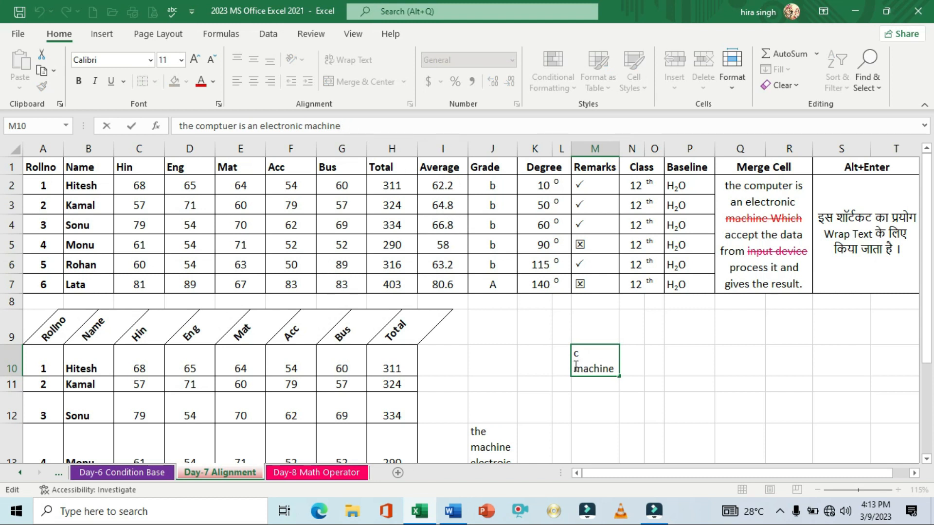
click(582, 406)
double_click(597, 358)
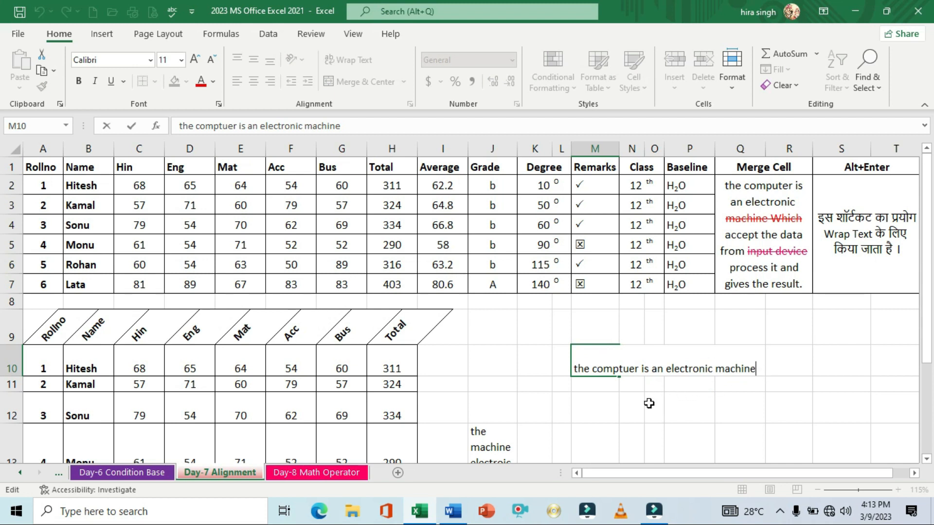
key(Escape)
key(Return)
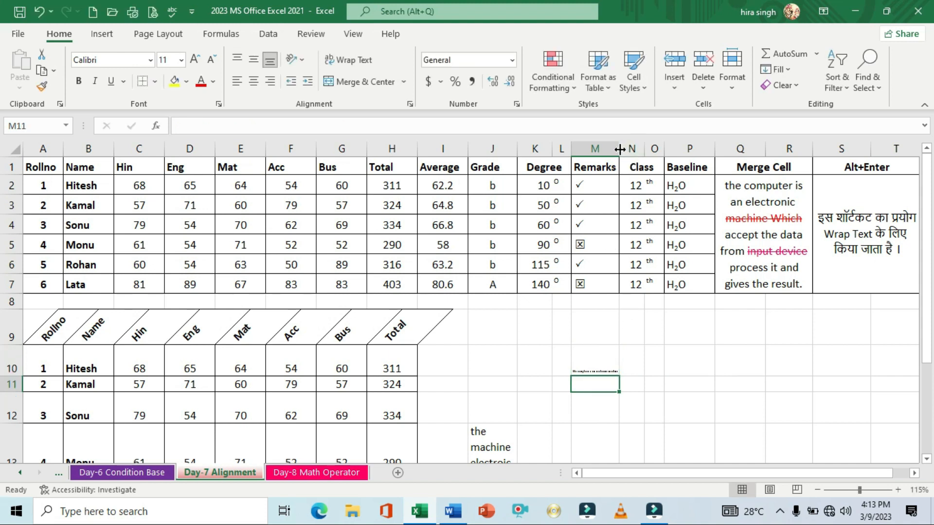
- Widen column M to rescale the shrunken text in M10, and narrow it back to slightly wider than the Remarks heading
drag(620, 149, 701, 144)
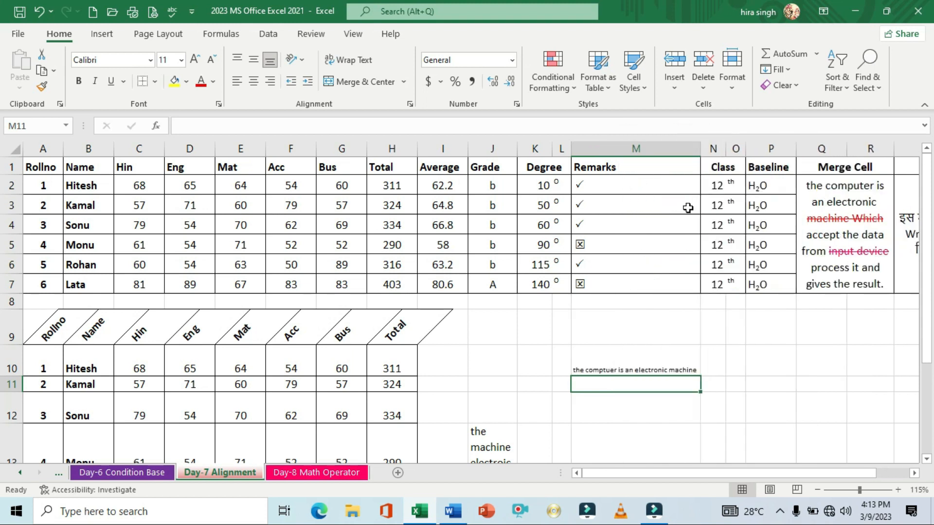
click(662, 365)
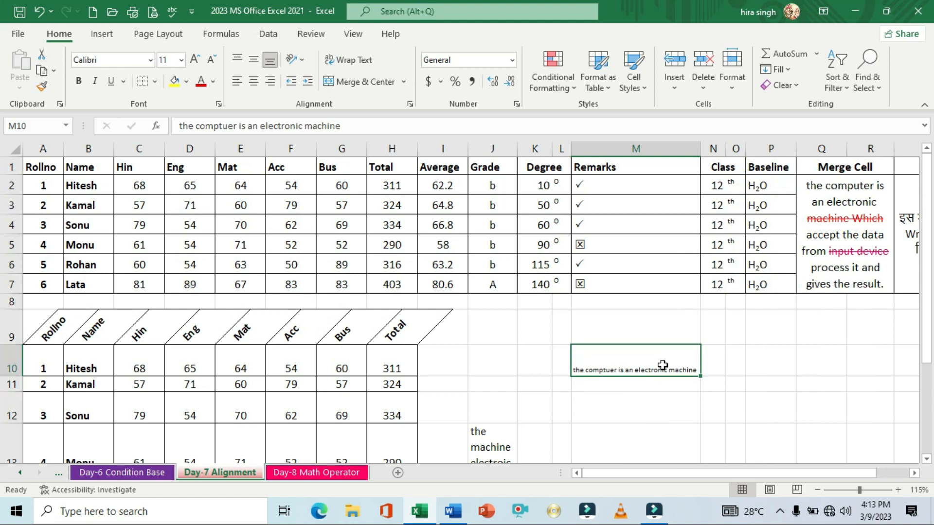
drag(699, 148, 630, 148)
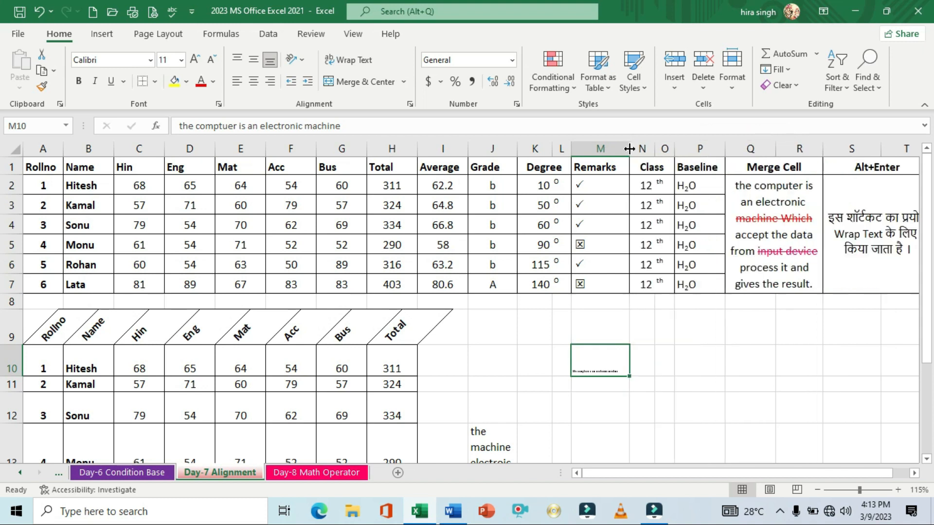
click(606, 412)
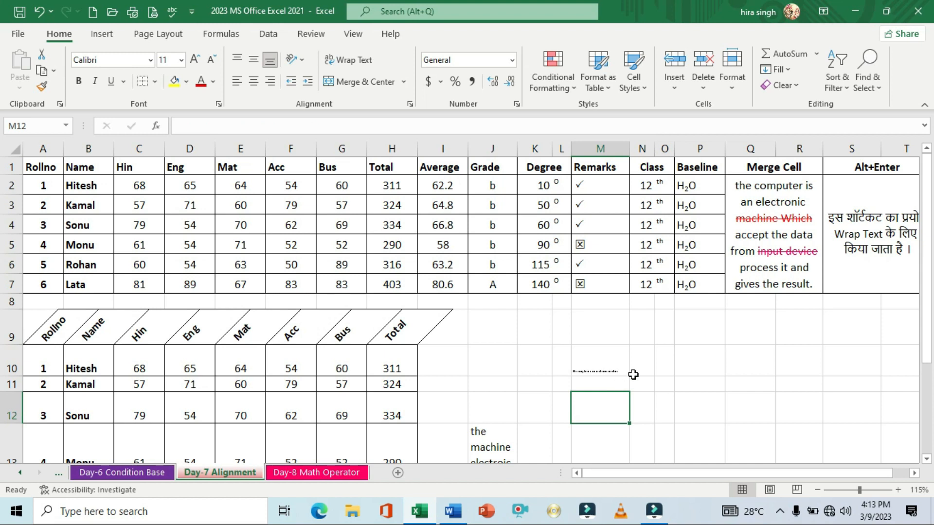
key(ctrl+1)
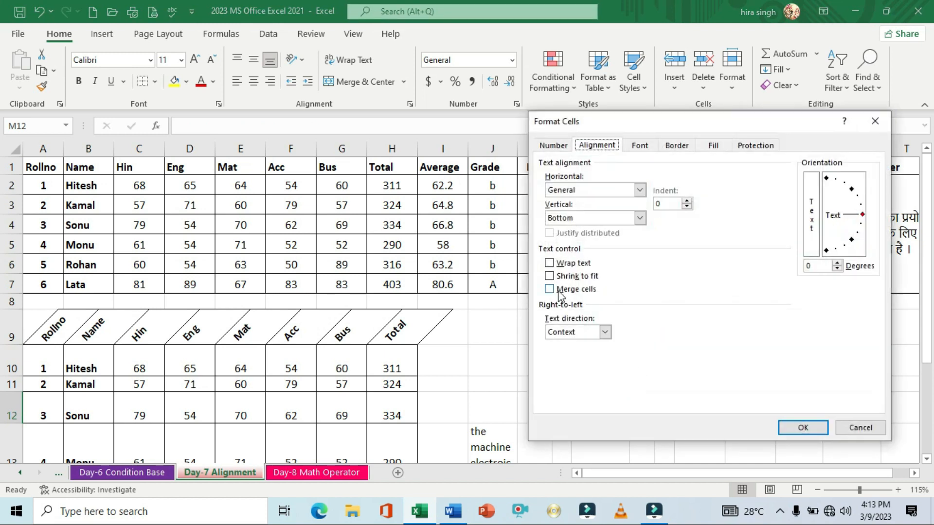
click(555, 291)
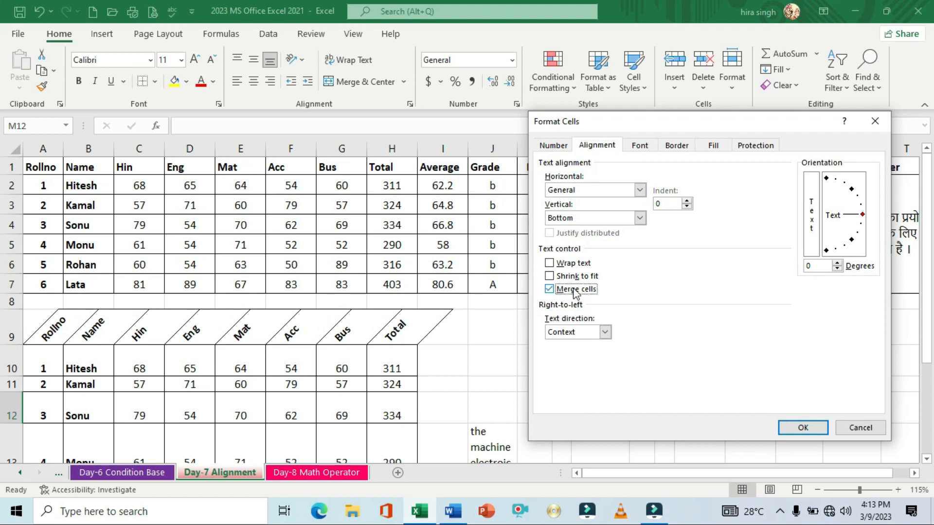
click(860, 428)
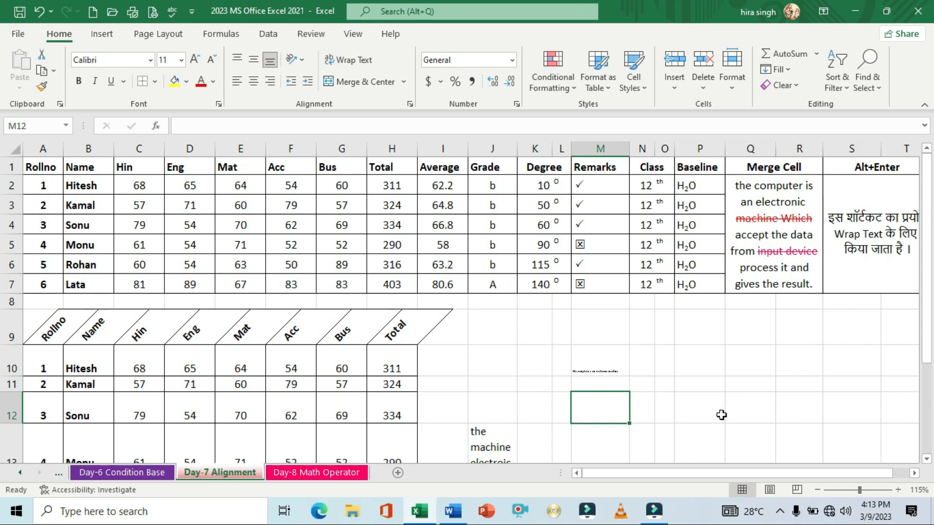
- Merge the empty cells J9:P9 into one cell with the Merge cells text control in Format Cells
drag(494, 333, 685, 339)
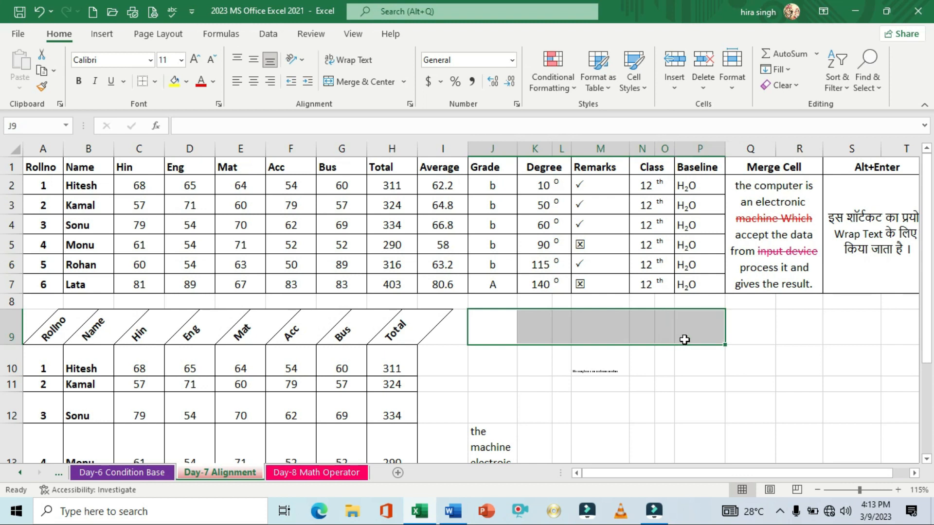
click(584, 337)
drag(507, 330, 677, 331)
key(ctrl+1)
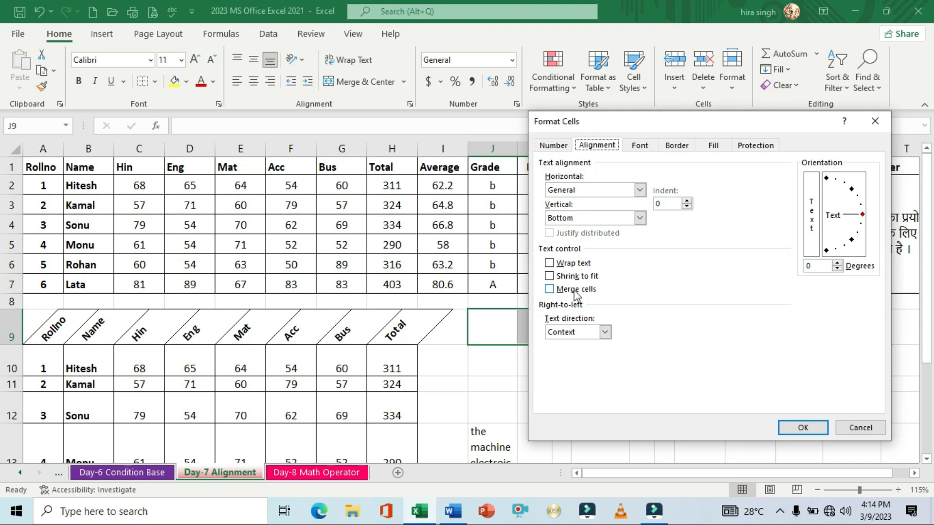
click(549, 290)
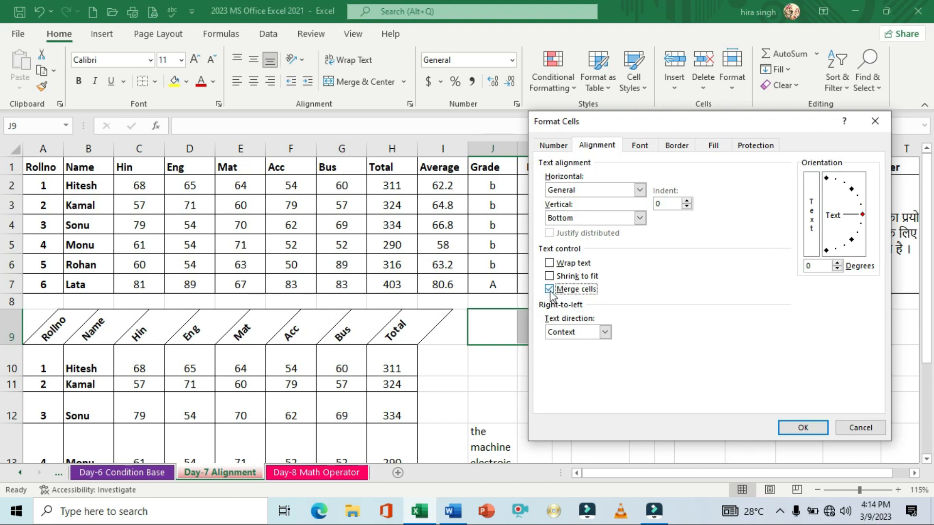
click(803, 429)
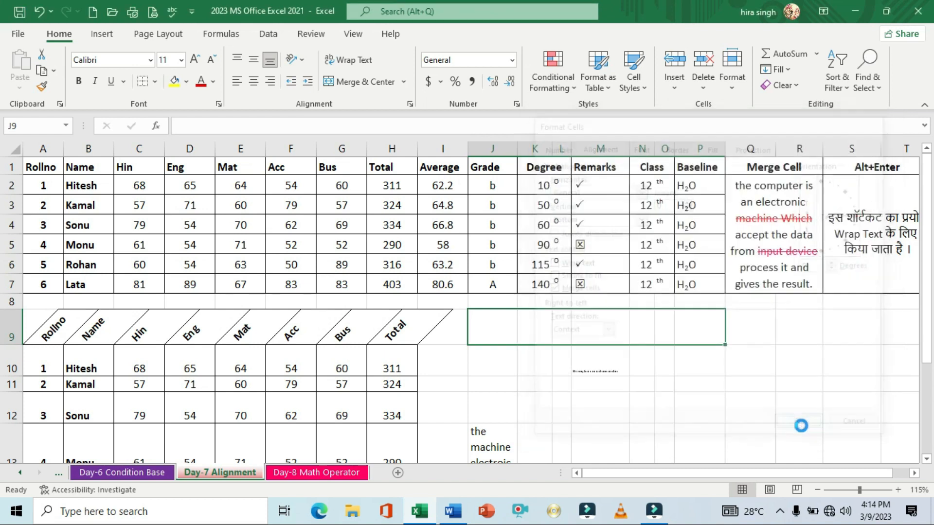
click(588, 397)
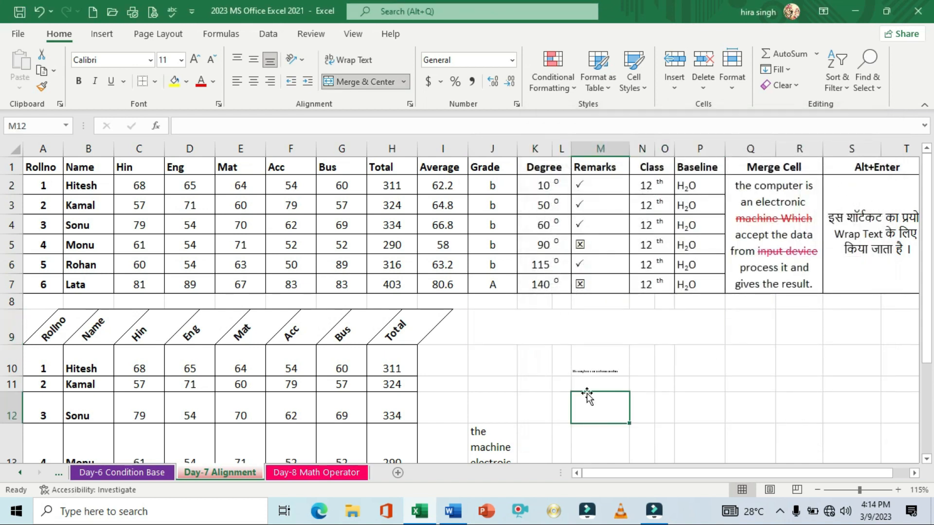
- Apply a thin outline border around the merged cell J9:P9 through Format Cells
click(553, 318)
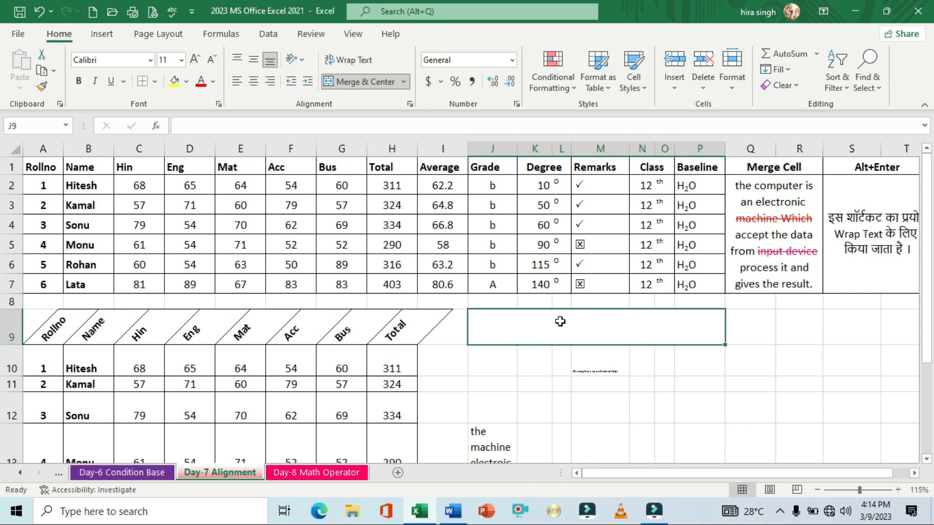
click(599, 389)
click(564, 323)
key(ctrl+1)
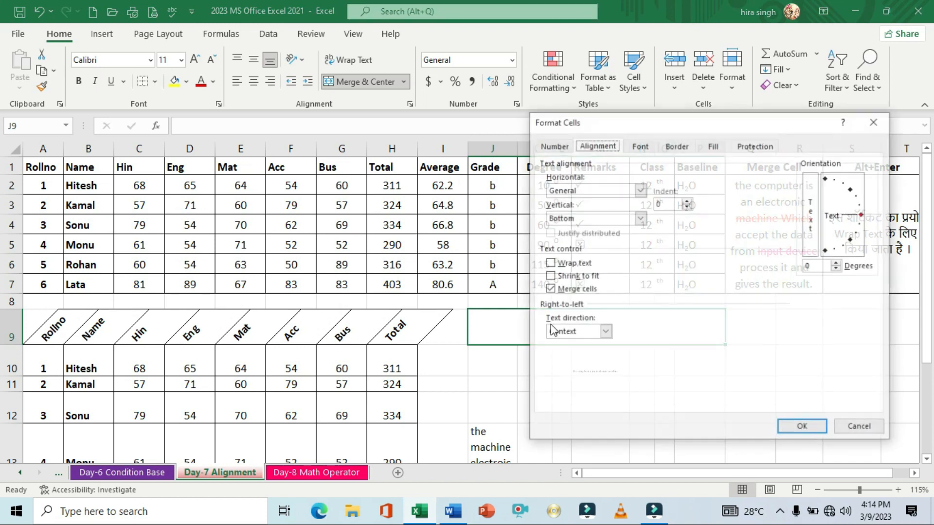
click(678, 146)
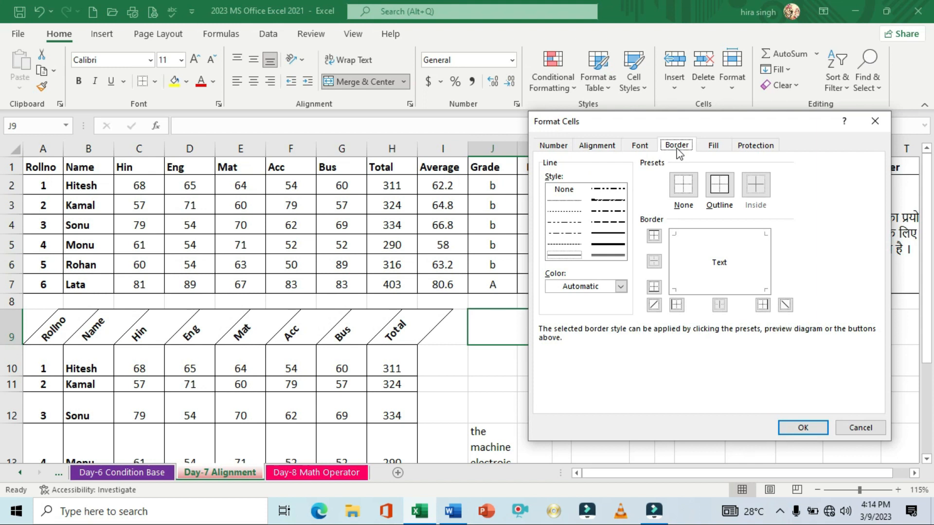
click(723, 187)
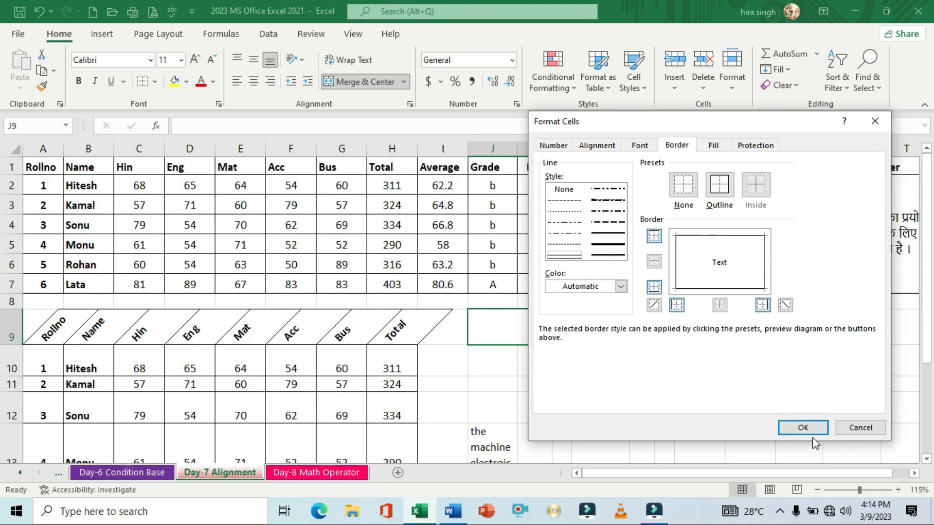
click(798, 430)
click(578, 400)
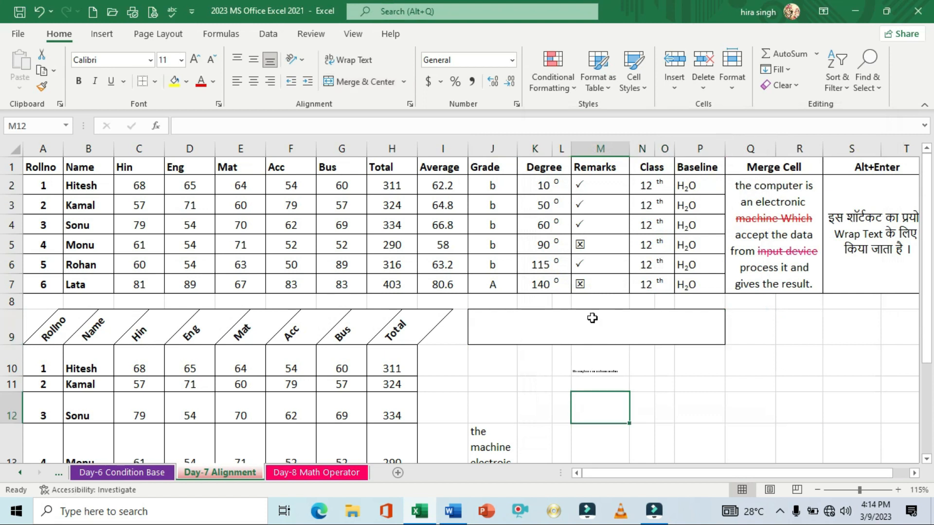
- Enter "Modish Public School" and "sen.sec. school" on two separate lines within the merged cell J9:P9
click(526, 325)
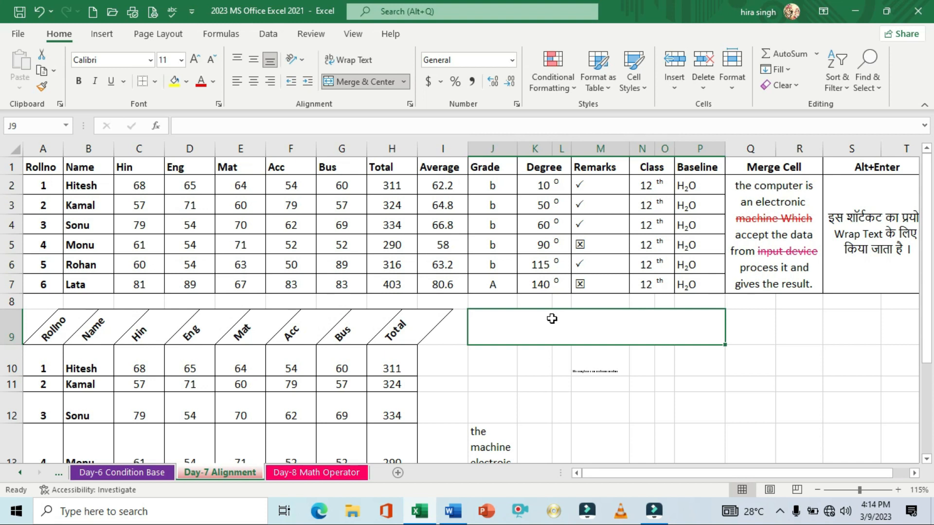
click(544, 376)
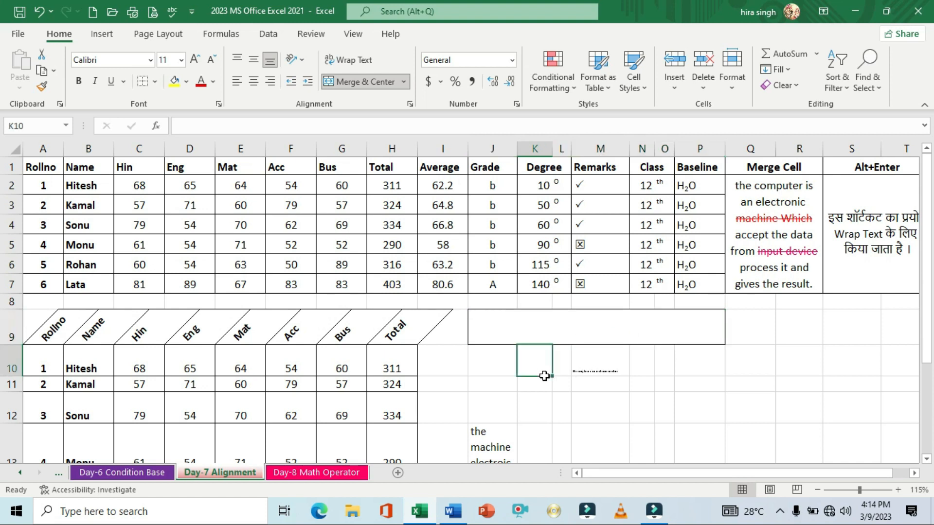
double_click(574, 327)
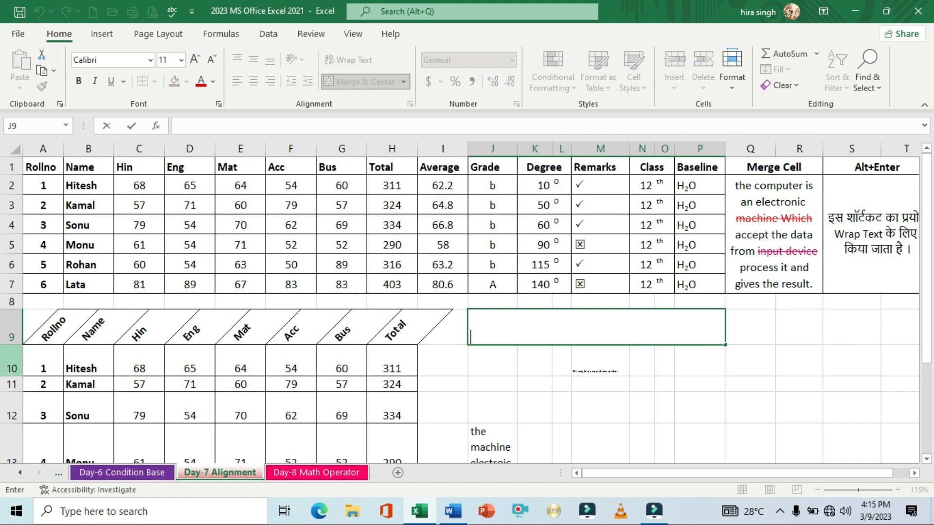
text(Modish Public Schoo)
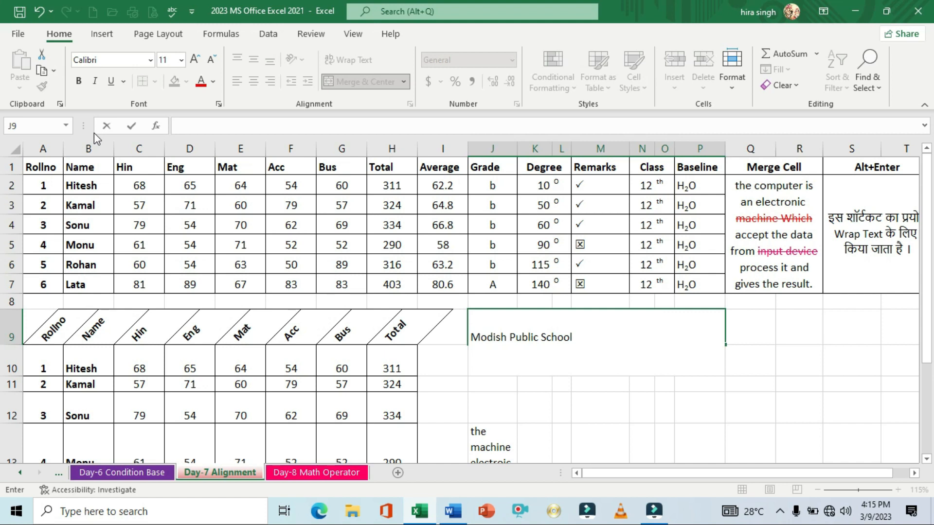
text(sen.sec. sco)
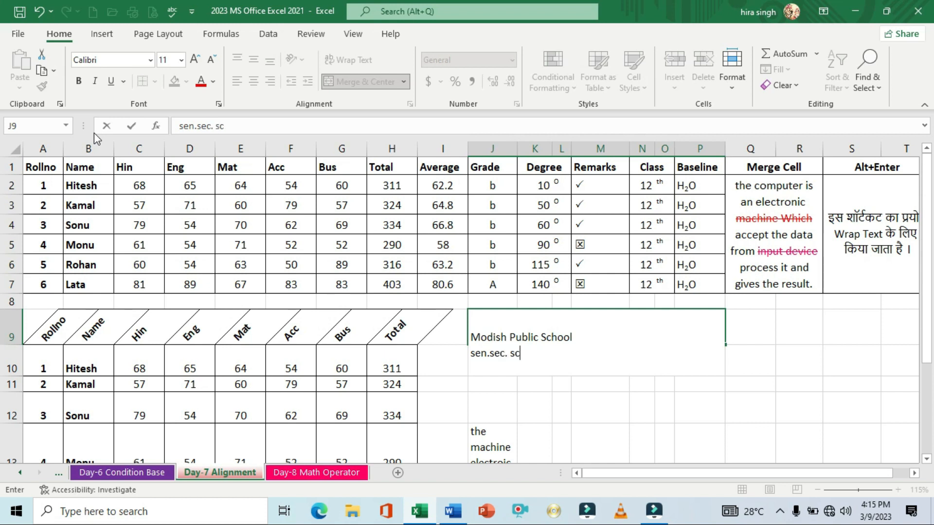
key(BackSpace)
text(hool)
text( de)
key(Left)
key(Delete)
key(BackSpace)
- Add "delhi" as a third line in the merged cell J9:P9 and complete the entry
key(alt+Return)
text(del)
key(BackSpace)
key(BackSpace)
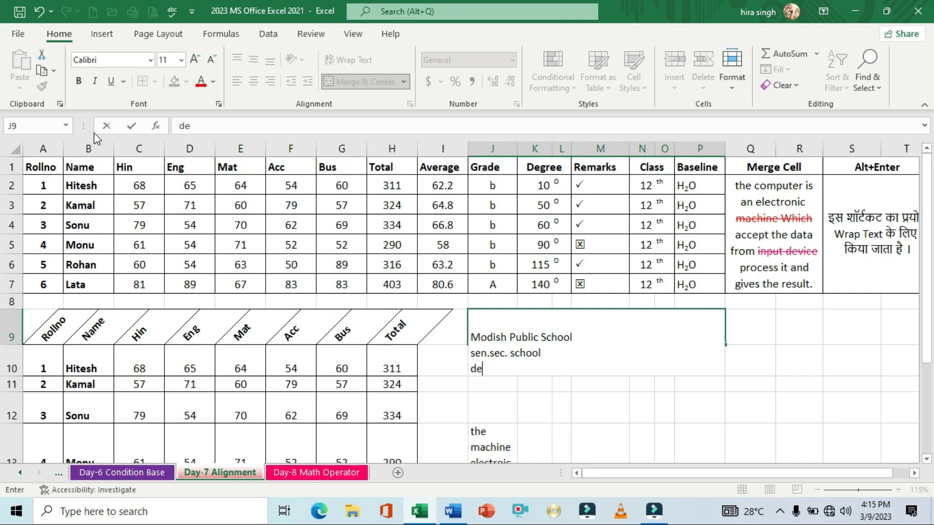
text(lhi)
key(BackSpace)
key(BackSpace)
text(h)
key(BackSpace)
text(e)
key(BackSpace)
text(hi)
key(Return)
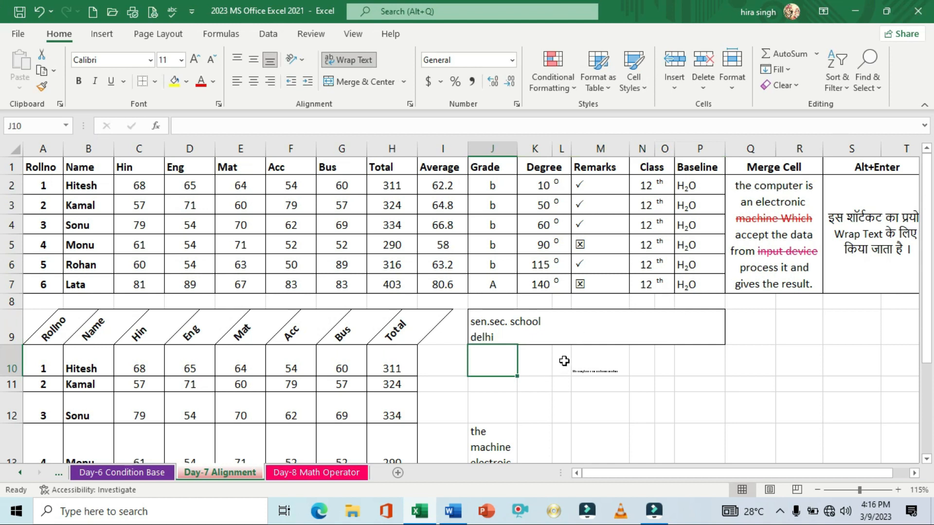
- Check the full text of the merged cell J9:P9 and increase the height of row 9 to fit all three lines
click(541, 338)
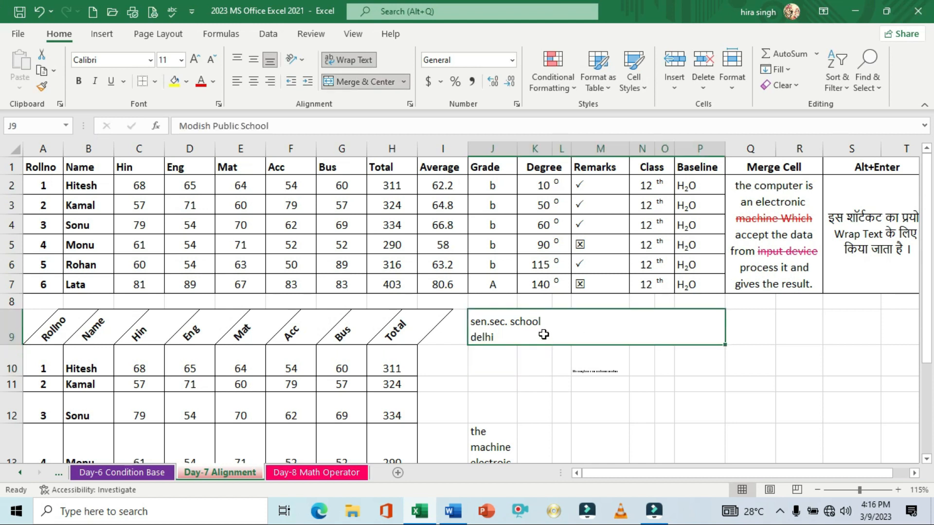
double_click(544, 334)
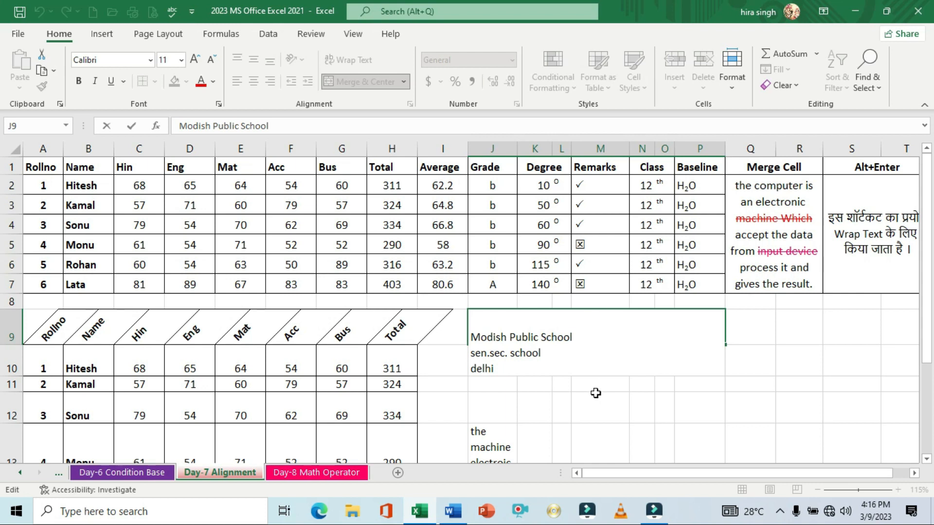
key(Return)
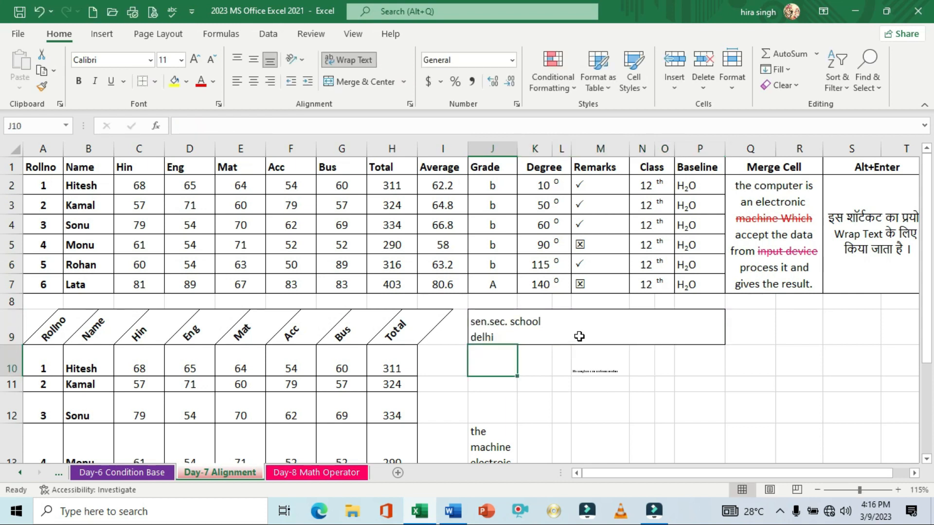
click(579, 336)
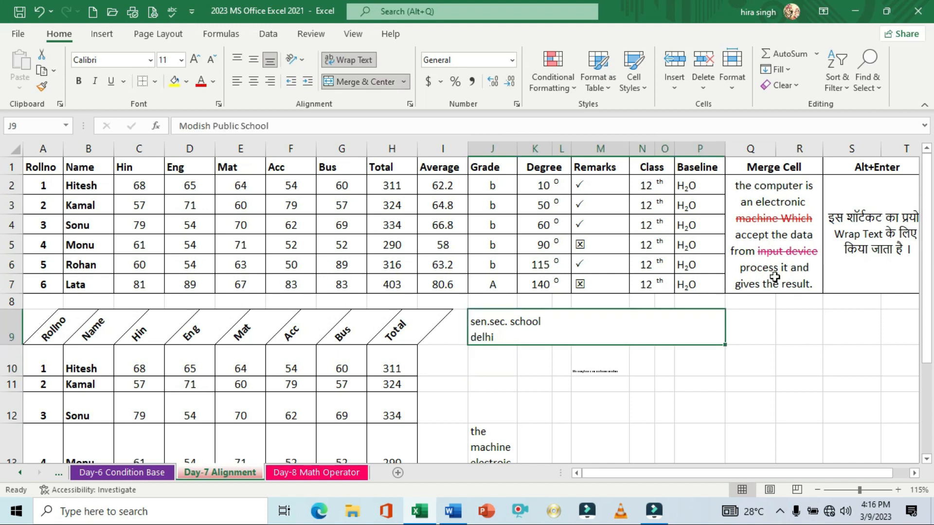
drag(14, 344, 14, 362)
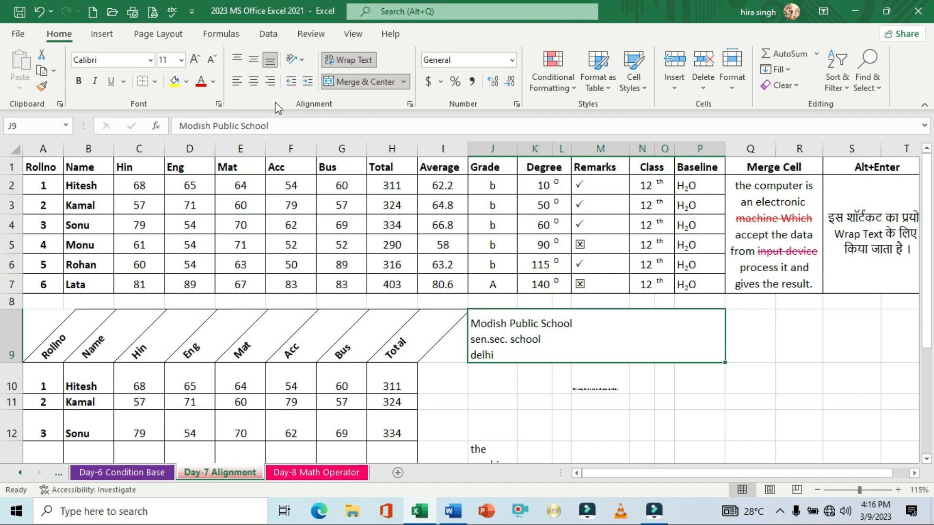
- Center the school text in J9:P9 vertically and horizontally, and make it bold
click(253, 59)
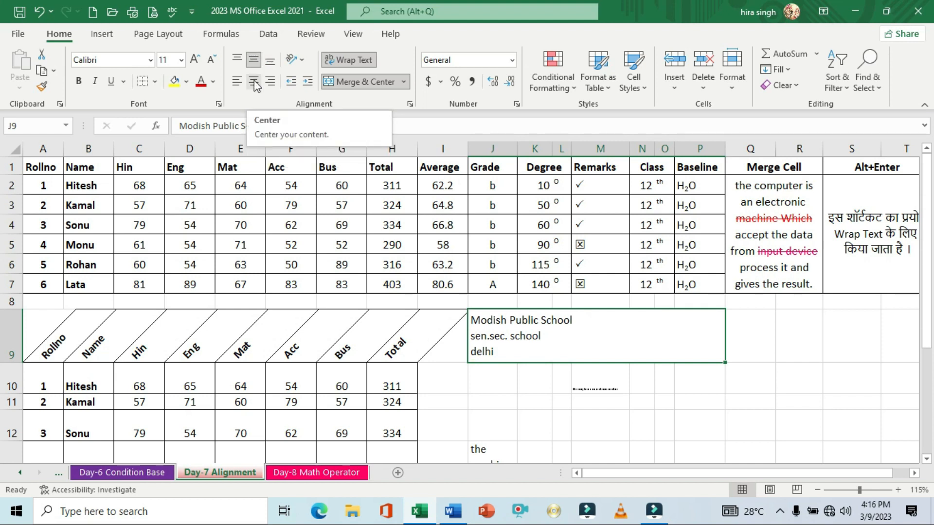
click(255, 82)
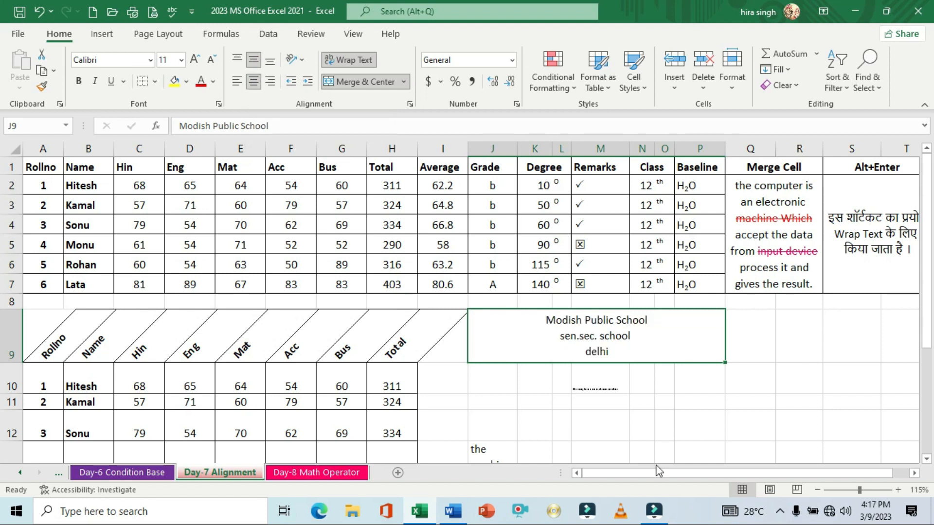
click(633, 429)
click(592, 343)
click(80, 82)
click(645, 397)
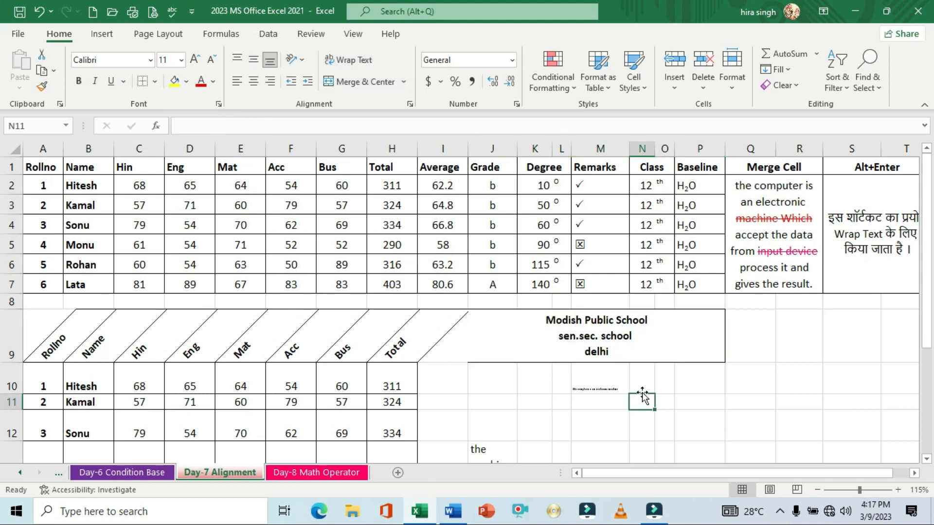
- Merge and center the empty range J11:P12 into one cell
click(591, 337)
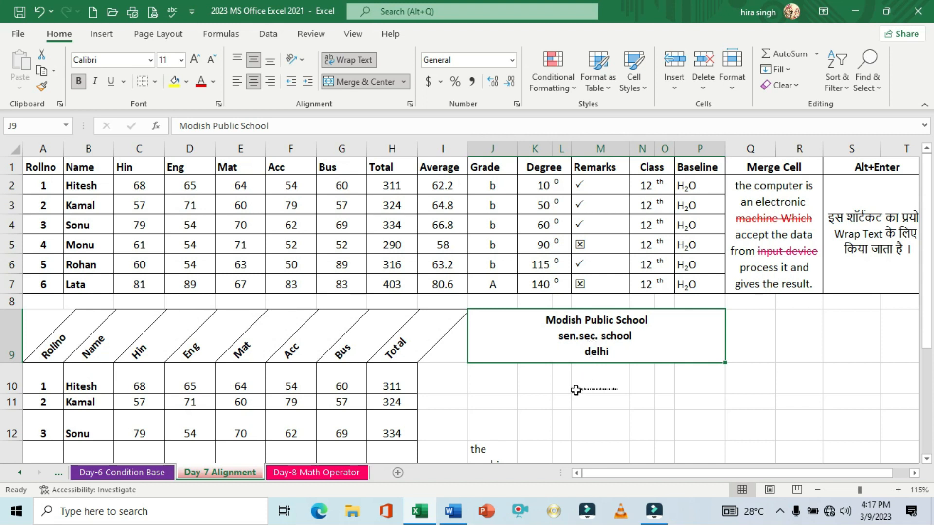
drag(496, 381, 688, 405)
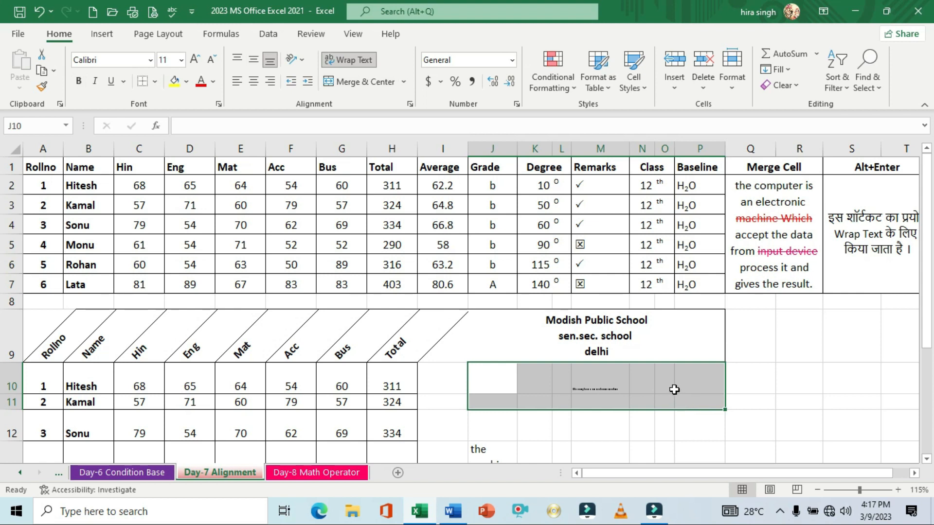
drag(512, 401, 689, 420)
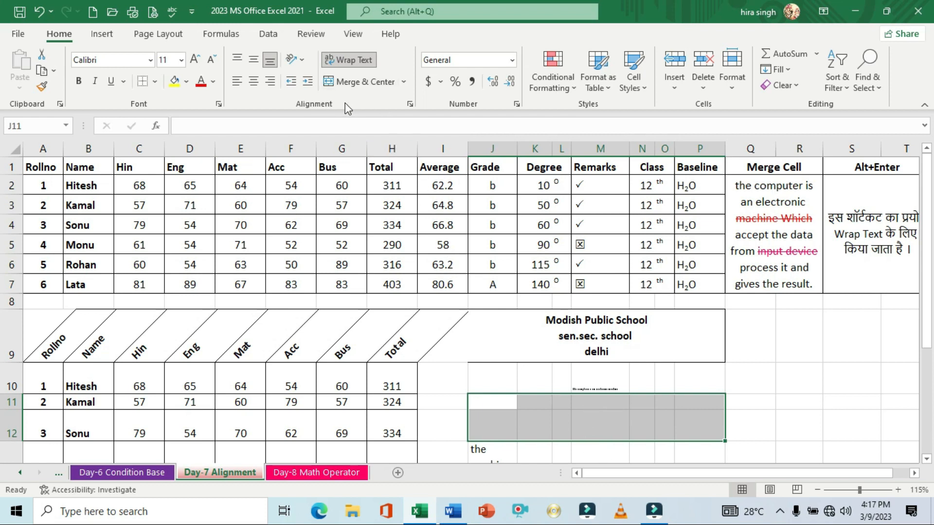
click(365, 82)
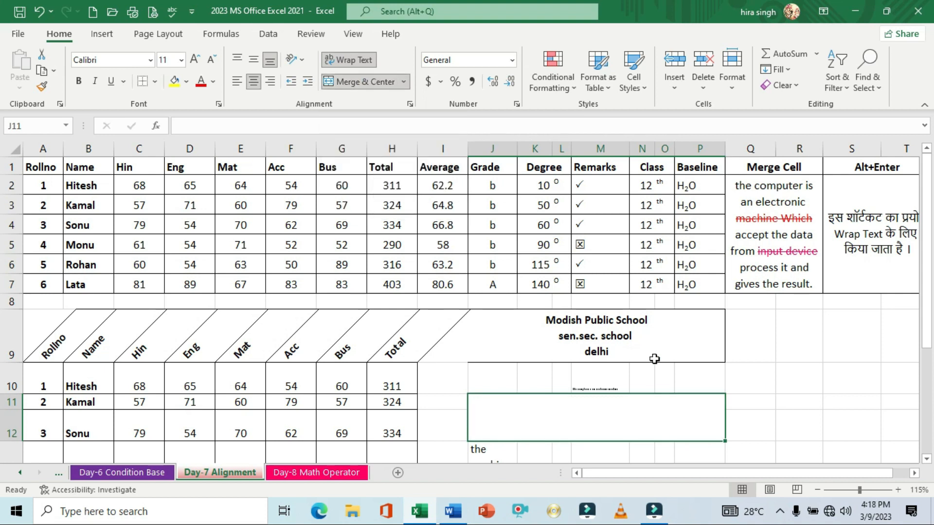
click(747, 390)
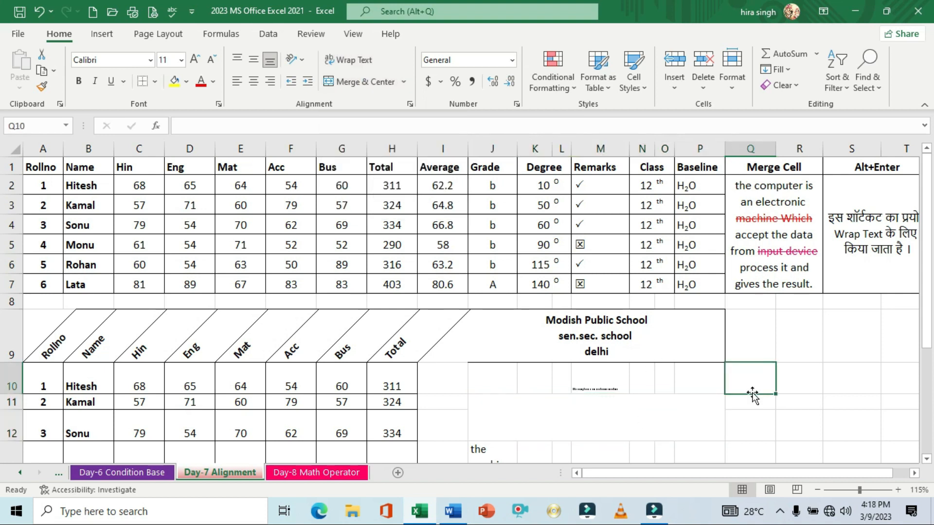
- Apply an outline border in the medium-weight solid line style to the merged cell J11:P12 through Format Cells
click(613, 415)
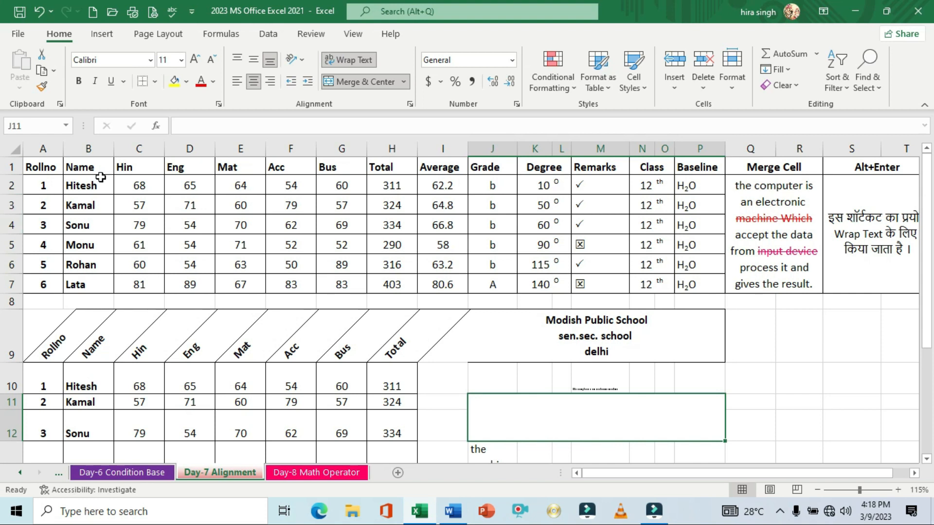
key(ctrl+1)
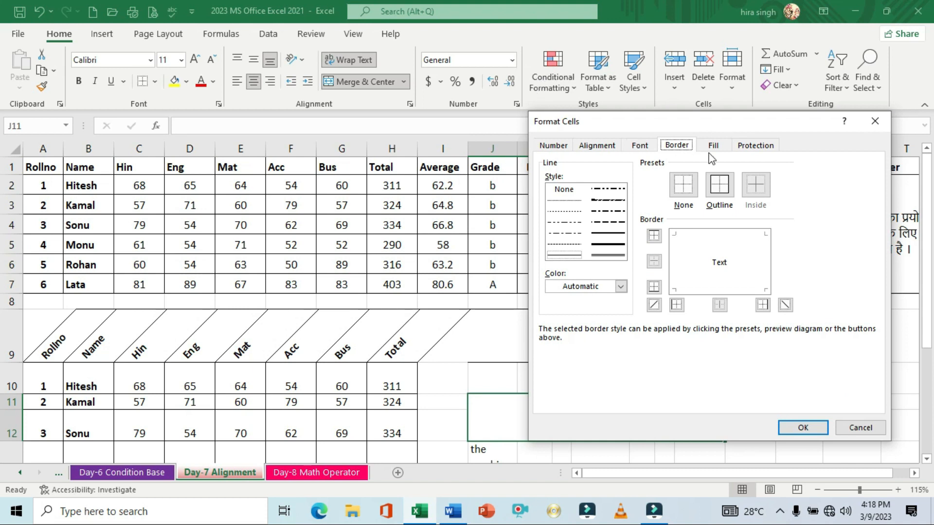
click(720, 184)
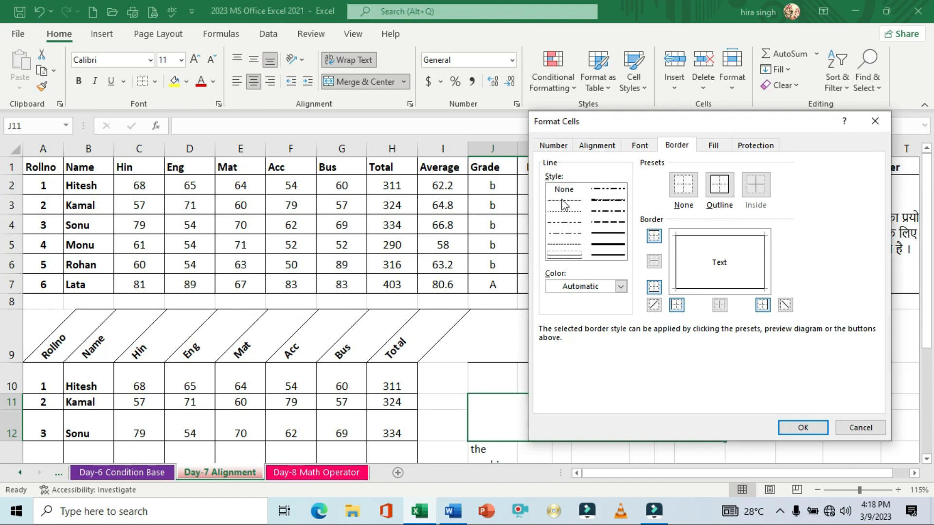
click(607, 235)
click(621, 287)
click(621, 286)
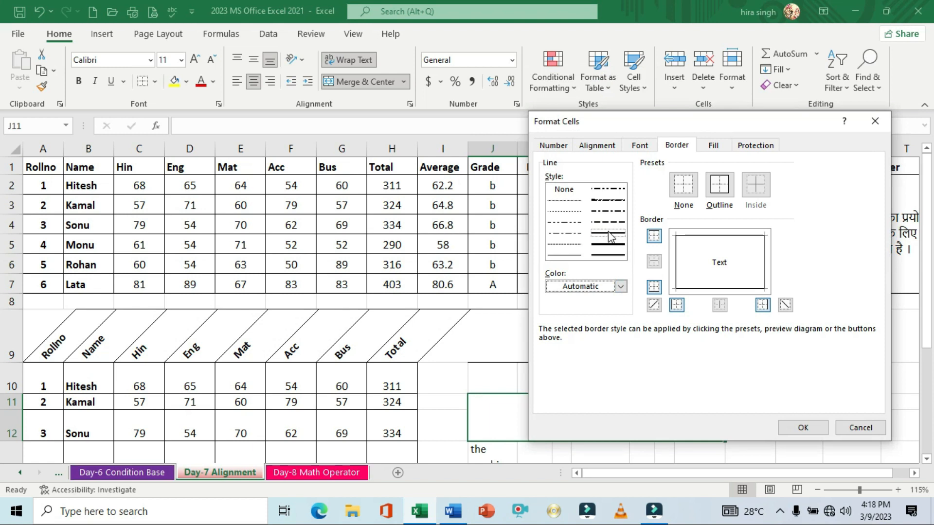
click(716, 243)
click(722, 186)
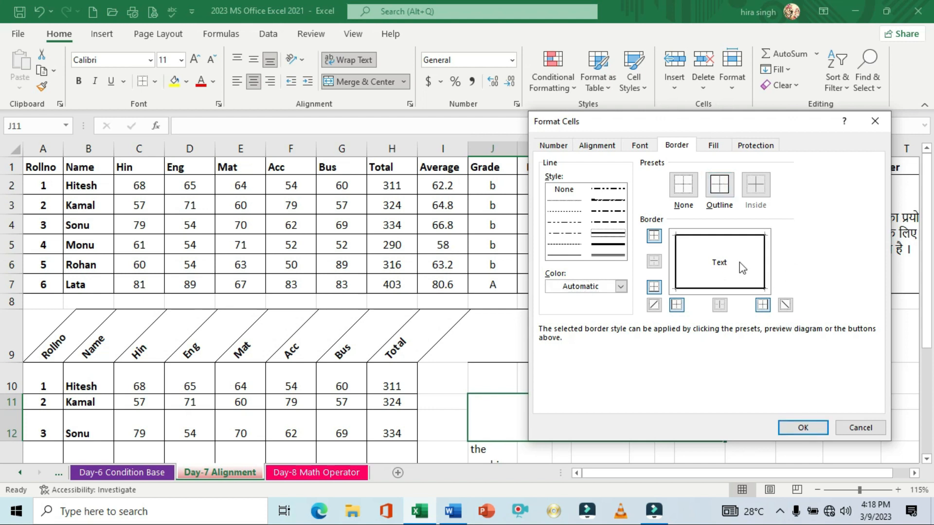
click(803, 427)
click(793, 402)
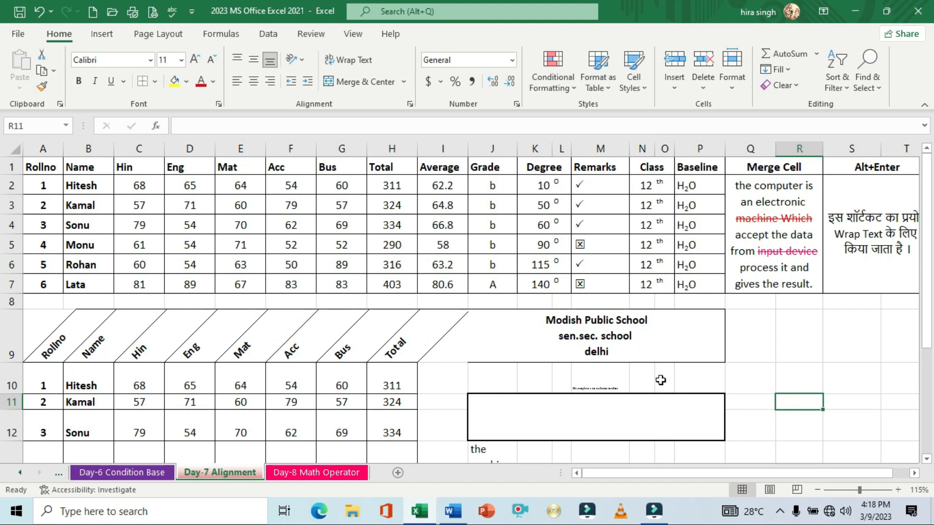
click(646, 407)
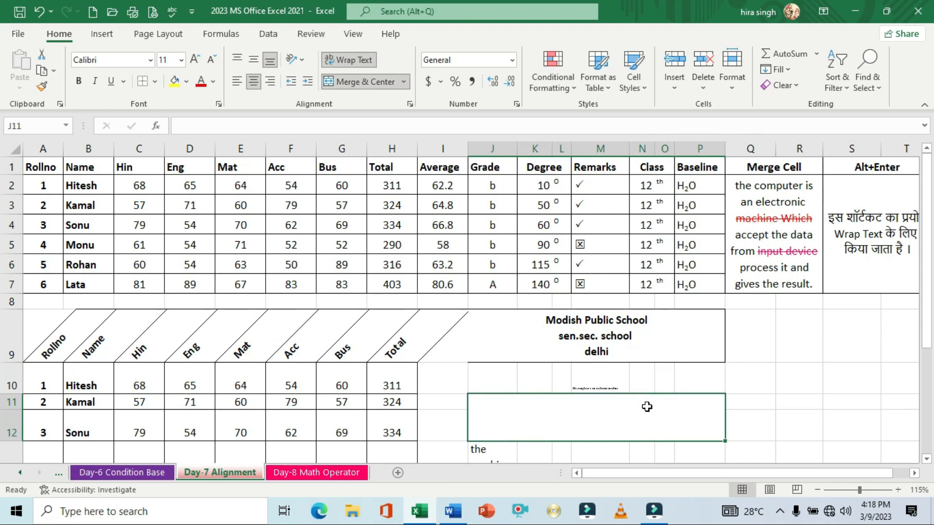
click(644, 353)
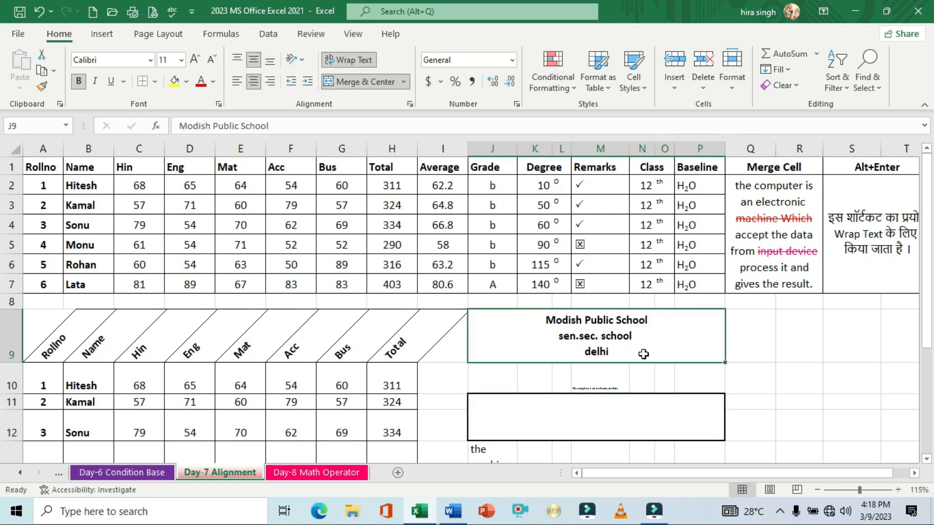
click(644, 422)
click(737, 422)
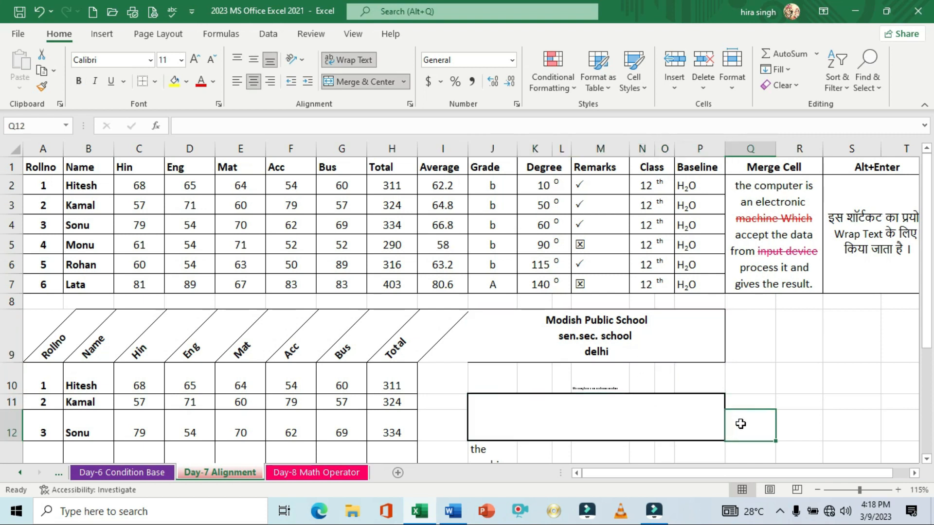
click(649, 424)
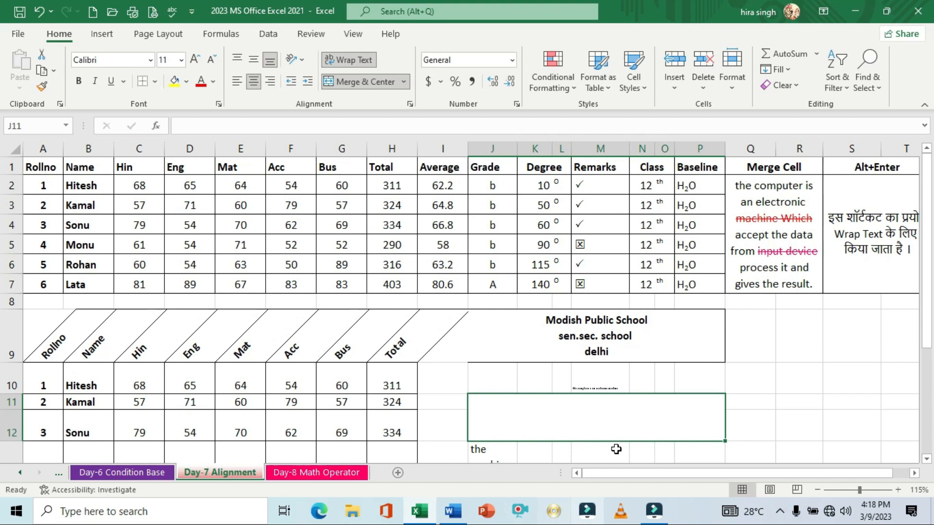
- Switch to Word, copy the paragraph text from "Video provides" through "search", and return to the Excel worksheet
click(420, 511)
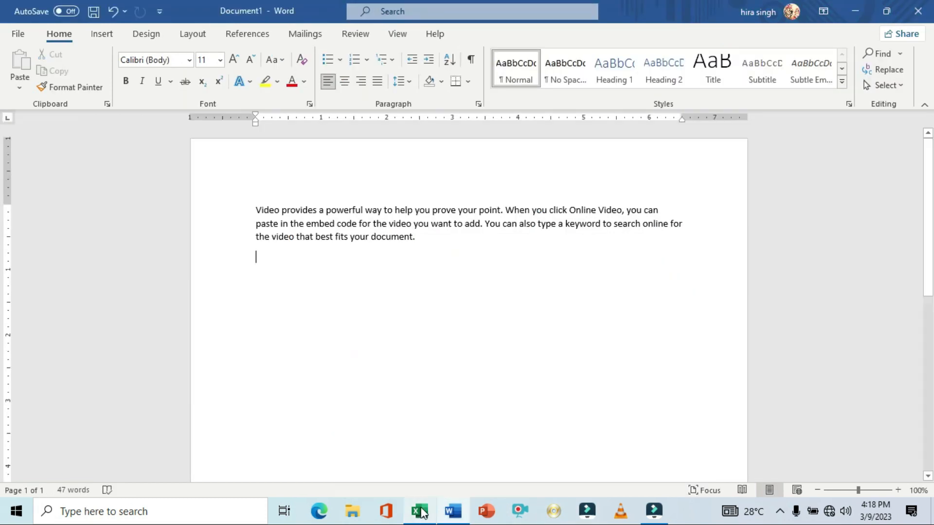
drag(254, 210, 643, 227)
key(ctrl+c)
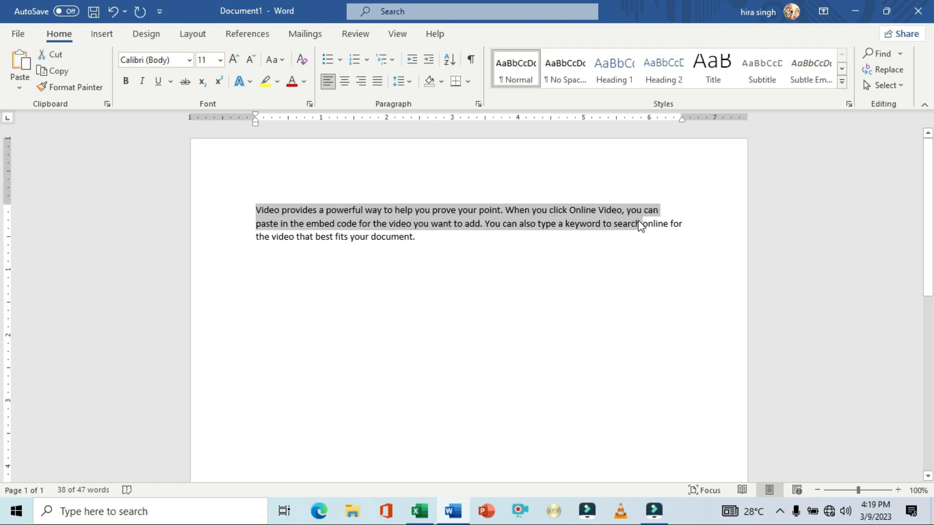
key(alt+Tab)
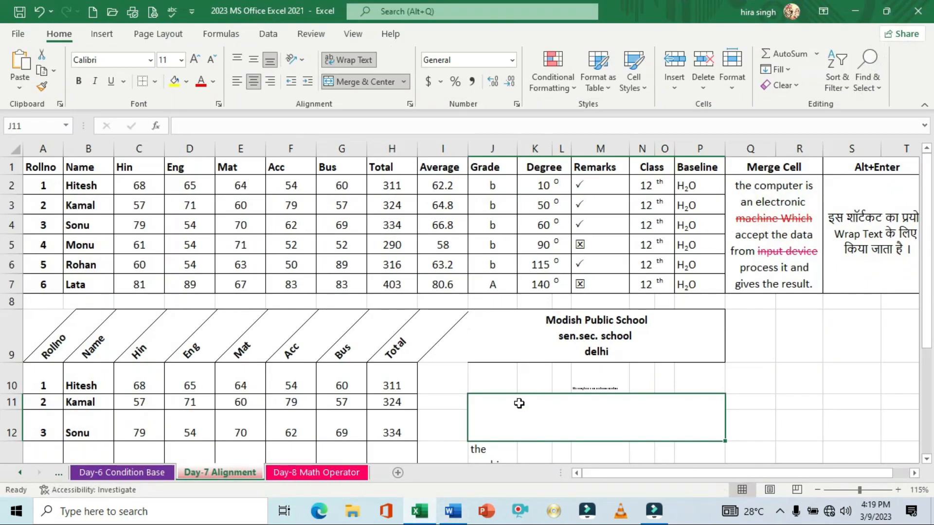
- Try to paste the copied Word text directly onto the merged cell J11:P12, accepting the size mismatch
key(ctrl+v)
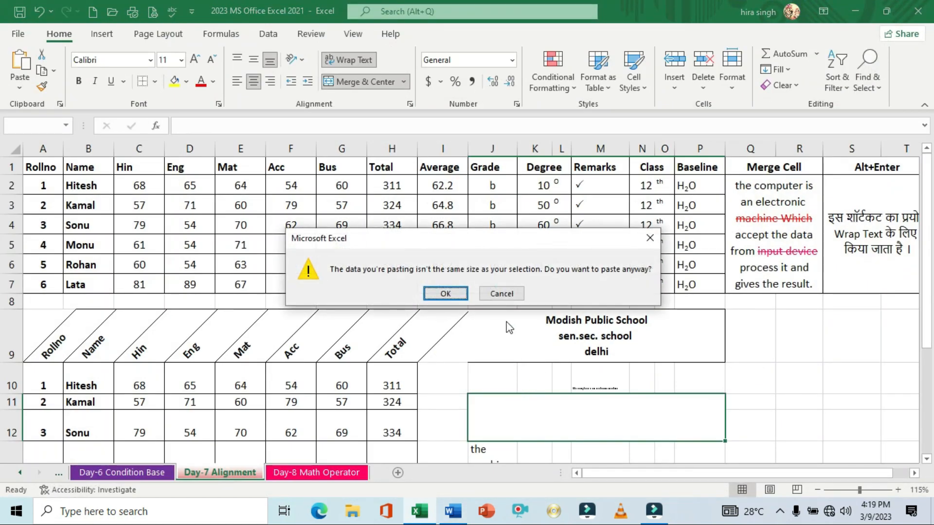
drag(451, 242, 525, 189)
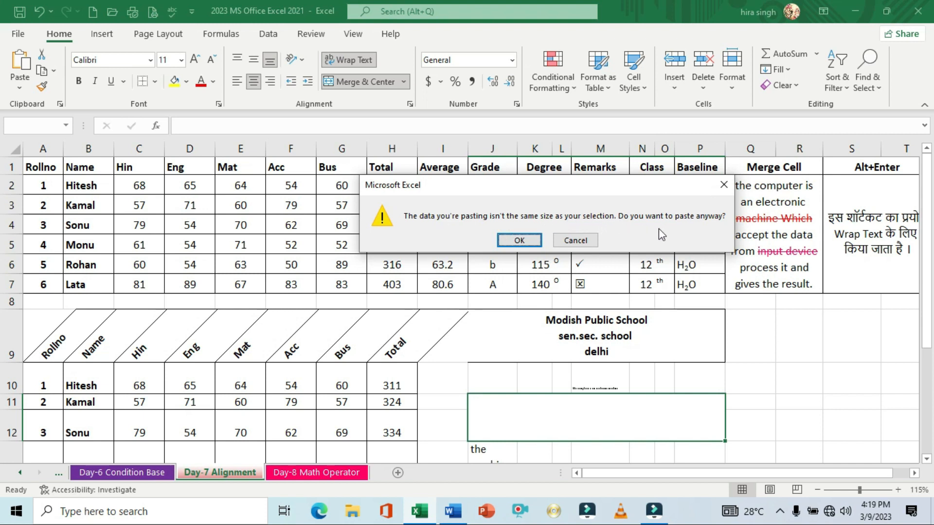
click(520, 241)
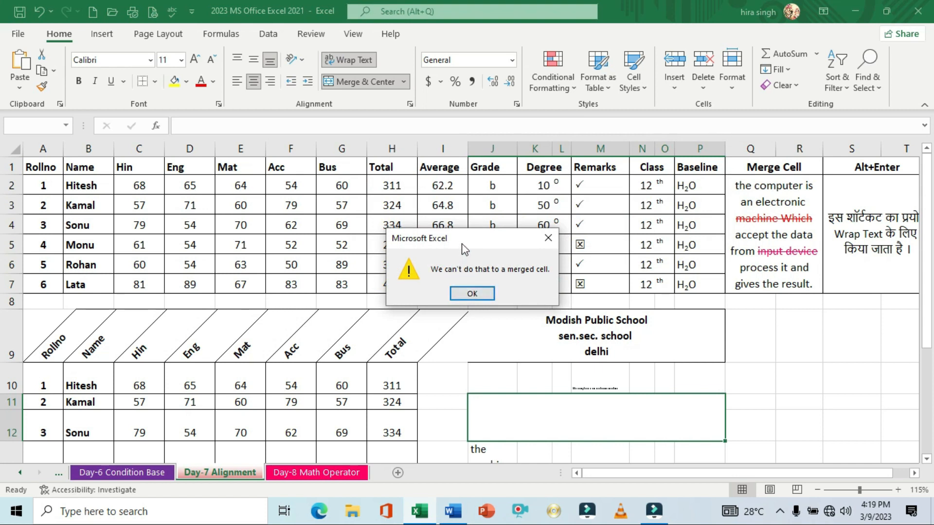
drag(462, 242, 465, 231)
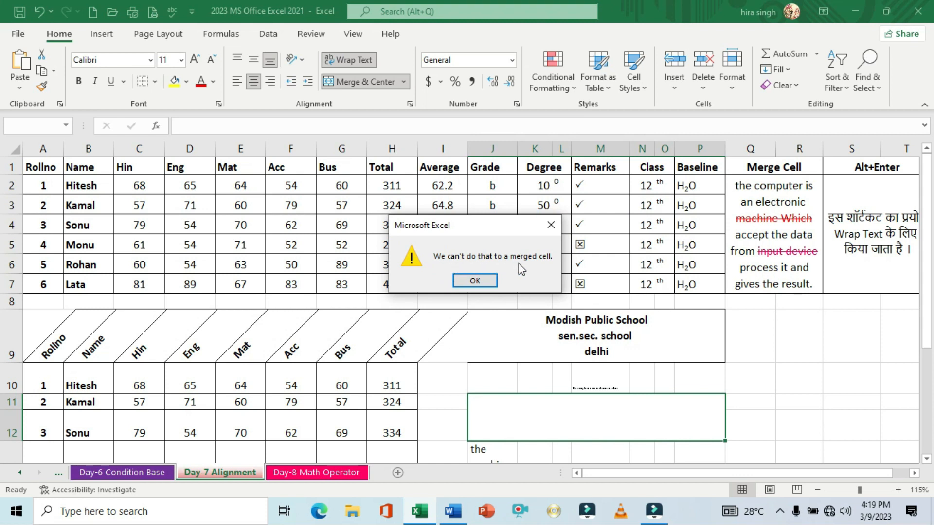
click(474, 281)
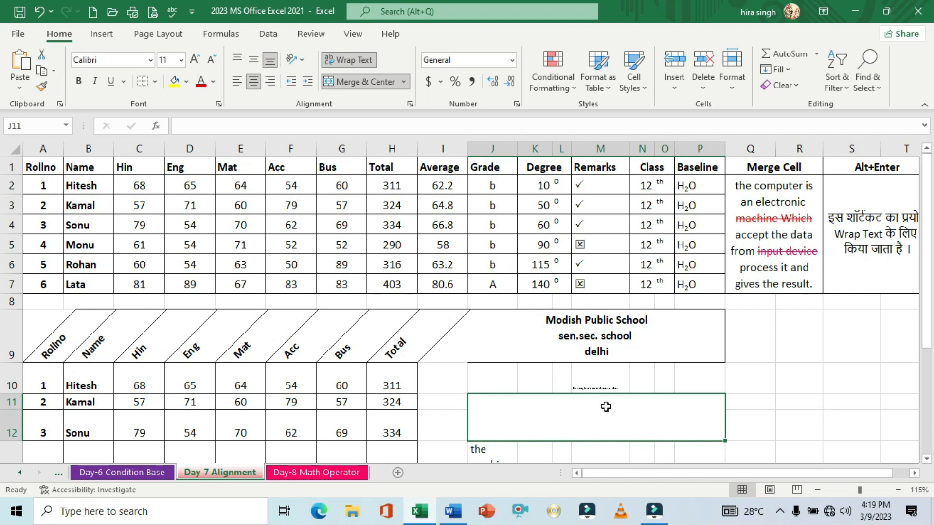
- Try to paste the copied Word text directly onto the merged cell Q2:R7 under the Merge Cell heading
click(774, 422)
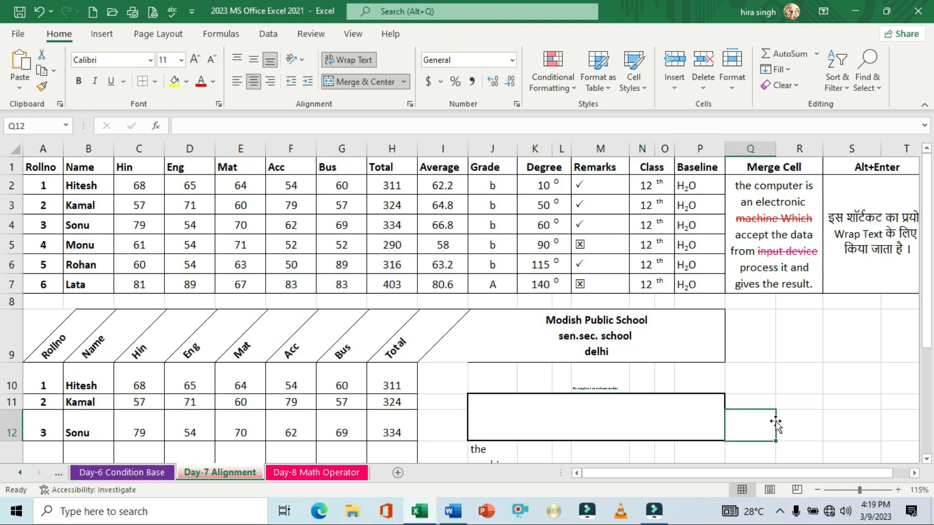
click(659, 417)
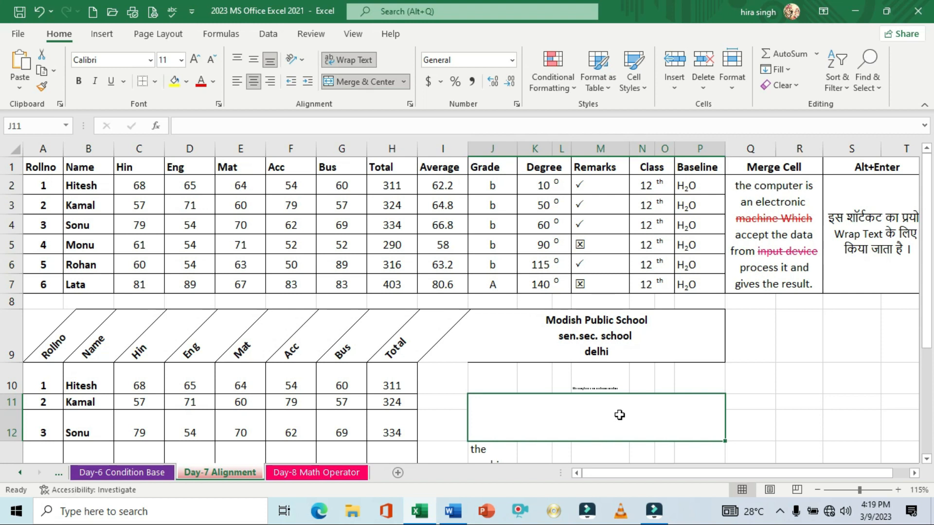
click(792, 406)
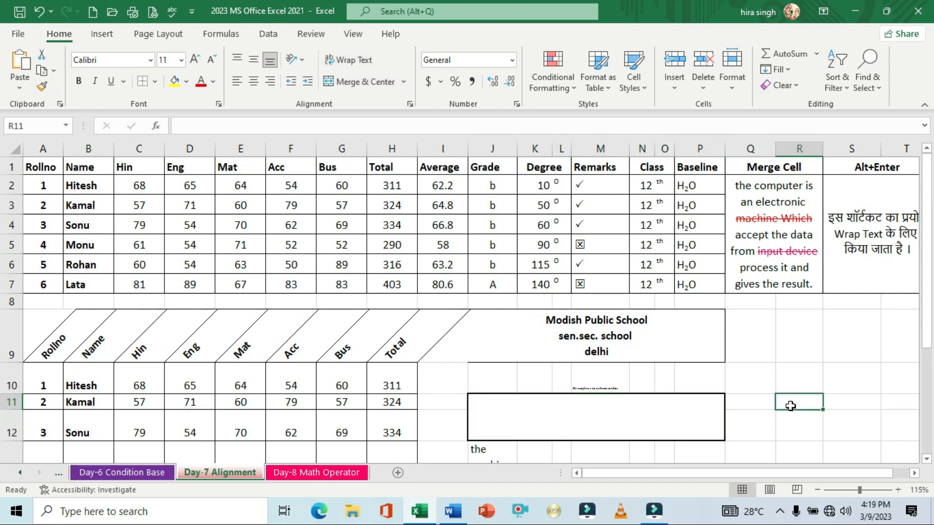
click(769, 204)
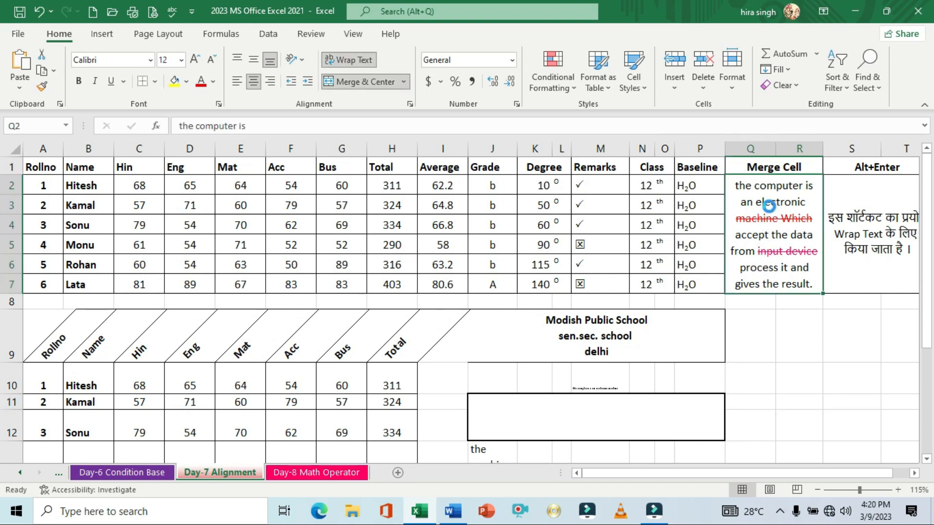
key(ctrl+v)
click(464, 295)
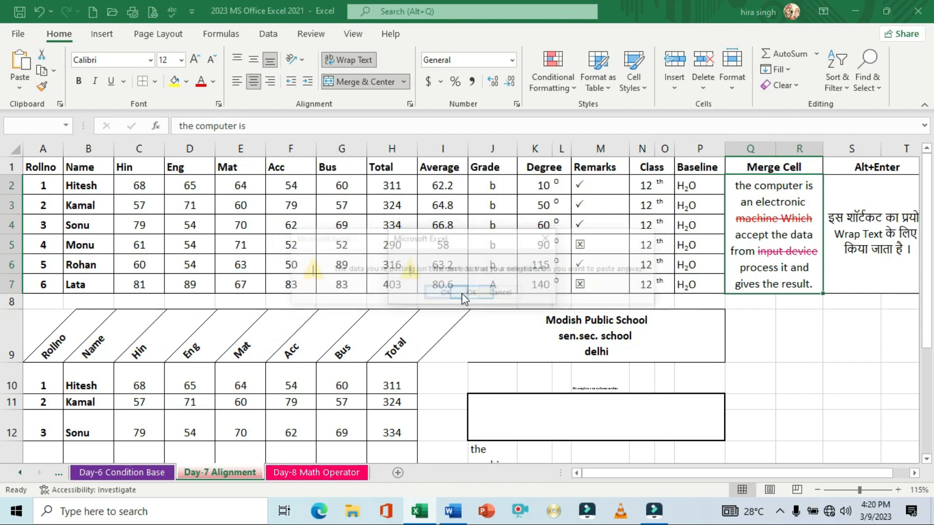
click(486, 291)
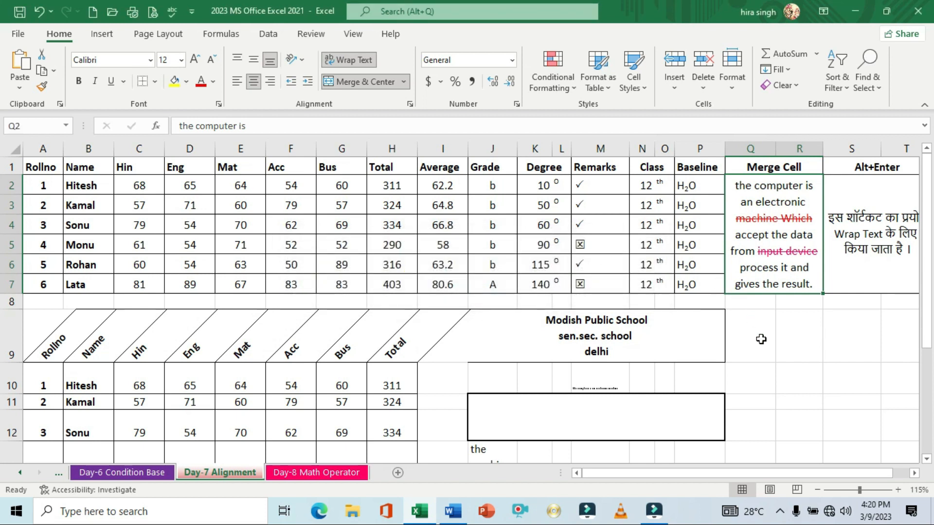
- Copy the merged cell Q2:R7, paste it into the merged cell J11:P12, and undo the paste
key(ctrl+c)
click(639, 398)
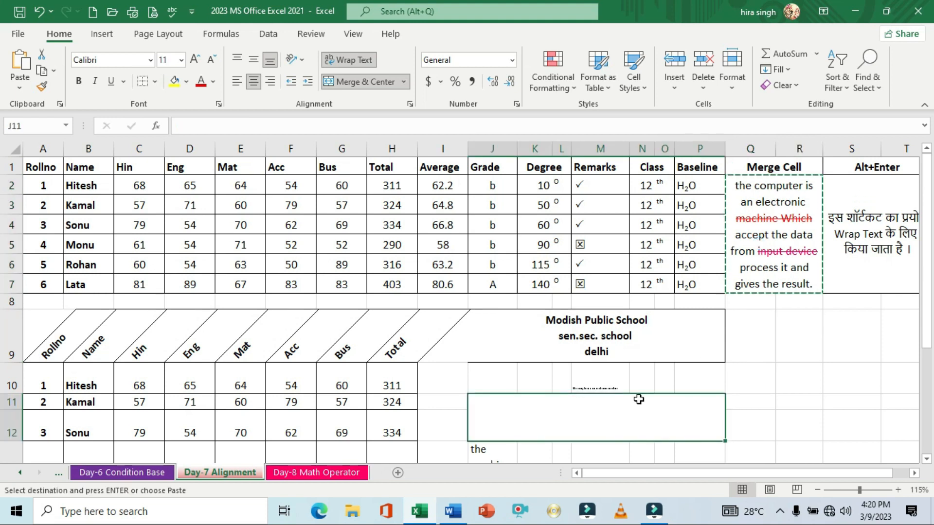
key(ctrl+v)
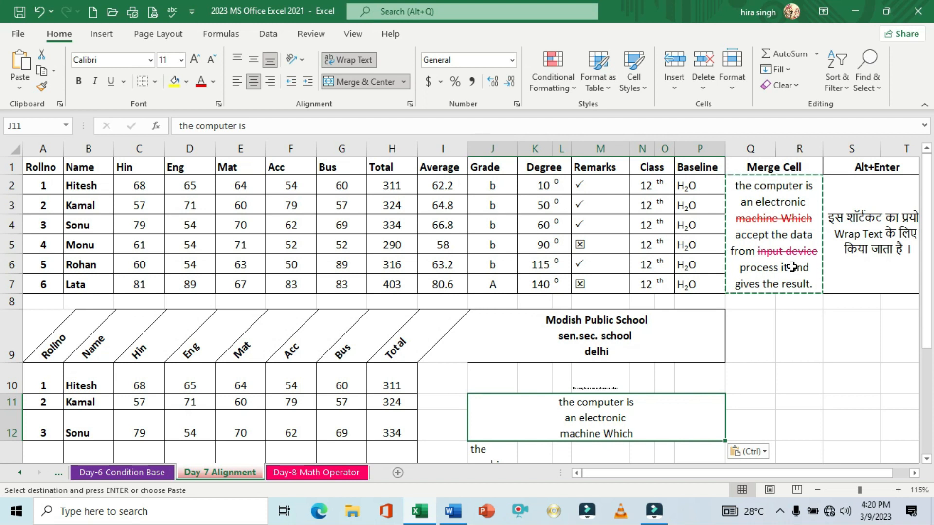
key(ctrl+z)
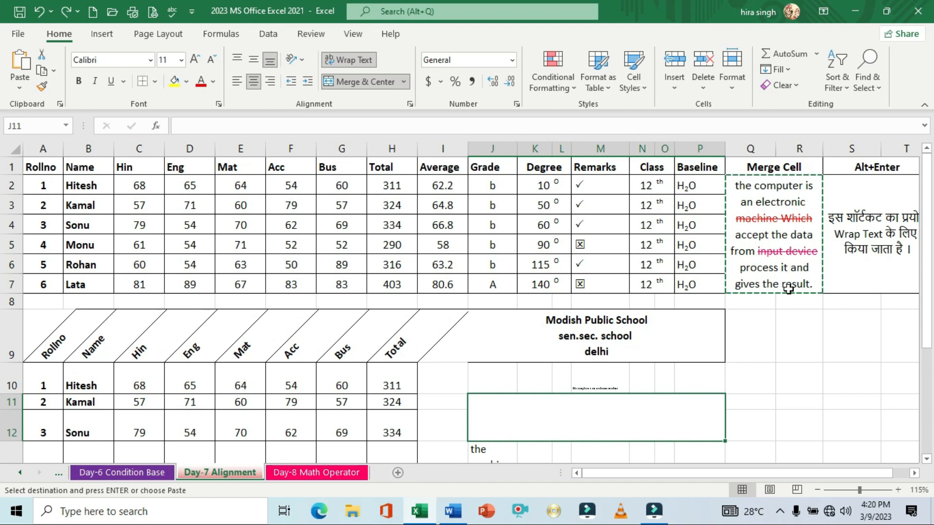
- Select cell R10, copy the already selected paragraph text in Word again, and return to the Excel worksheet
click(795, 390)
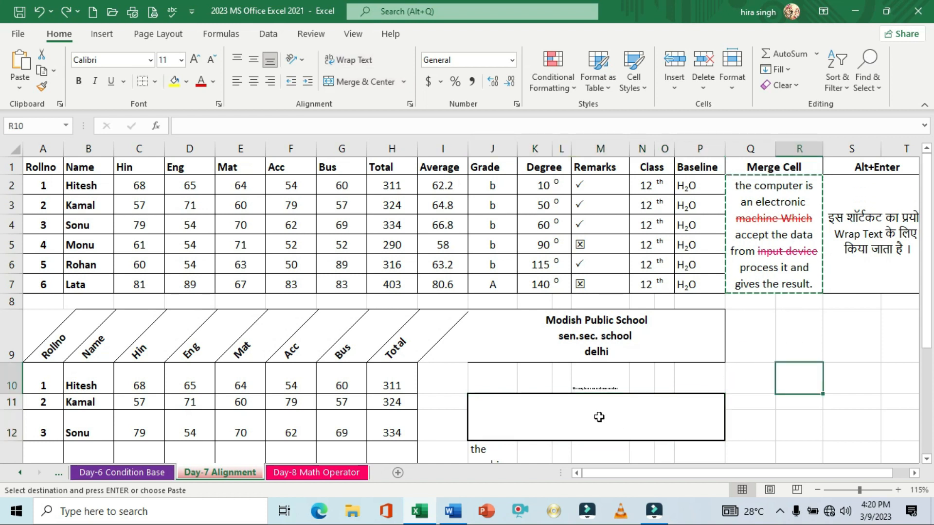
click(452, 512)
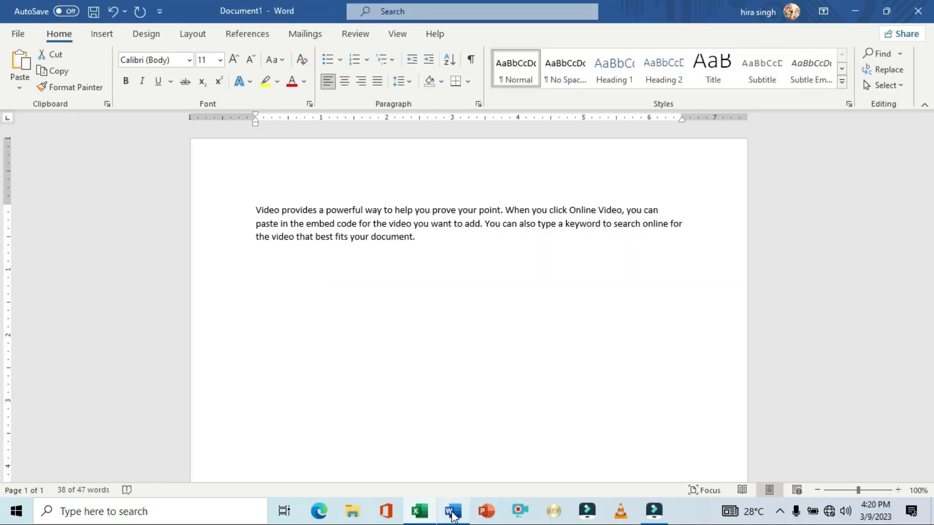
right_click(529, 227)
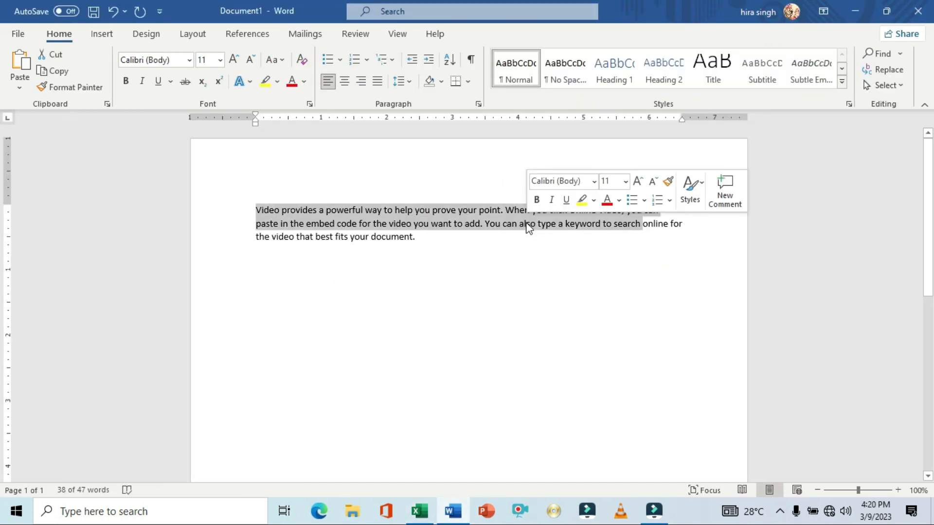
click(563, 253)
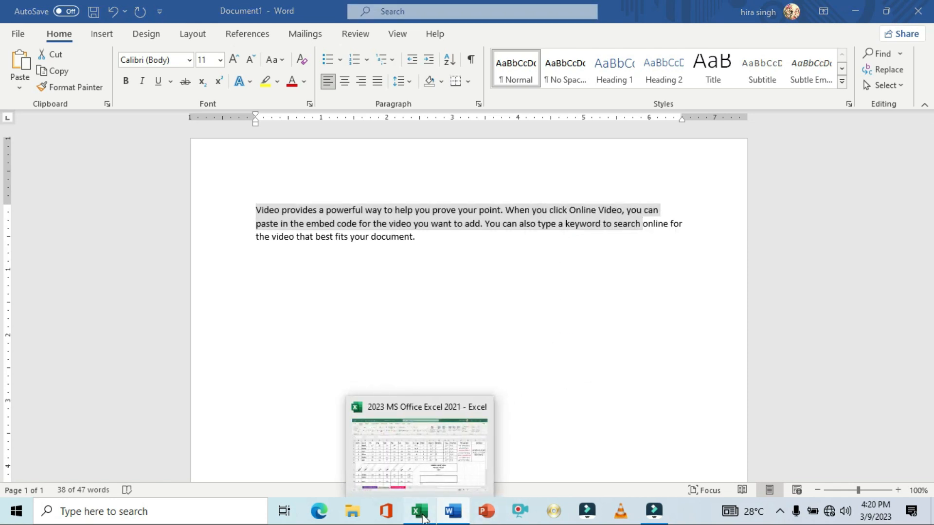
click(420, 512)
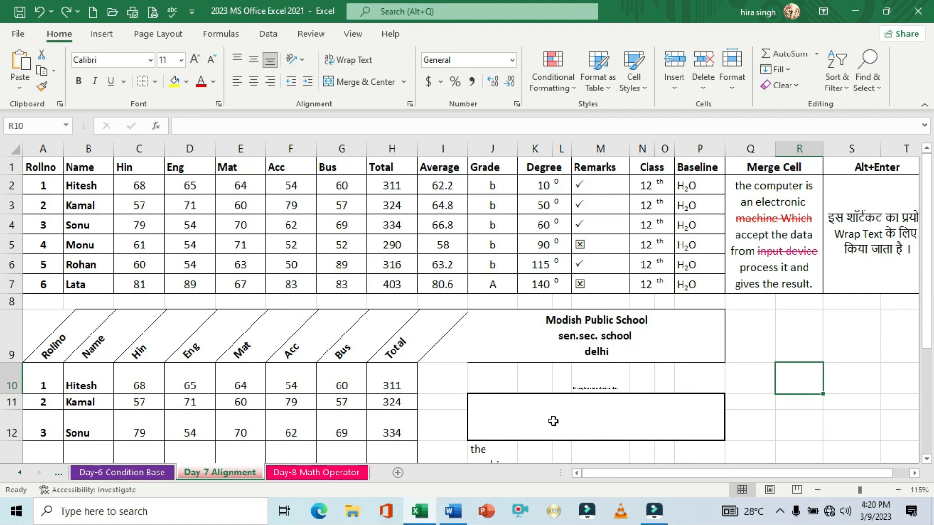
- Paste the copied Word text into the unmerged cells R10 and R12, and clear both cells
key(ctrl+v)
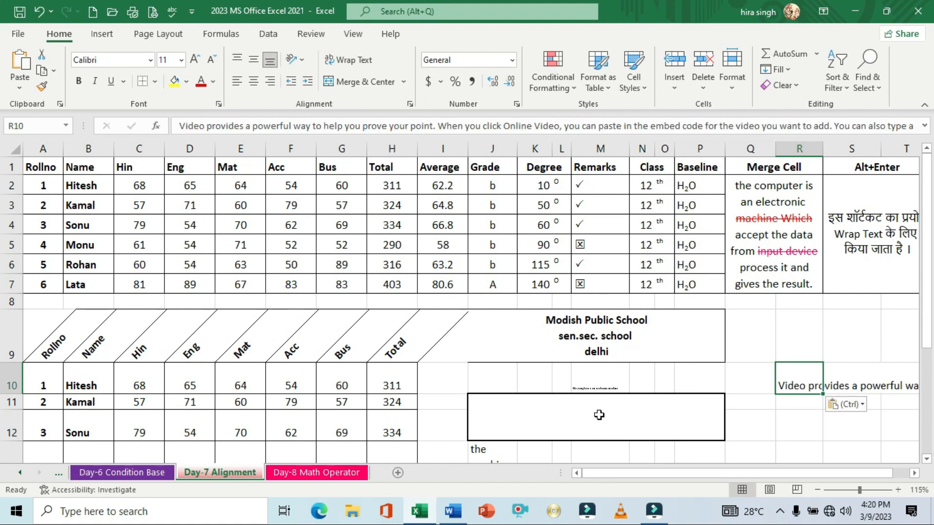
click(809, 414)
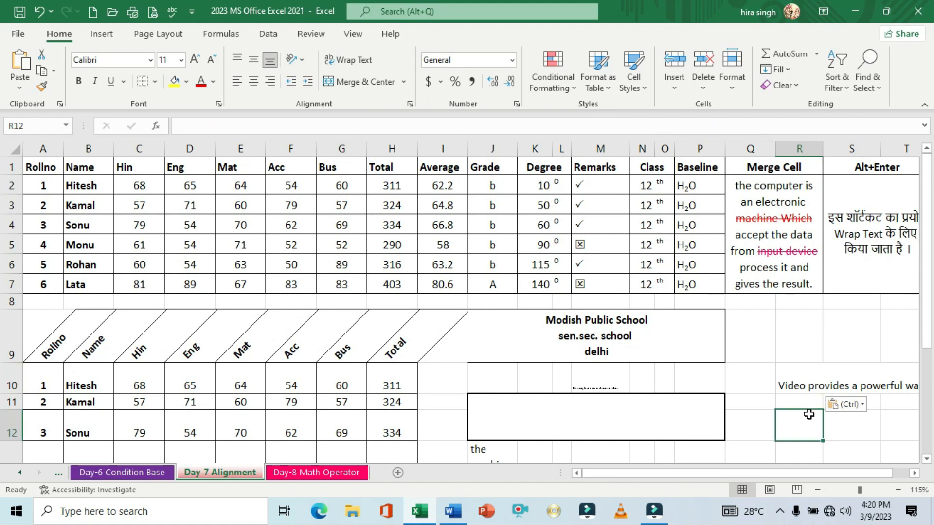
key(ctrl+v)
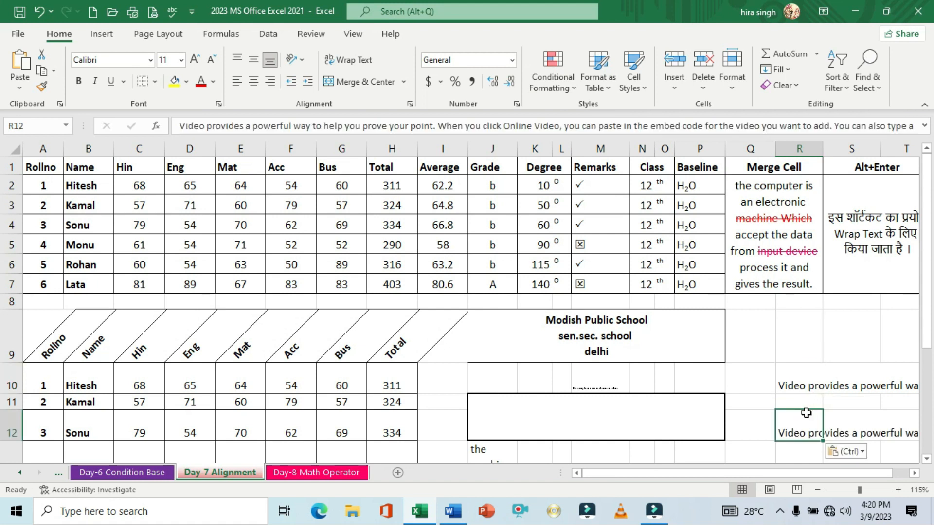
click(800, 385)
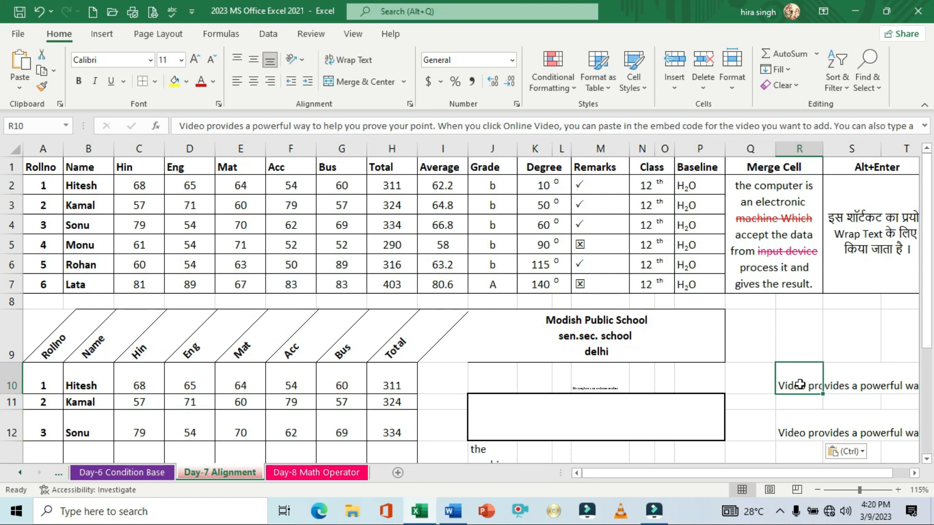
key(Delete)
click(800, 430)
key(Delete)
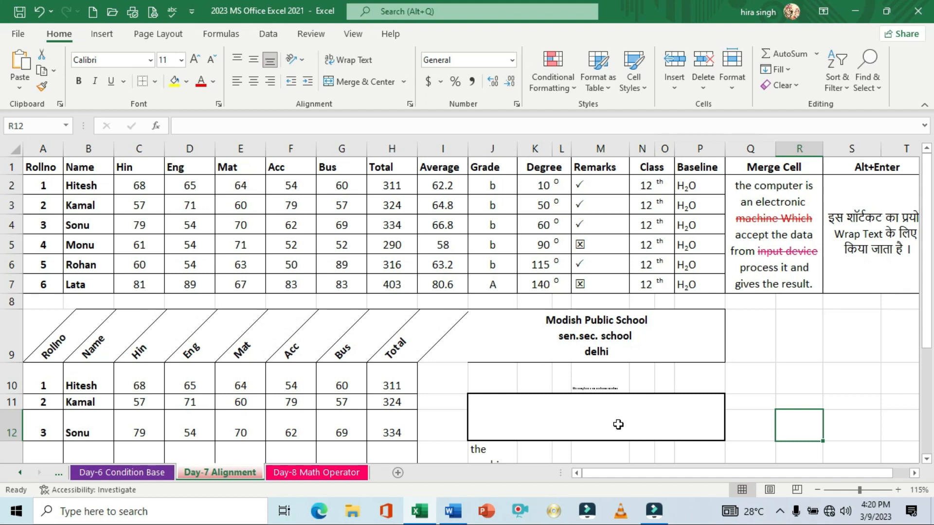
- Open the merged cell J11:P12 for editing and paste the copied Word text inside it
click(594, 421)
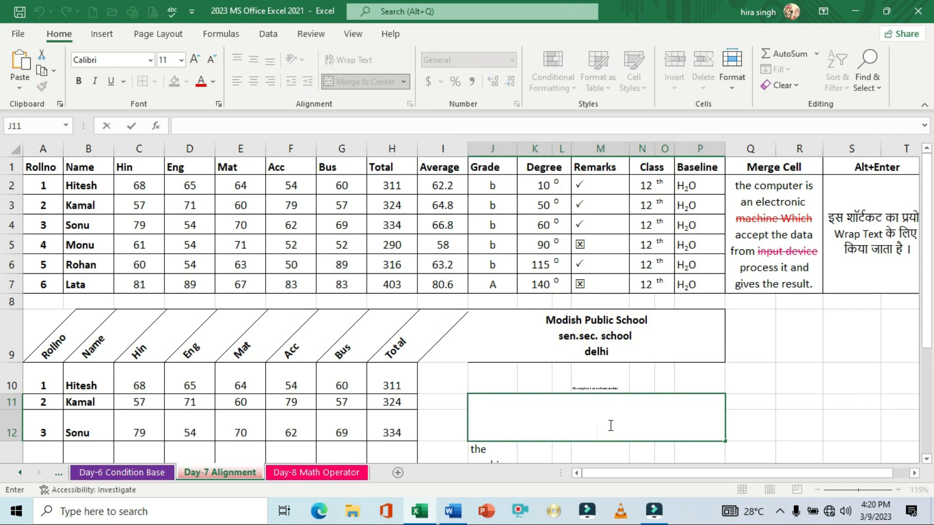
key(ctrl+v)
click(749, 426)
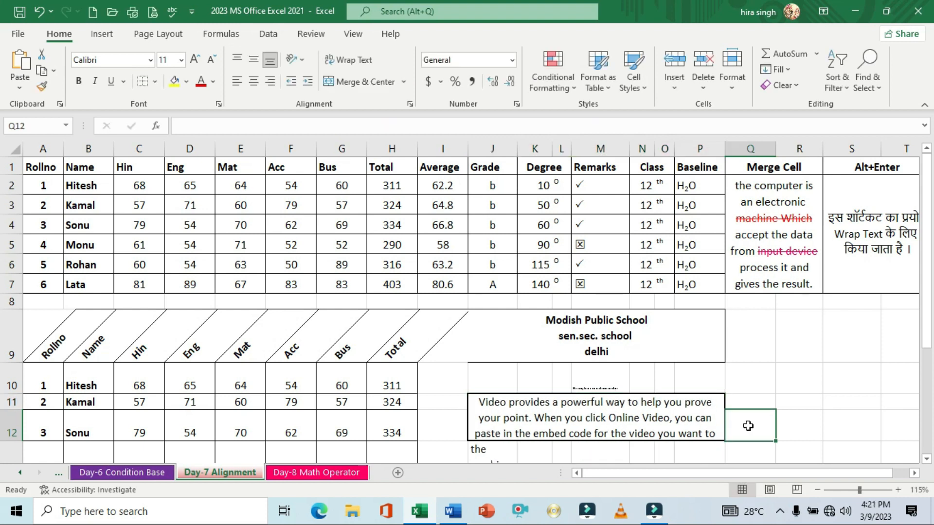
- Turn text wrapping off and back on for the merged cell J11:P12, and clear its text
click(651, 419)
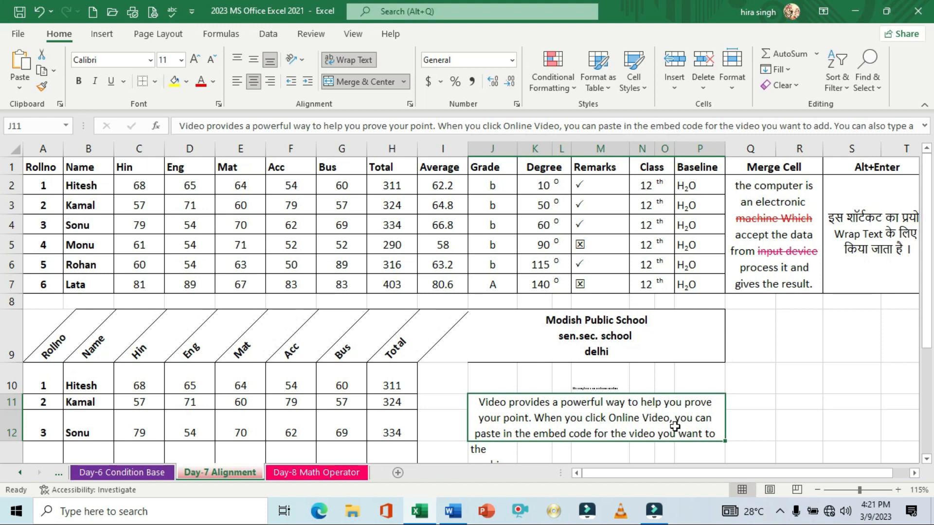
click(357, 63)
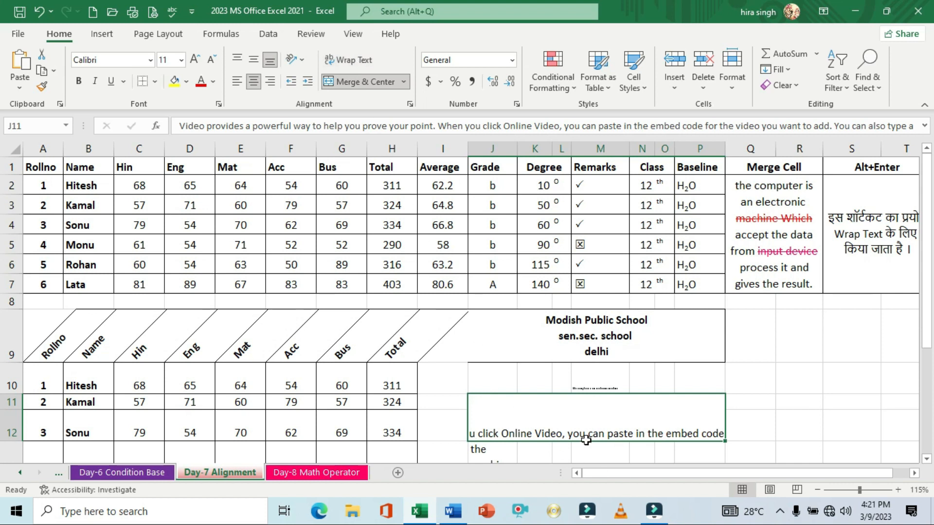
click(630, 447)
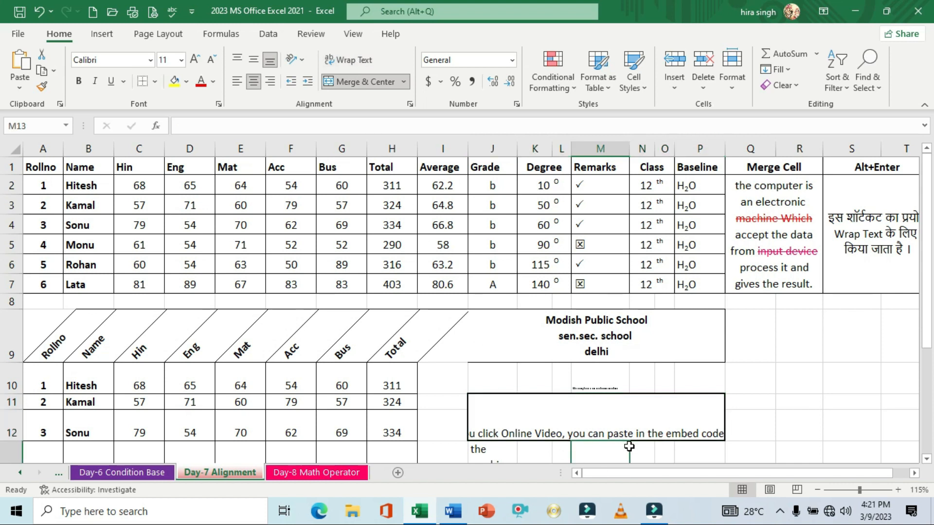
click(628, 416)
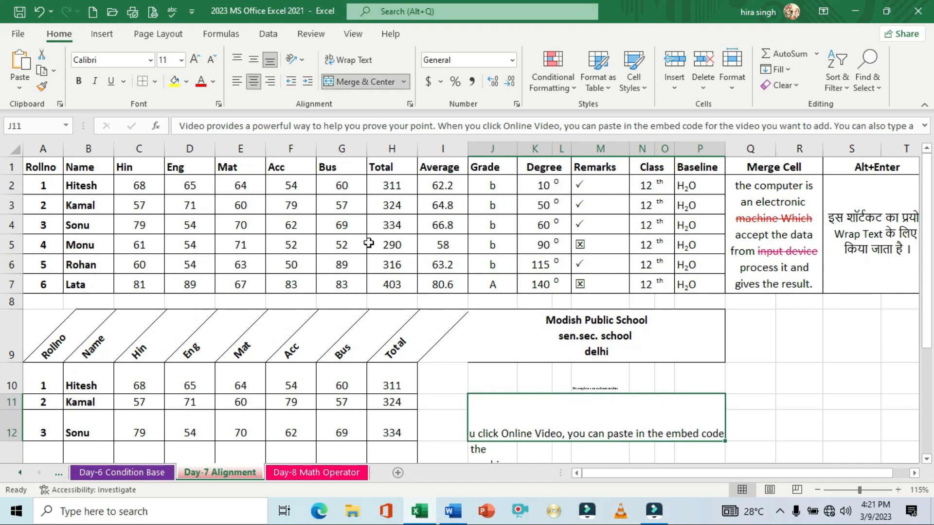
click(360, 60)
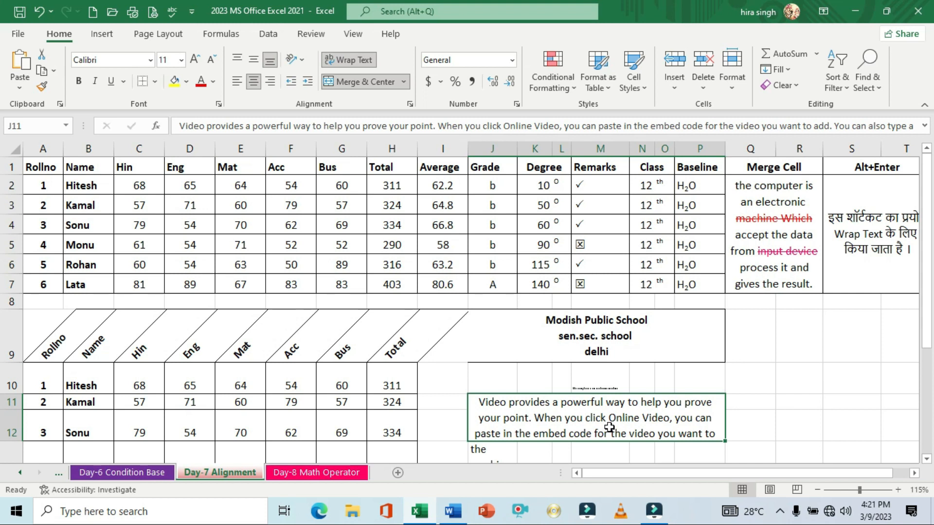
key(Delete)
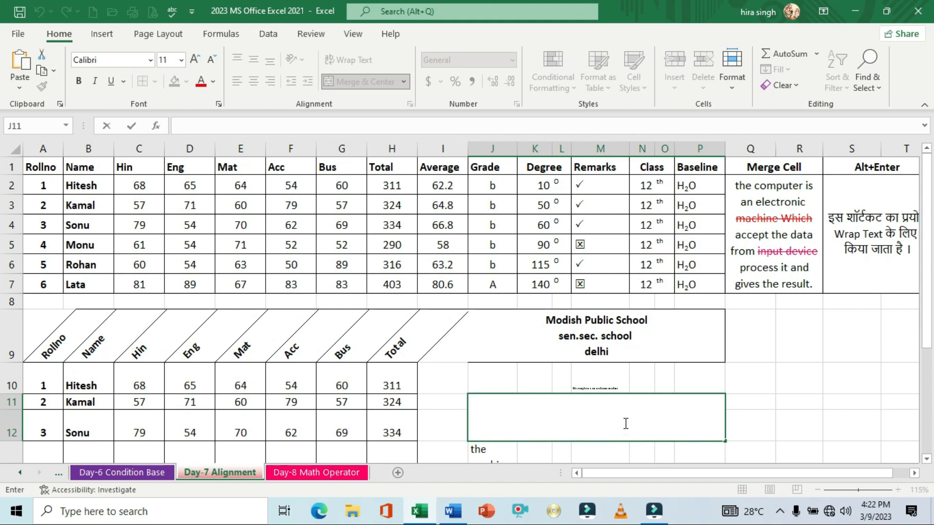
- Paste the copied Word text into the merged cell J11:P12 and increase row 12's height to fit all its lines
key(ctrl+v)
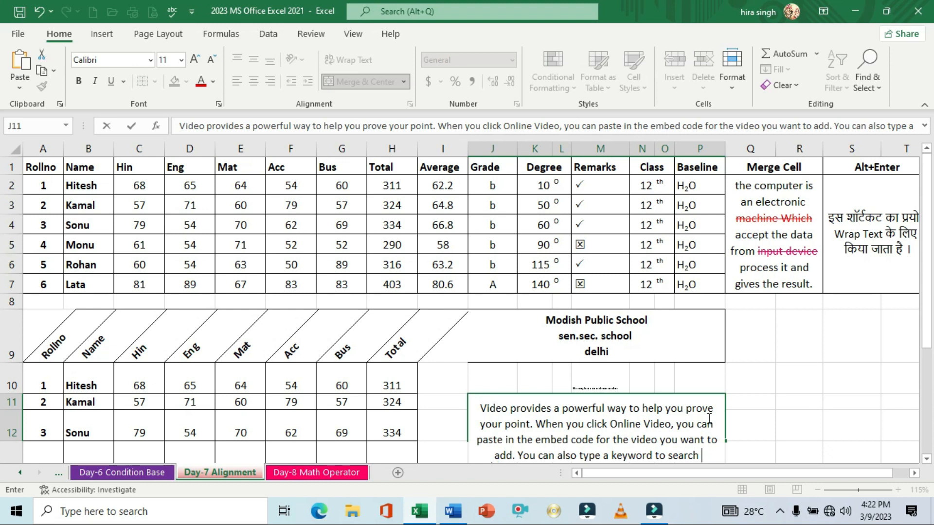
scroll(781, 416, down, 1)
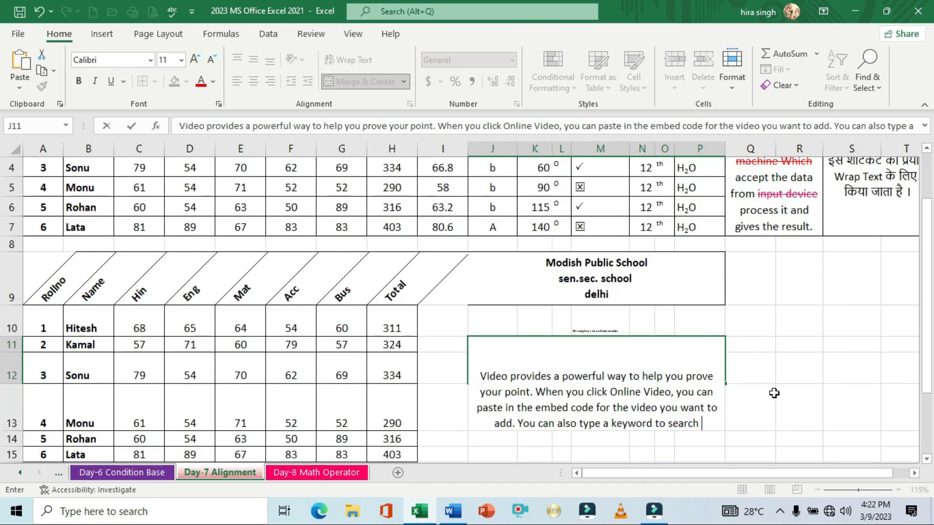
key(Return)
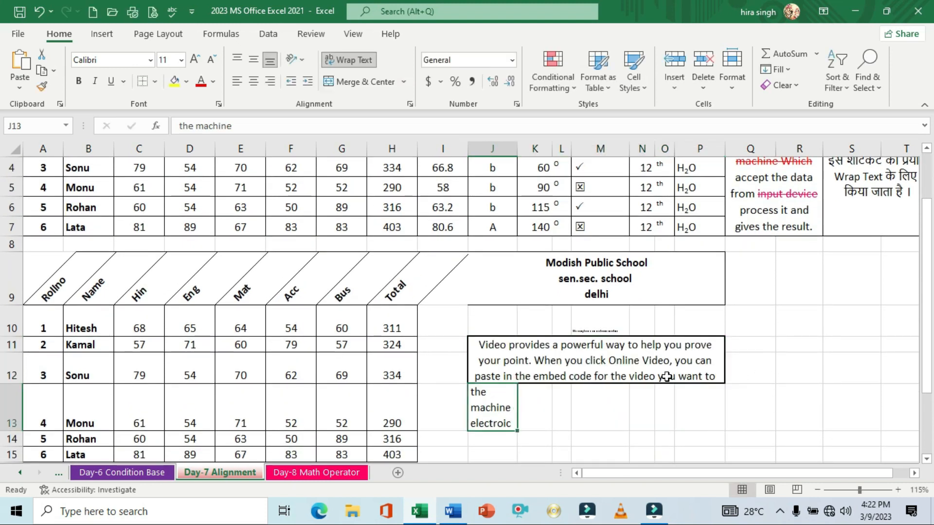
drag(14, 383, 14, 404)
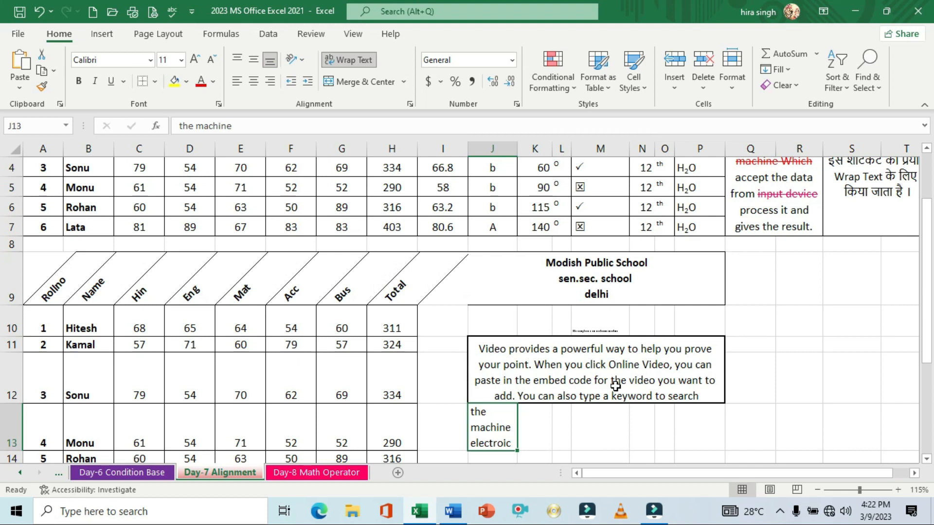
- Clear the shrunken text from cell M10
scroll(615, 386, up, 1)
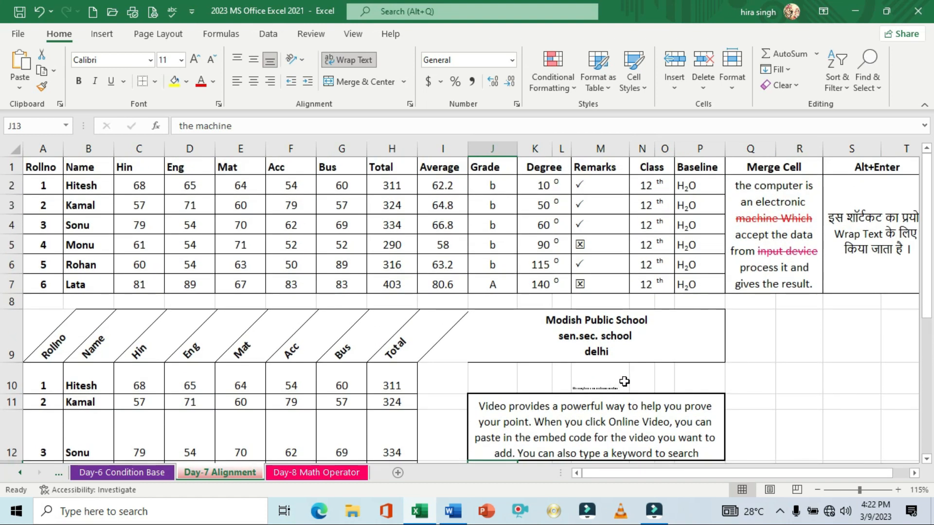
click(624, 382)
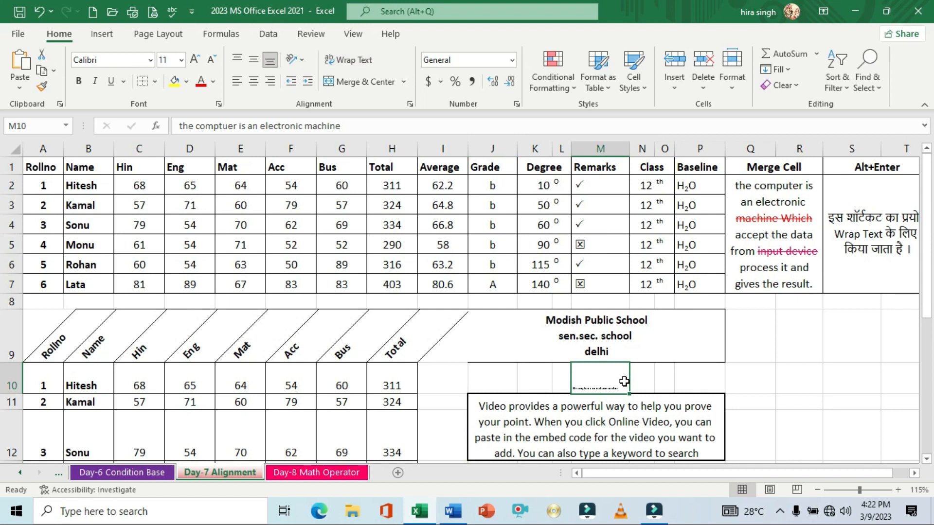
key(Delete)
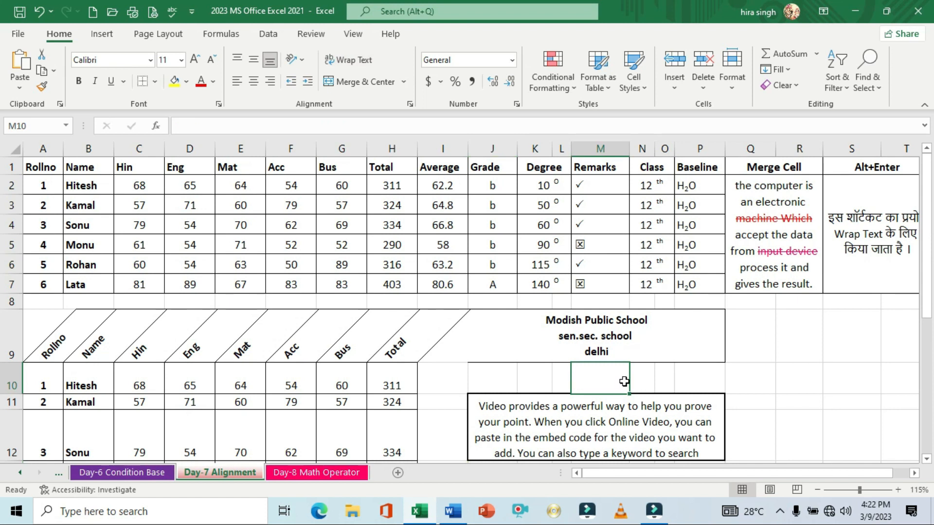
- View the border settings in the Format Cells dialog for cell O10, close it, and select the merged school heading in J9
click(660, 385)
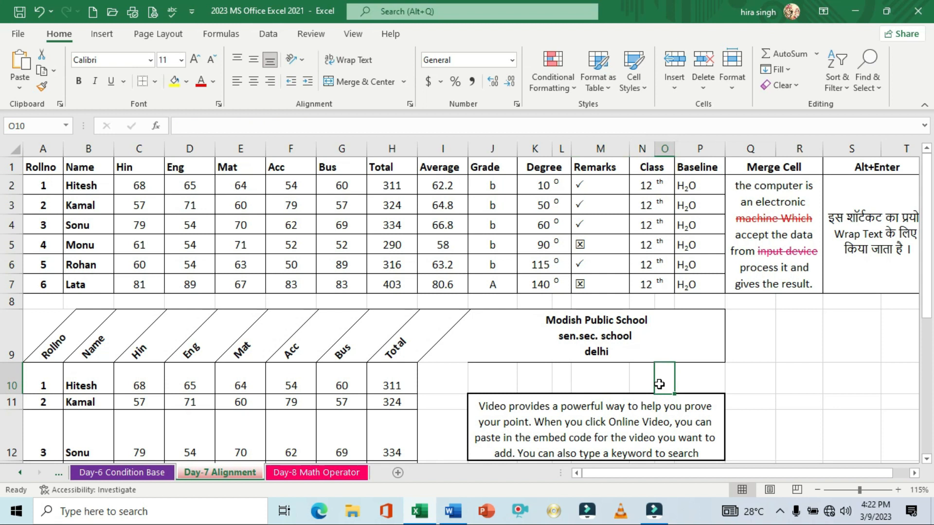
key(ctrl+1)
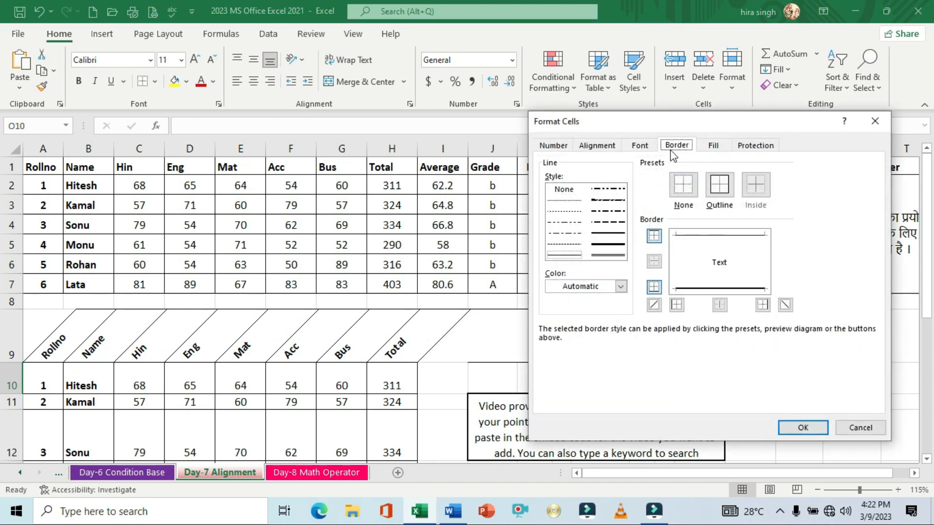
click(875, 121)
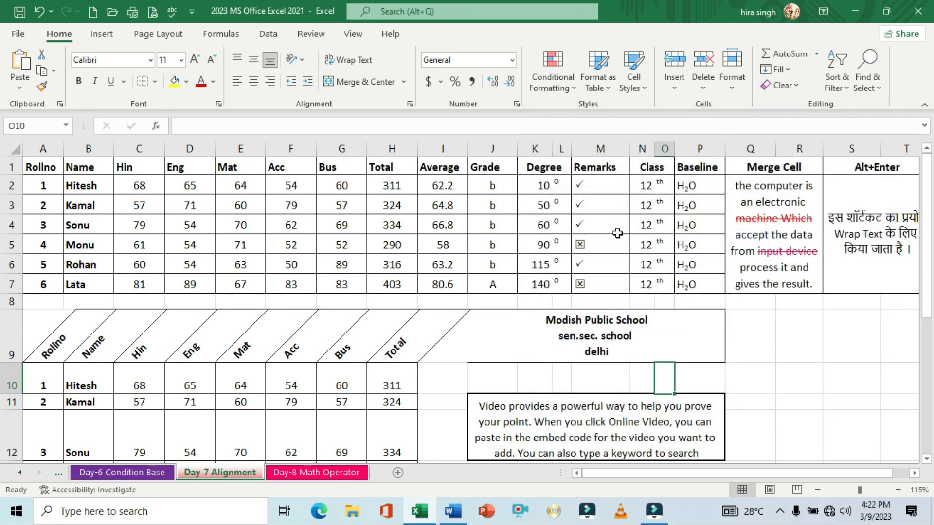
click(639, 338)
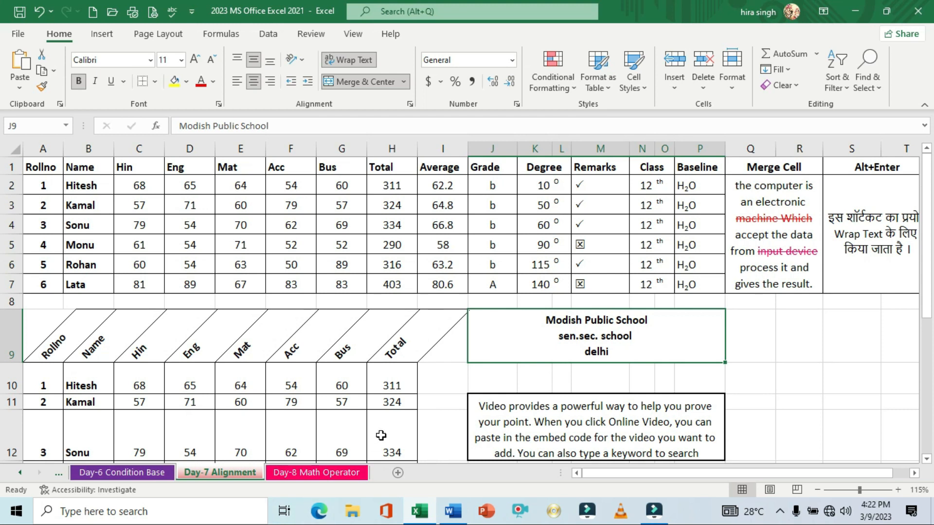
- Preview the worksheet's printout at an enlarged zoom to check the table borders
key(ctrl+p)
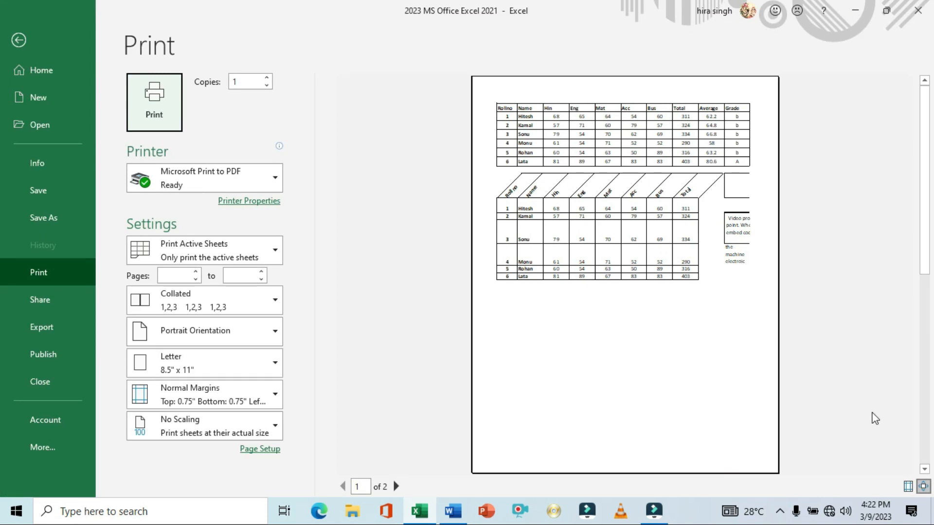
click(924, 487)
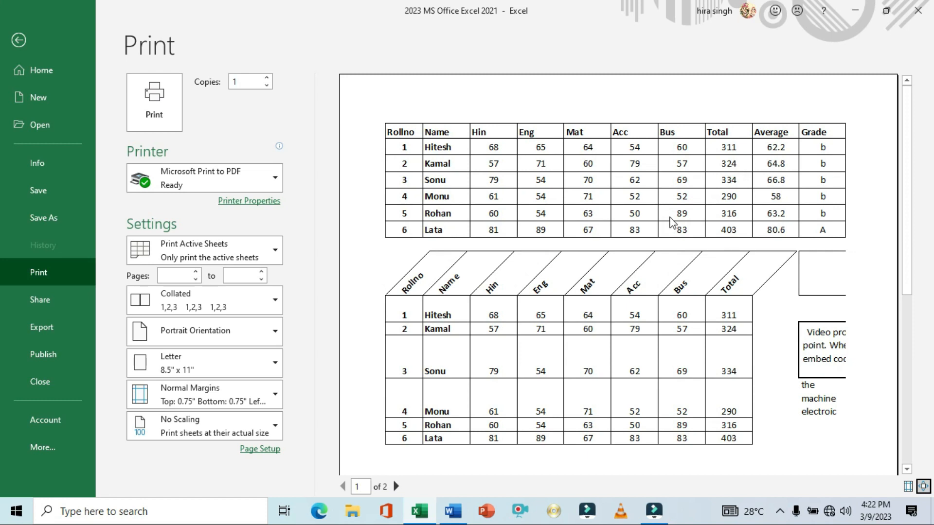
key(Escape)
- Remove all borders from the marks table in cells A1:L7
drag(42, 165, 538, 287)
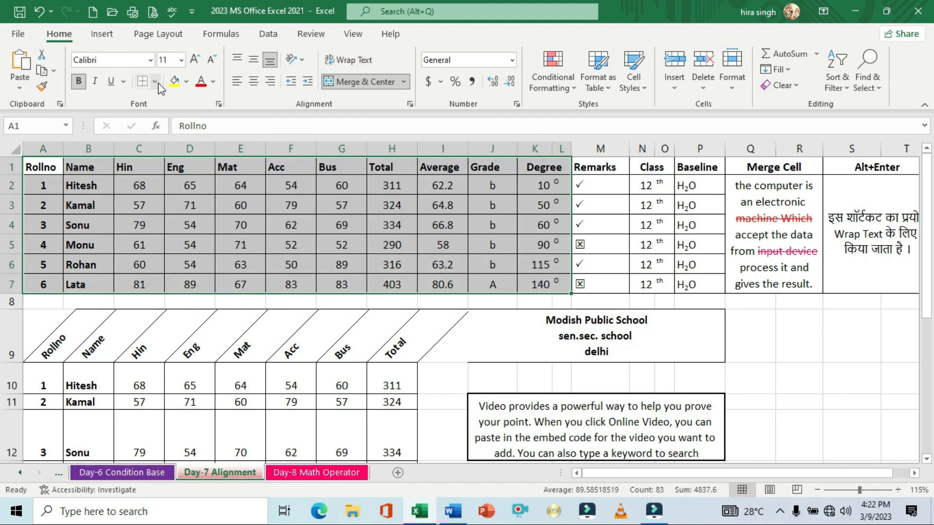
key(ctrl+1)
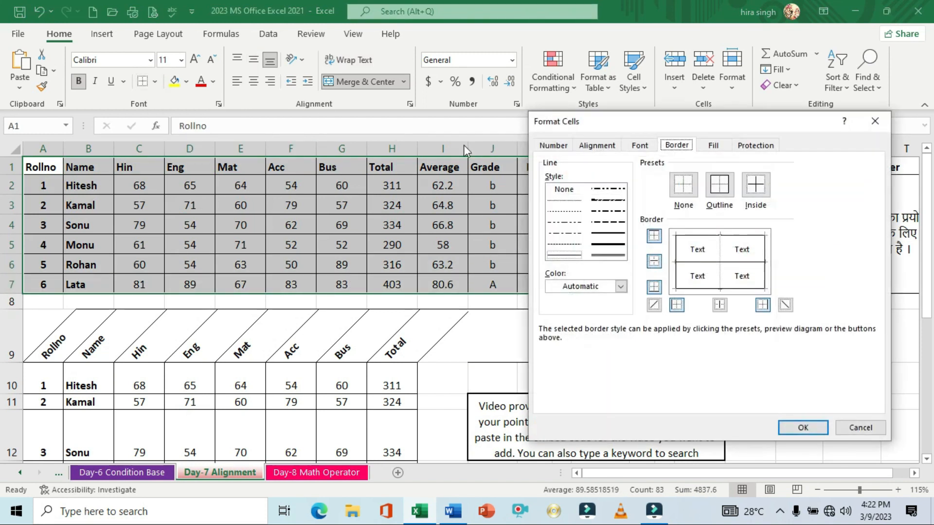
click(687, 189)
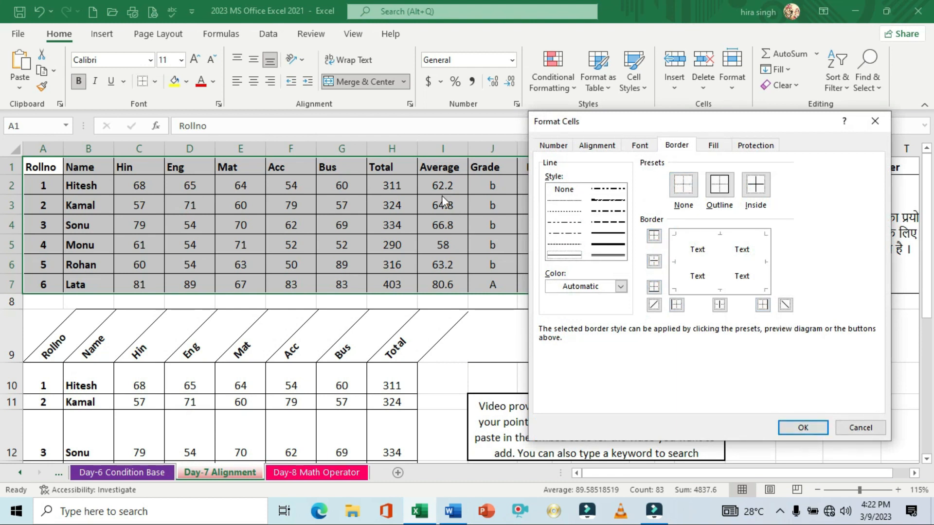
click(803, 427)
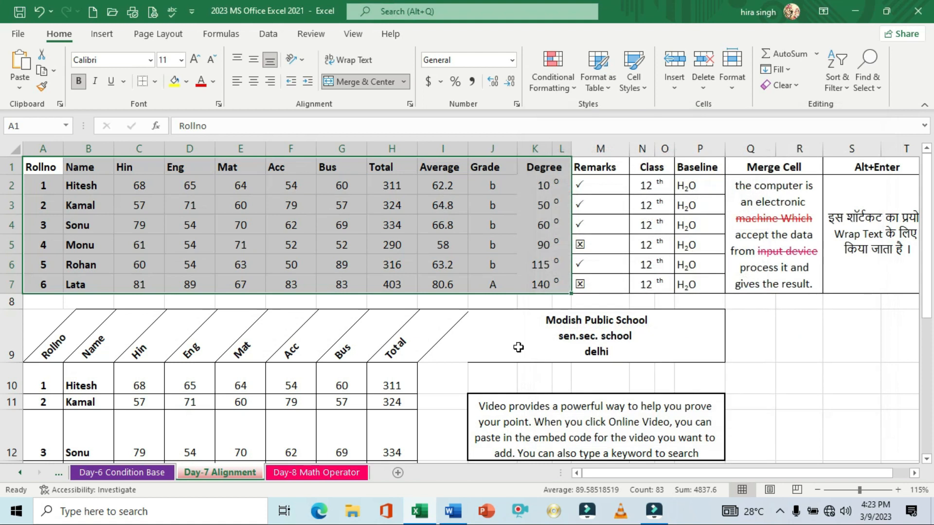
- Preview the printout again to check the marks table without its borders
drag(519, 347, 468, 331)
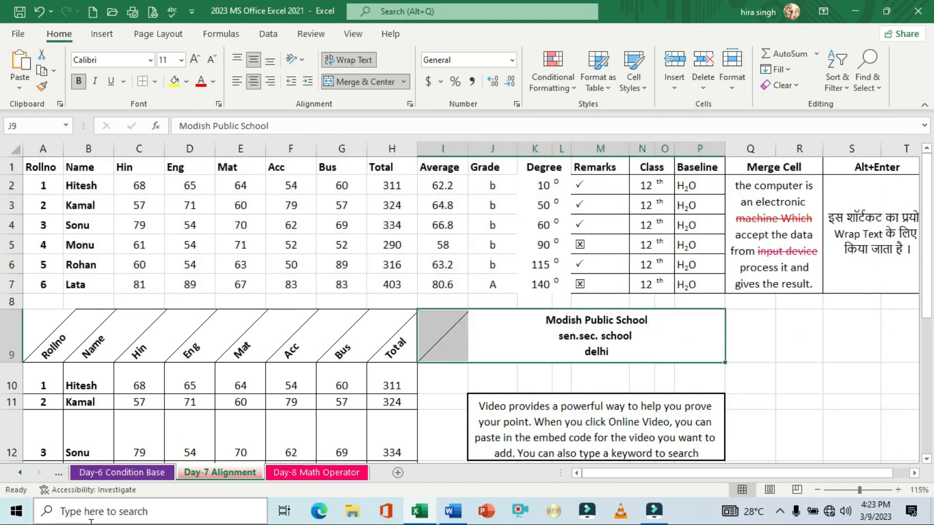
key(ctrl+p)
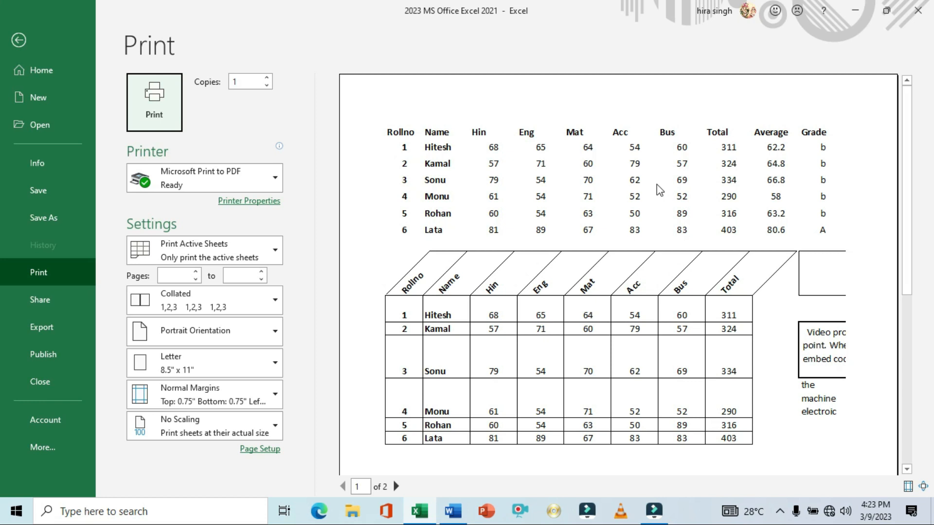
key(Escape)
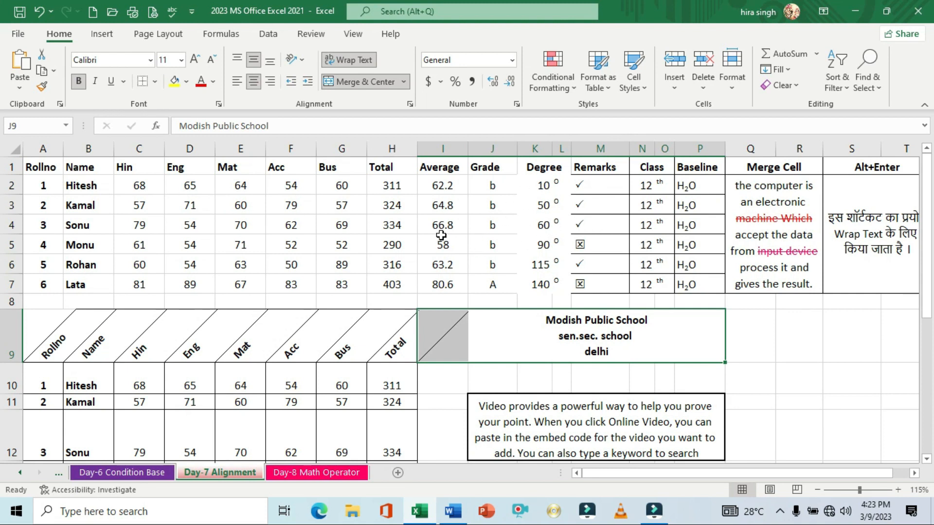
- Undo the border removal on the marks table
click(49, 163)
drag(49, 163, 533, 279)
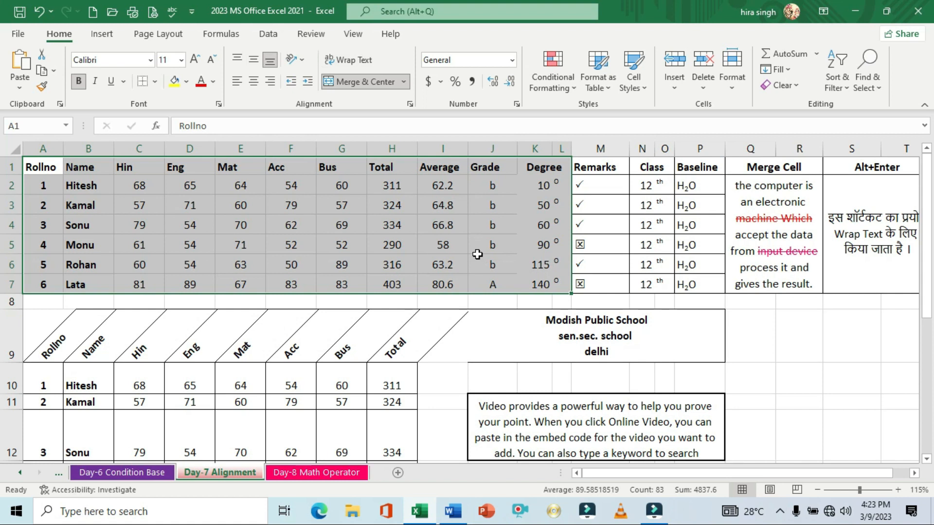
click(493, 209)
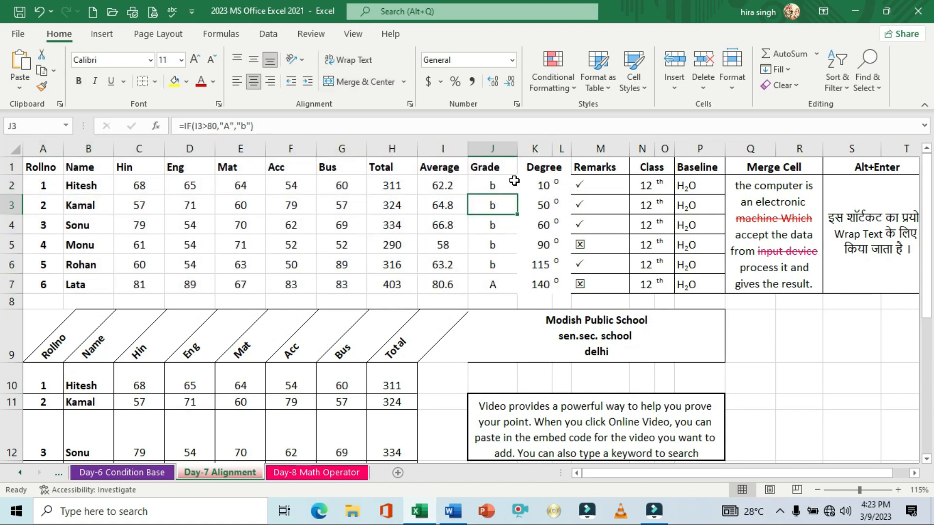
key(ctrl+z)
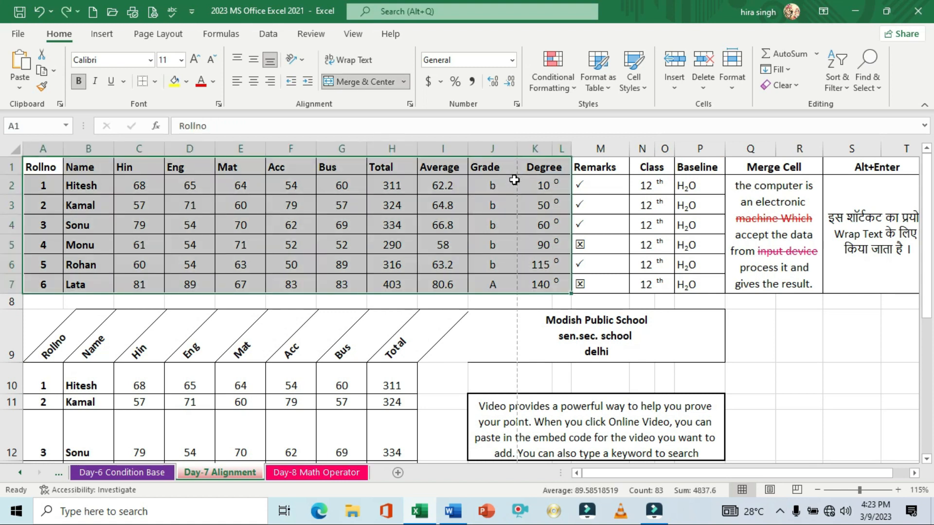
click(379, 216)
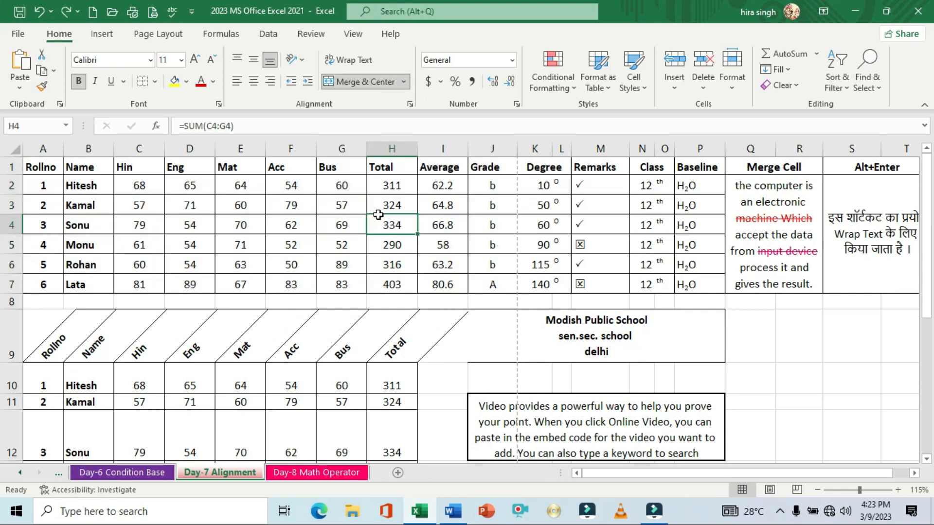
- Review the border line styles and presets for the merged Modish Public School cell
click(527, 333)
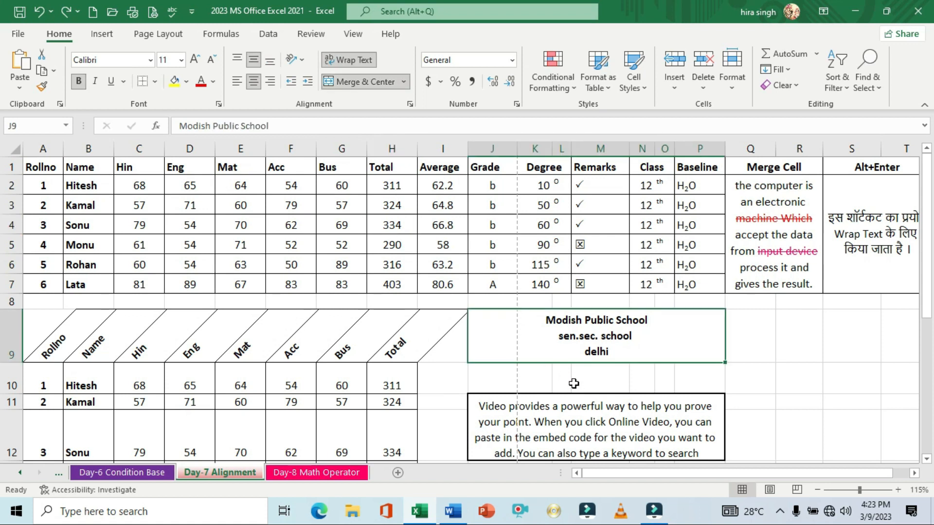
key(ctrl+1)
drag(629, 127, 618, 68)
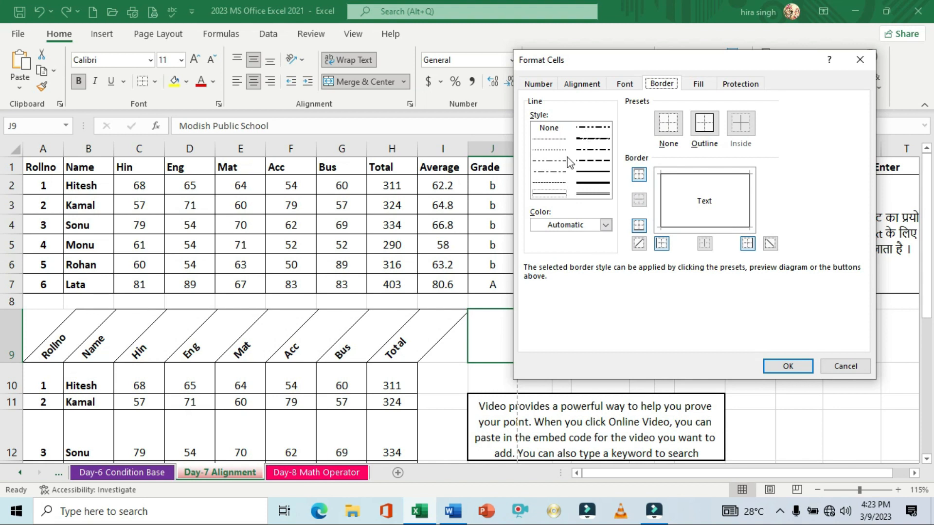
click(846, 366)
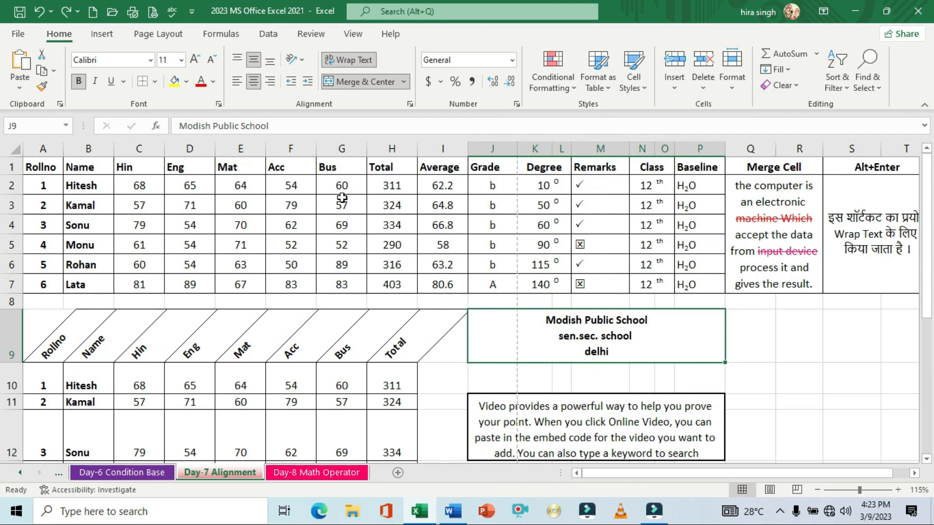
- Remove the inner vertical border between the Acc and Bus columns in cells F1:G7
drag(341, 184, 343, 282)
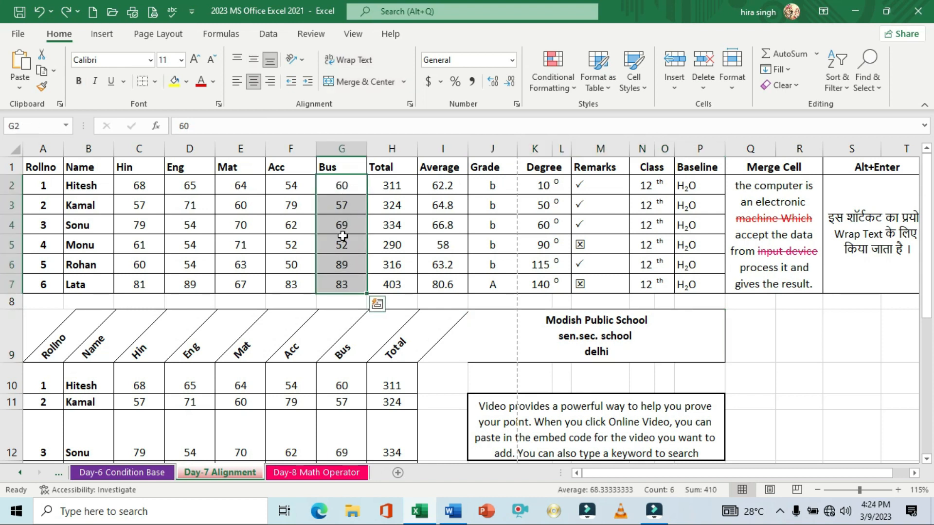
drag(296, 168, 343, 285)
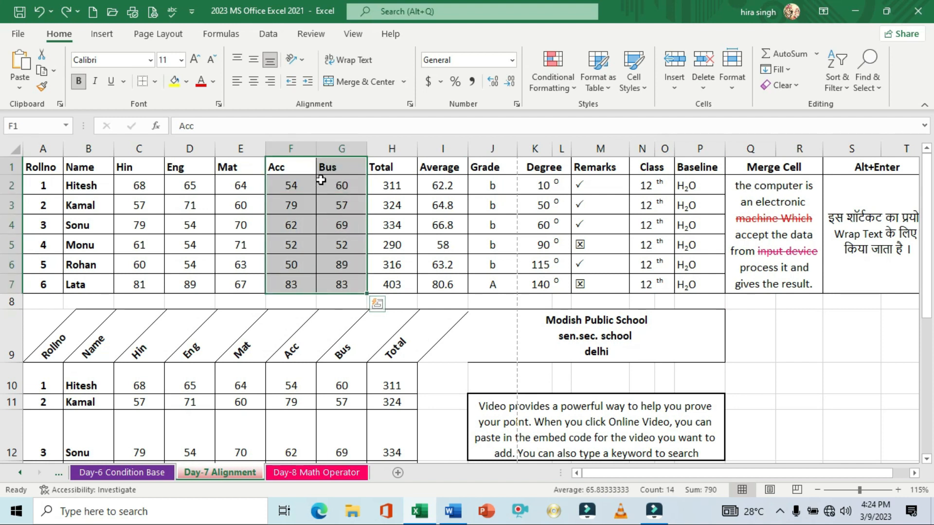
drag(302, 166, 336, 284)
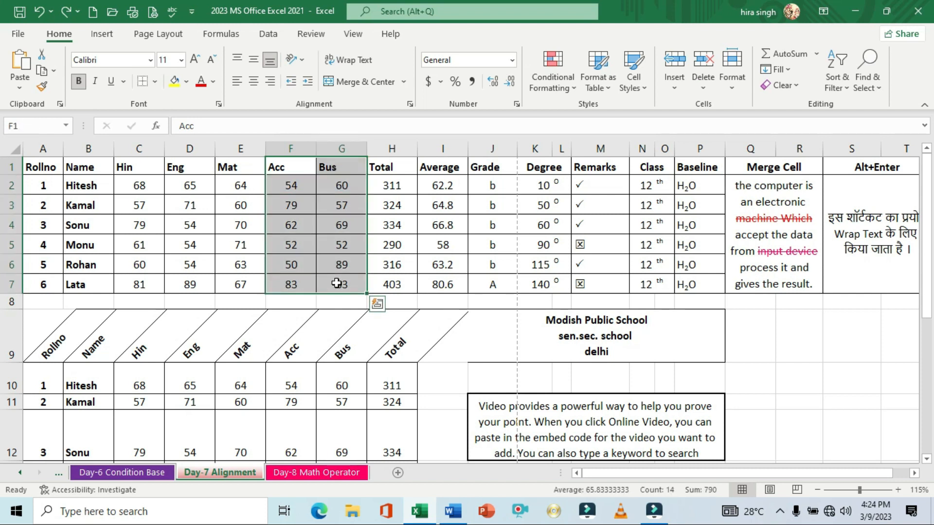
key(ctrl+1)
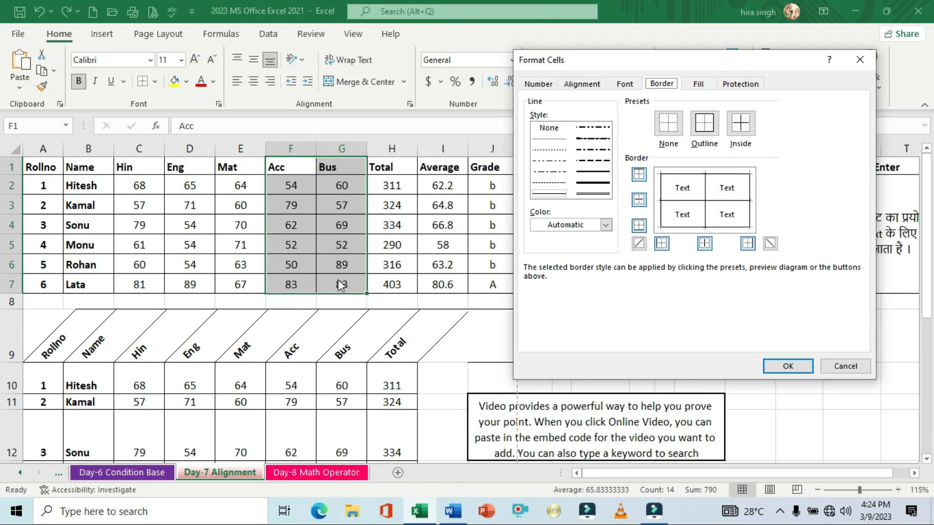
click(706, 191)
click(780, 364)
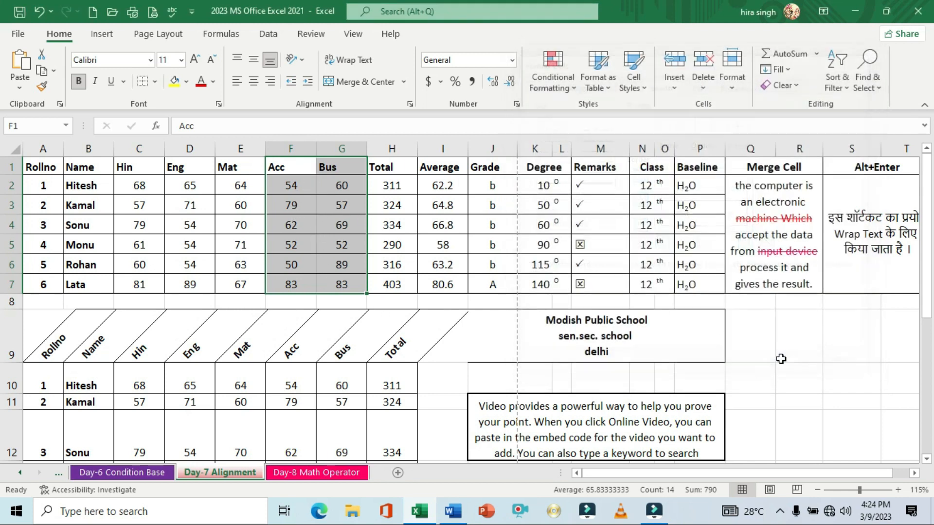
- Examine the boundary between the Acc and Bus columns across the marks table rows
click(396, 322)
drag(300, 184, 317, 186)
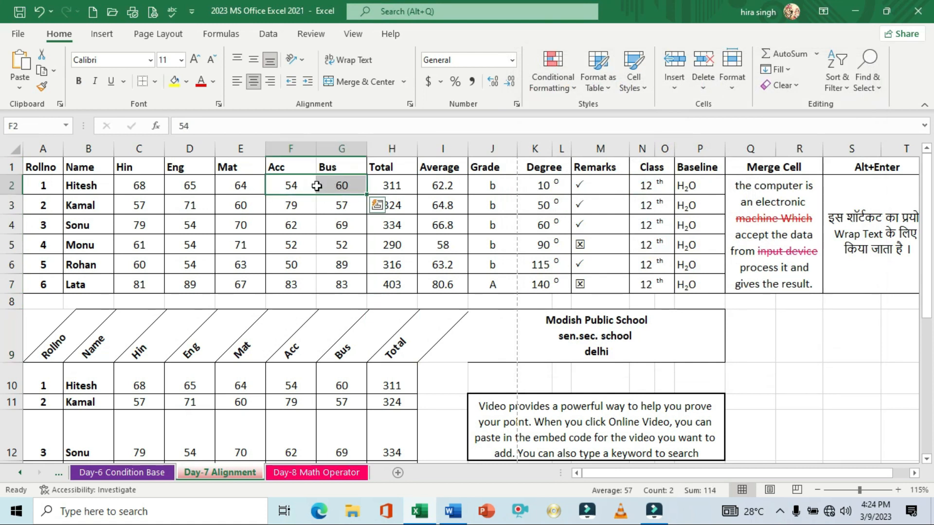
click(315, 187)
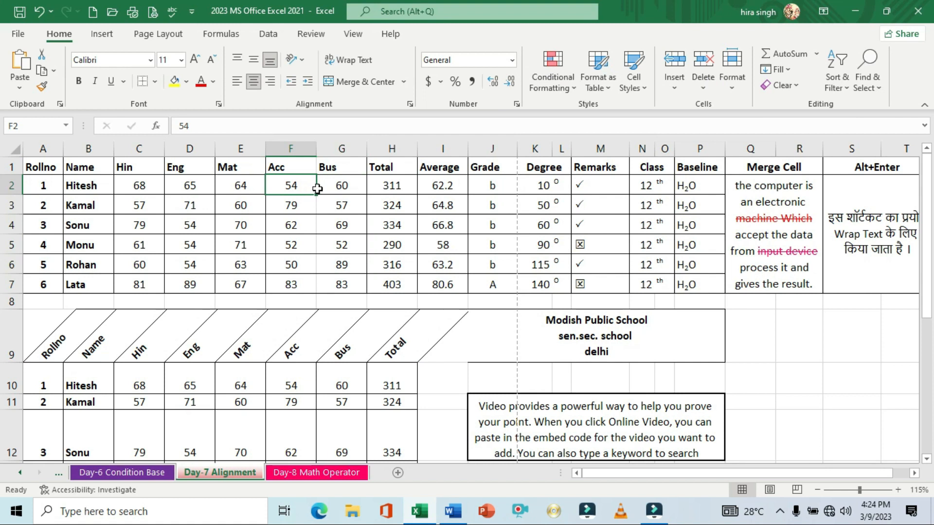
drag(317, 189, 319, 186)
click(309, 207)
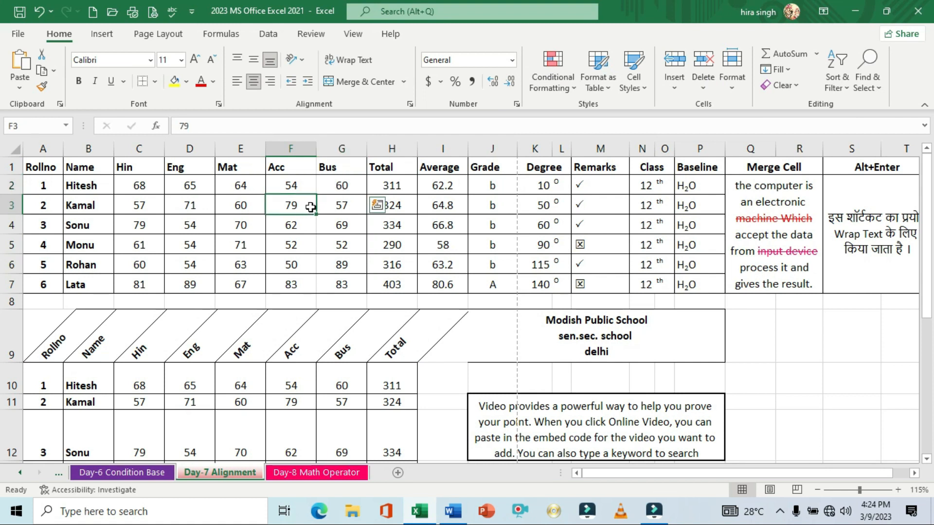
click(323, 252)
click(304, 186)
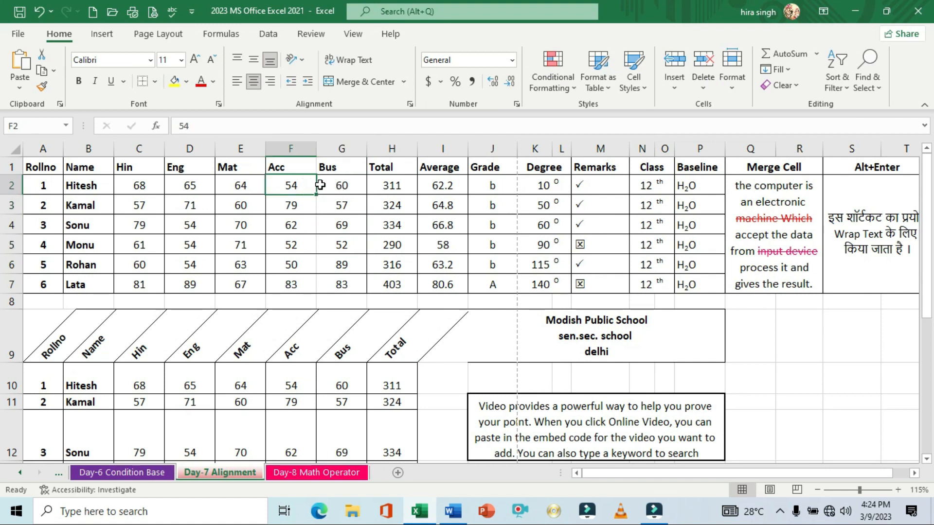
drag(320, 185, 330, 187)
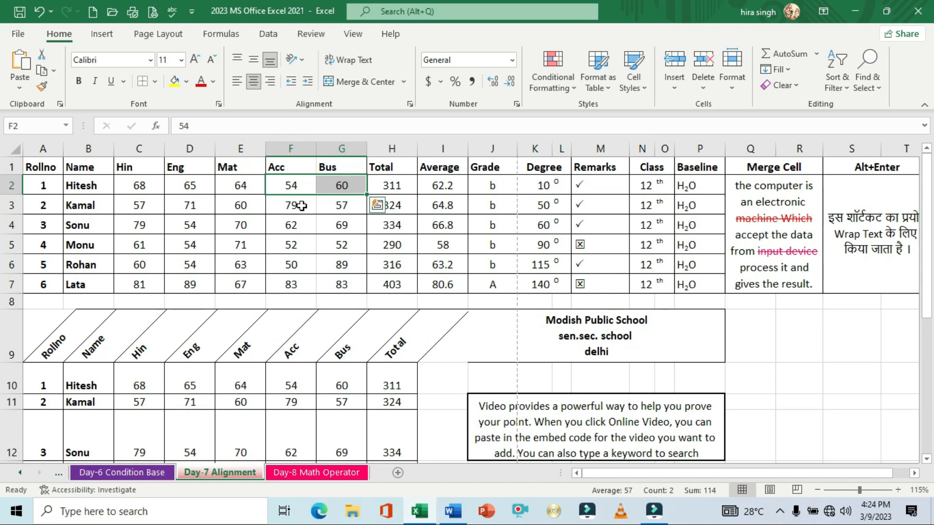
key(ctrl+shift+Down)
click(424, 238)
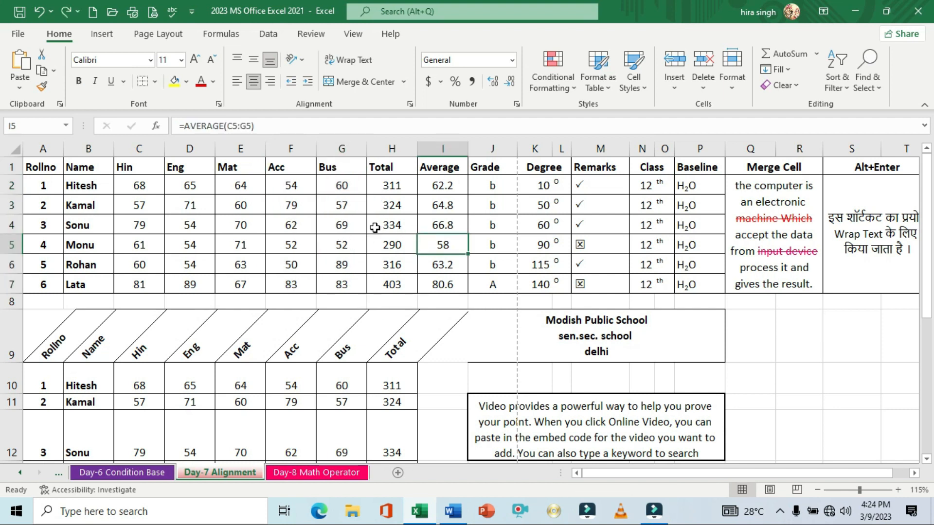
click(335, 206)
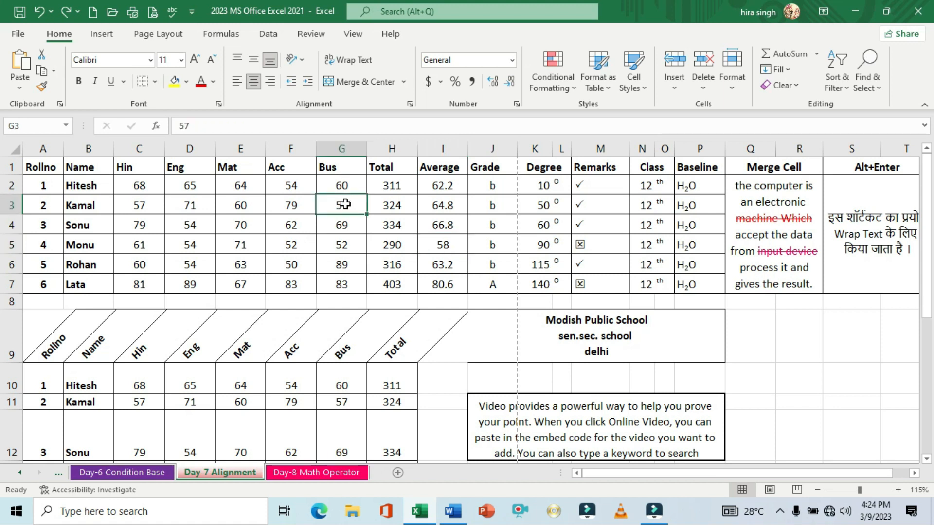
click(351, 227)
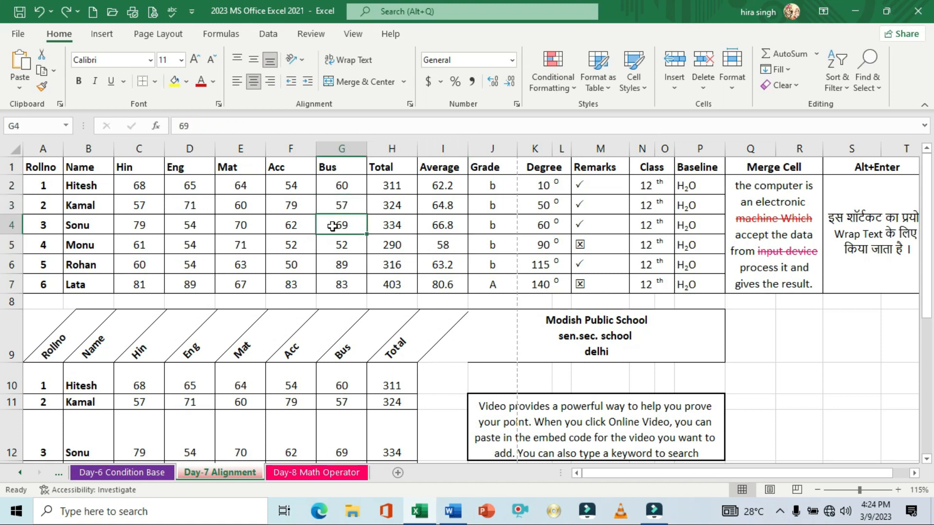
- Cross out the Acc mark in cell F4 with both diagonal borders in a medium solid line
click(298, 226)
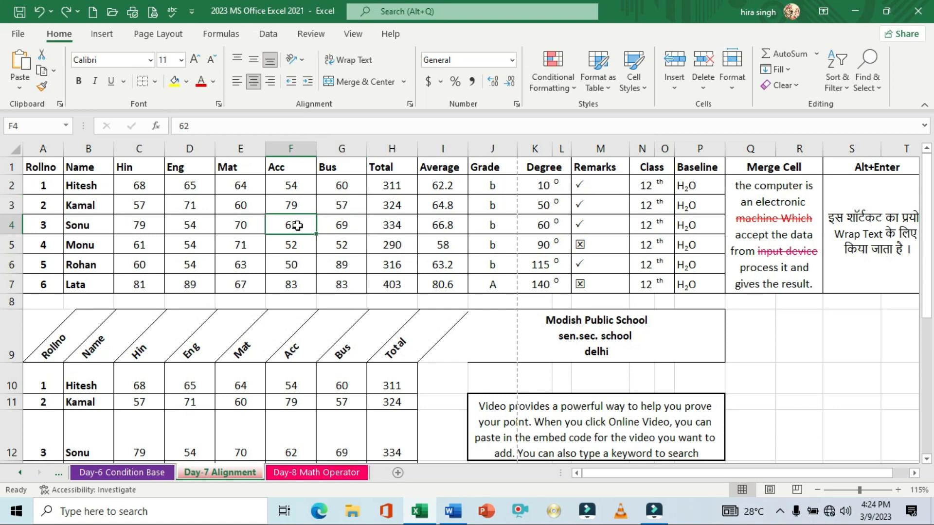
key(ctrl+1)
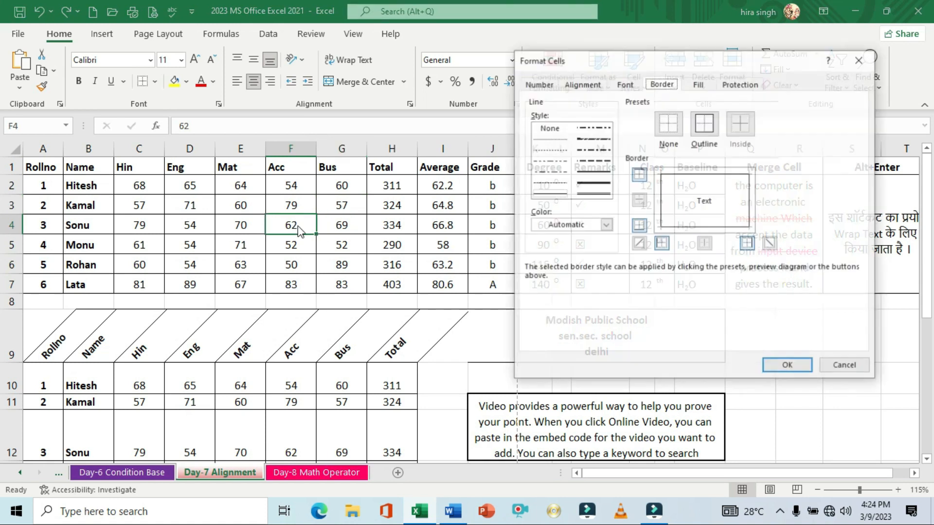
click(703, 206)
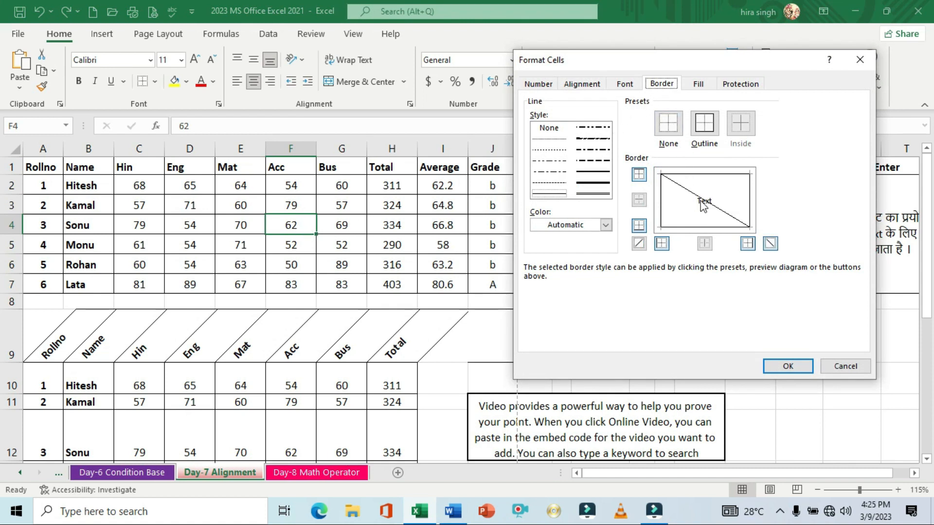
click(639, 244)
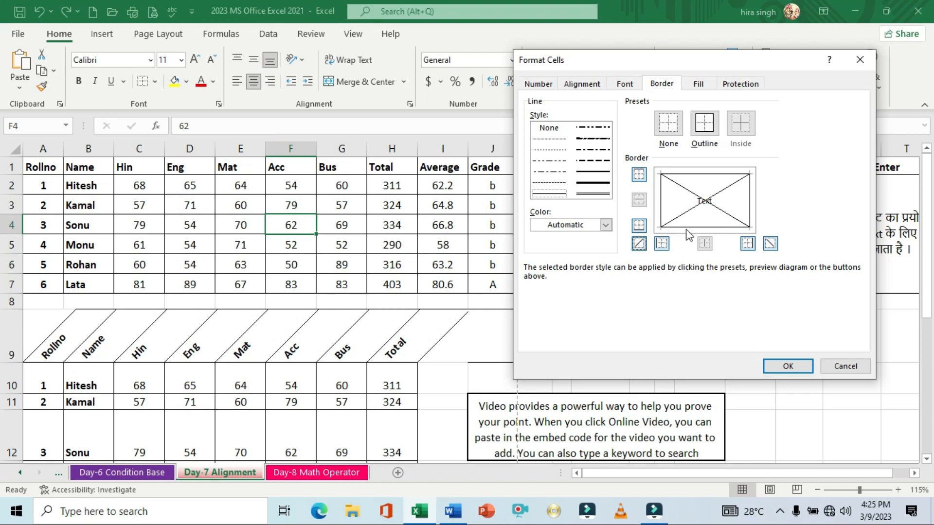
click(592, 172)
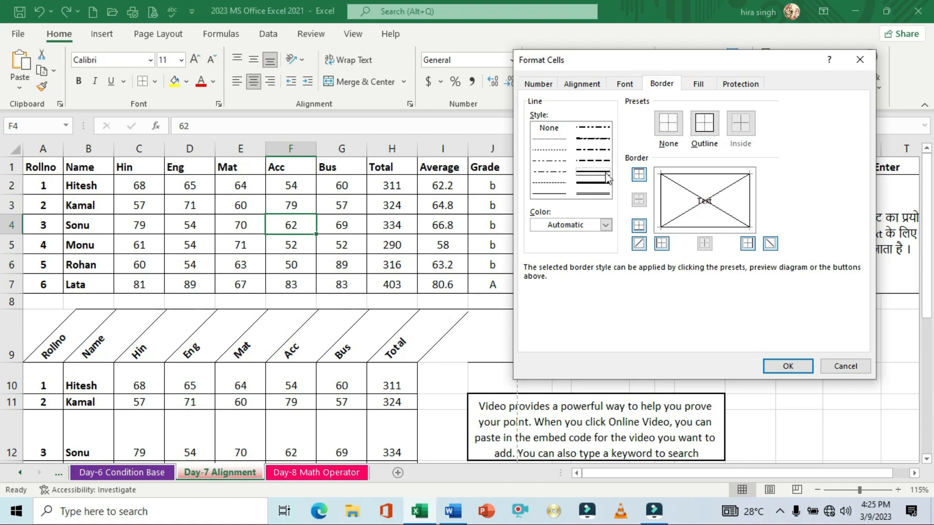
click(639, 243)
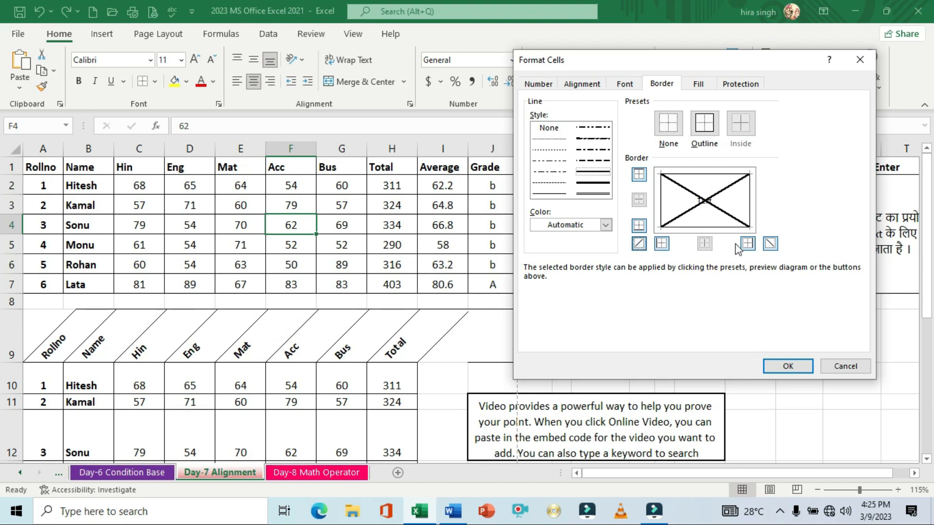
click(788, 367)
click(371, 260)
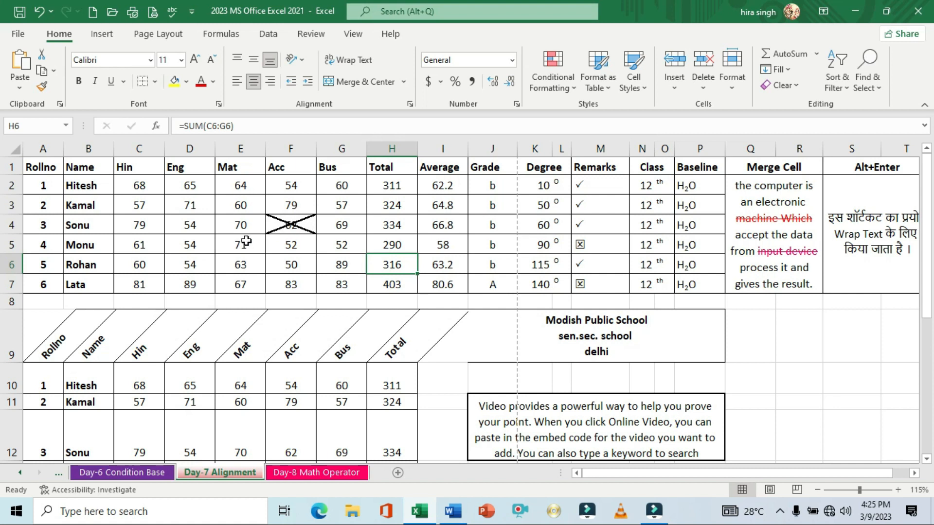
- Repeat the crossed diagonal border formatting on cells D4, E6 and H5
click(188, 229)
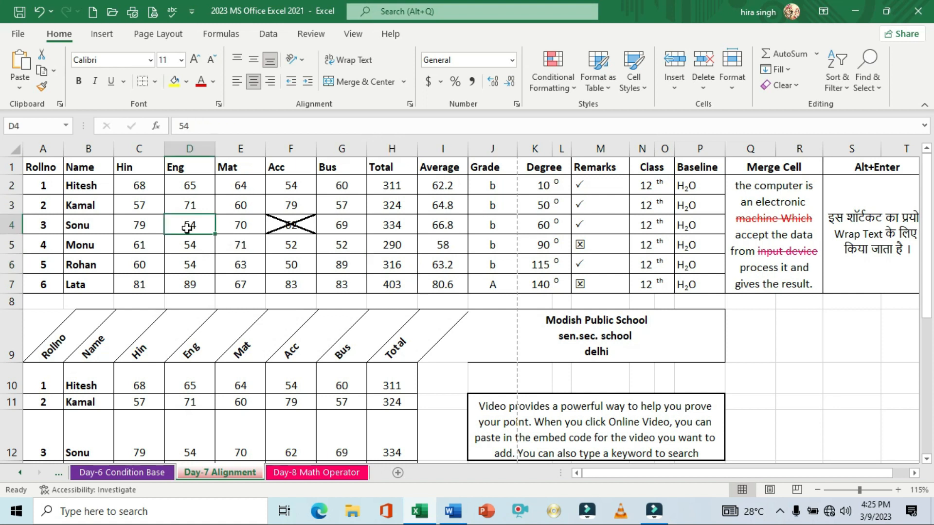
key(F4)
click(230, 257)
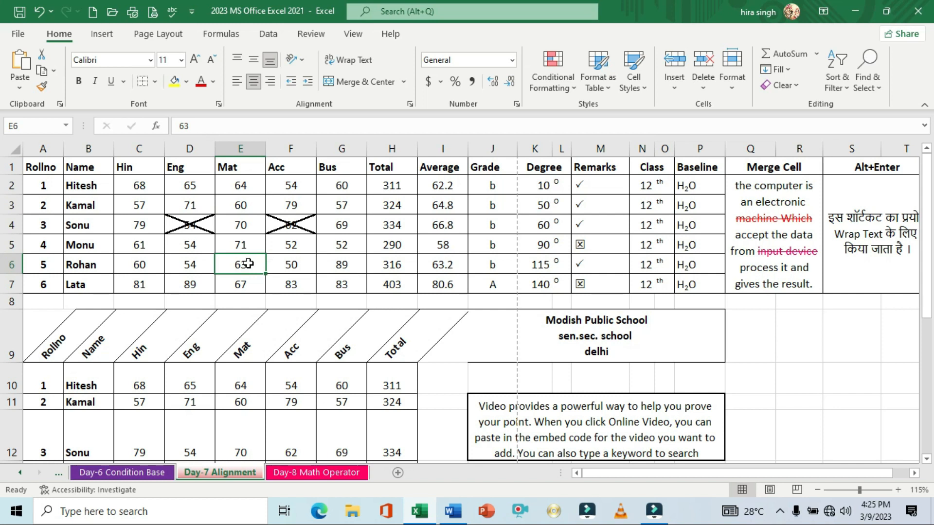
key(F4)
click(343, 270)
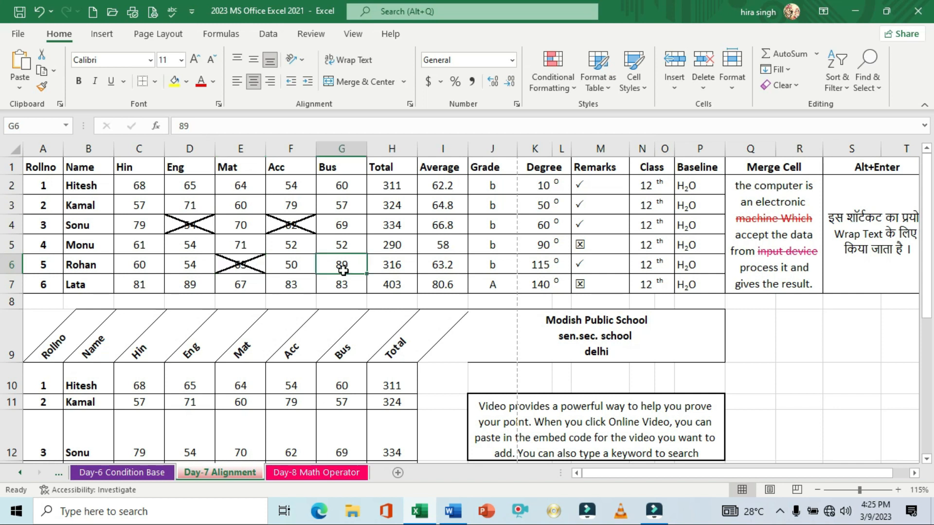
click(382, 248)
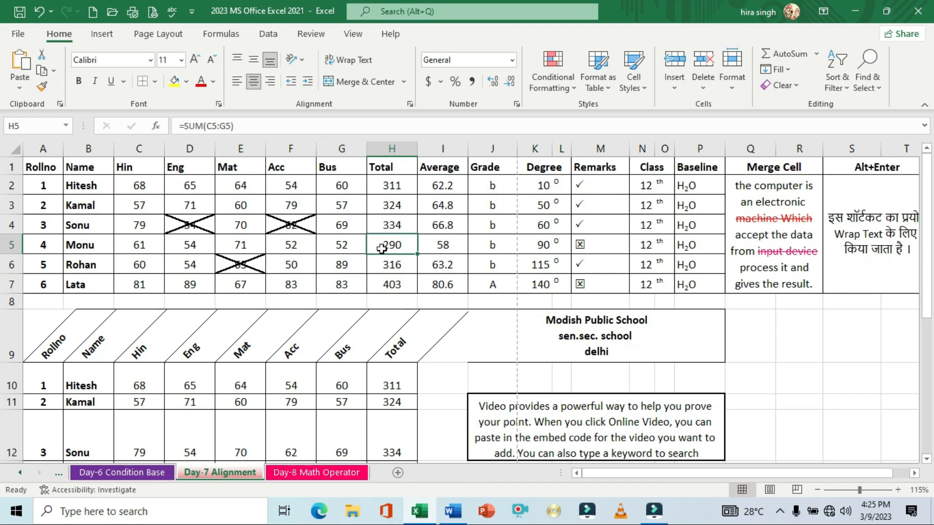
key(F4)
click(386, 265)
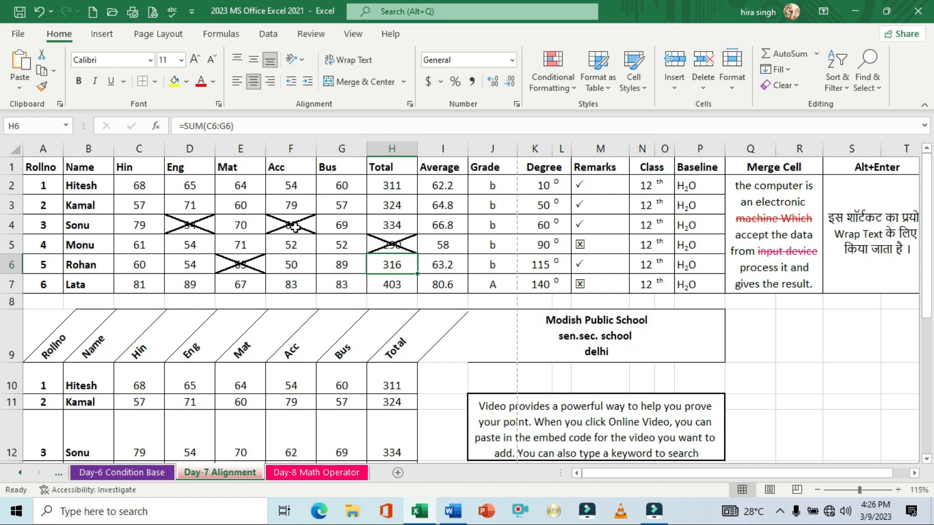
- For cell G7, turn off the top, right and bottom borders and add an upward diagonal border
click(330, 283)
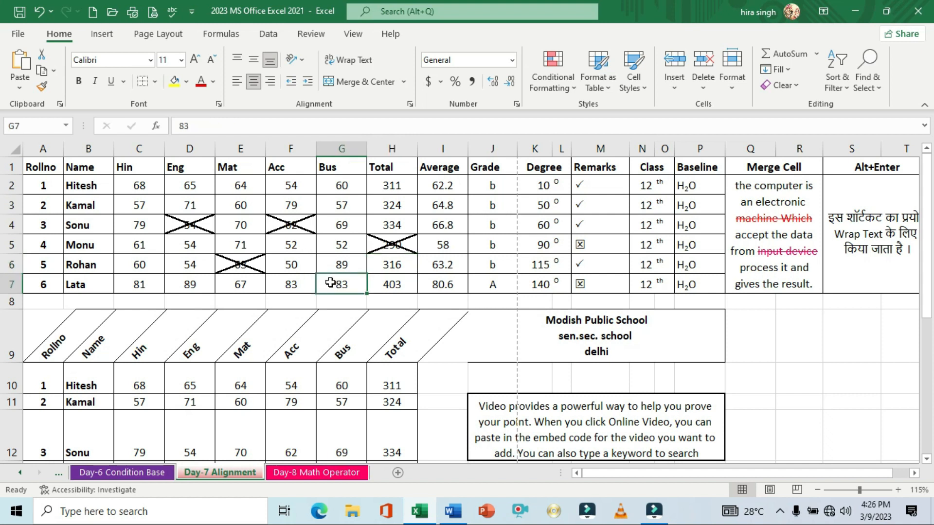
key(ctrl+1)
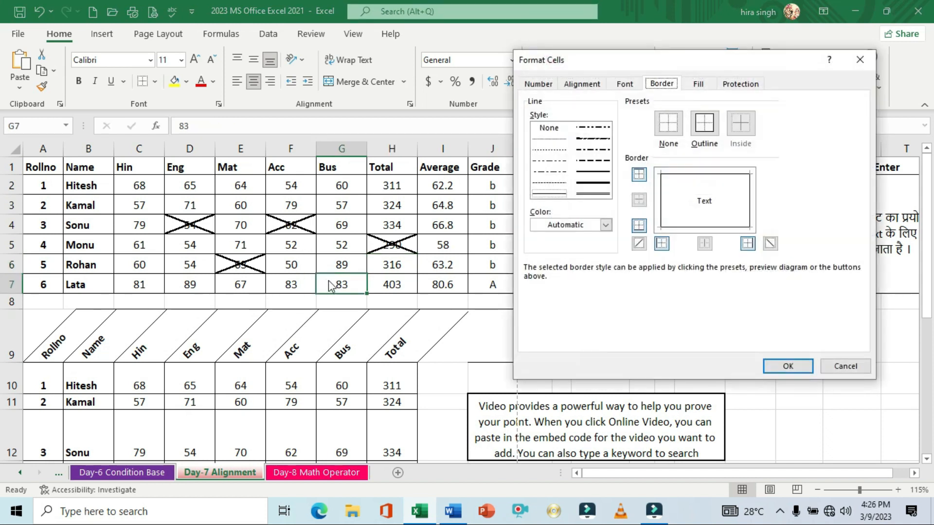
click(699, 176)
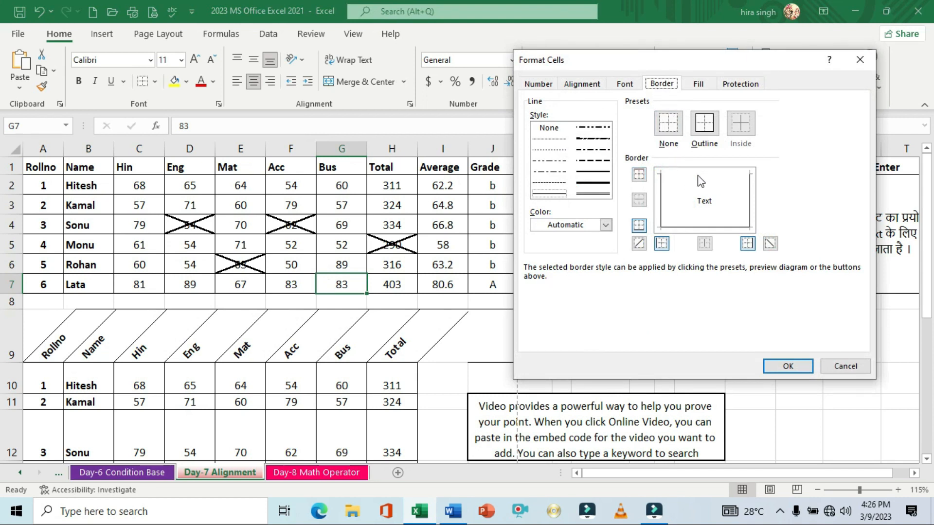
click(752, 200)
click(719, 228)
click(639, 243)
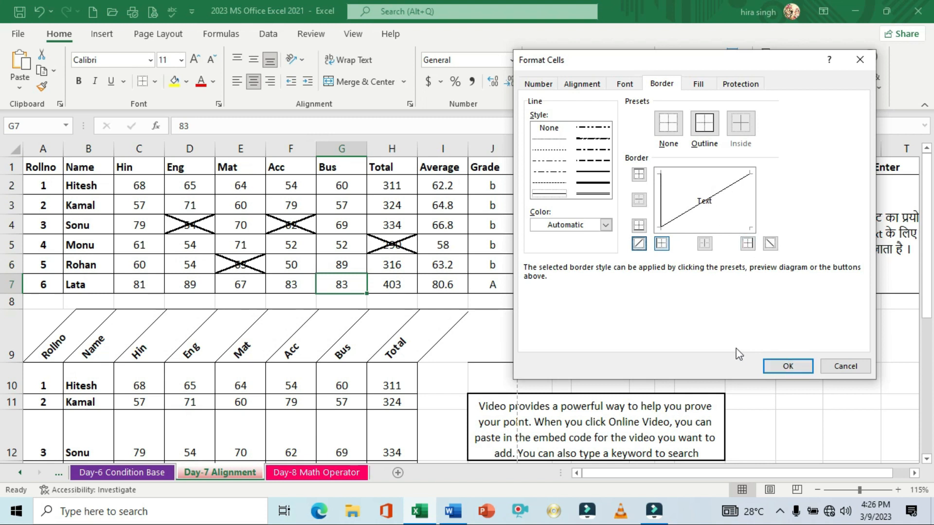
- Change cell G7's upward diagonal and left borders to a medium solid green line and apply the formatting
click(598, 172)
click(701, 208)
click(661, 205)
click(606, 225)
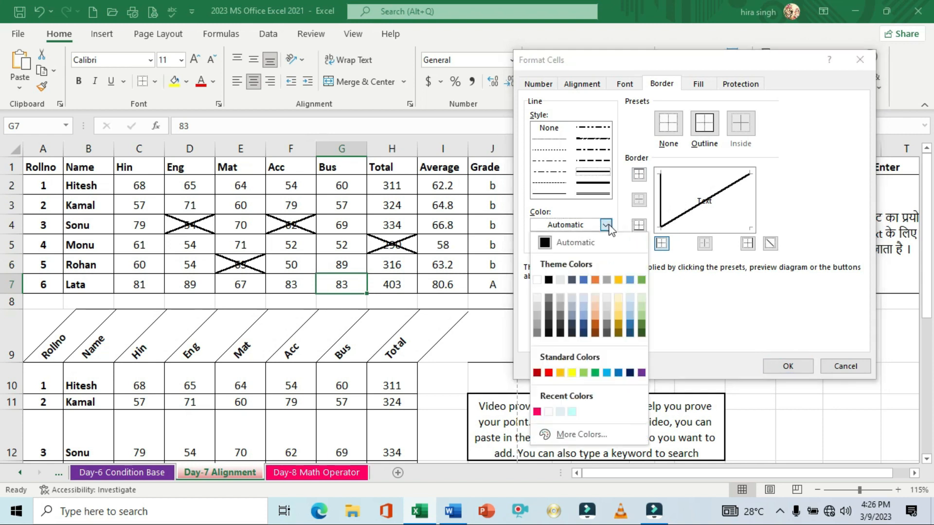
click(598, 372)
click(640, 243)
click(662, 202)
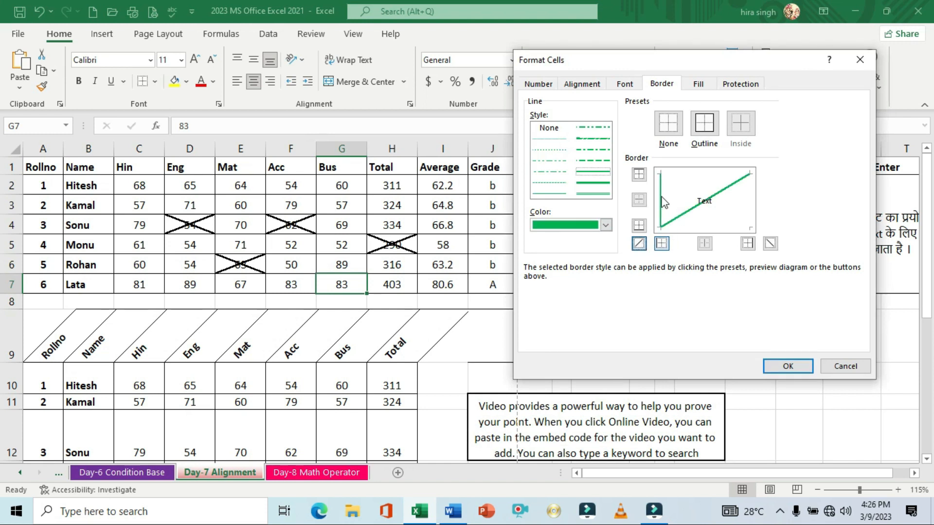
click(773, 363)
click(463, 298)
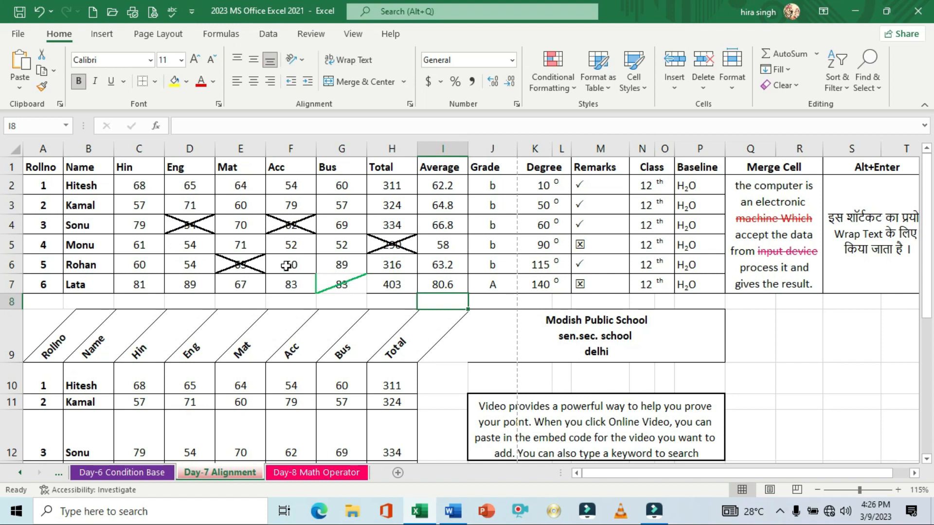
- Repeat the green left and diagonal border formatting on cells C6 and F2
click(139, 266)
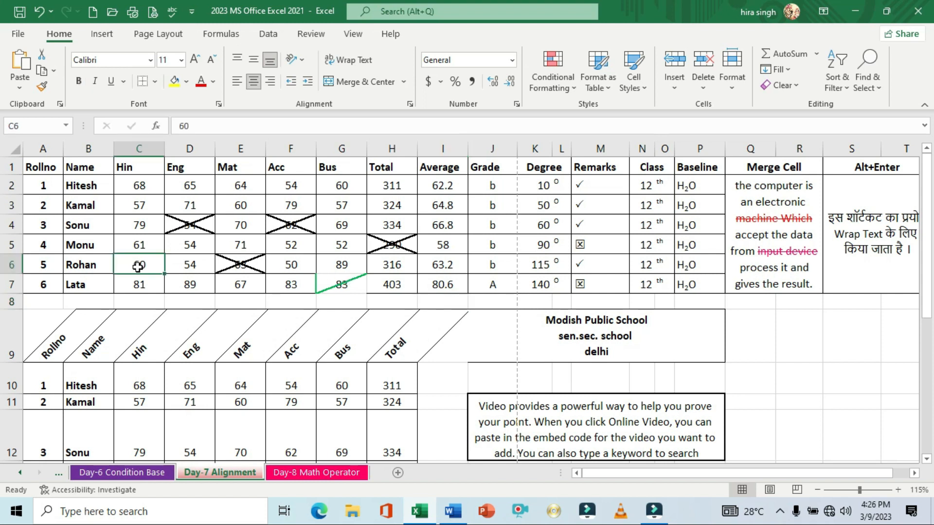
key(F4)
click(351, 284)
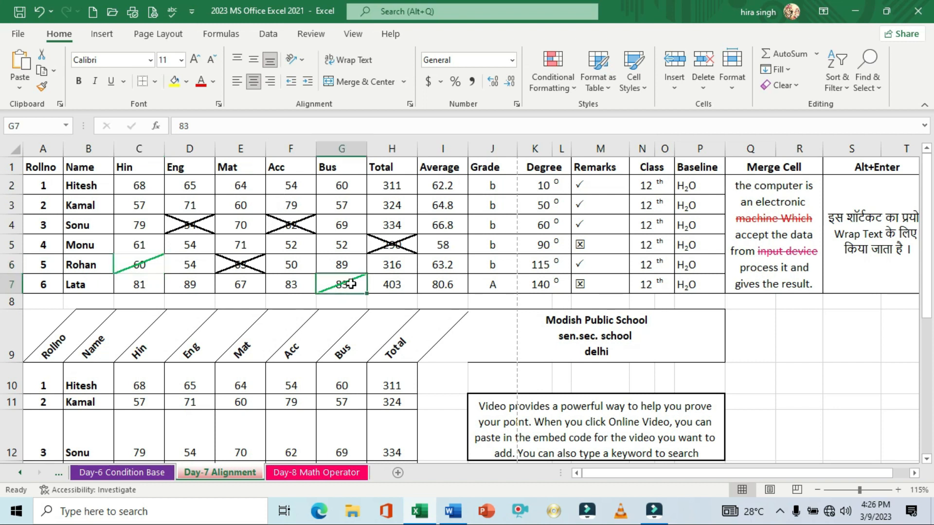
click(296, 186)
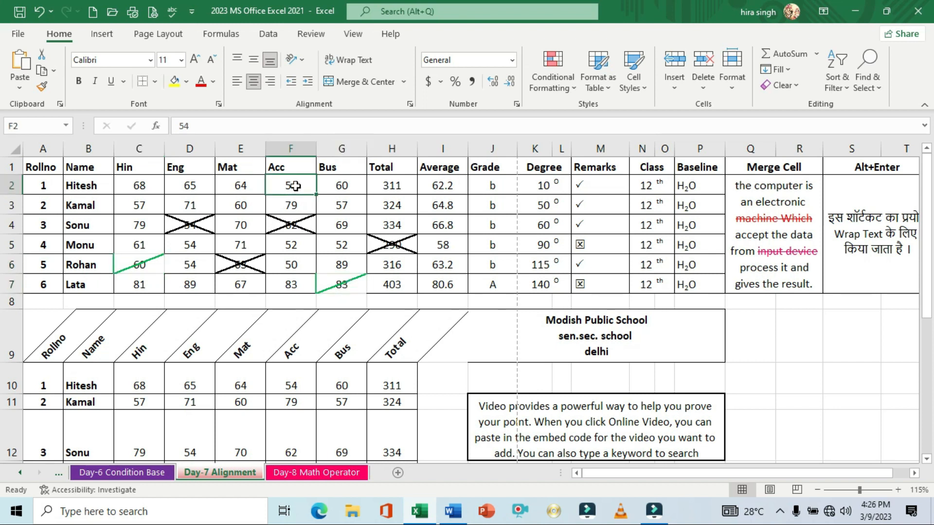
key(F4)
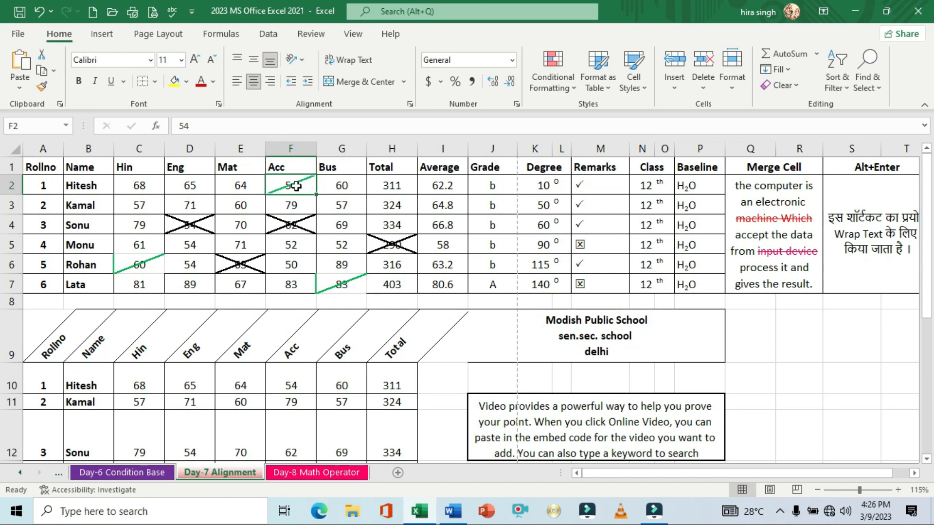
click(351, 242)
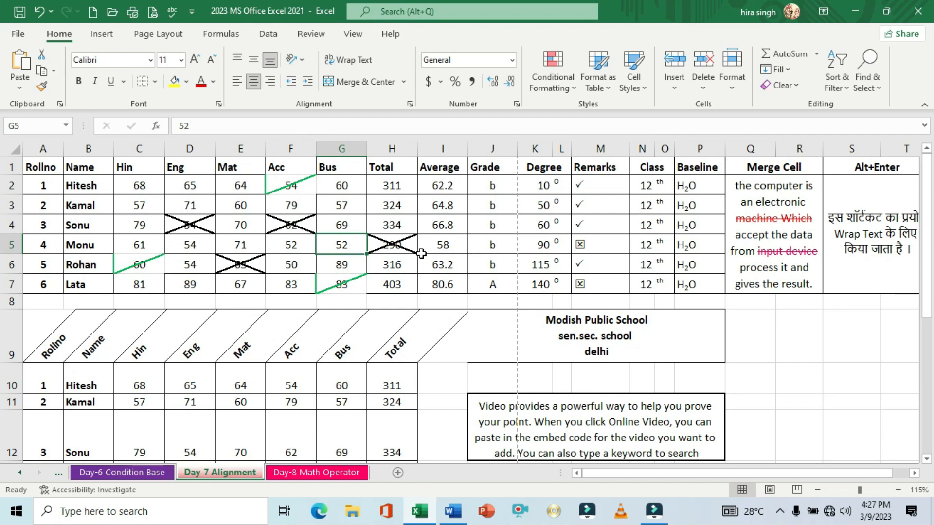
- Clear the Remarks cells M2:M7, then enter P in M2 and Q in M3 as Wingdings 2 symbols
drag(584, 184, 584, 283)
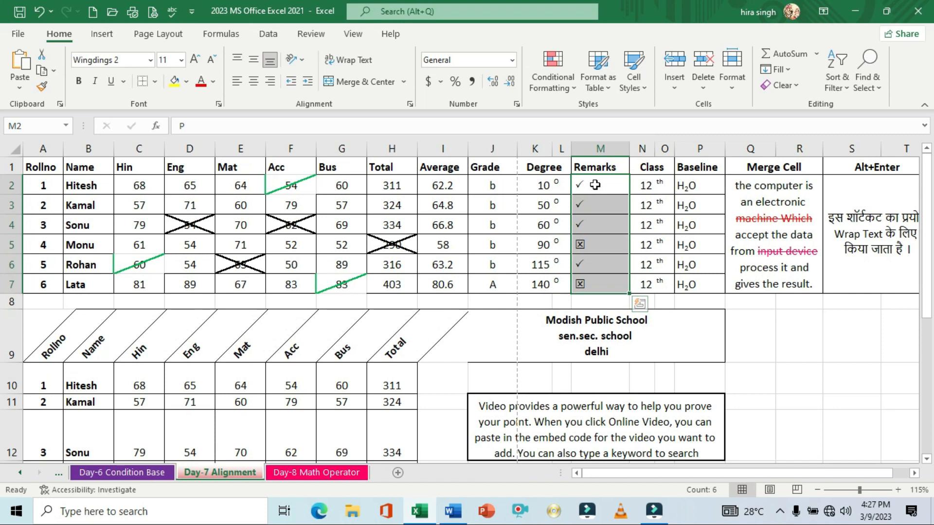
key(Delete)
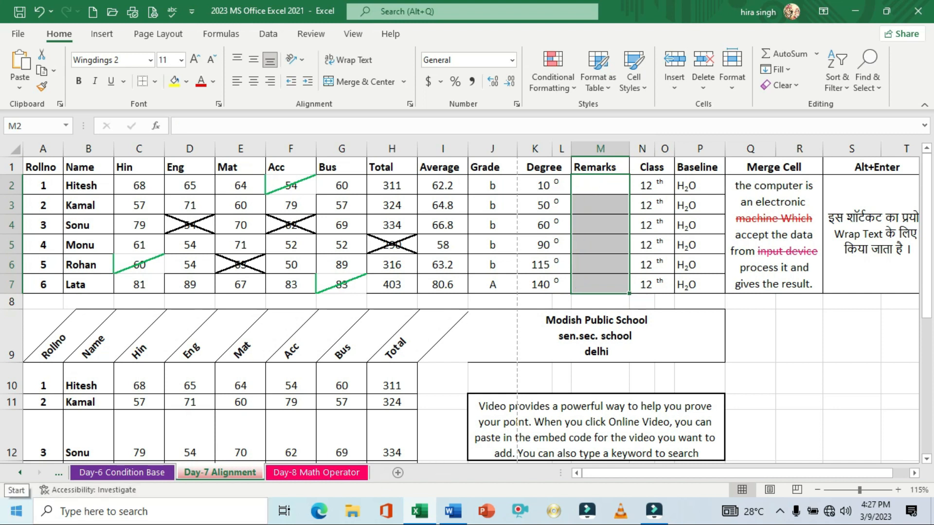
text(P)
key(Return)
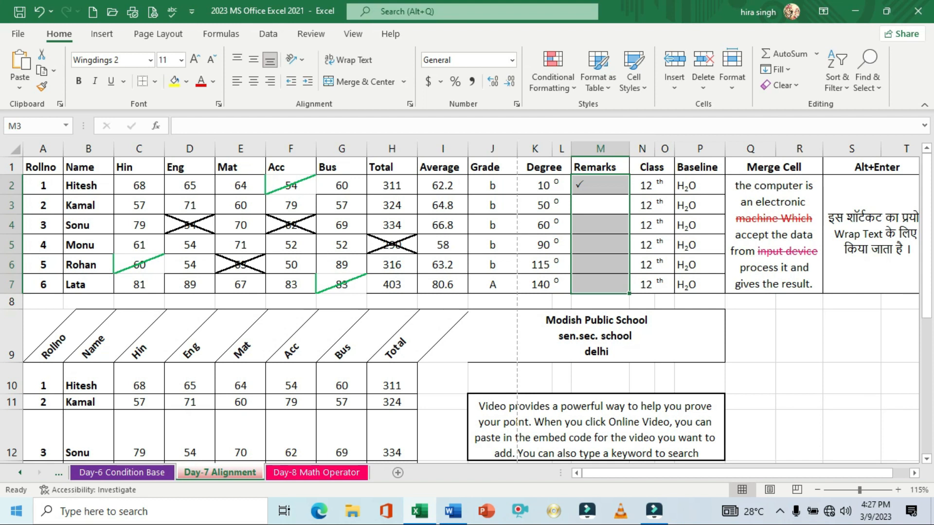
text(Q)
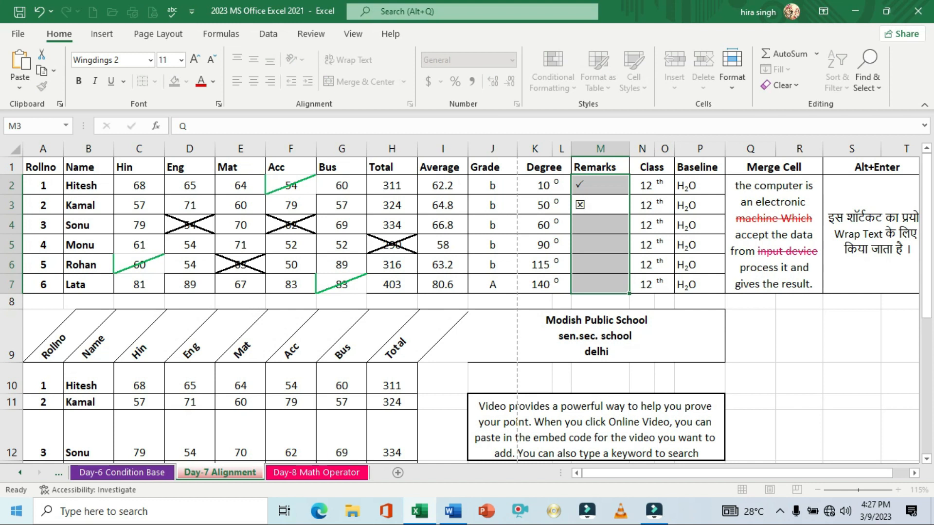
key(Return)
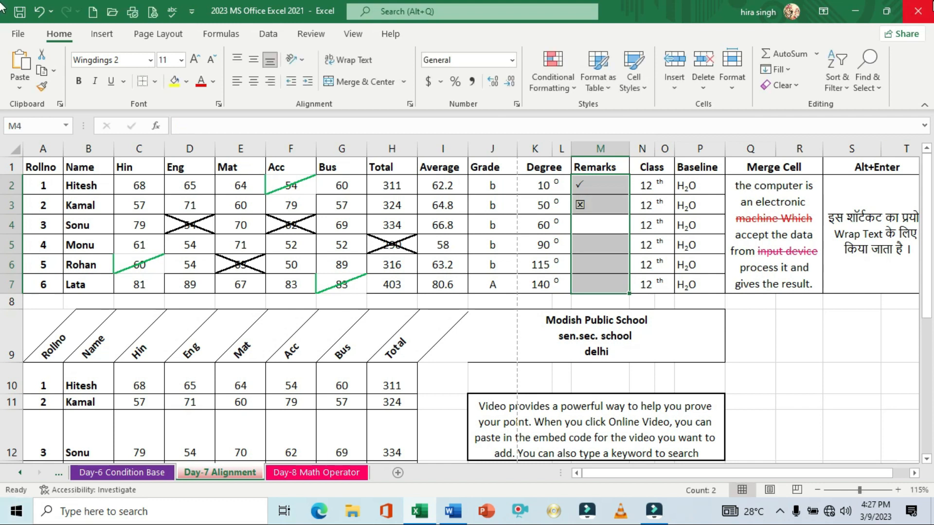
click(591, 222)
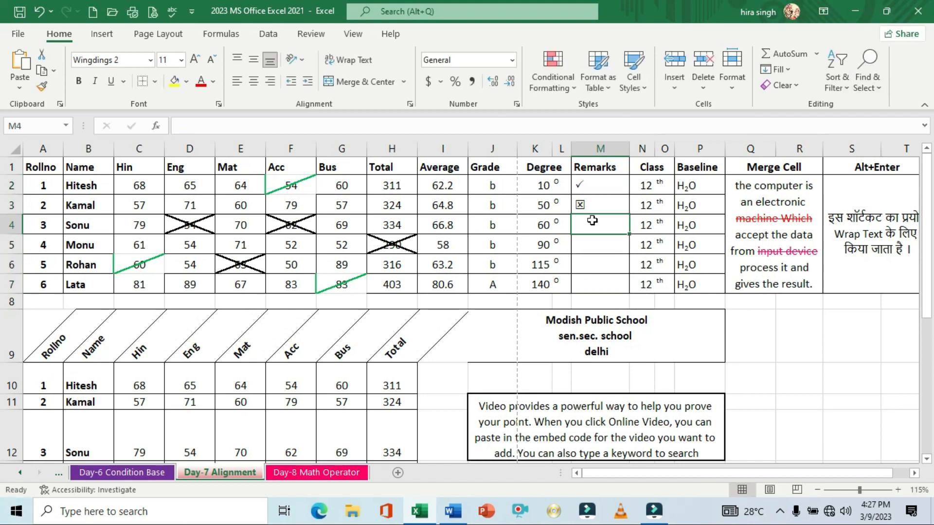
- Enter P in Remarks cell M2 and Q in cells M3 and M4 over the selected range M2:M7
drag(592, 185, 593, 284)
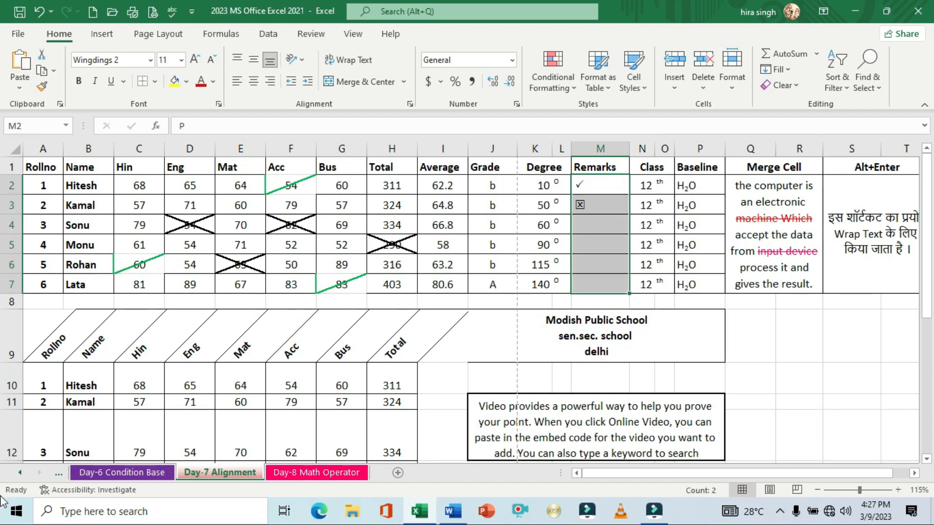
key(BackSpace)
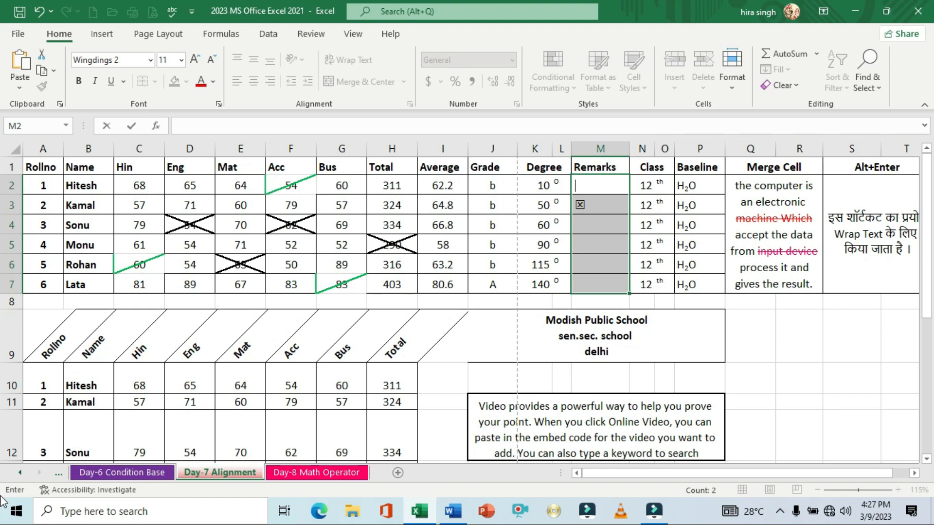
text(P)
key(Return)
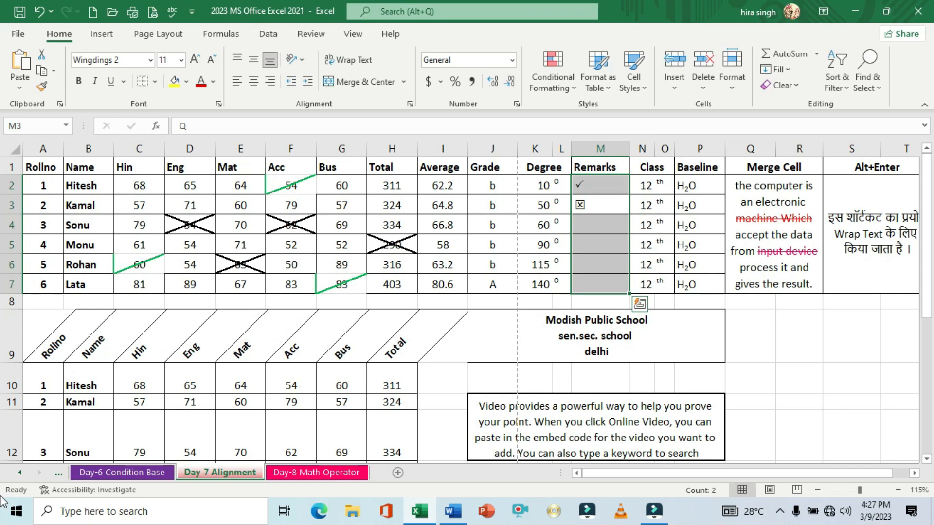
text(Q)
key(Return)
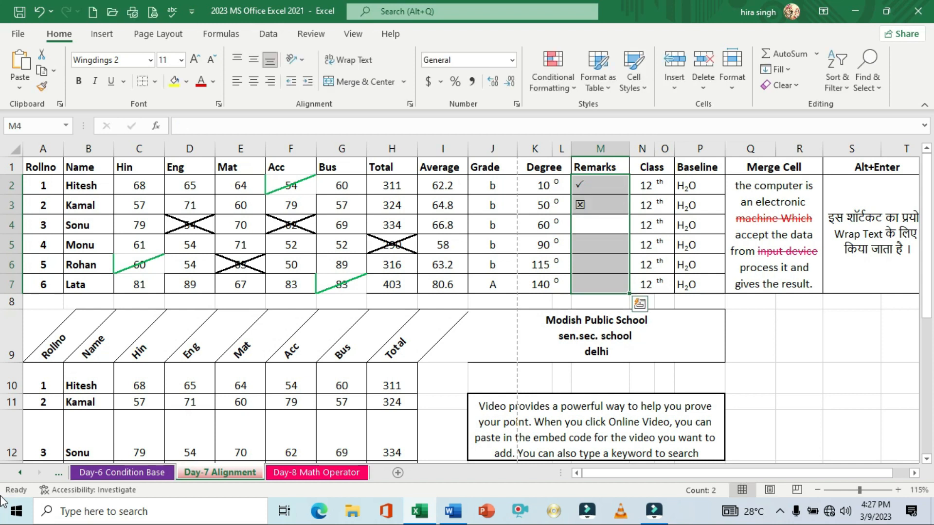
text(Q)
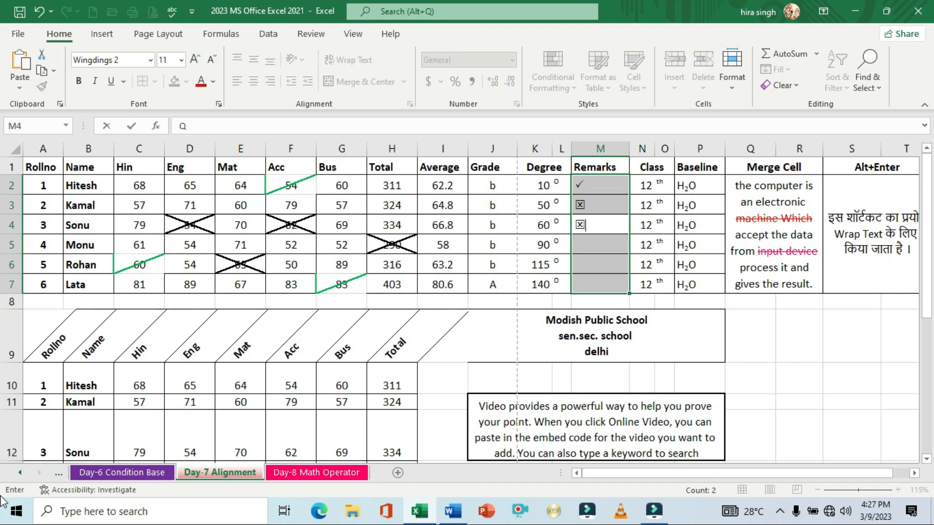
key(Return)
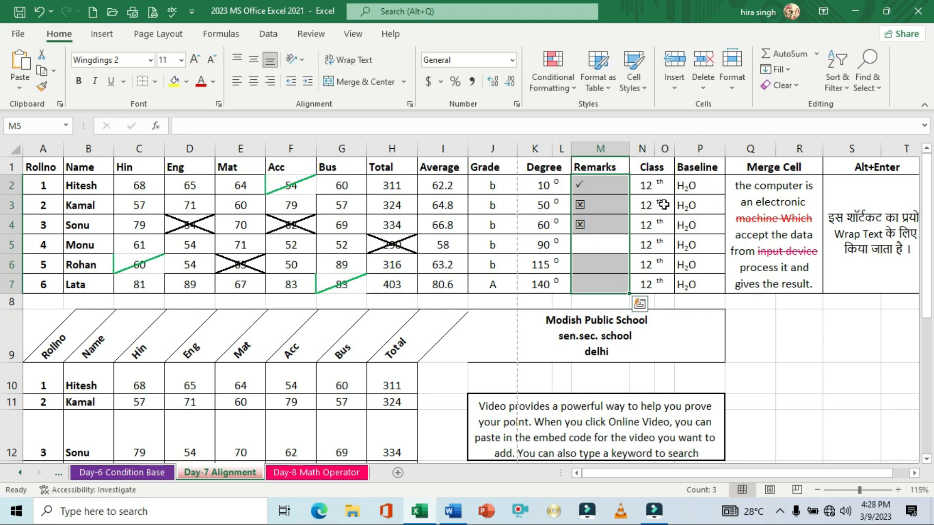
- Clear the Remarks cells M2:M7 and set their font to Wingdings 2
click(600, 182)
drag(600, 183, 602, 283)
key(Delete)
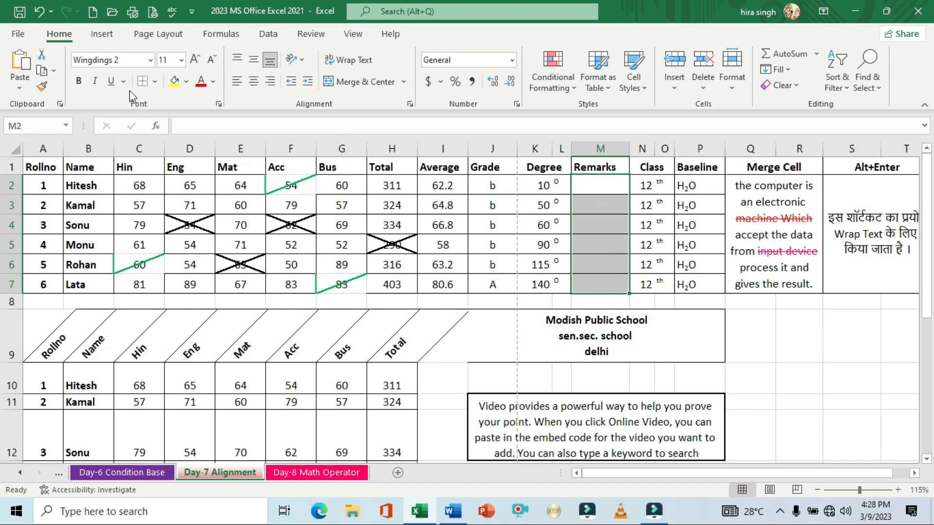
click(150, 60)
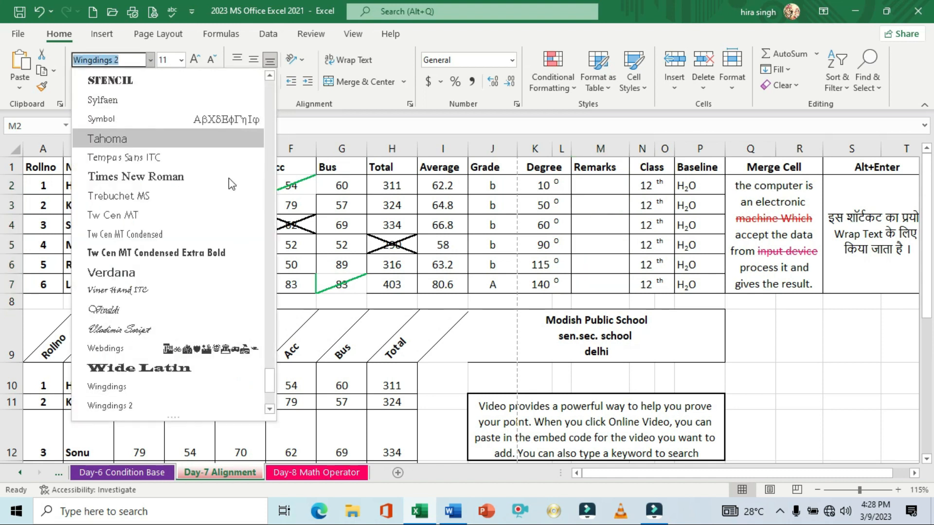
drag(268, 388, 267, 414)
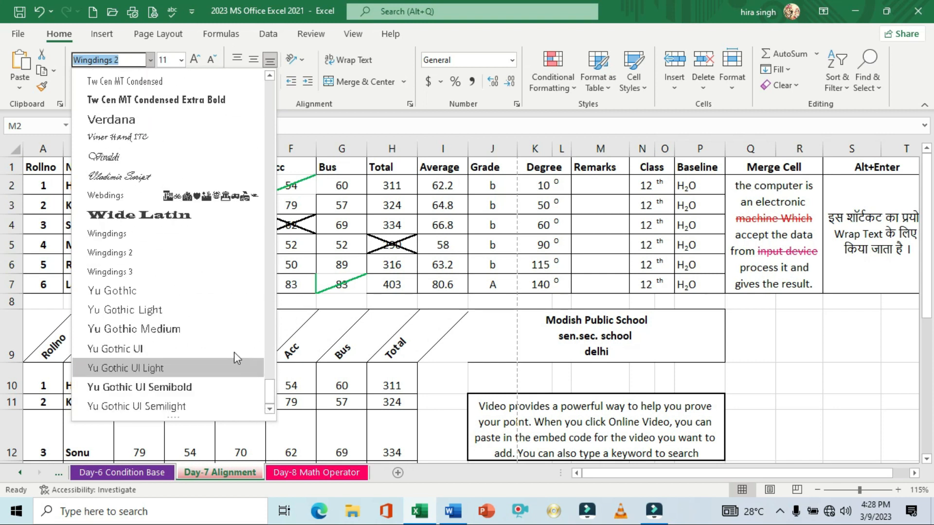
click(136, 252)
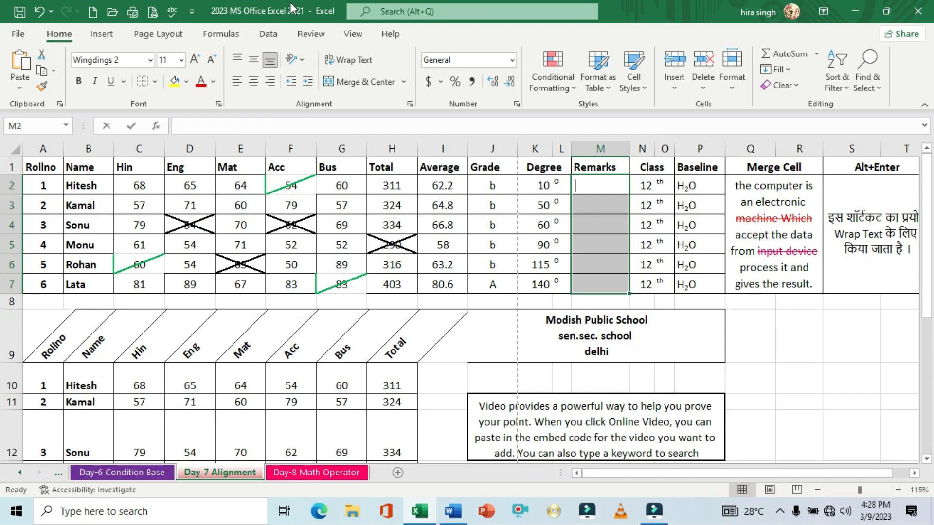
- Fill the Remarks column with P in cells M2 to M5 and Q in cells M6 and M7
text(P)
key(Return)
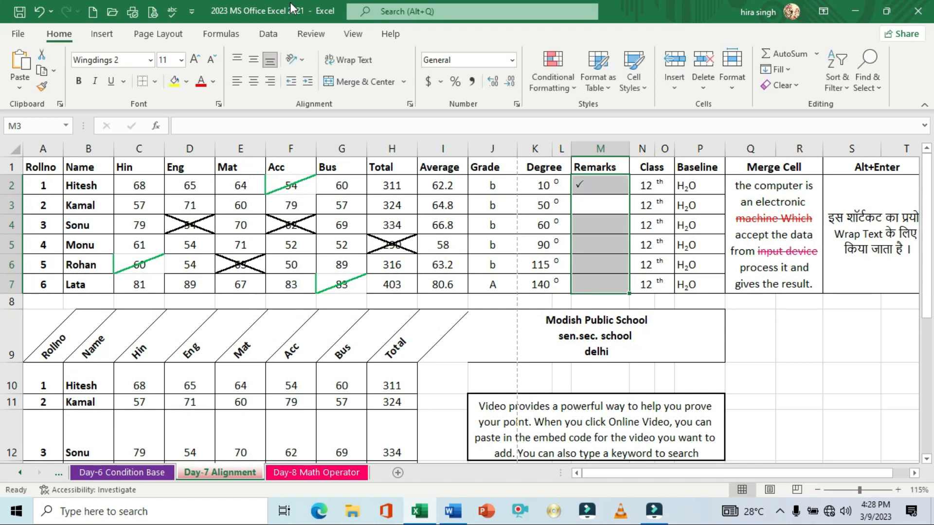
text(P)
key(Return)
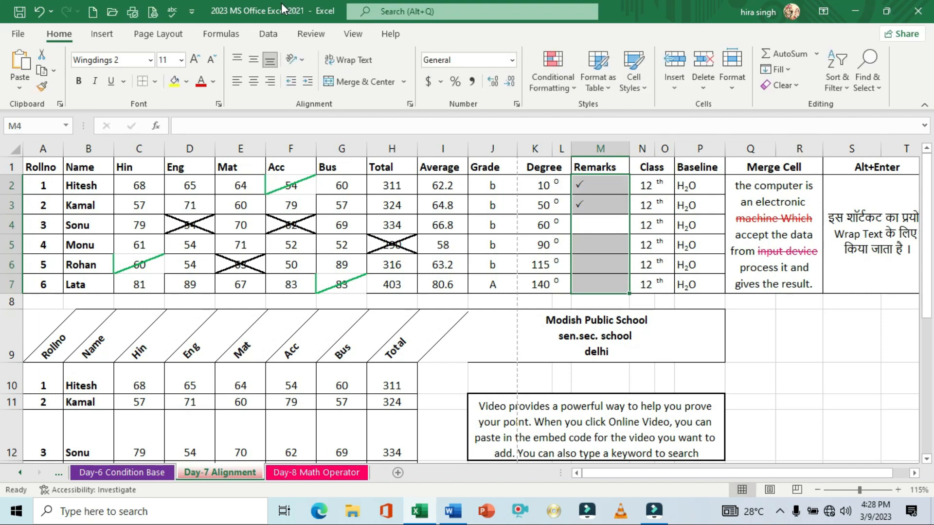
text(P)
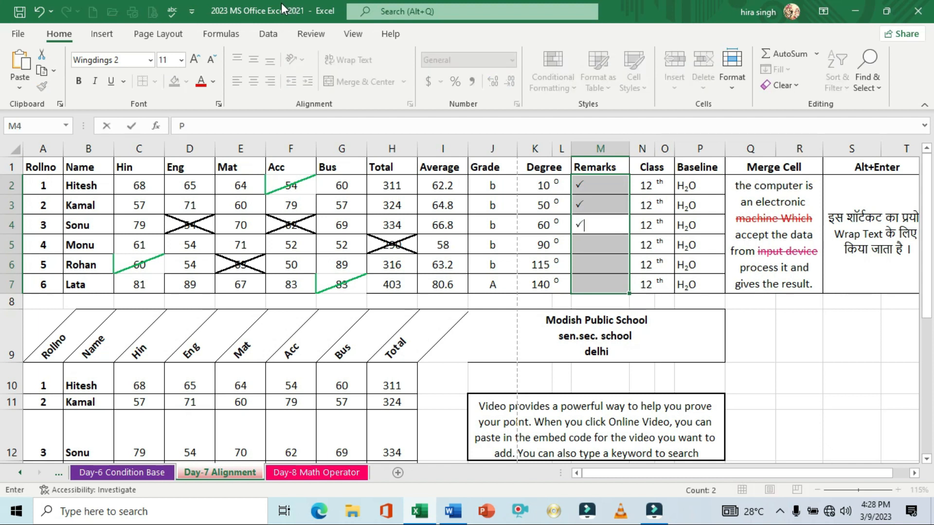
key(Return)
text(P)
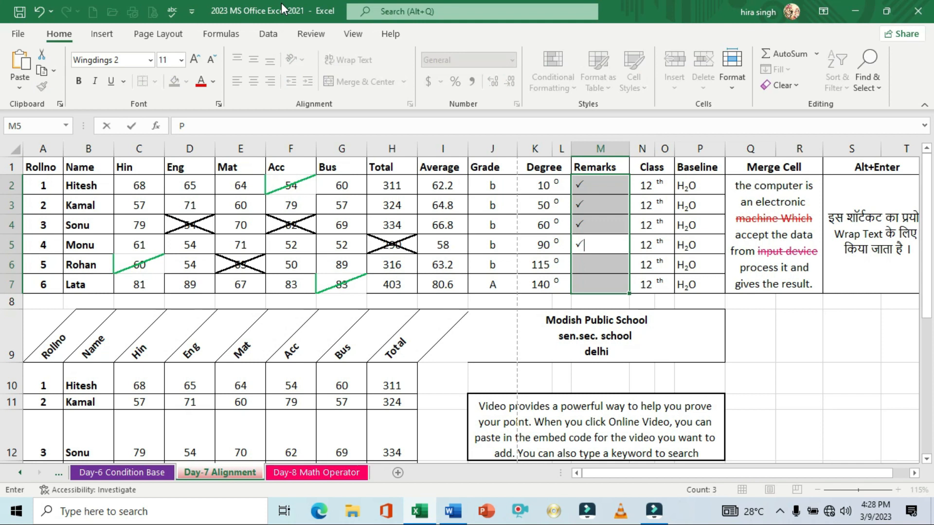
key(Return)
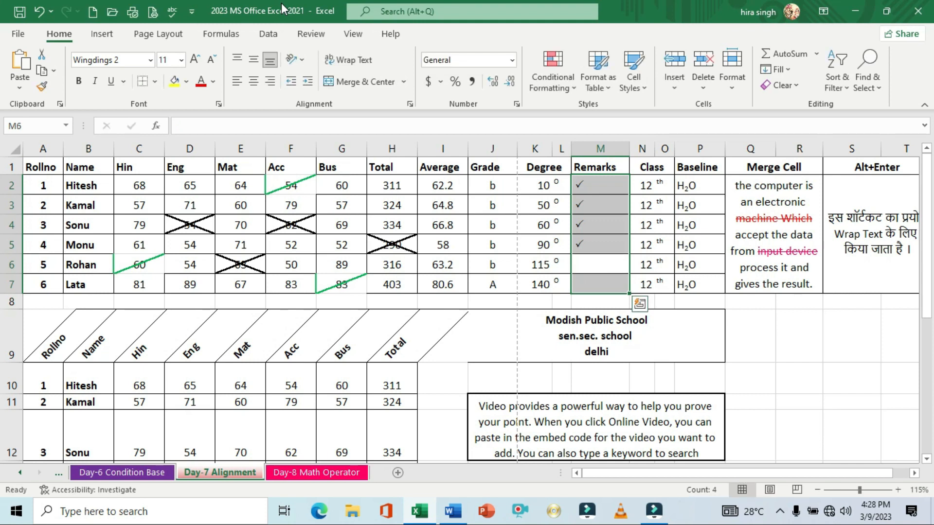
text(Q)
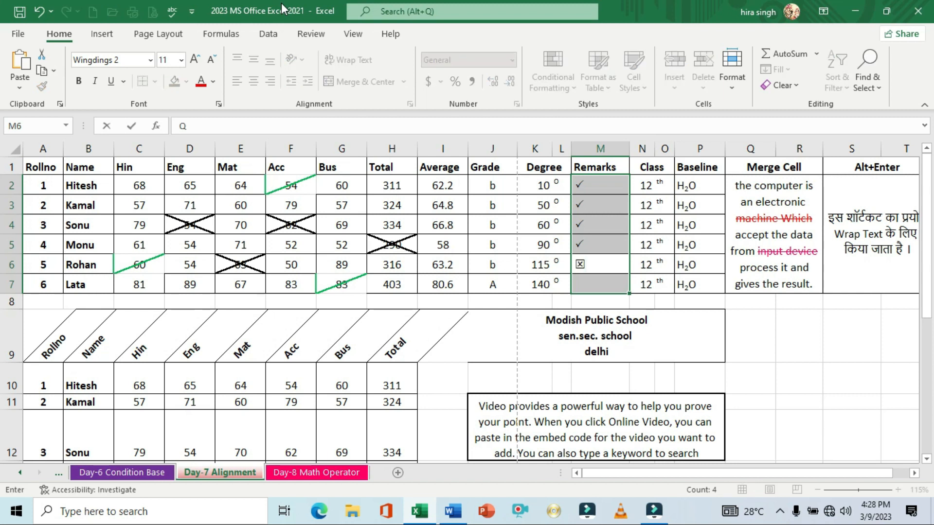
key(Return)
text(Q)
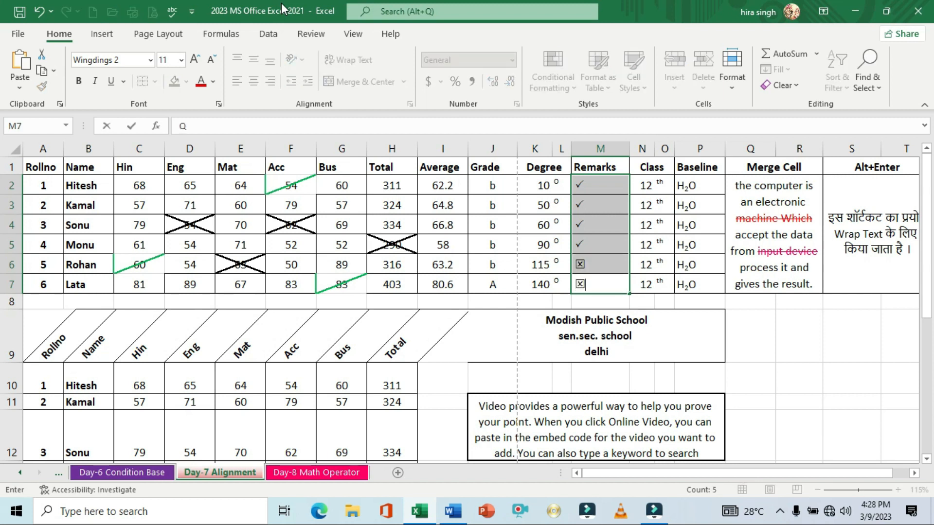
key(Return)
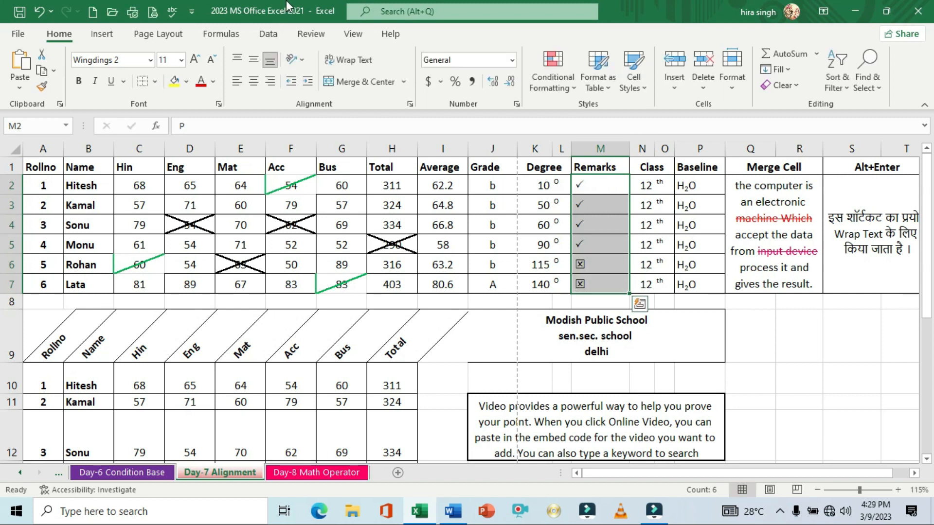
click(752, 341)
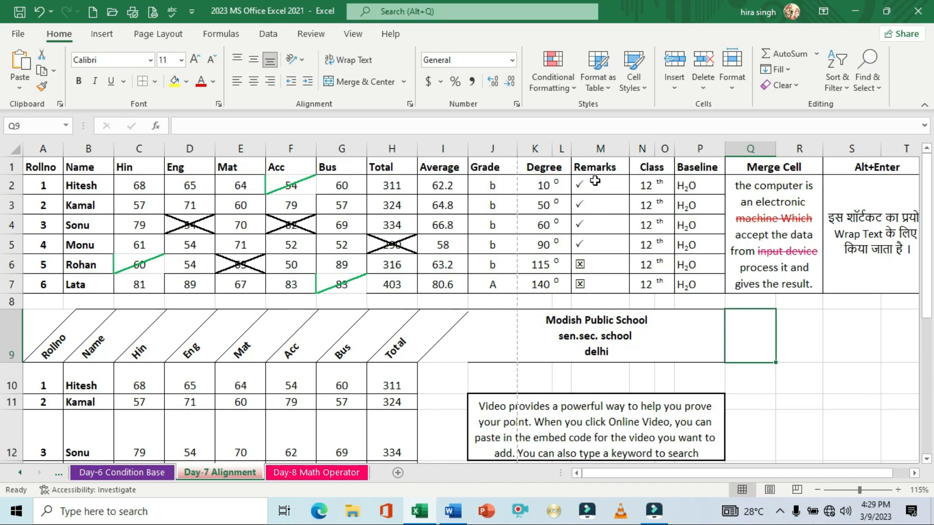
drag(595, 181, 593, 280)
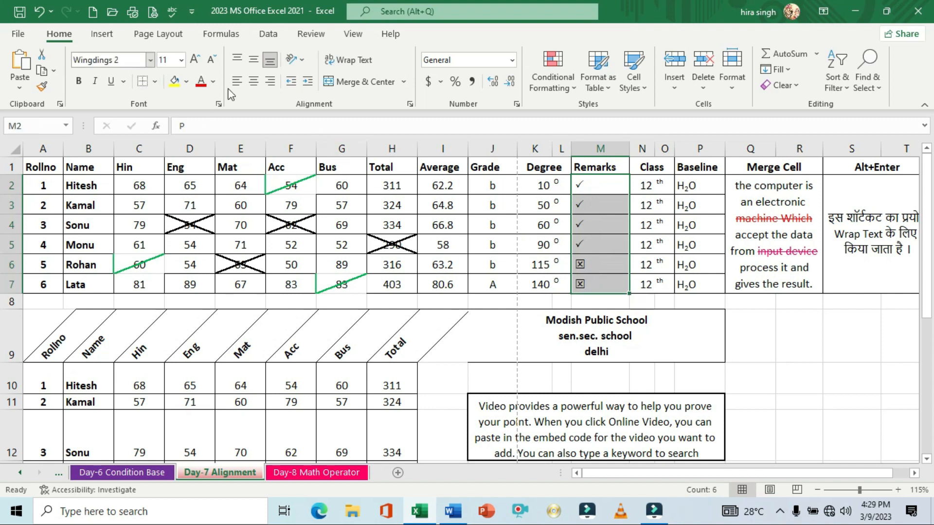
click(130, 59)
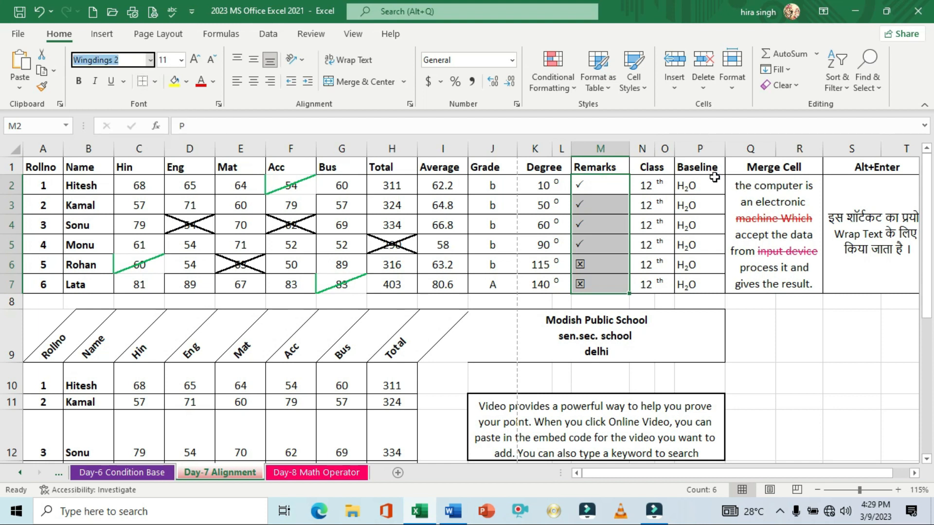
click(609, 225)
drag(593, 191, 604, 283)
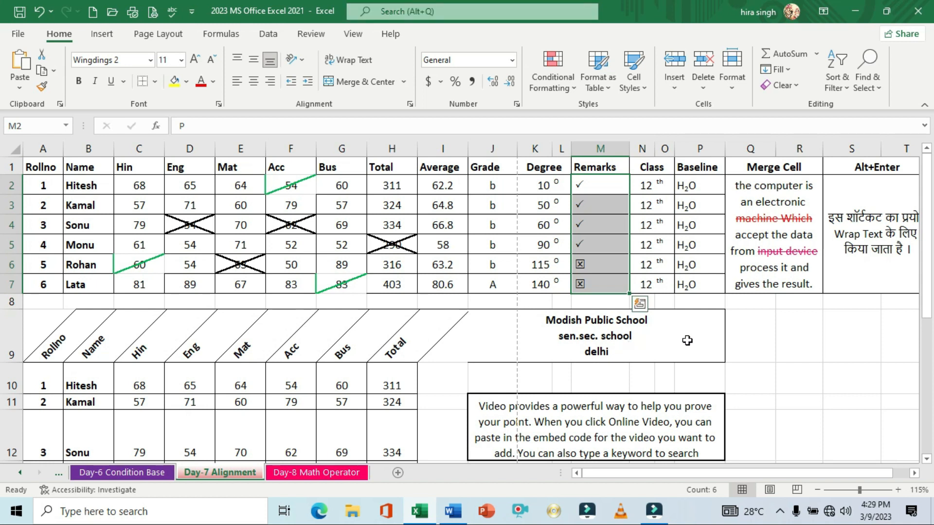
click(774, 333)
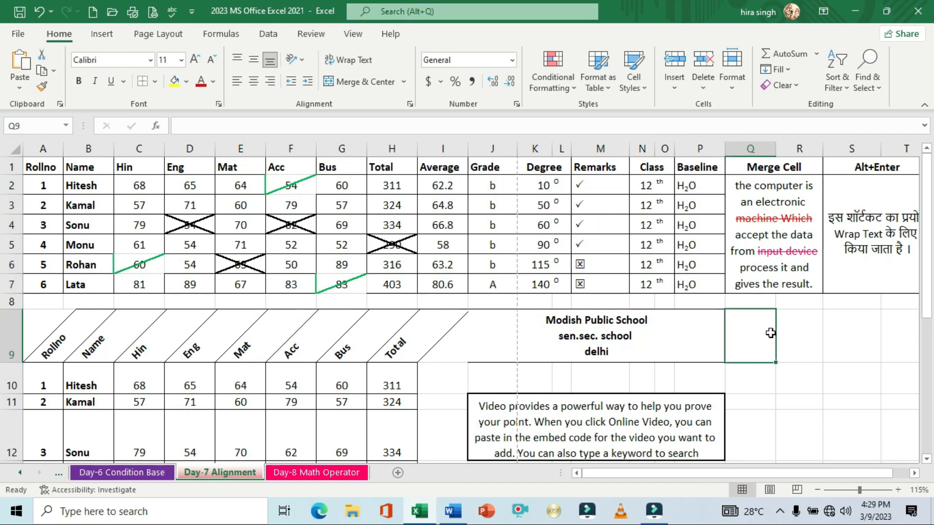
- Clear the contents of the Class cells N2:O7
drag(643, 186, 656, 288)
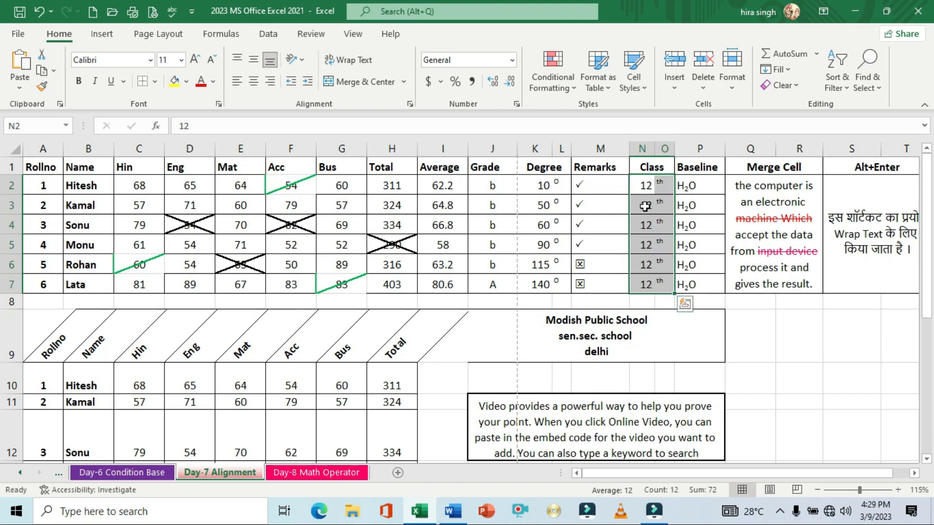
click(647, 187)
drag(647, 186, 658, 280)
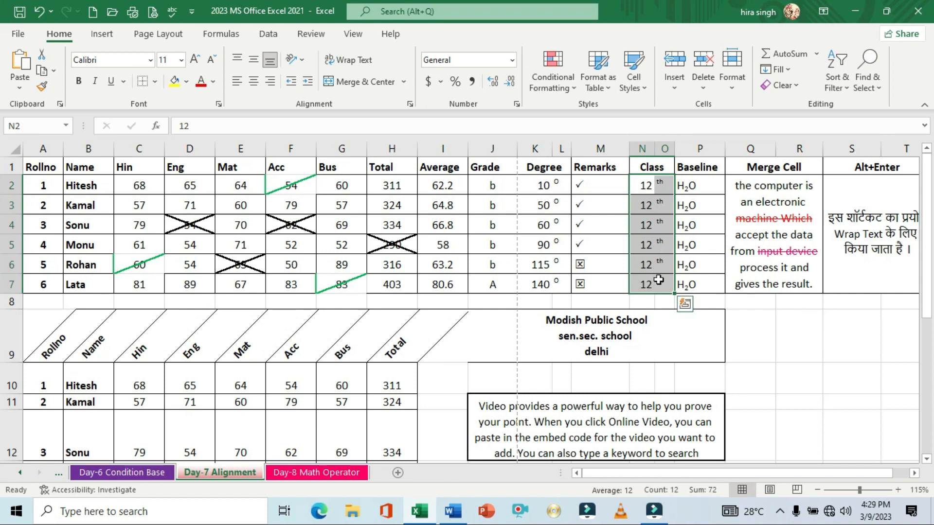
key(Delete)
click(654, 234)
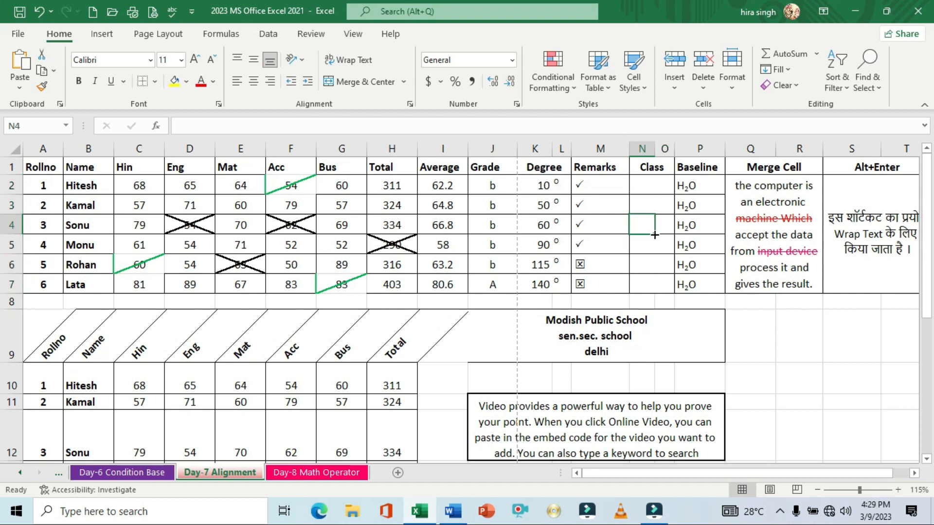
- Apply the outline border and add an inside vertical border to the empty Class cells N2:O7
drag(650, 189, 657, 284)
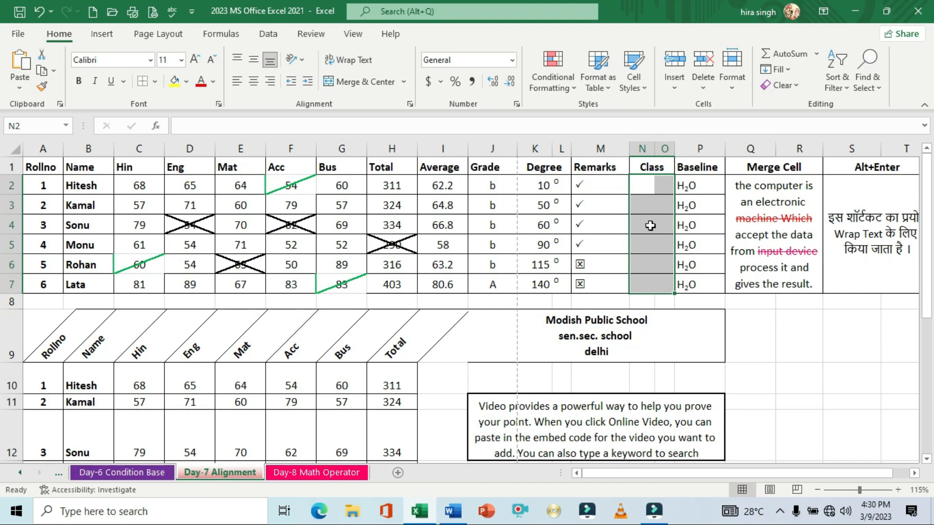
key(ctrl+1)
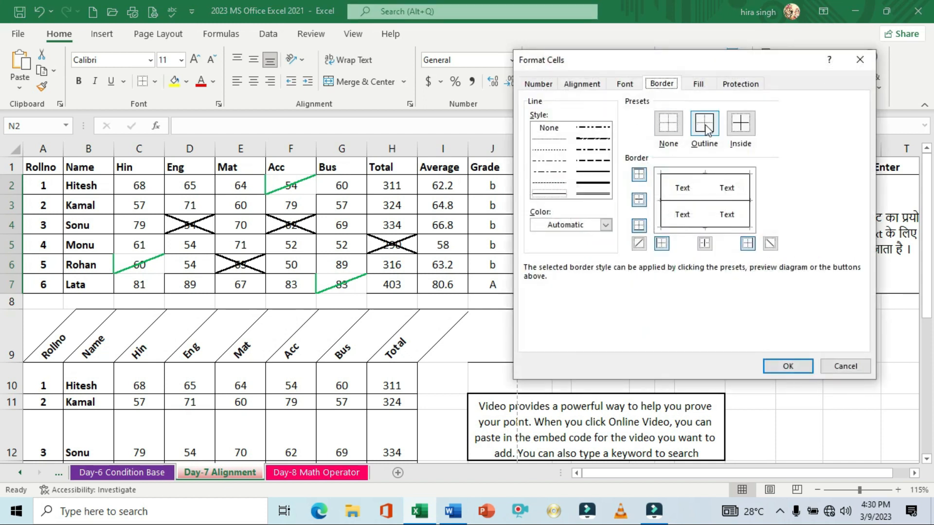
click(706, 127)
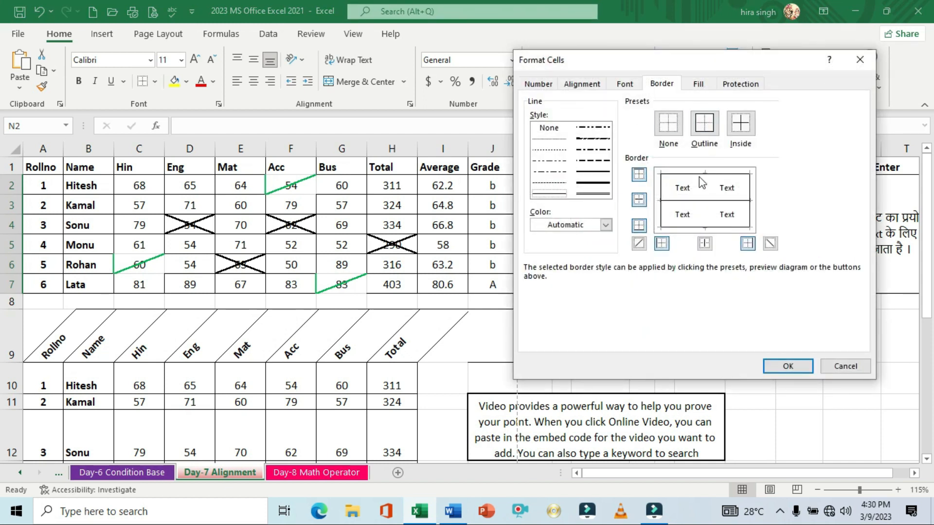
click(706, 218)
click(788, 366)
click(662, 304)
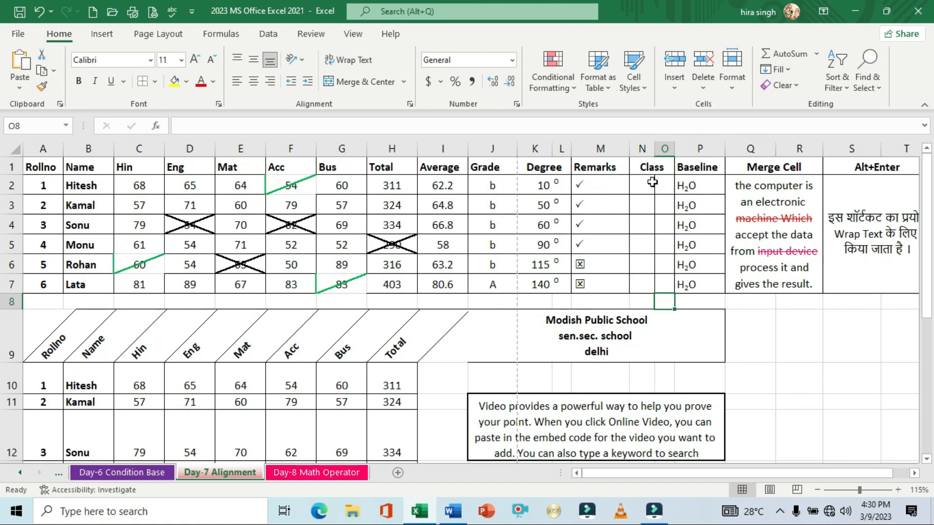
- Unmerge the Class header in N1:O1 and adjust the widths of columns N and O so both are comfortably wide
drag(655, 148, 698, 148)
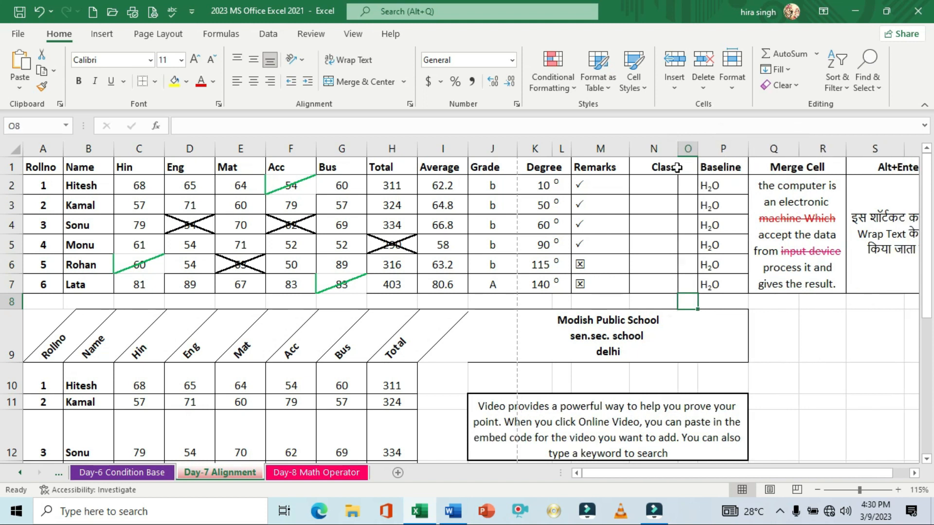
click(669, 164)
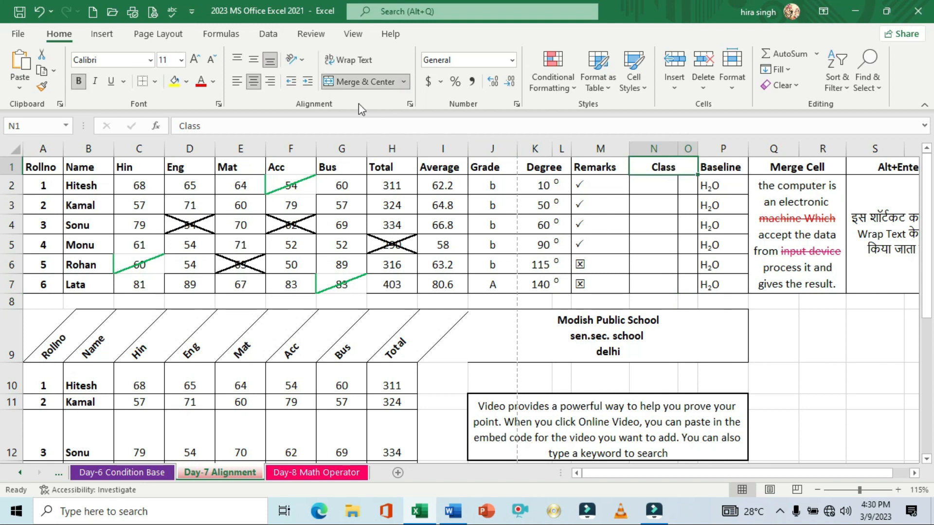
click(359, 84)
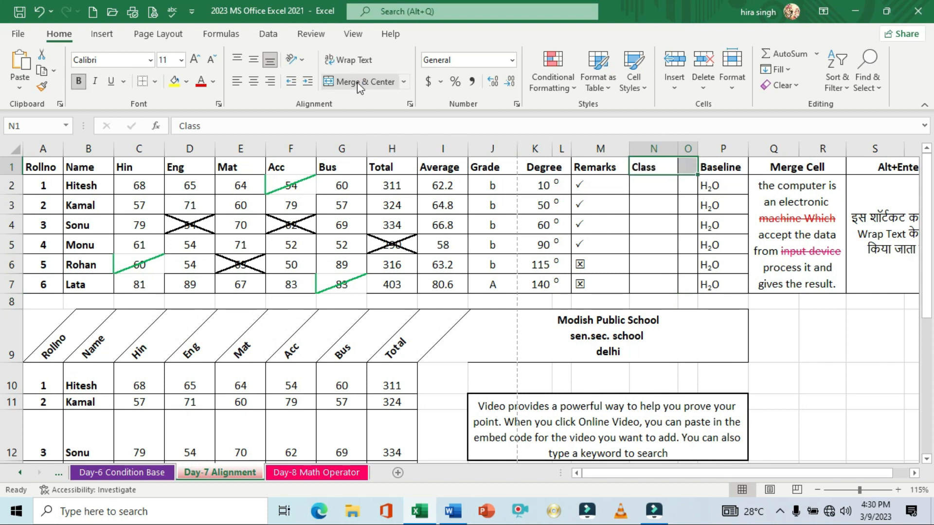
click(661, 210)
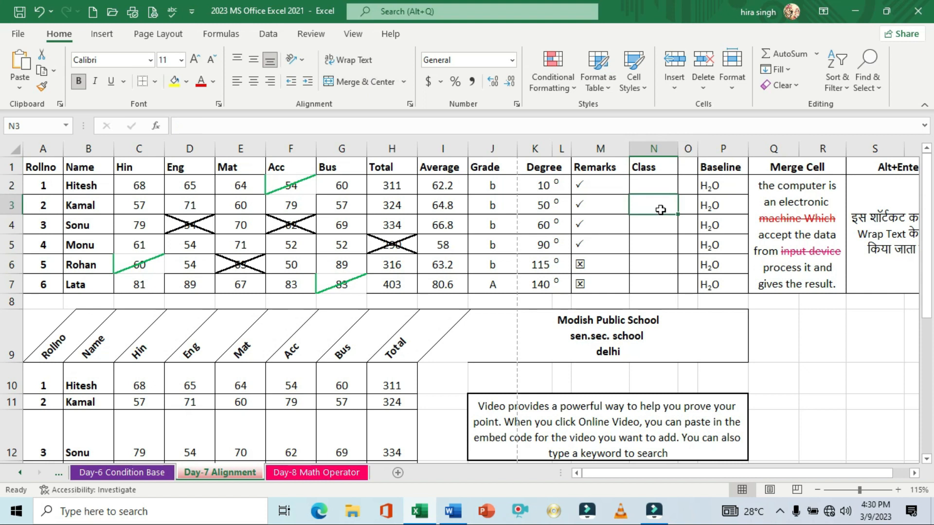
click(660, 170)
drag(698, 149, 671, 150)
click(657, 185)
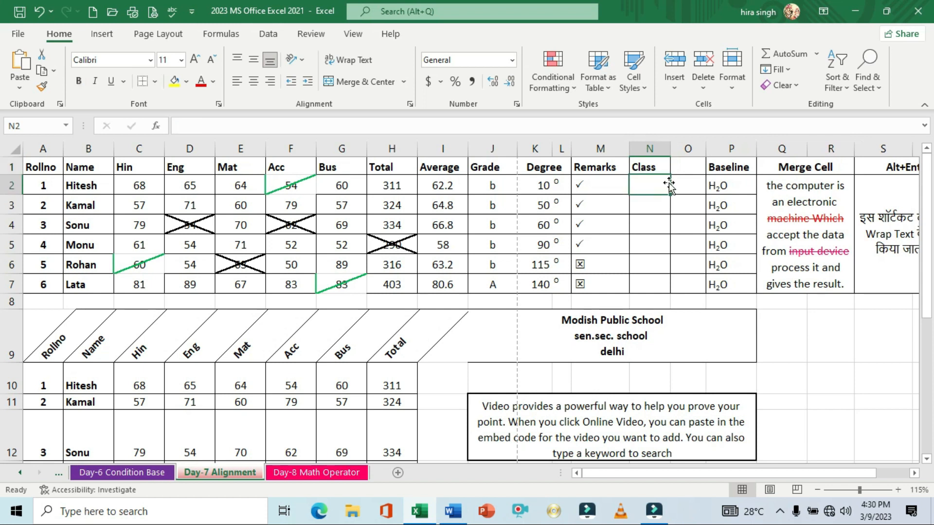
- Enter 12 in the Class cells N2 and N3 and fill the value down through N7
text(12)
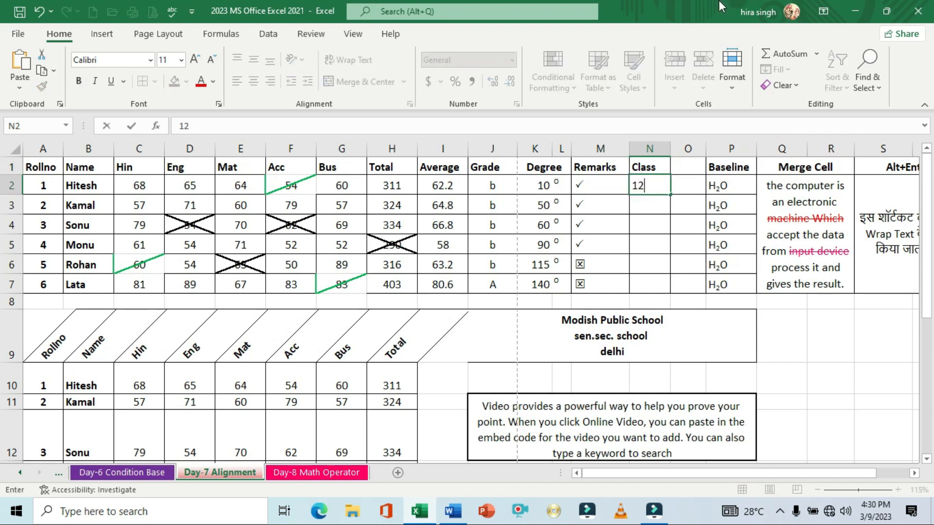
key(Return)
text(12)
key(Return)
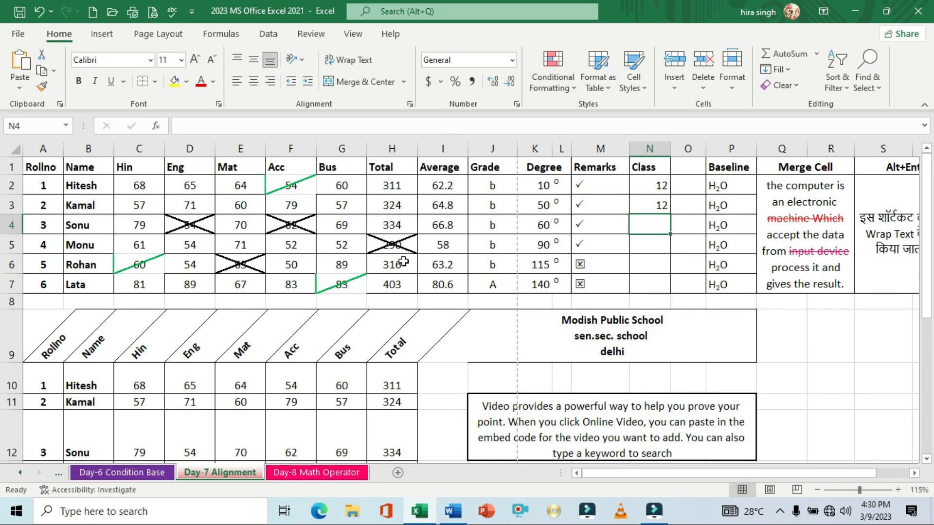
drag(640, 184, 669, 290)
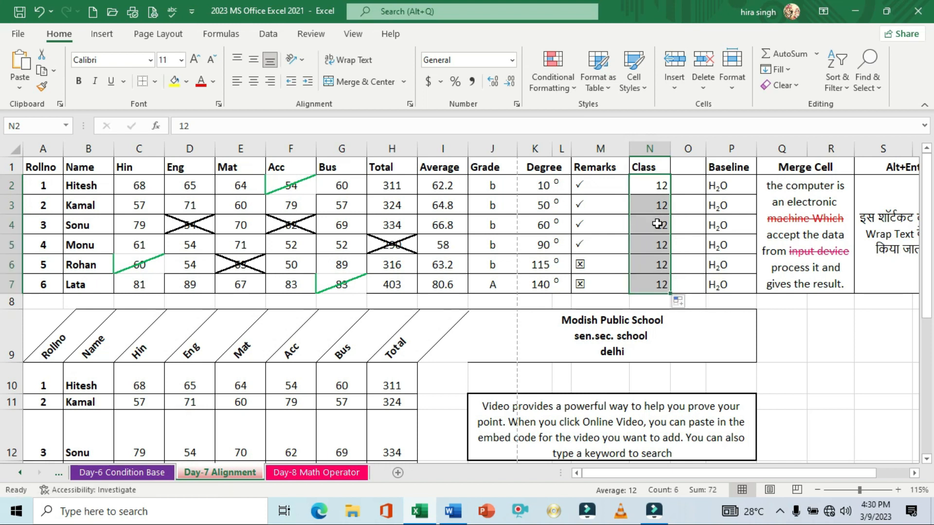
- Enter the suffix th in cell O2 beside the first class number
click(682, 189)
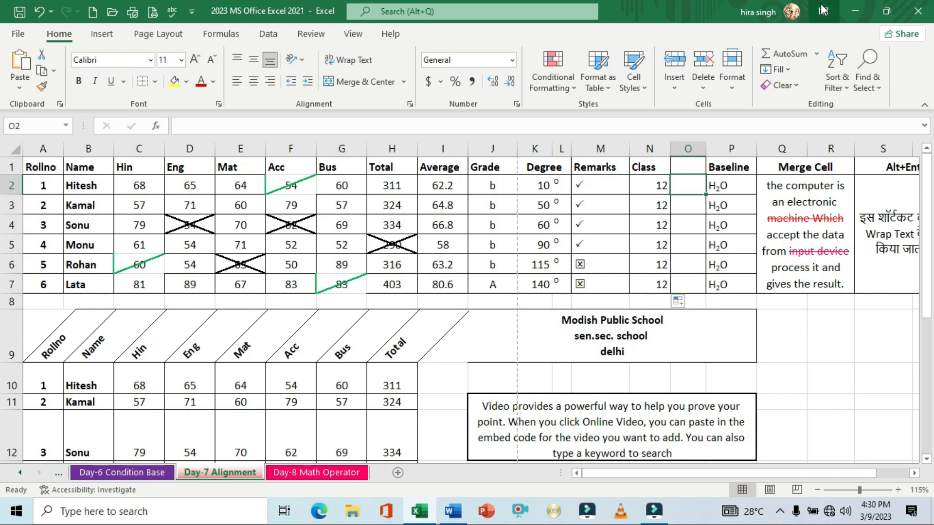
text(th)
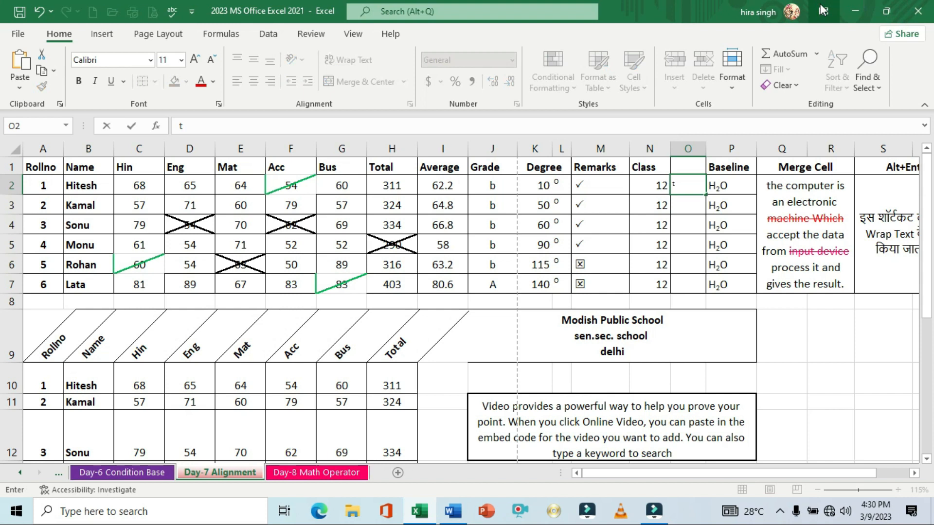
key(Return)
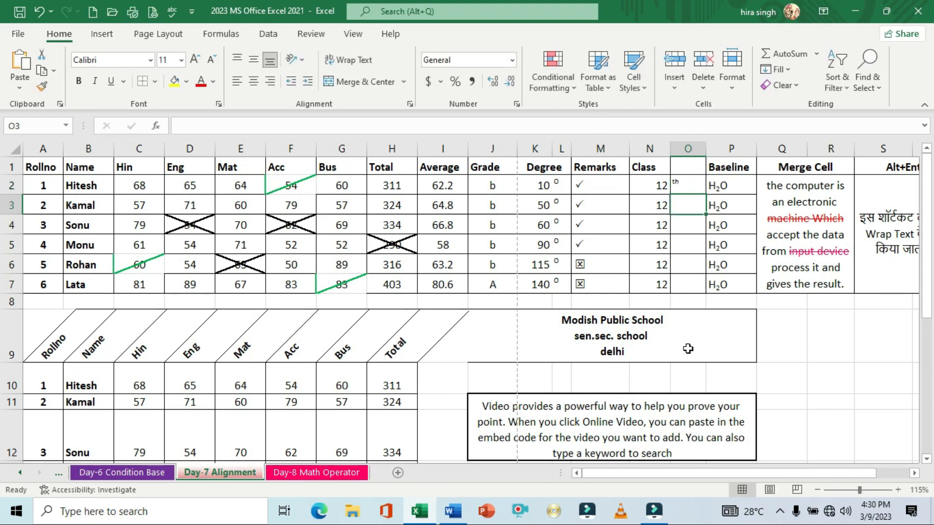
- Turn off the Superscript font effect for cells O2:O7
drag(689, 187, 684, 284)
key(ctrl+1)
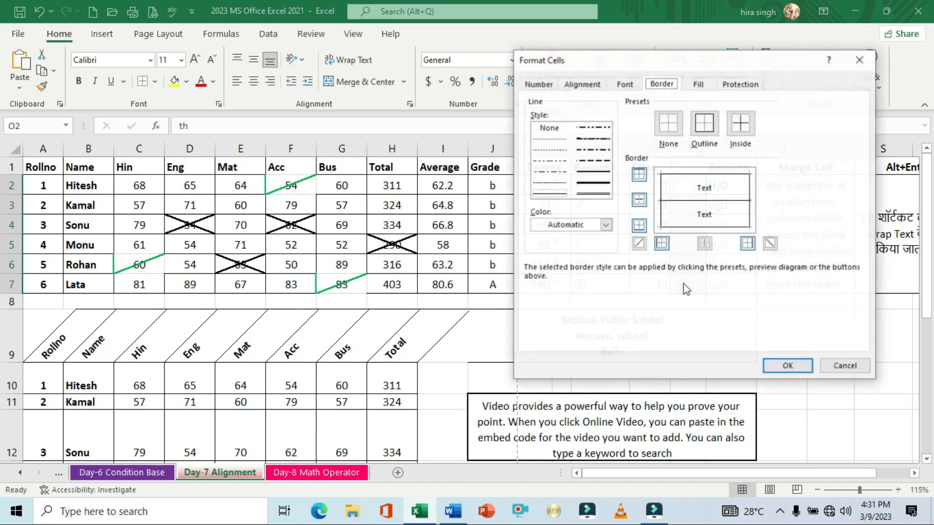
click(624, 88)
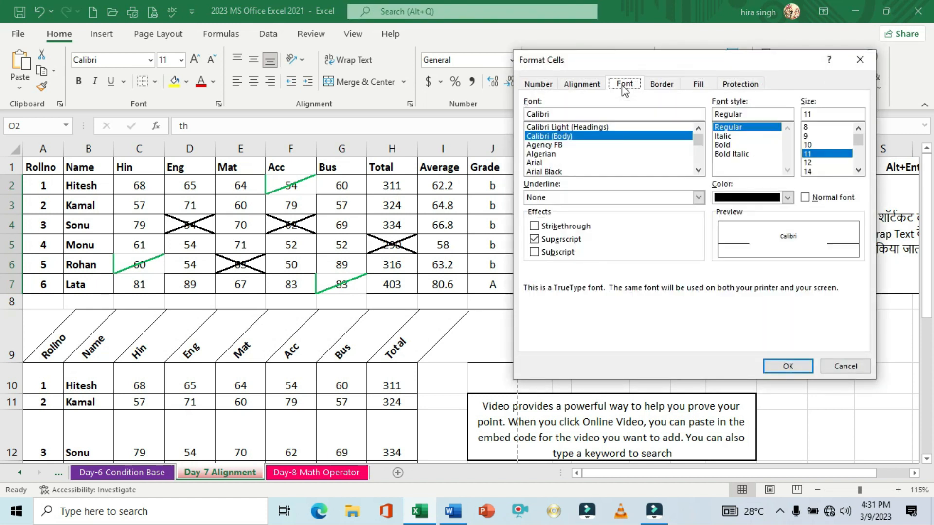
click(544, 245)
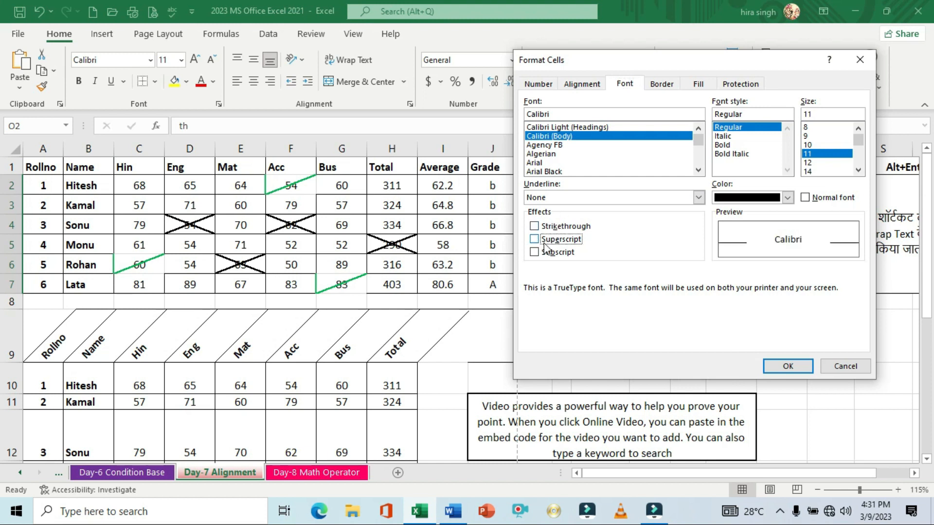
click(787, 367)
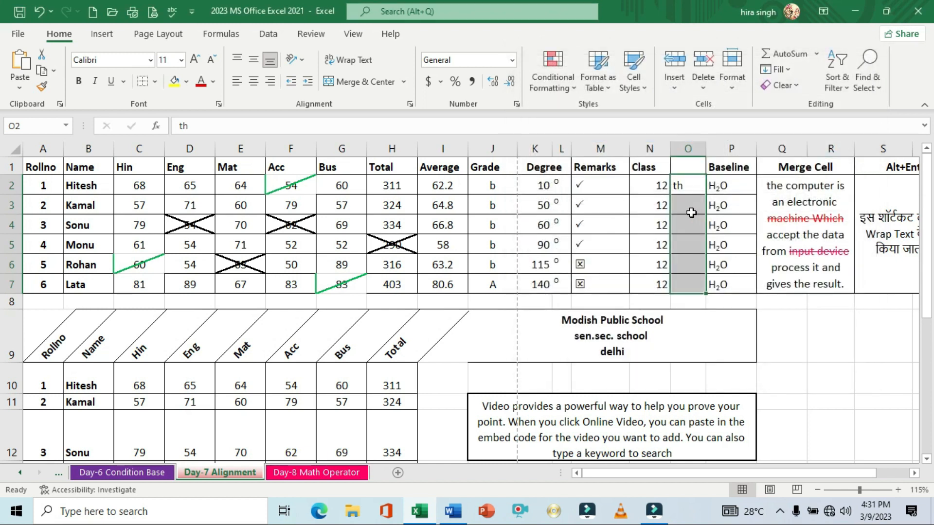
- Copy the th suffix from O2 down through O7 with the fill handle
click(692, 213)
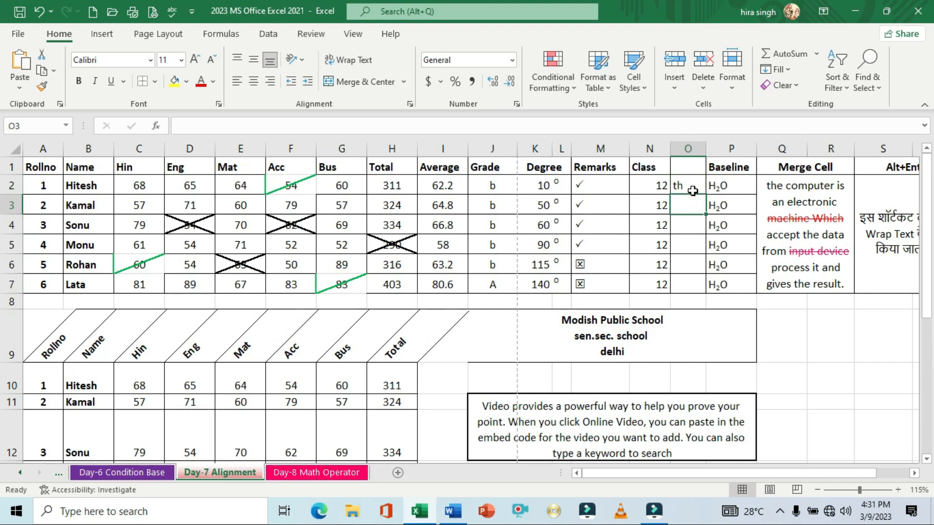
click(692, 190)
drag(705, 194, 700, 288)
click(777, 341)
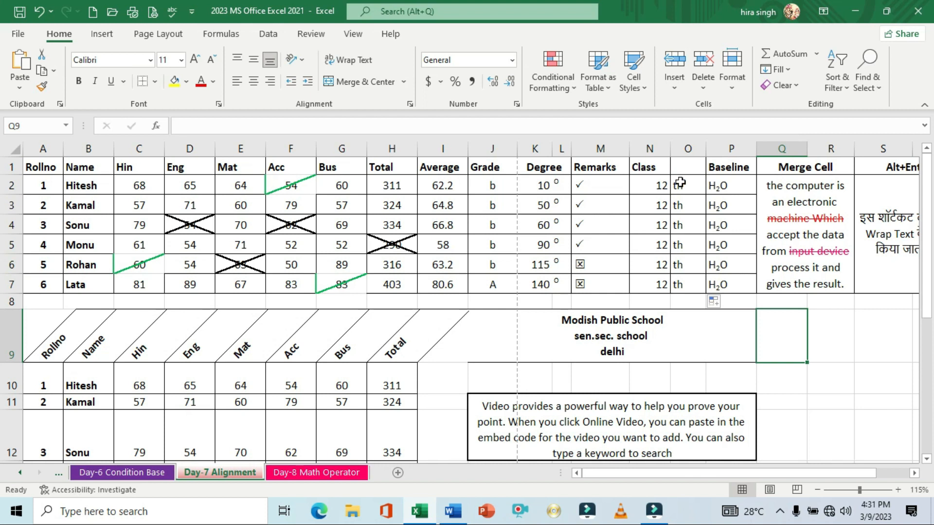
- Remove the inside vertical border between the numbers and suffixes in Class cells N2:O7
drag(660, 184, 678, 284)
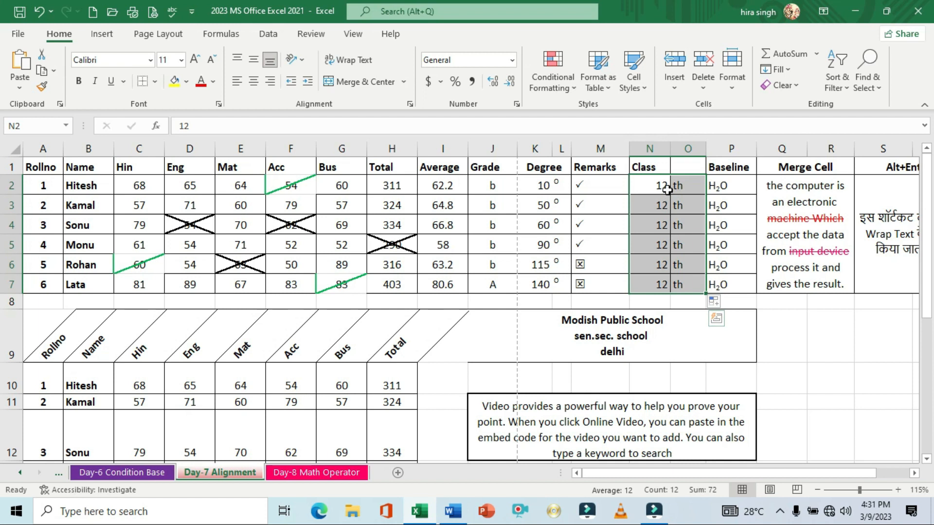
click(671, 246)
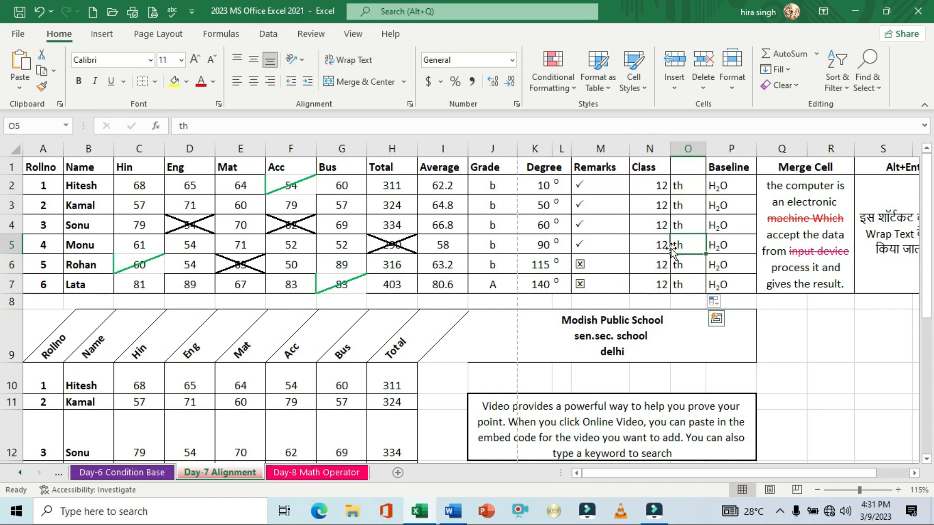
click(662, 186)
mouse_move(662, 186)
mouse_down()
mouse_move(681, 208)
mouse_move(682, 281)
mouse_up()
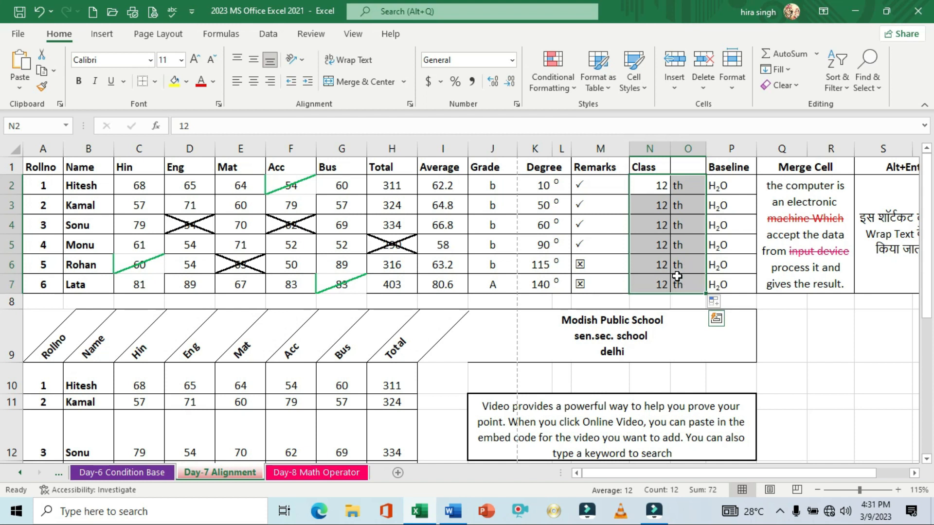
key(ctrl+1)
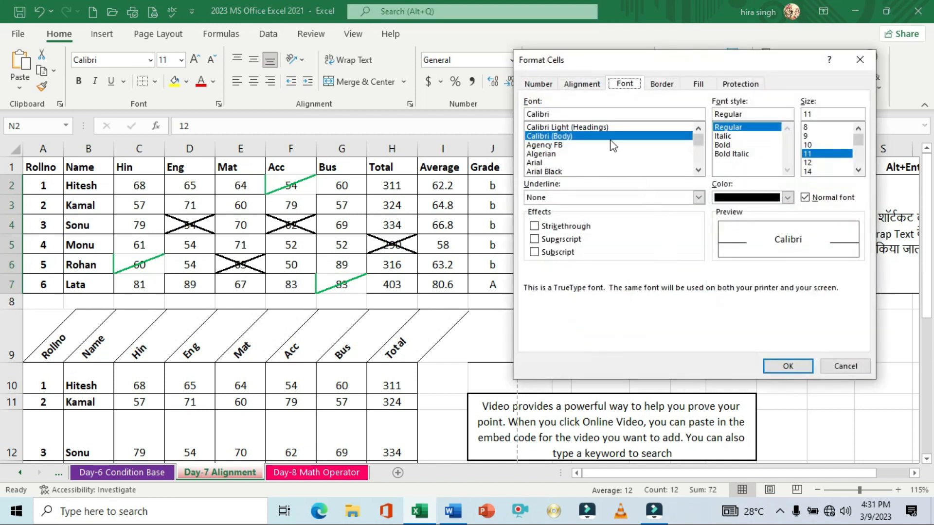
click(661, 84)
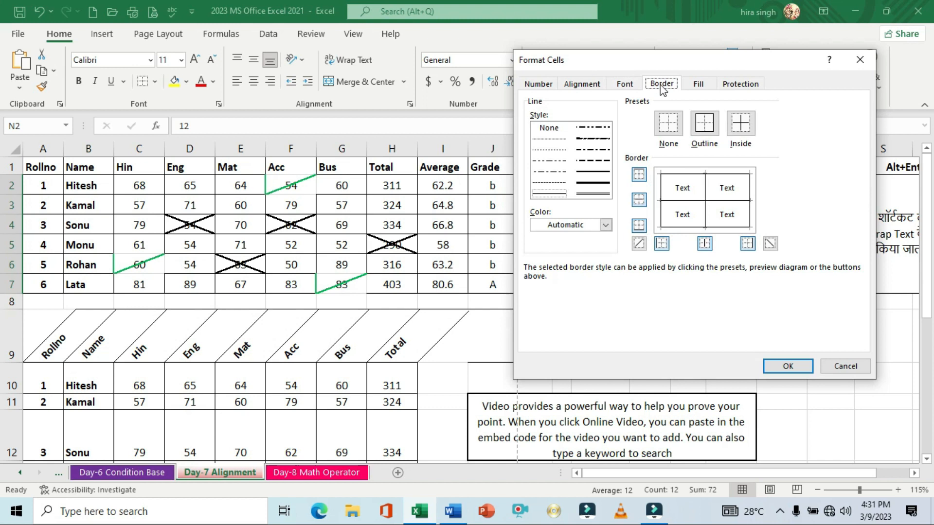
drag(699, 68, 371, 106)
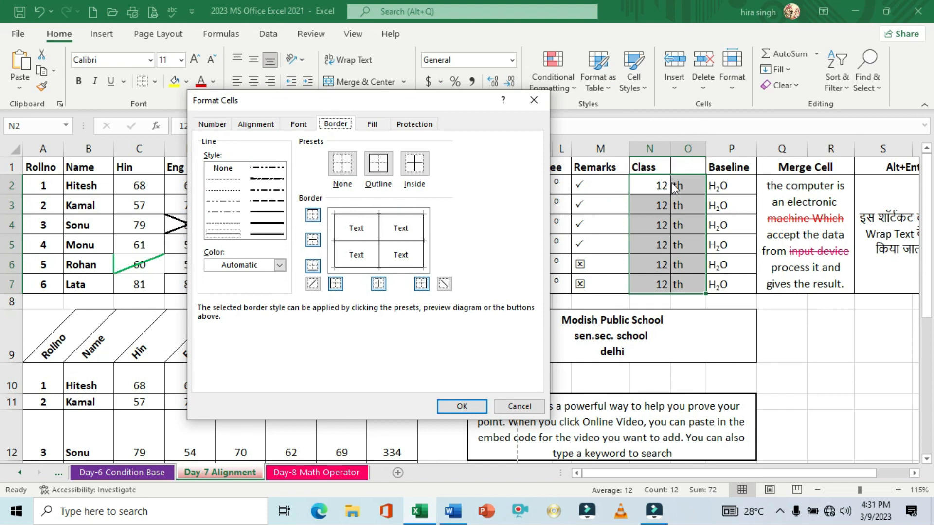
click(381, 232)
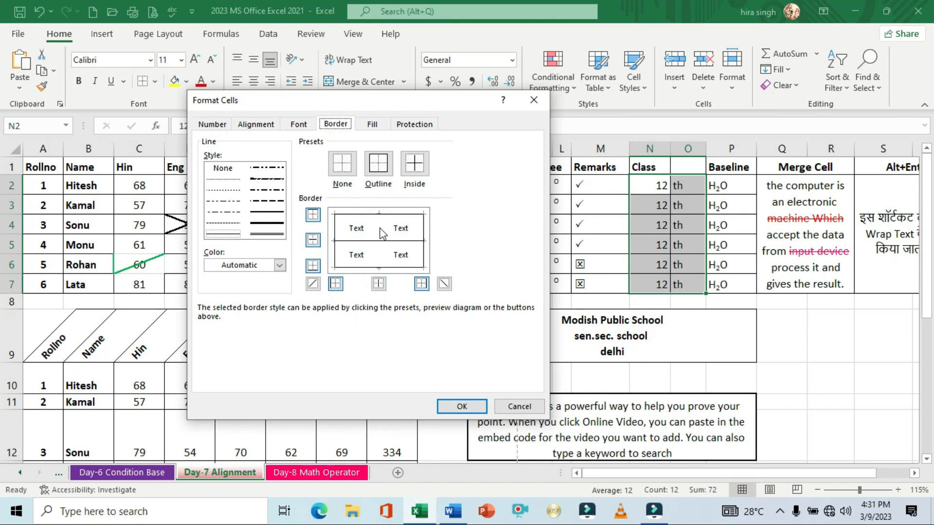
click(462, 407)
click(756, 352)
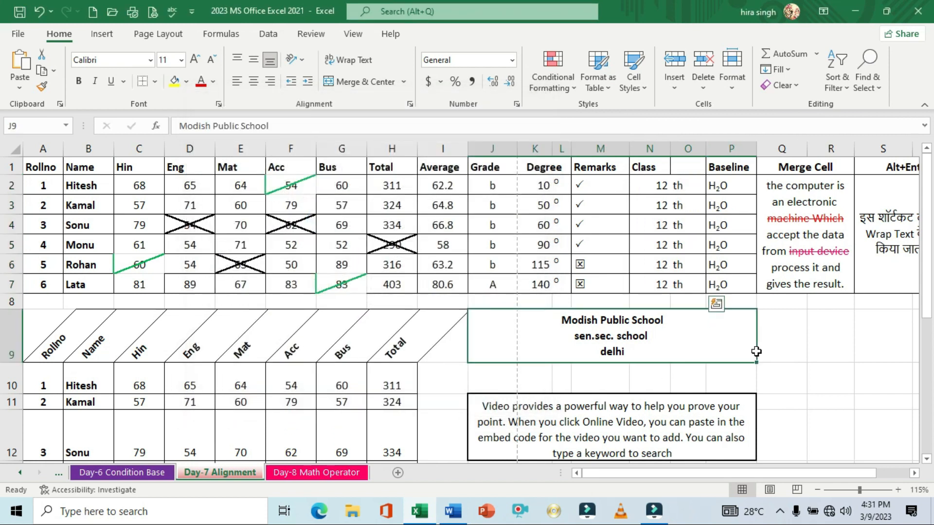
drag(652, 187, 681, 287)
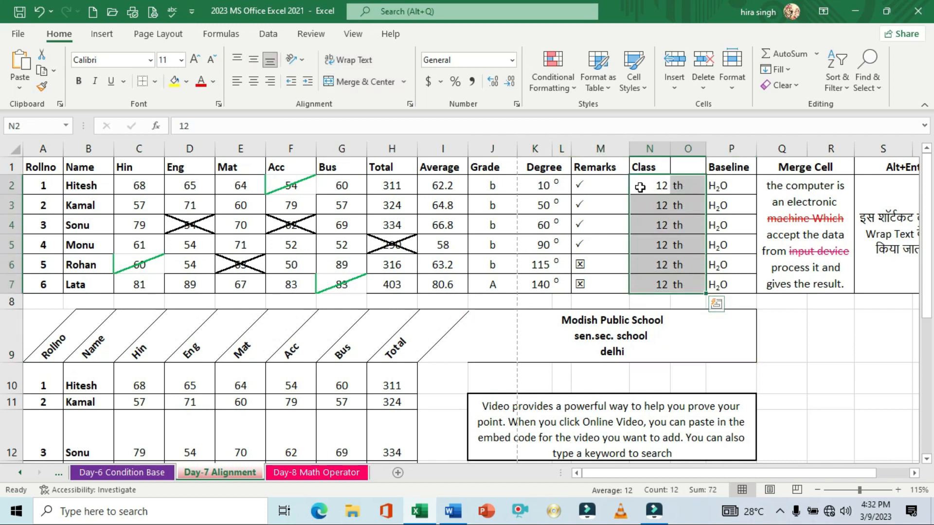
click(654, 185)
drag(673, 185, 681, 287)
click(674, 208)
click(788, 358)
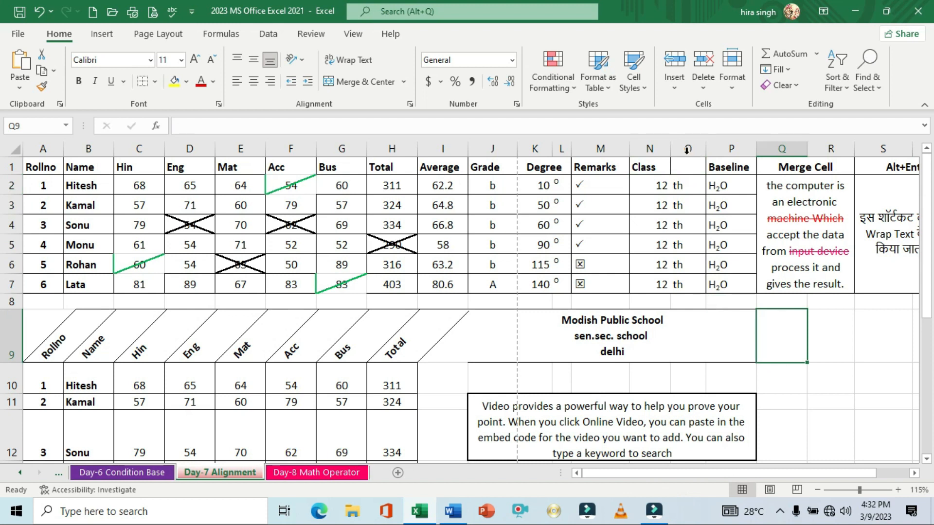
- Merge and center the Class header across cells N1:O1
drag(661, 166, 686, 167)
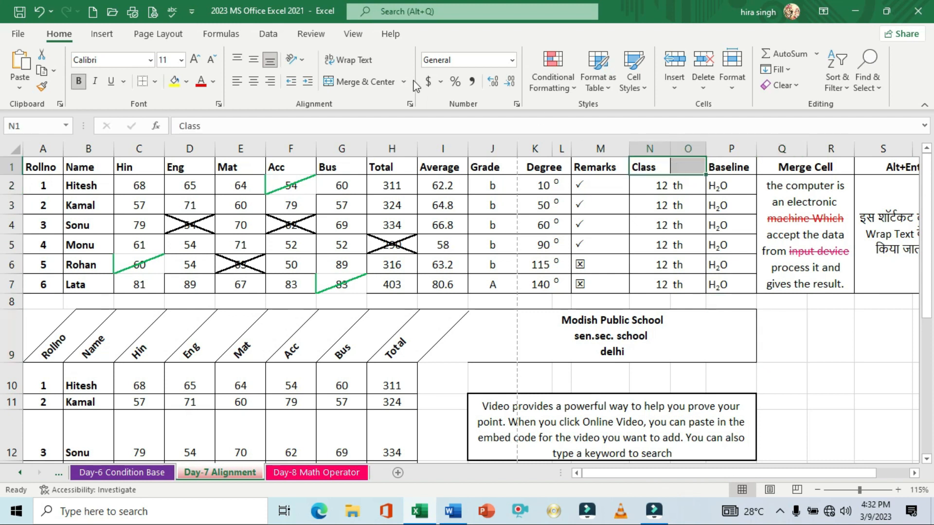
click(375, 87)
click(676, 203)
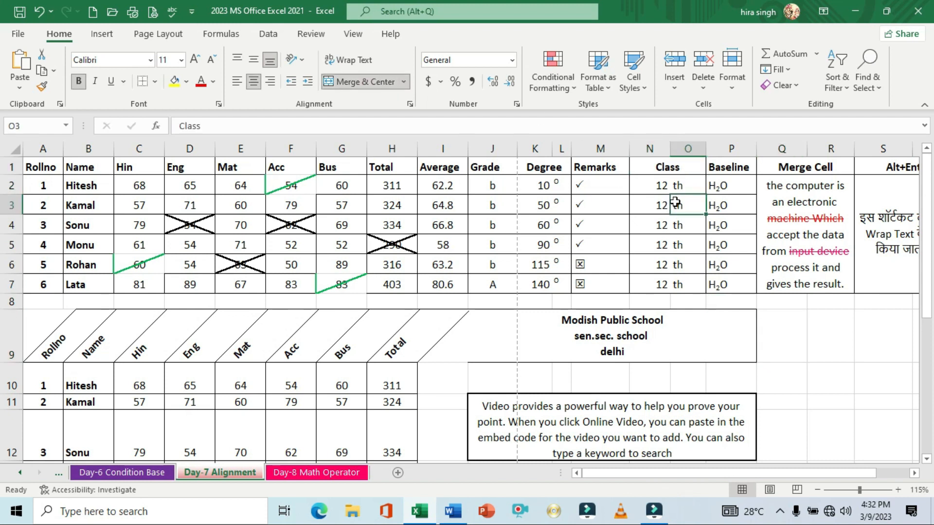
click(673, 168)
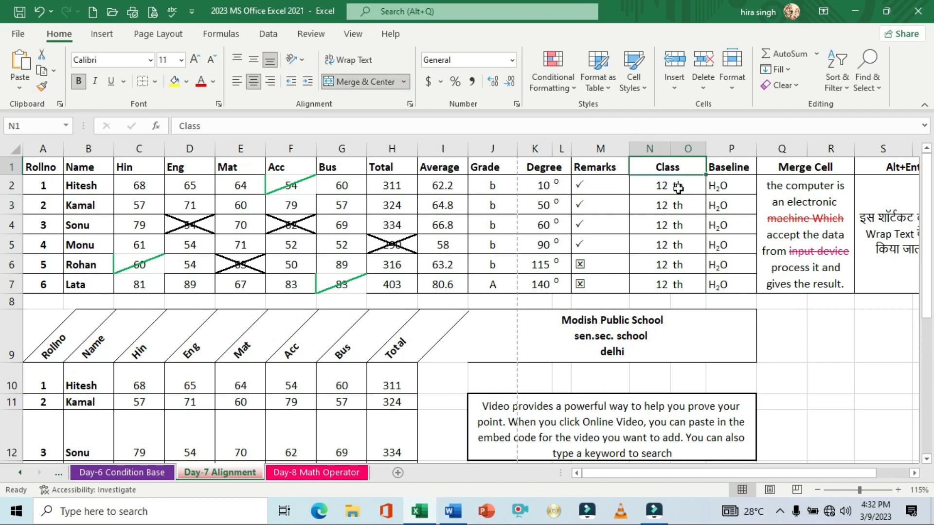
- Apply the Superscript font effect to the th suffixes in cells O2:O7
drag(678, 187, 684, 286)
key(ctrl+1)
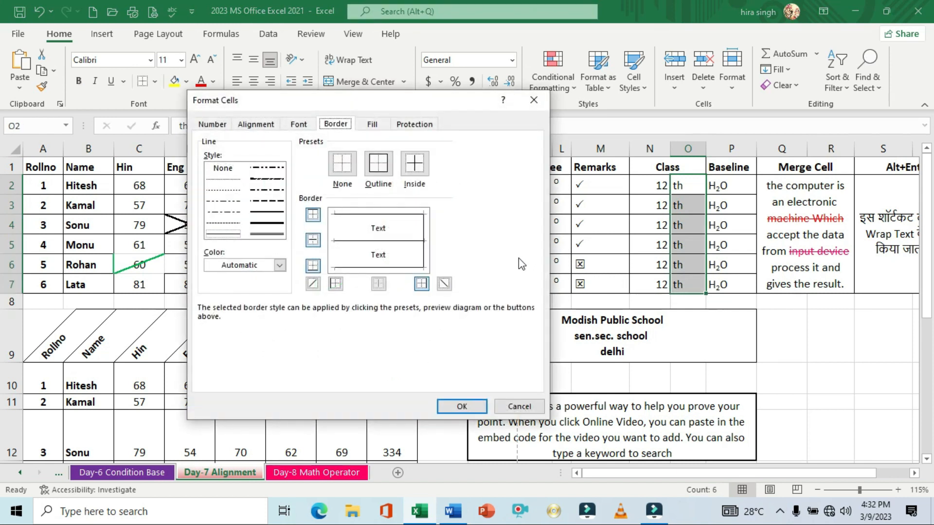
click(299, 125)
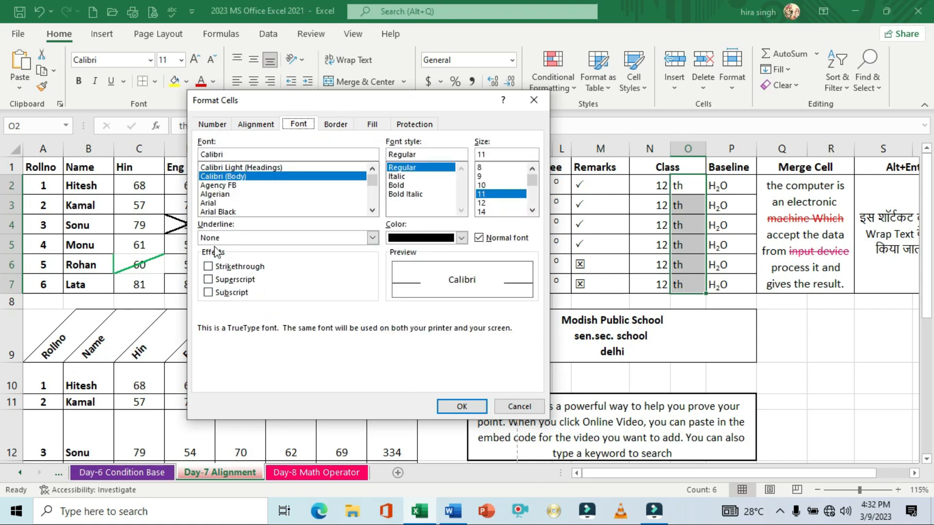
click(210, 280)
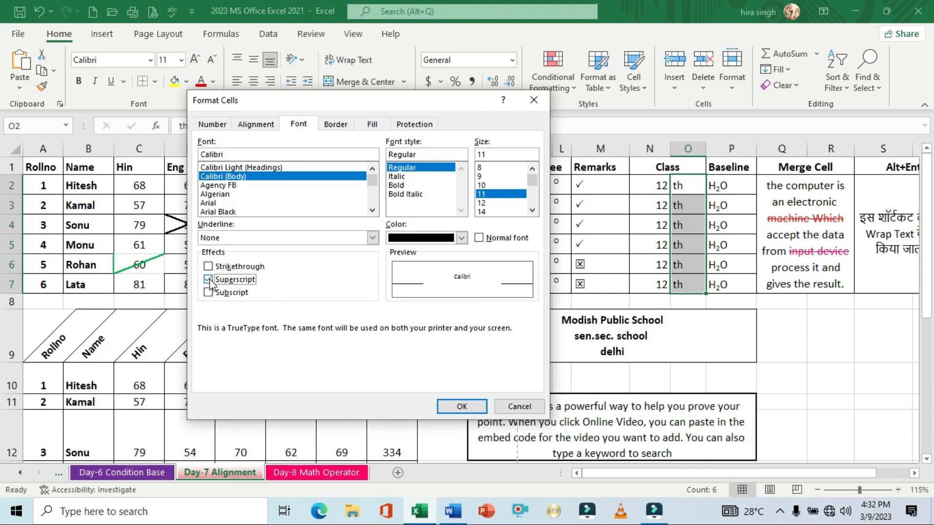
click(462, 407)
click(701, 352)
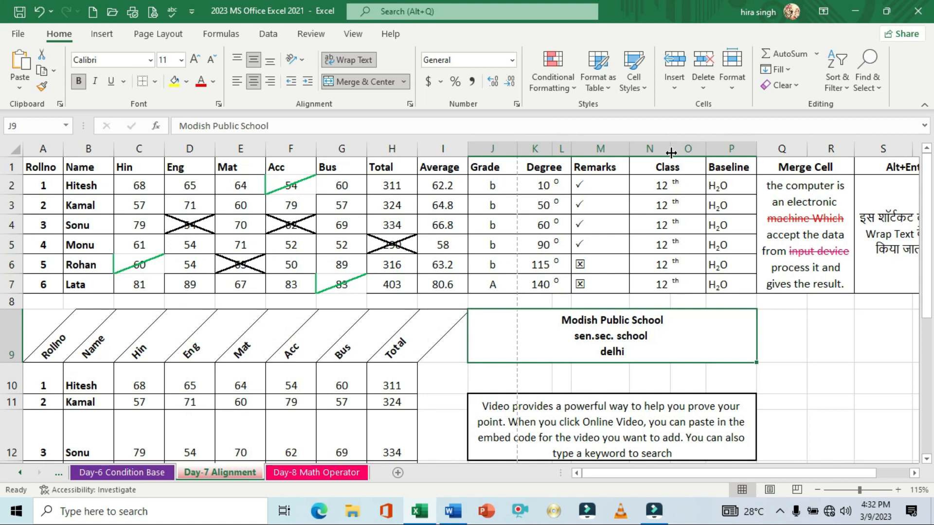
- Narrow columns N and O so the class numbers and their th suffixes fit compactly under the Class header
mouse_move(670, 150)
mouse_down()
mouse_move(695, 149)
mouse_move(651, 146)
mouse_move(674, 147)
mouse_up()
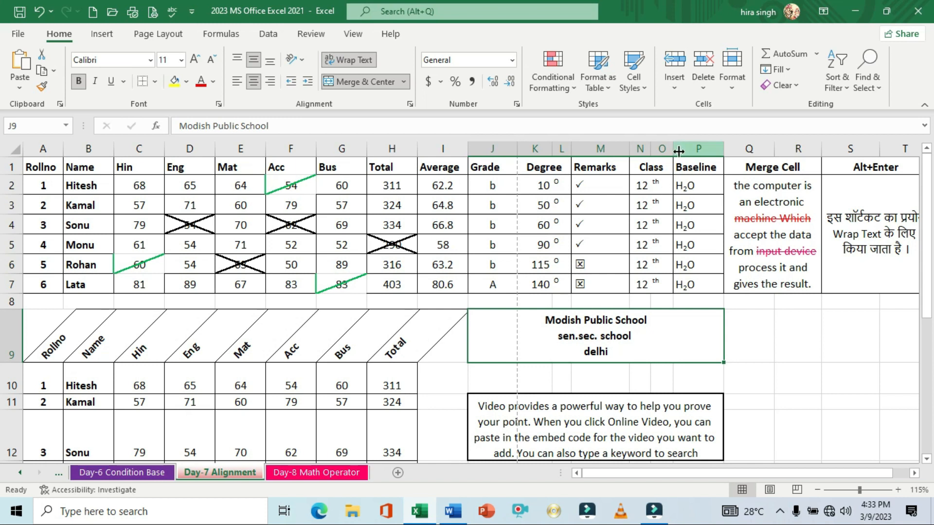
drag(674, 148, 681, 151)
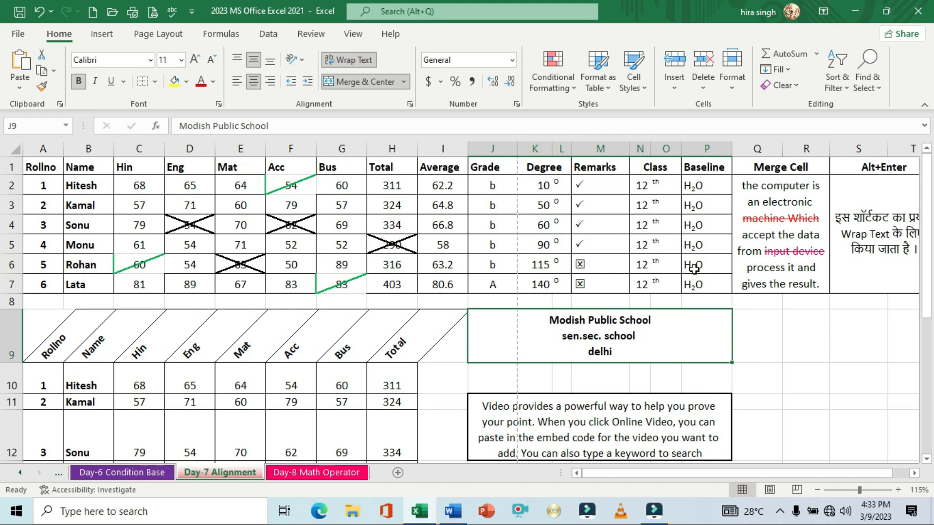
scroll(693, 269, down, 4)
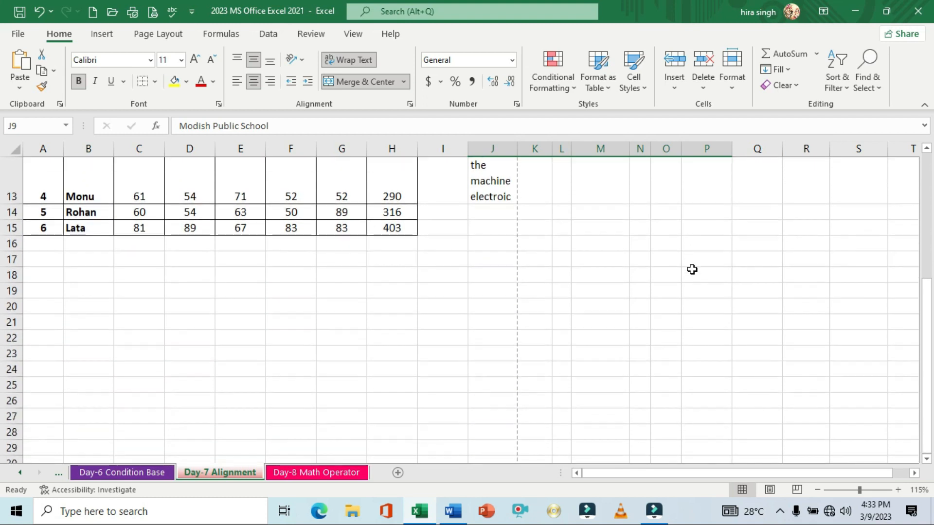
click(598, 231)
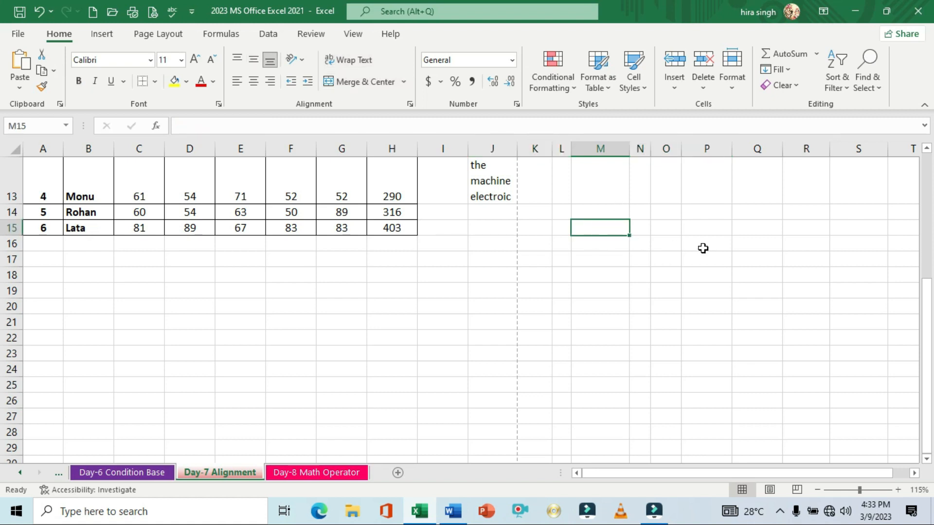
scroll(685, 284, up, 3)
scroll(689, 285, up, 1)
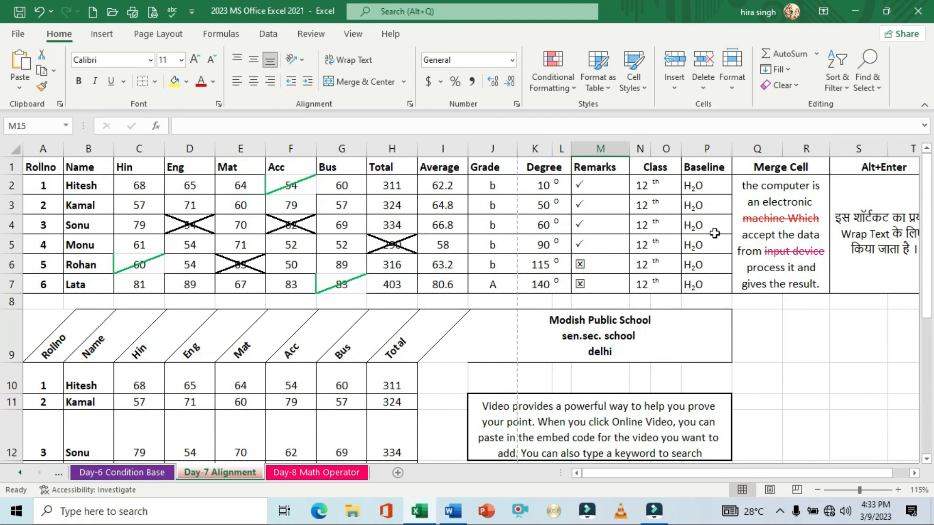
scroll(711, 249, down, 1)
scroll(710, 248, down, 3)
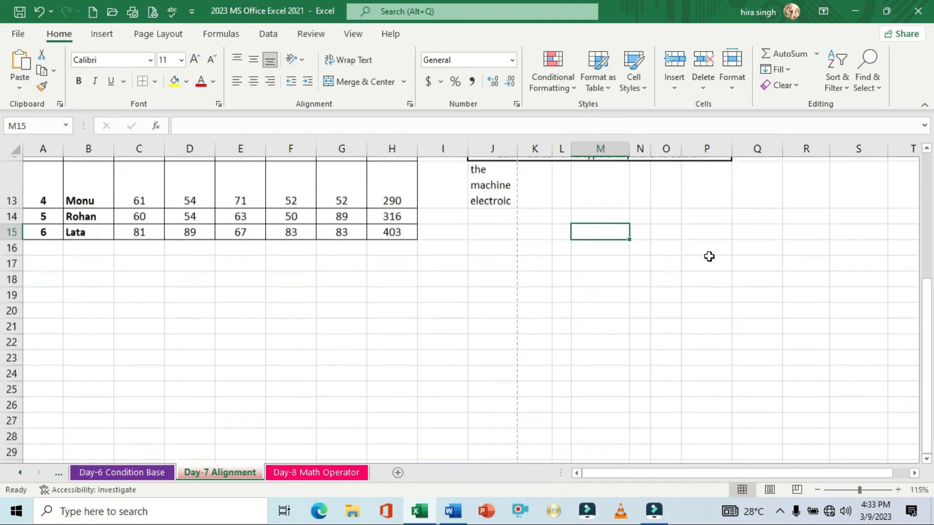
- Enter H, 2 and O in cells M15, N15 and O15 below the tables
scroll(598, 266, up, 5)
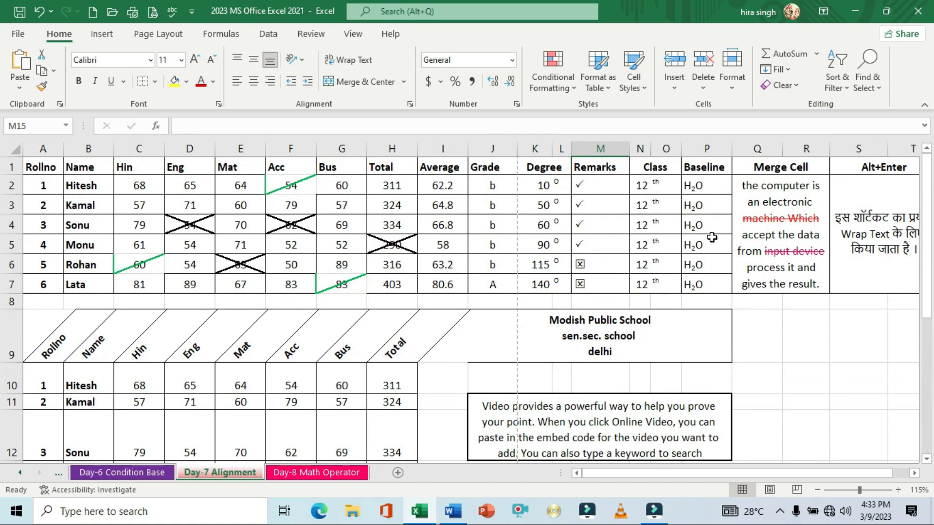
scroll(691, 281, down, 4)
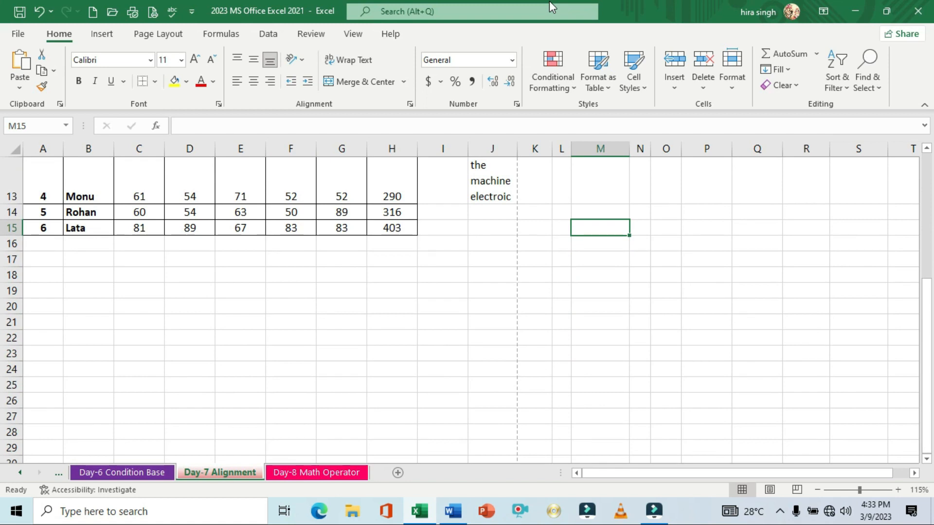
text(H)
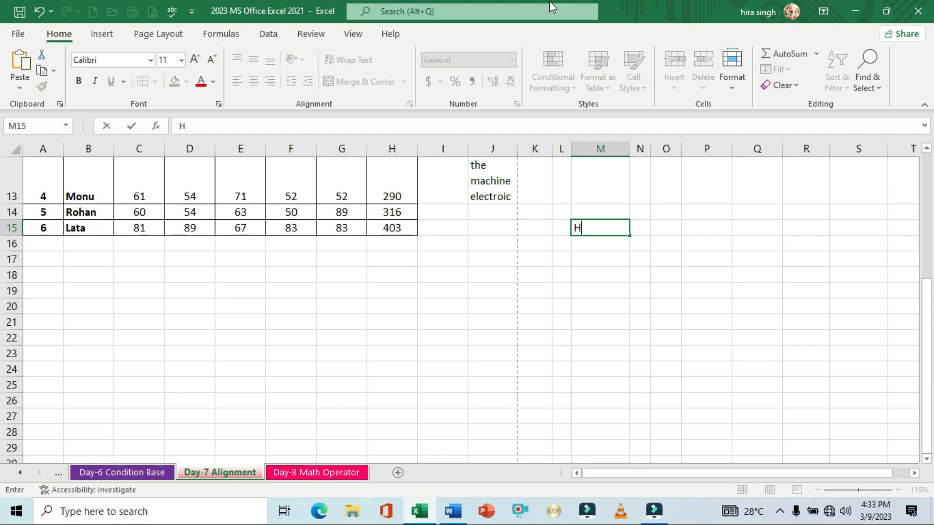
key(Tab)
text(2)
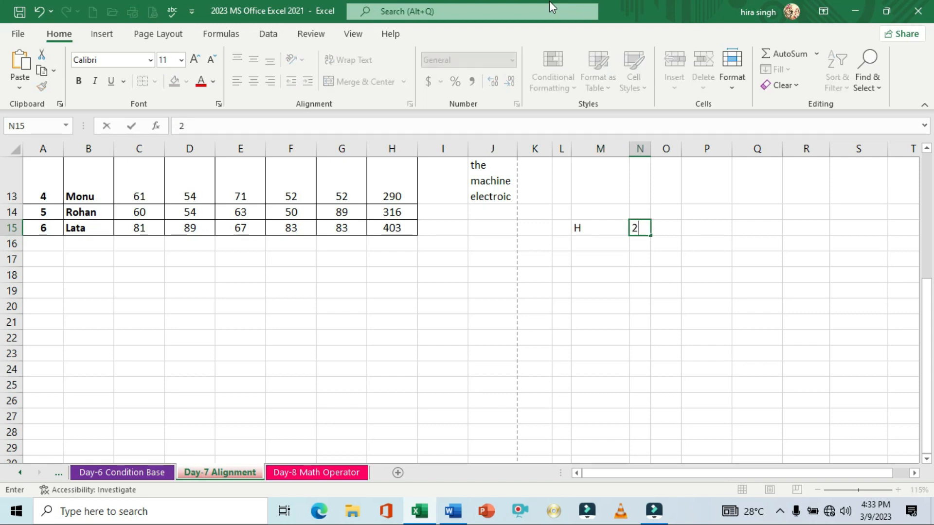
key(Tab)
text(O)
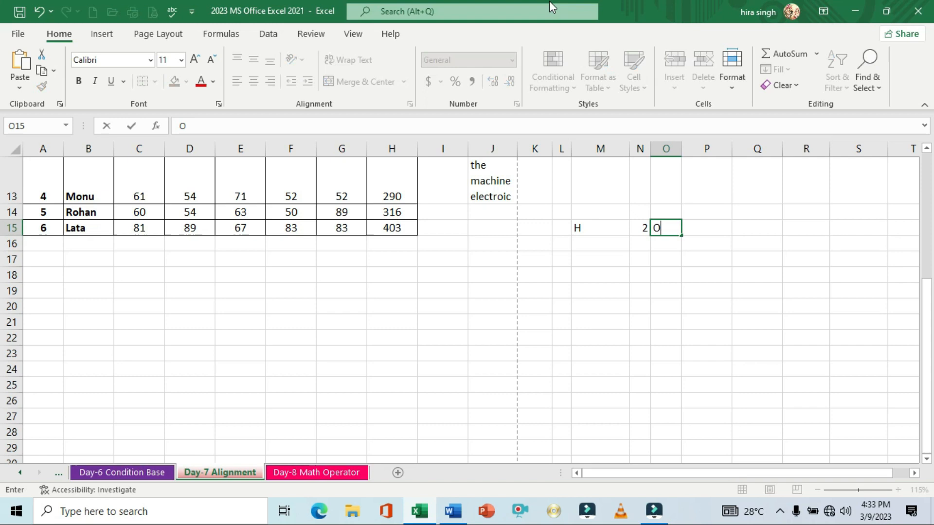
- Fill the H, 2 and O entries from M15:O15 down through row 27
click(616, 259)
drag(601, 228, 681, 425)
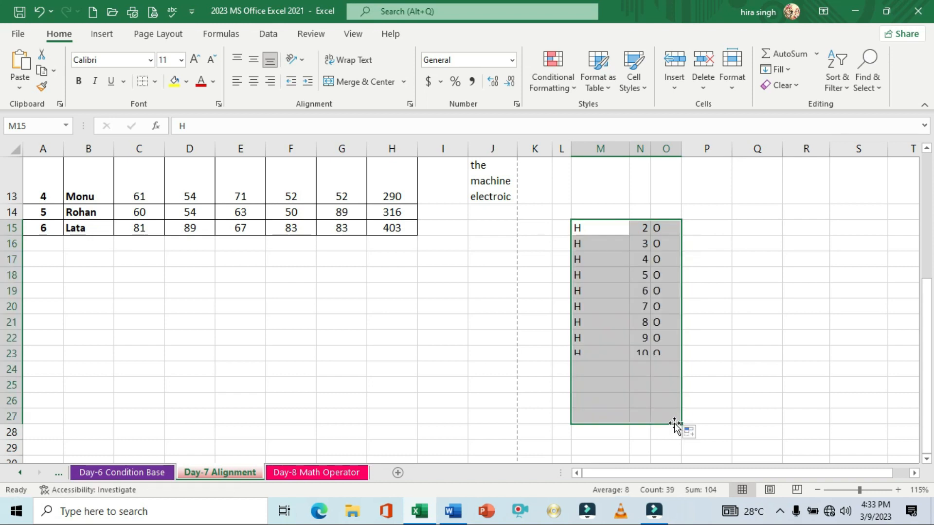
click(735, 336)
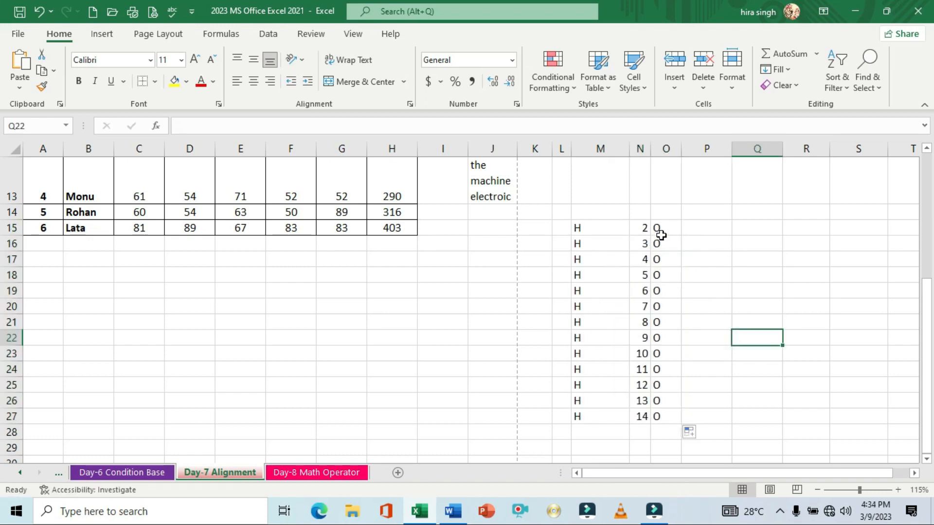
- Replace the incremented numbers in N15:N27 by copying the 2 from N15 down the range
click(645, 230)
drag(645, 229, 642, 415)
key(ctrl+d)
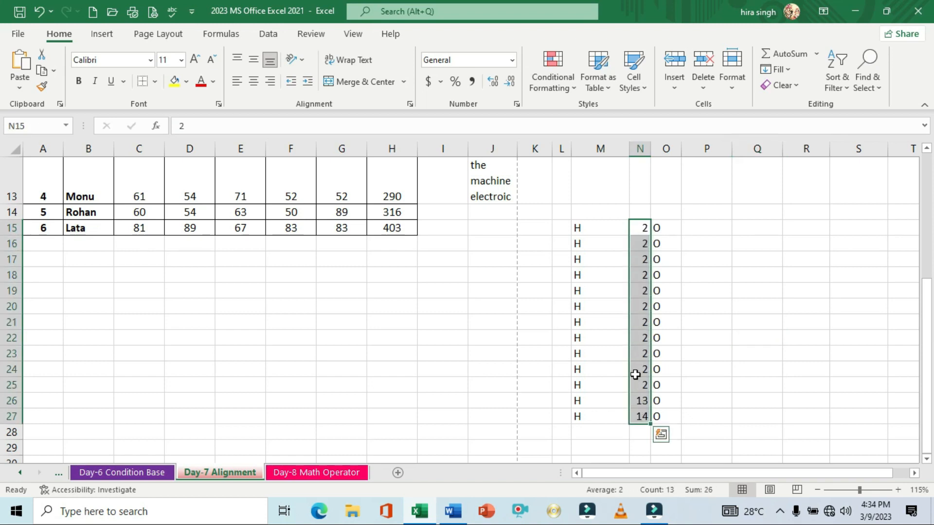
click(703, 271)
- Narrow columns M, N and O so the H, 2 and O characters sit close together
mouse_move(630, 149)
mouse_down()
mouse_move(597, 150)
mouse_move(645, 149)
mouse_move(635, 149)
mouse_up()
drag(610, 228, 610, 414)
drag(595, 150, 609, 152)
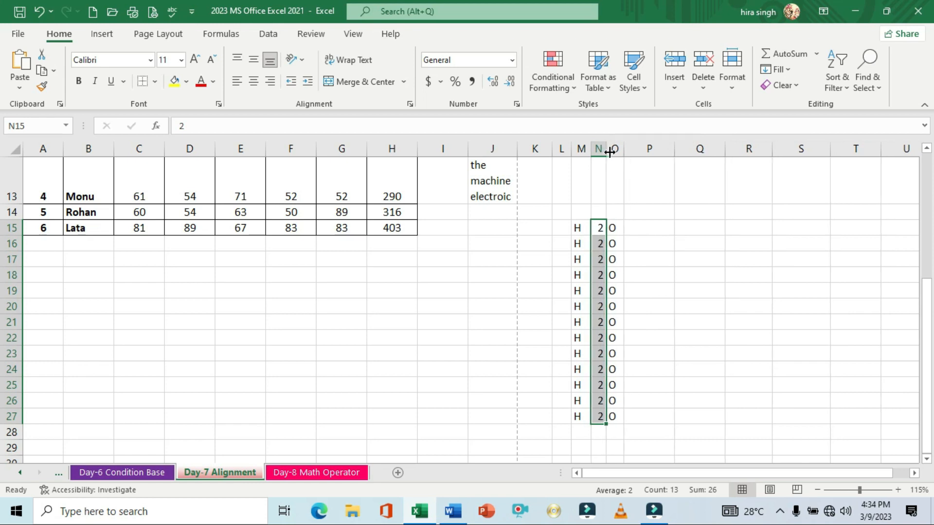
- Apply the Subscript font effect to the 2s in cells N15:N27
key(ctrl+1)
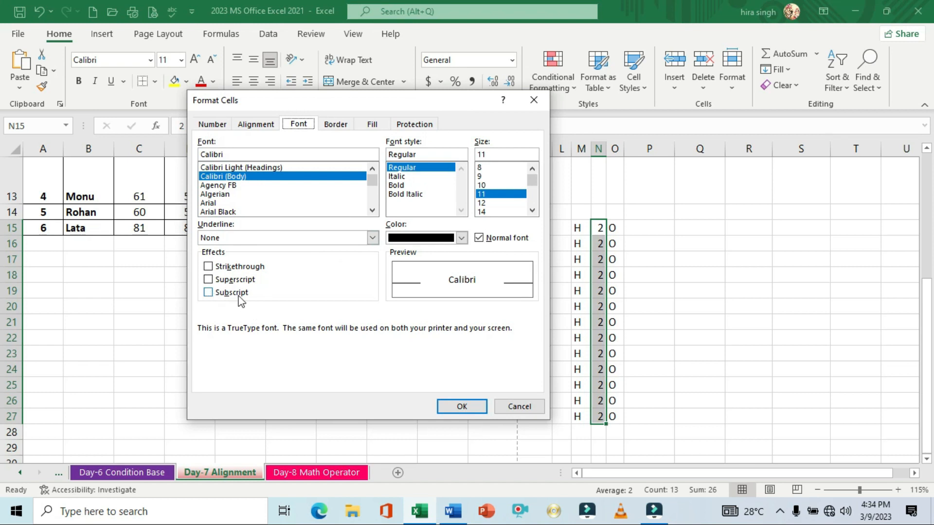
click(209, 293)
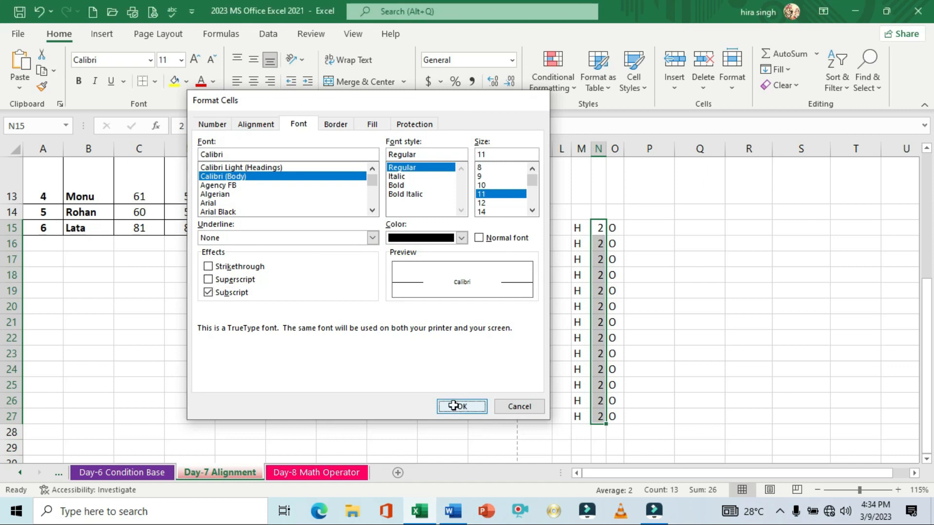
click(453, 406)
click(649, 343)
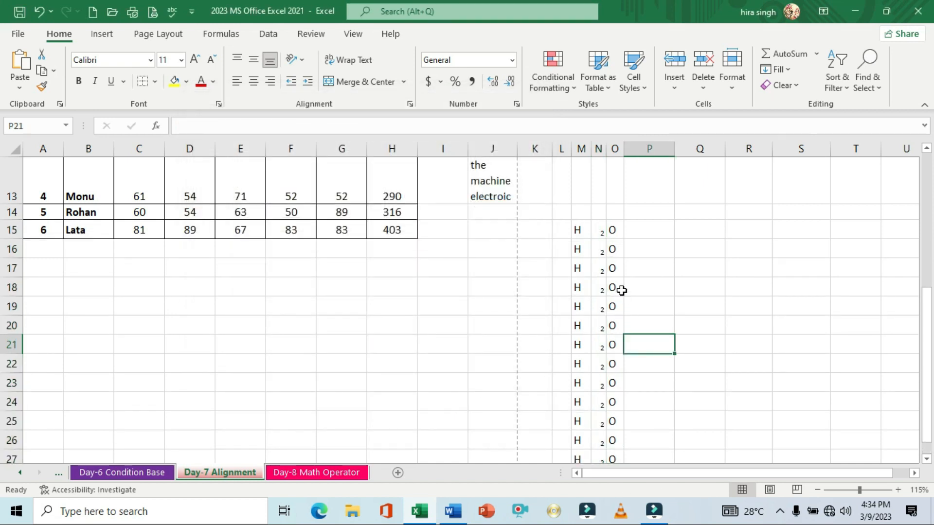
scroll(607, 265, down, 2)
scroll(605, 284, up, 2)
- Right-align the H entries in cells M15:M27
drag(581, 230, 578, 459)
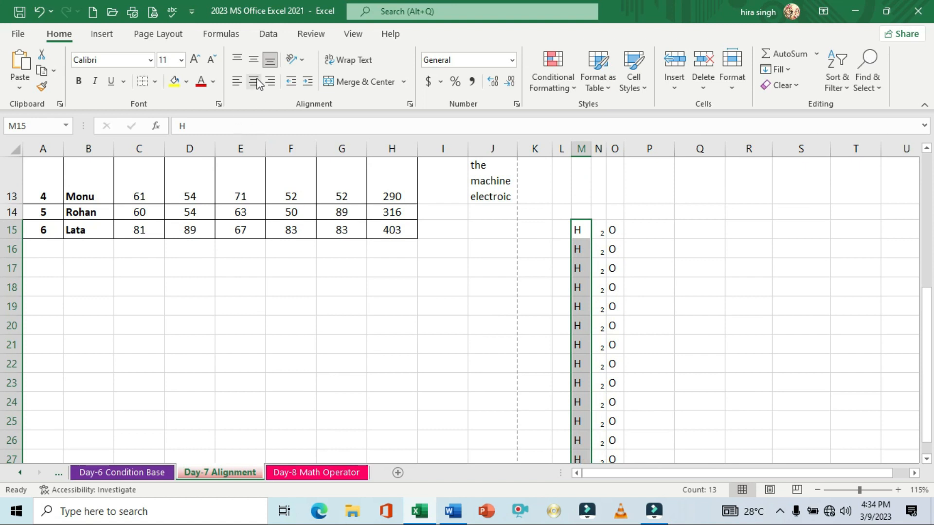
click(271, 82)
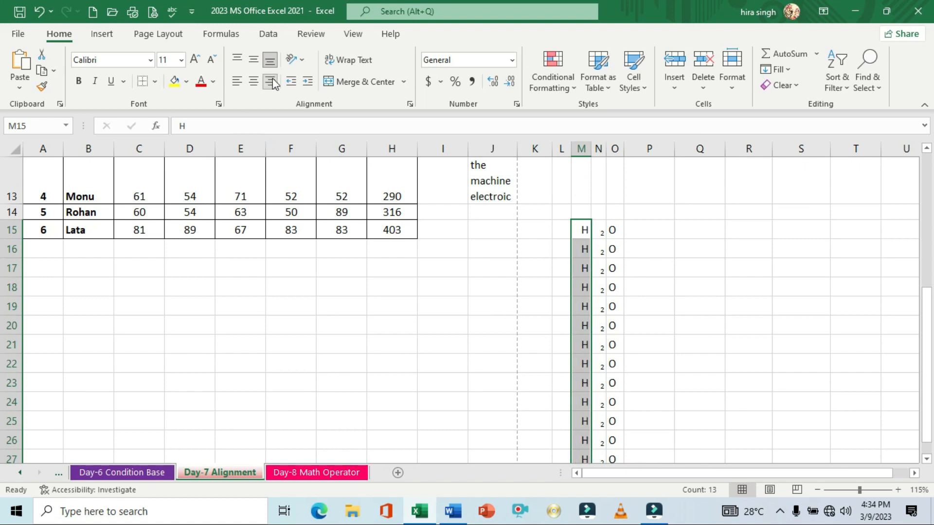
click(628, 251)
- Left-align the subscript 2s in N15:N27 and narrow columns N and O further
drag(603, 232, 596, 409)
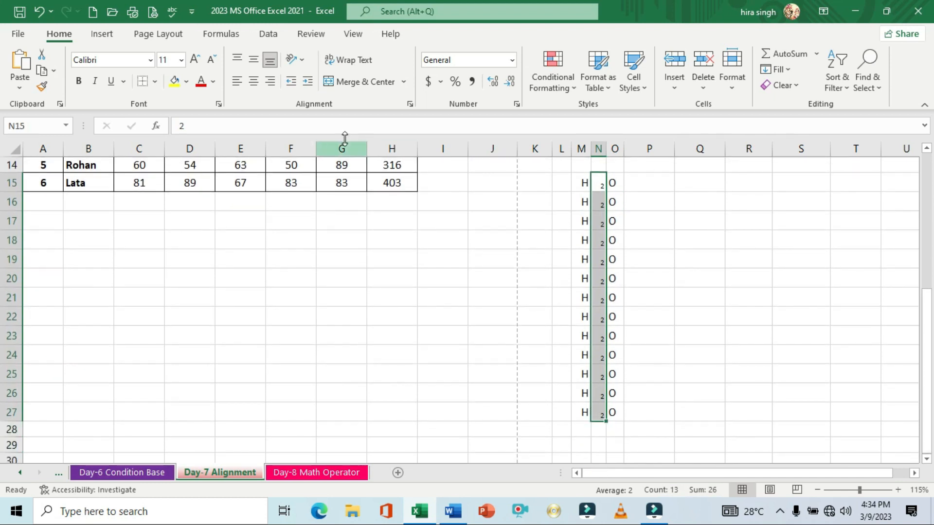
click(671, 219)
mouse_move(623, 155)
mouse_down()
mouse_move(604, 149)
mouse_move(617, 150)
mouse_up()
scroll(691, 275, up, 3)
scroll(689, 273, down, 3)
- Apply an outline border around cells M15:O27 without any inside vertical or horizontal lines
drag(582, 184, 611, 408)
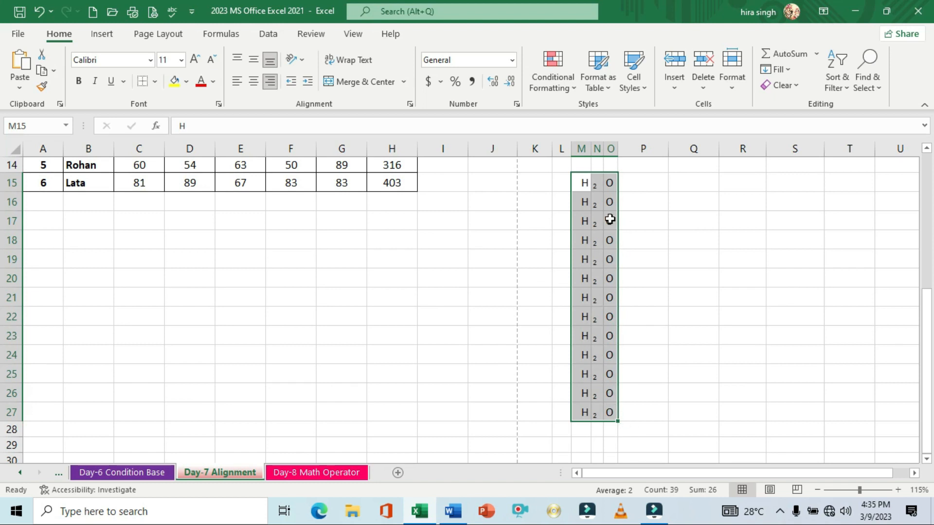
key(ctrl+1)
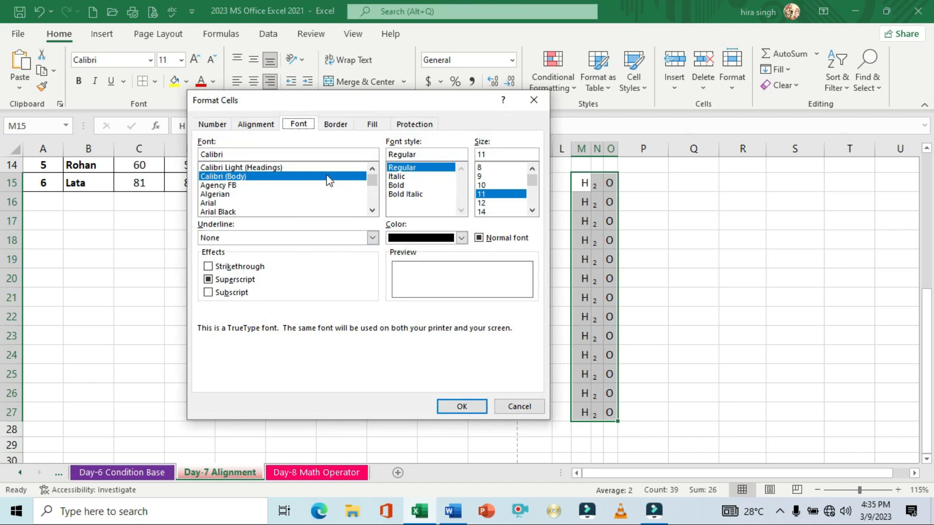
click(338, 126)
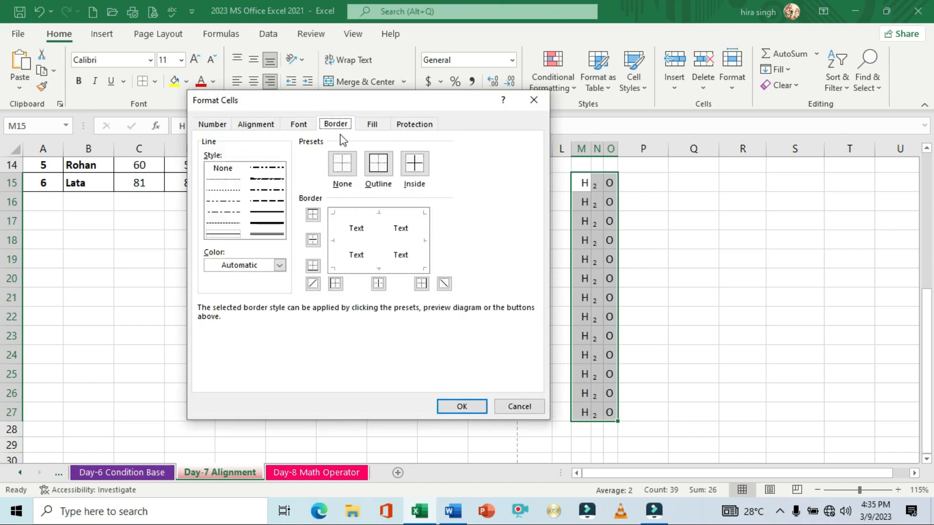
click(379, 166)
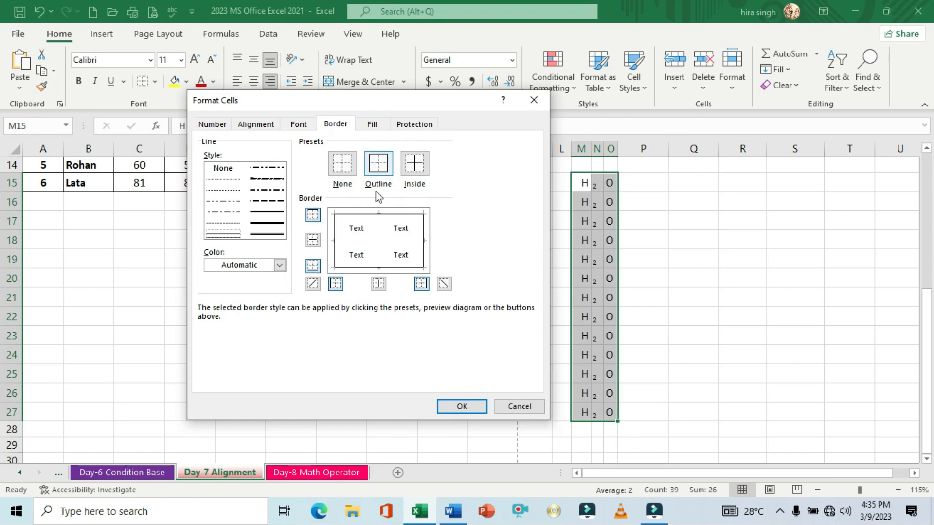
click(381, 247)
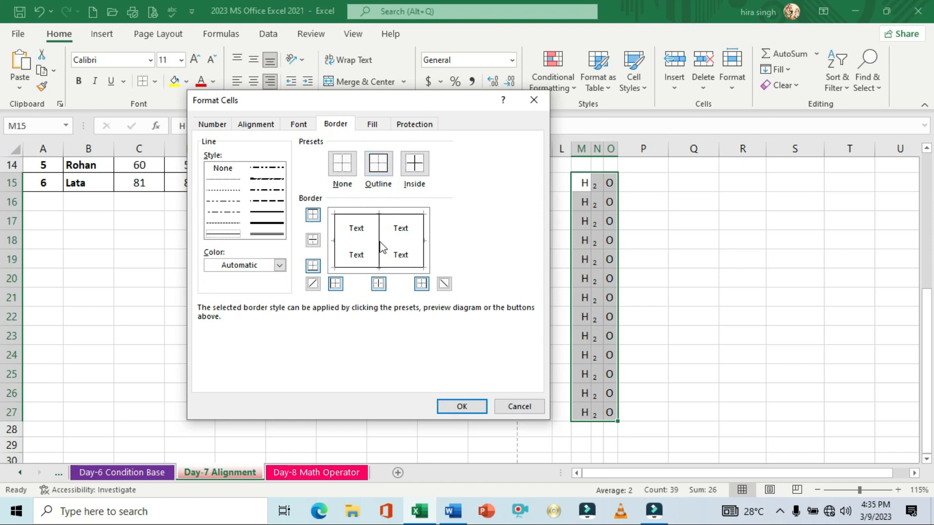
click(381, 243)
click(463, 410)
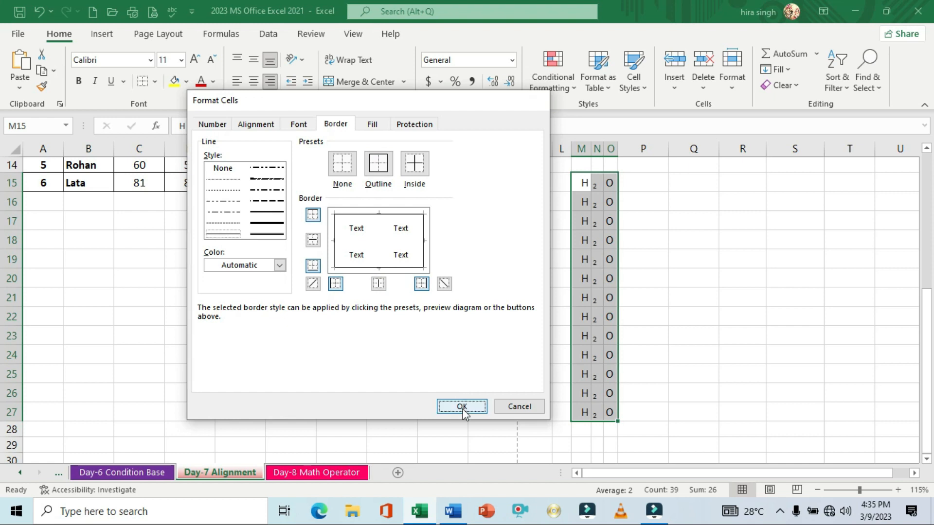
click(672, 326)
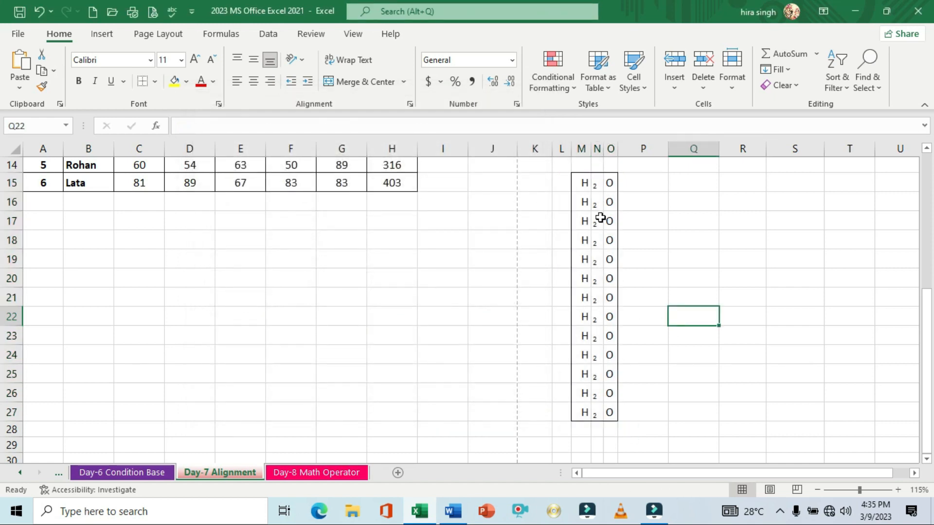
- Check how the bordered H2O block looks on page 2 of the print preview, then return to the sheet
drag(584, 184, 605, 412)
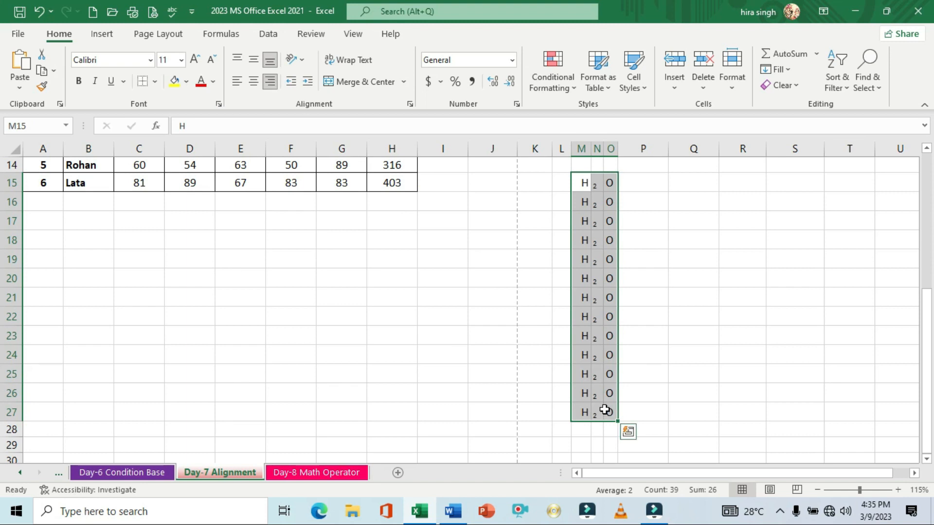
key(ctrl+p)
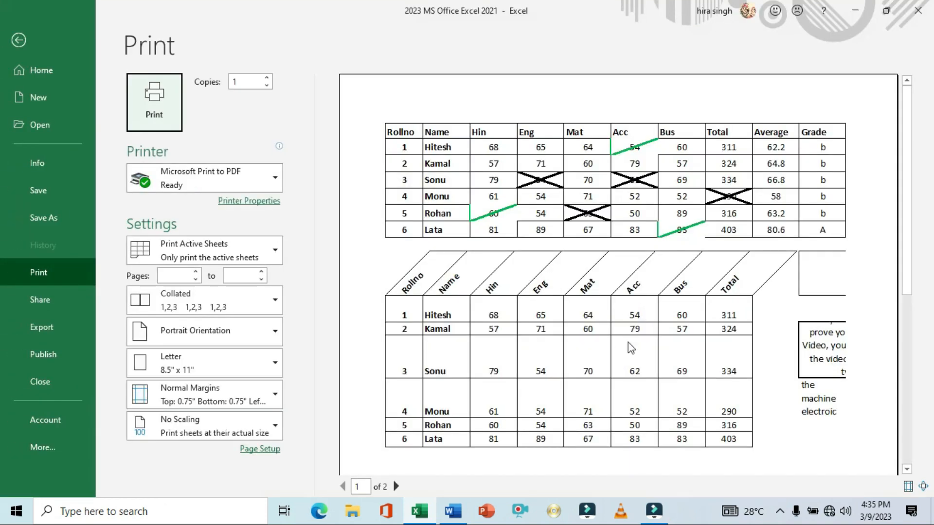
click(397, 486)
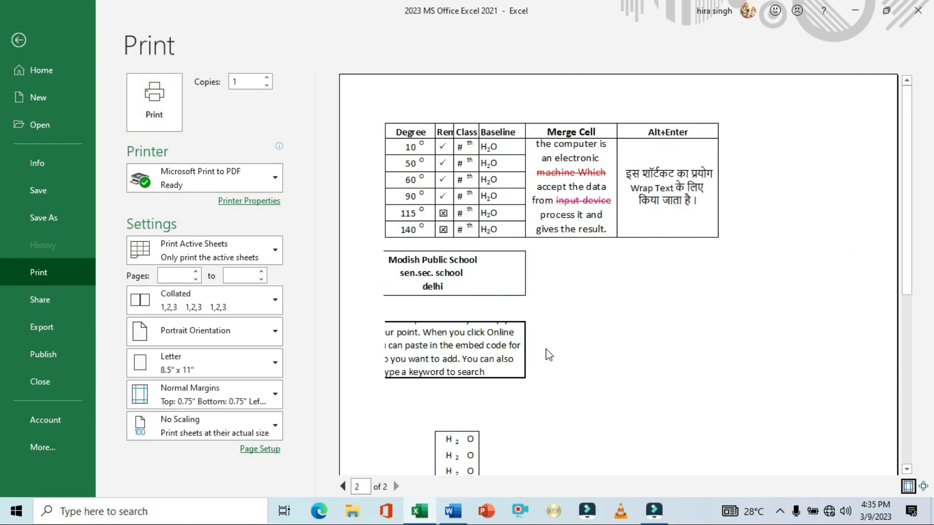
scroll(558, 316, down, 3)
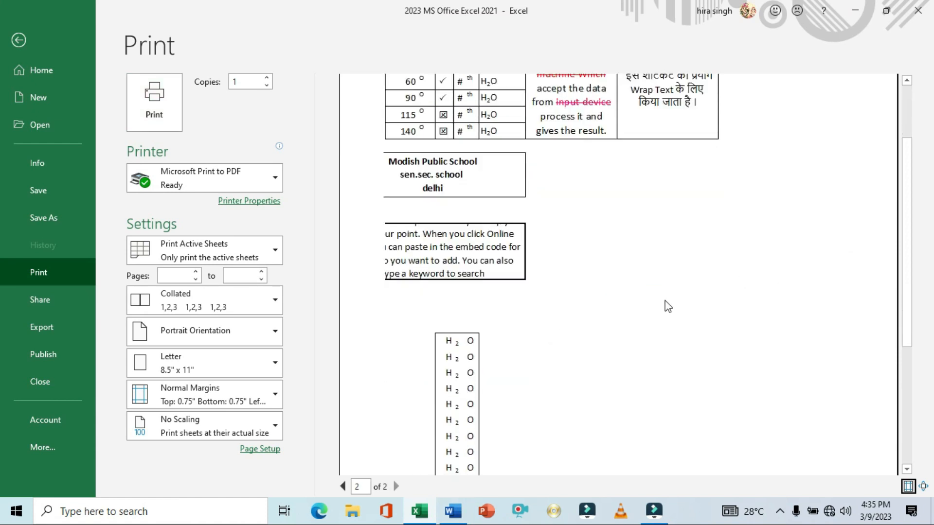
scroll(667, 306, down, 1)
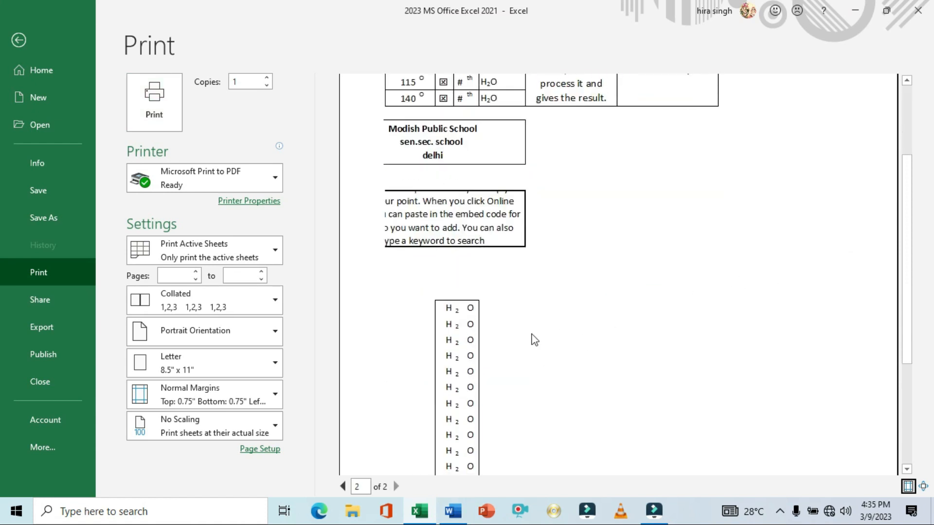
scroll(532, 340, up, 1)
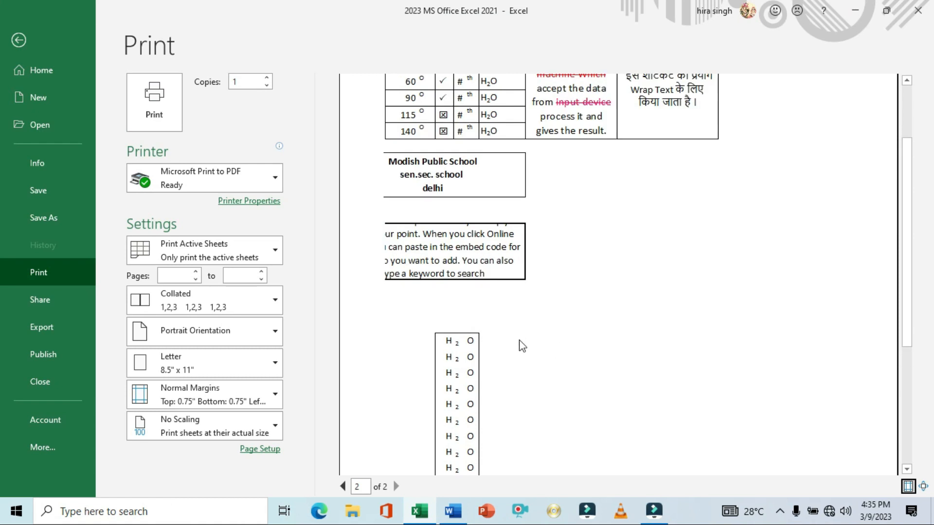
key(Escape)
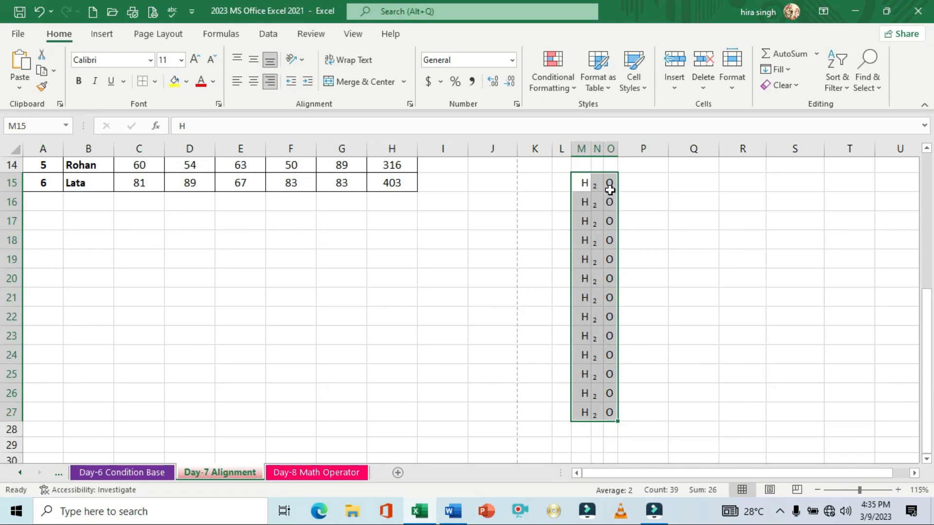
- Narrow column N slightly more to close the gap between the subscript 2s and the Os
drag(604, 149, 601, 149)
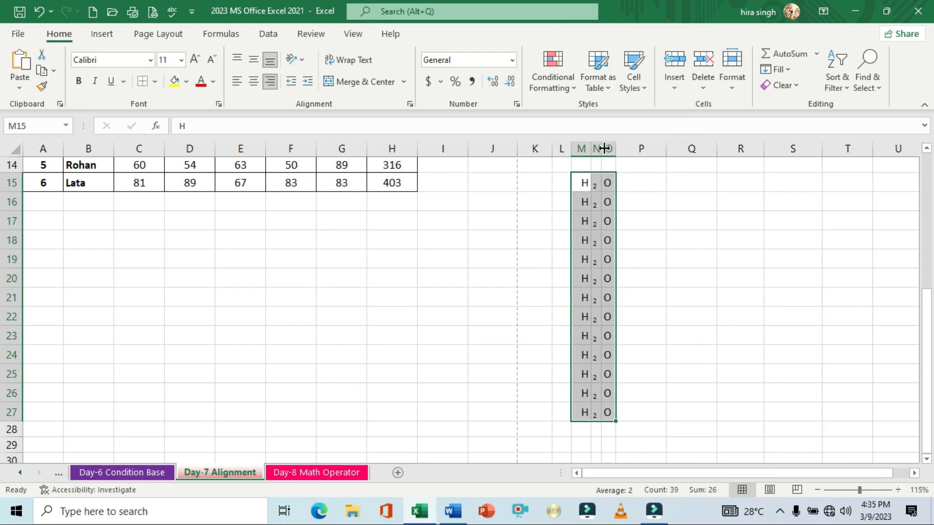
drag(602, 150, 611, 151)
scroll(685, 298, up, 2)
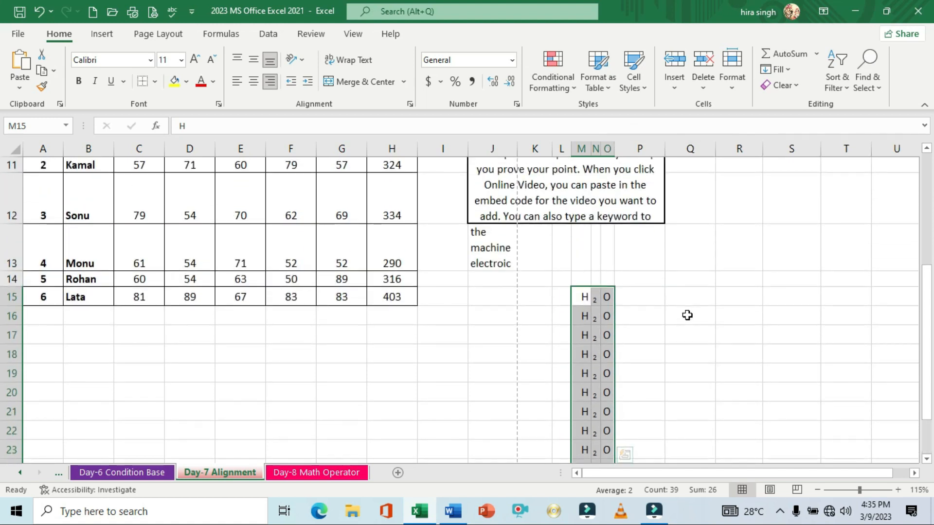
scroll(686, 328, down, 1)
- Enter H2O as a single text entry in cell Q15
click(686, 295)
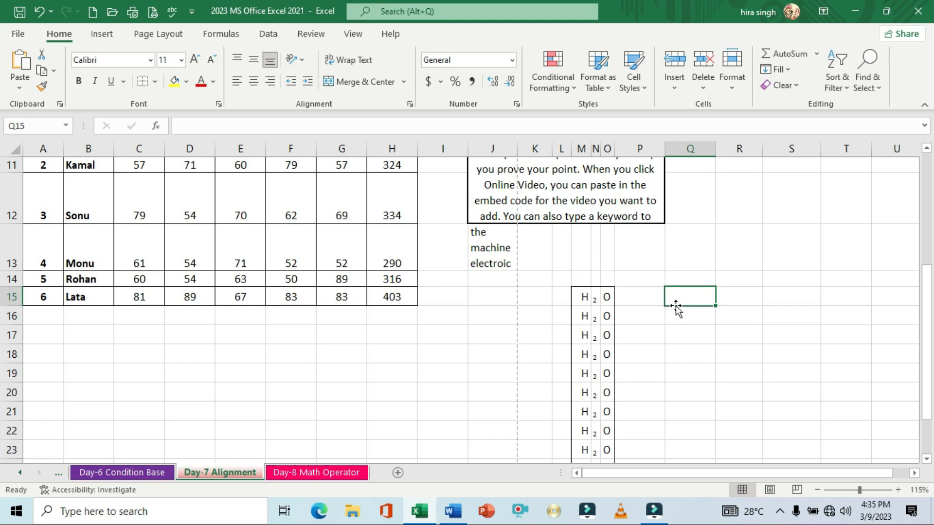
text(H)
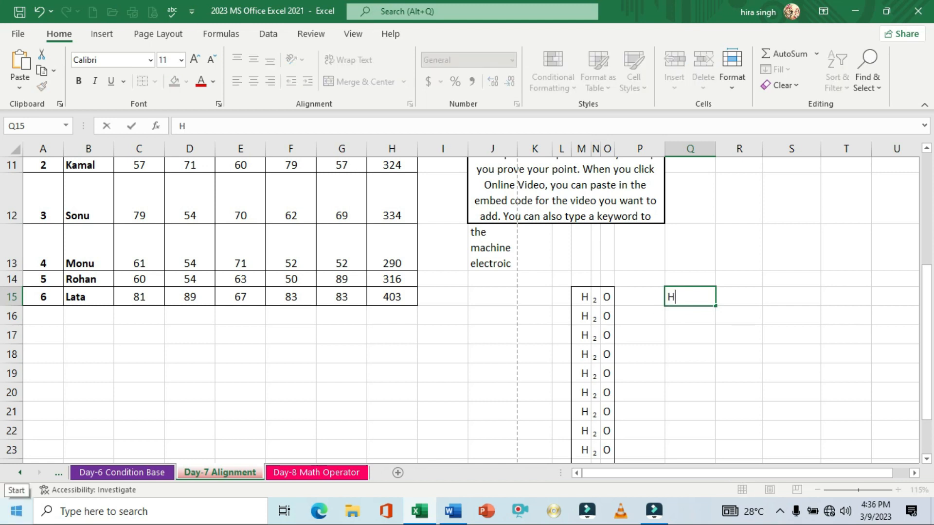
text(2O)
key(Return)
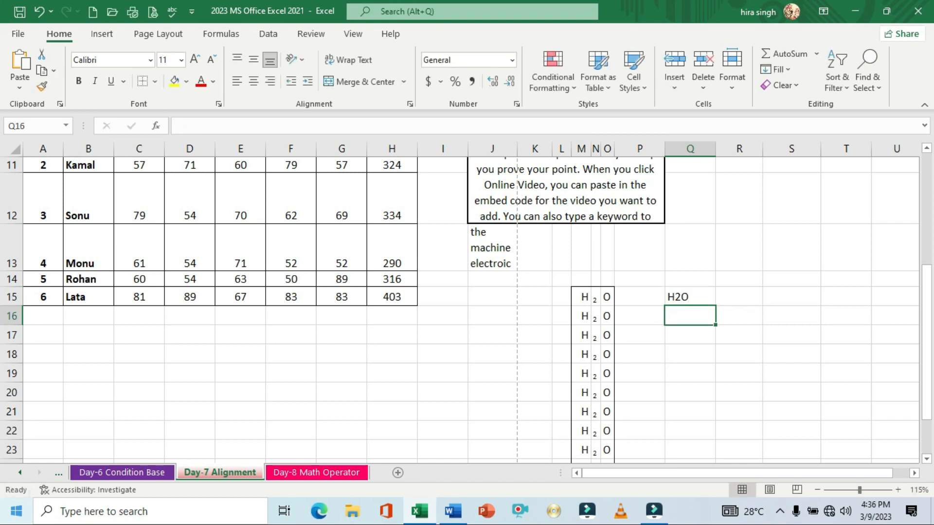
scroll(700, 340, down, 3)
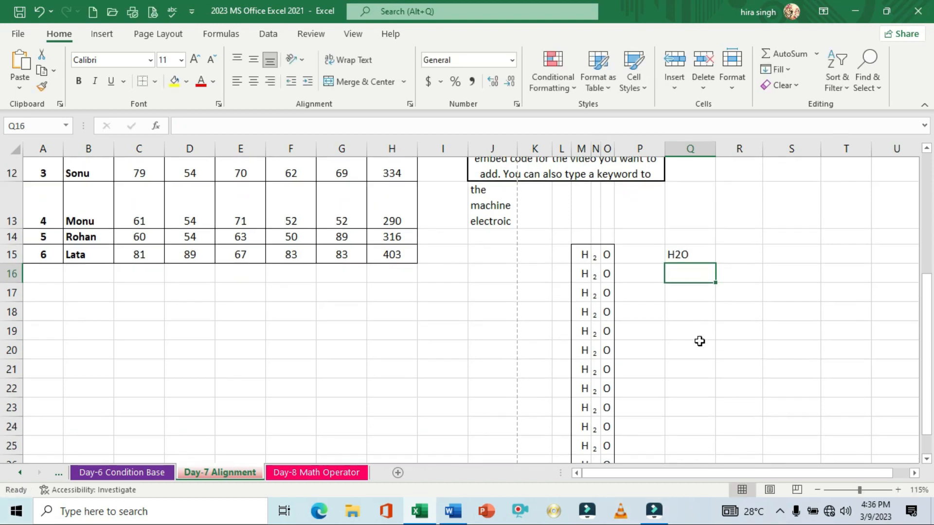
- Format only the 2 of the H2O text in cell Q15 as subscript
click(679, 183)
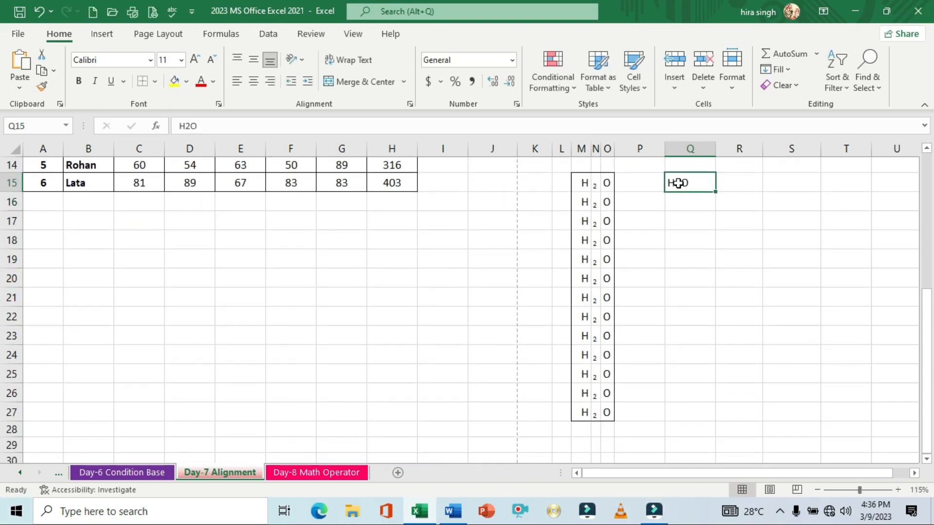
double_click(679, 183)
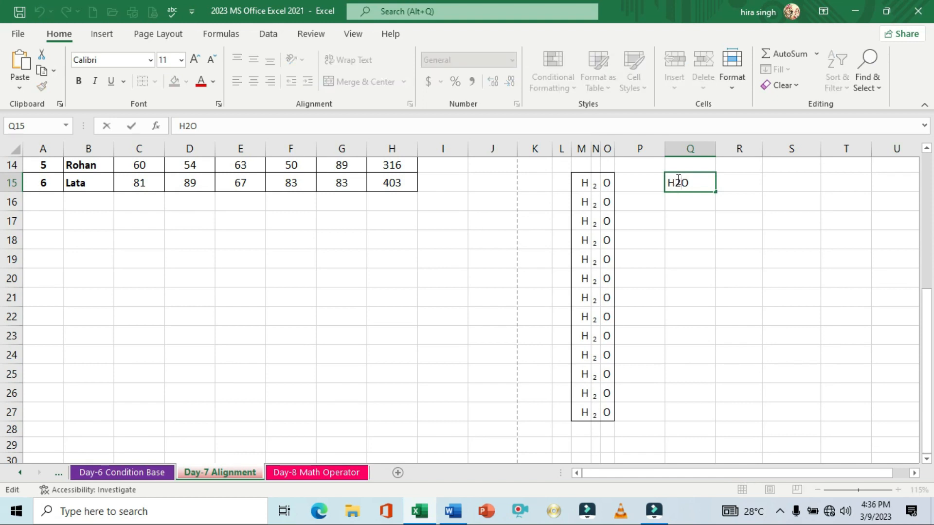
drag(681, 182, 674, 183)
key(ctrl+1)
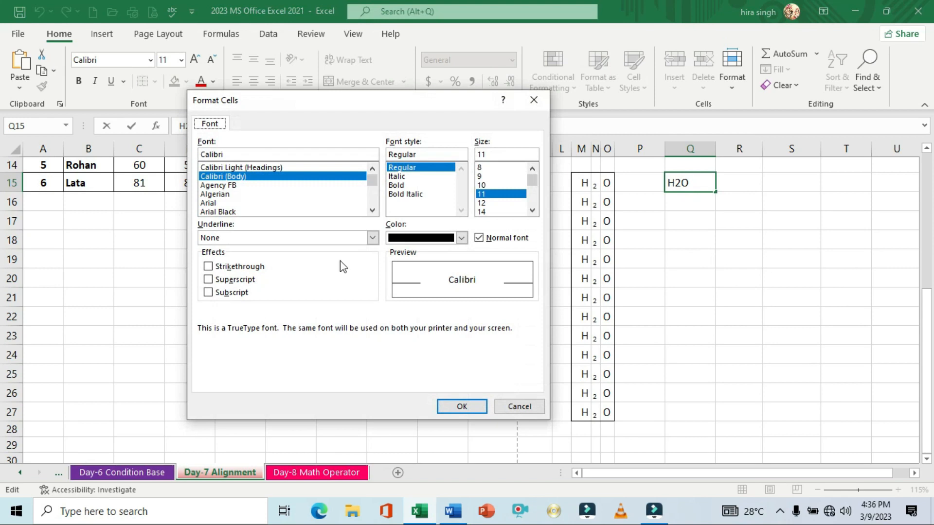
drag(291, 107, 256, 119)
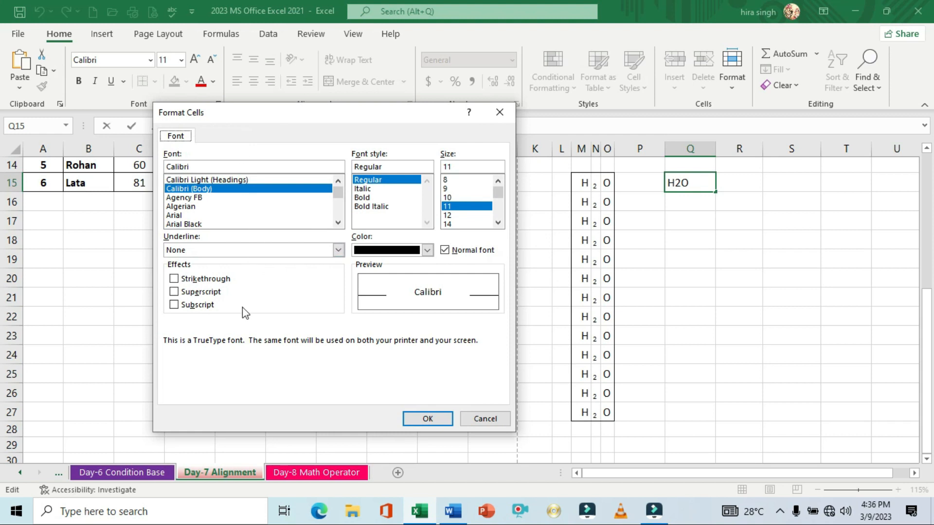
click(174, 305)
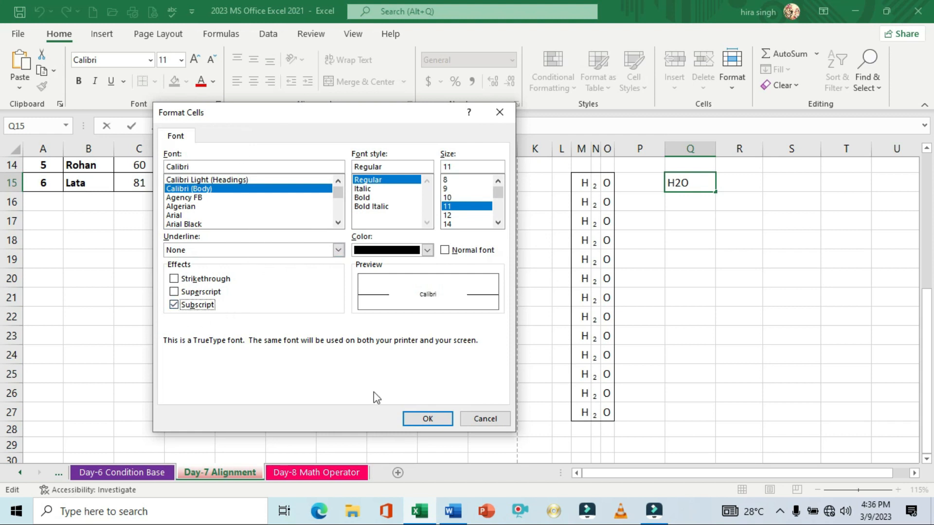
click(427, 419)
click(702, 257)
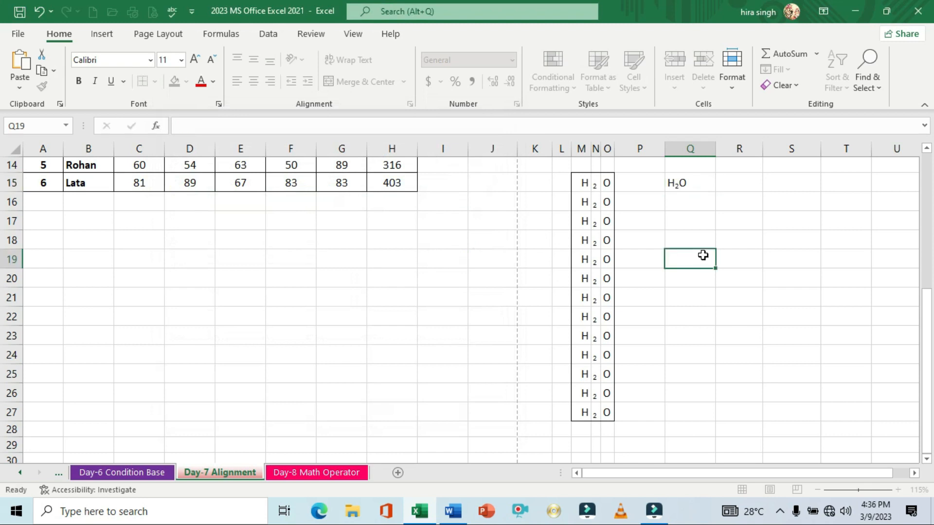
- Fill the subscripted H2O formula text from cell Q15 down to Q27
scroll(704, 255, up, 2)
scroll(700, 298, down, 1)
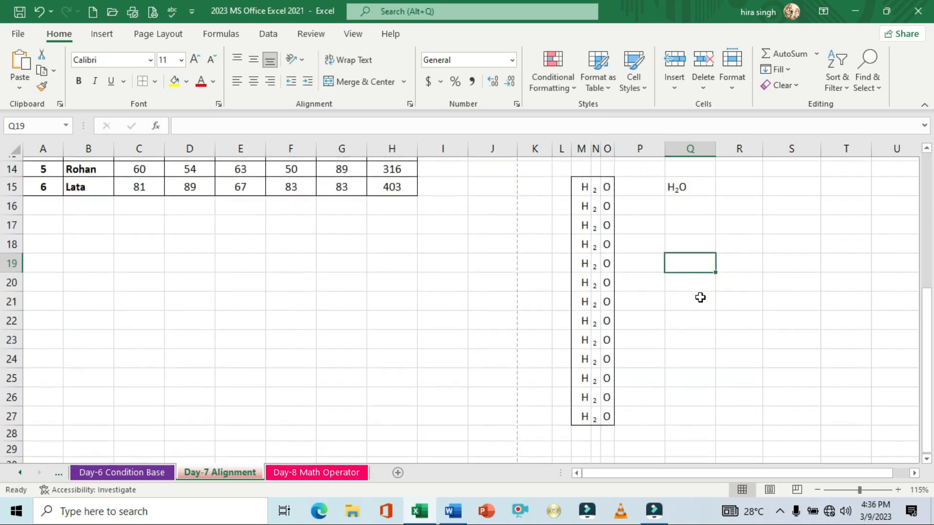
click(702, 186)
drag(716, 193, 700, 421)
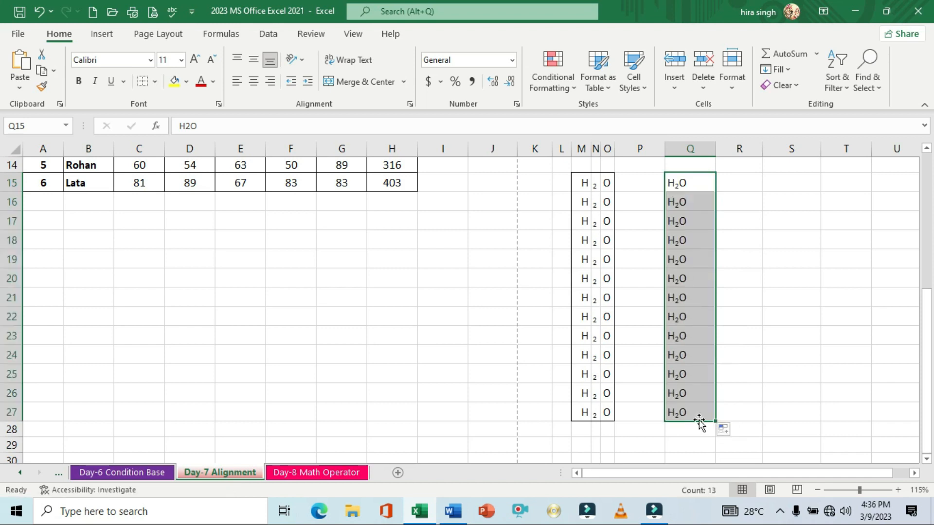
- Clear the copied H2O entries from cells Q16:Q27
click(682, 206)
drag(683, 204, 682, 410)
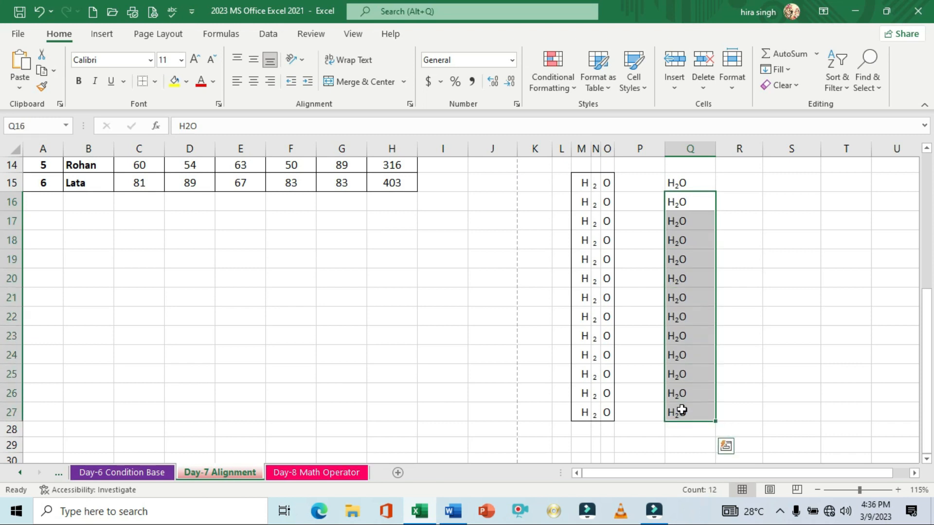
key(Delete)
- Enter C2O as a single text entry in cell Q16
click(690, 210)
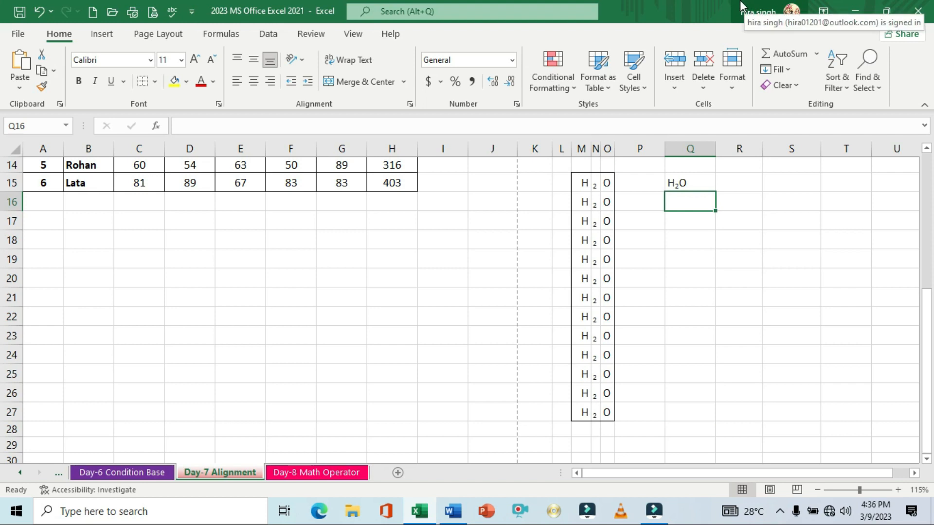
text(c)
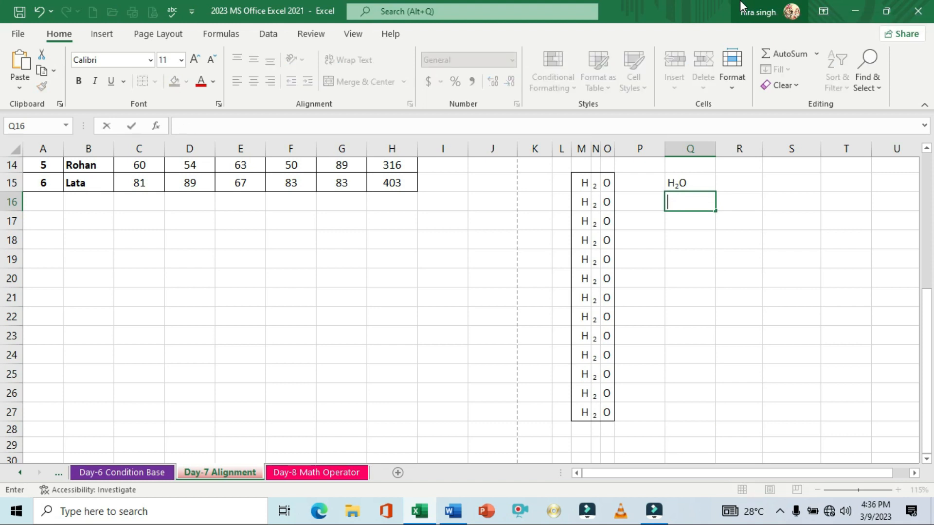
text(@)
key(BackSpace)
text(2O)
key(Return)
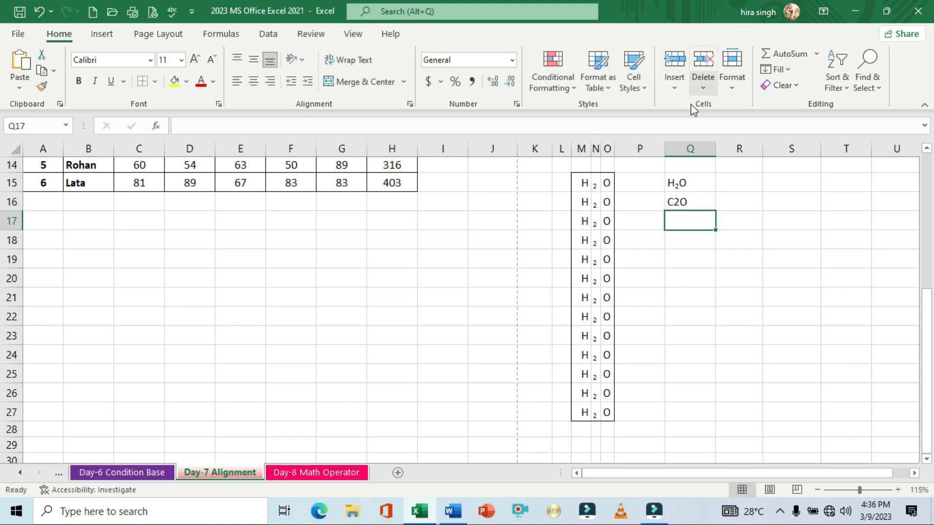
- Format only the 2 of the C2O text in cell Q16 as subscript
click(673, 205)
double_click(674, 204)
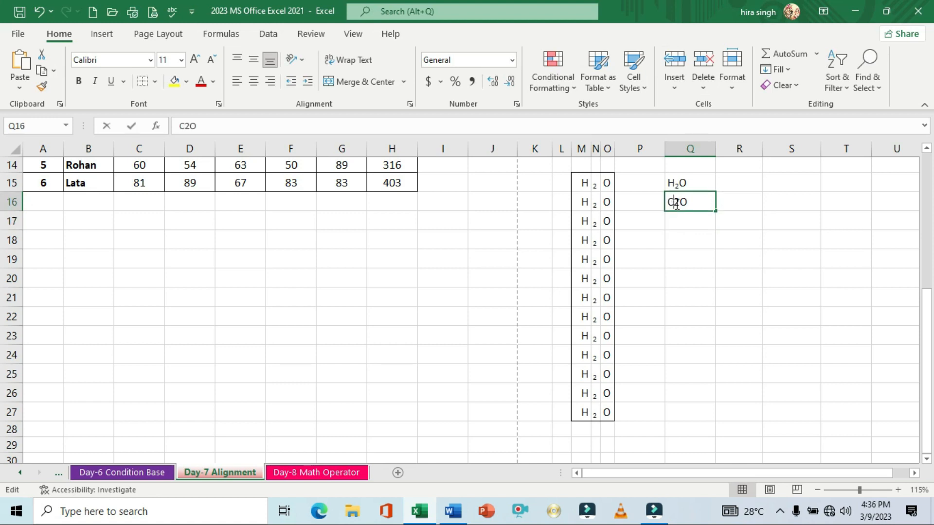
drag(674, 204, 680, 204)
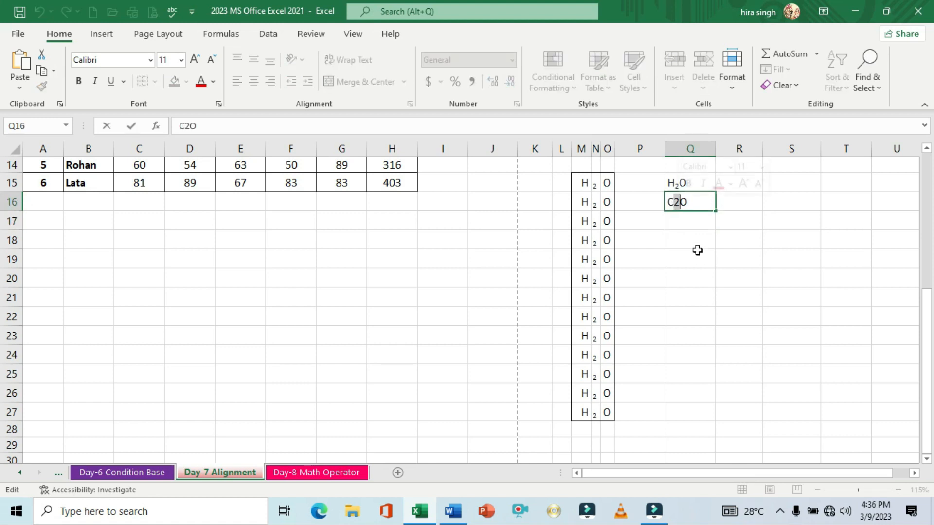
key(ctrl+1)
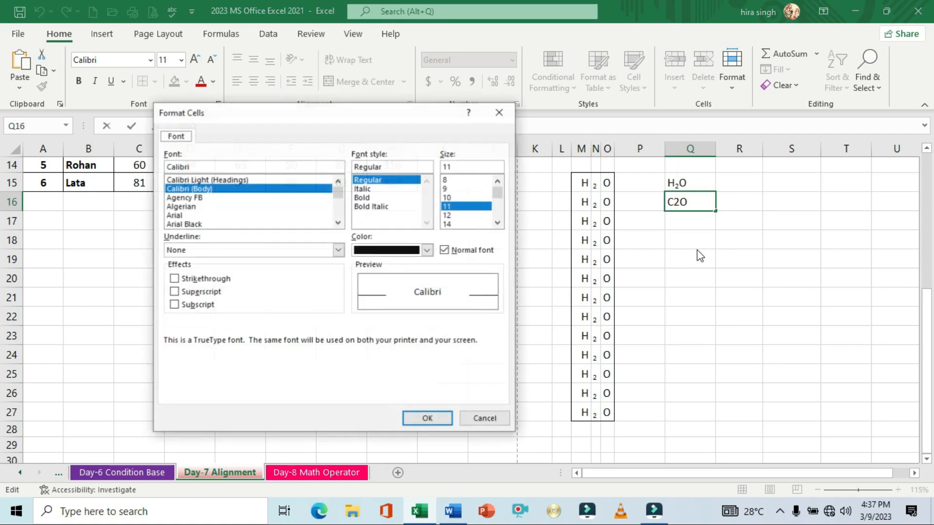
click(190, 307)
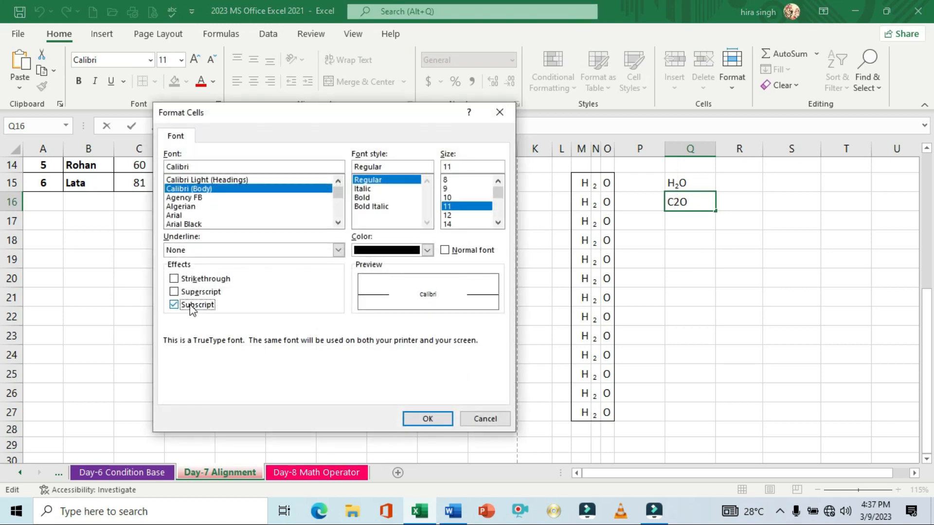
click(424, 418)
click(682, 311)
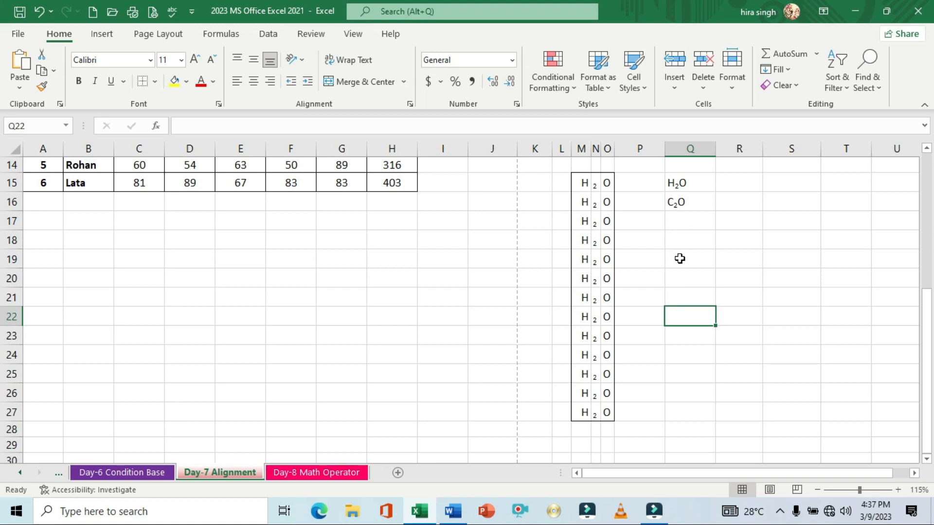
- Inspect the strikethrough font effect of the Merge Cell paragraph in Q2 through Format Cells, leaving its settings as they are
scroll(680, 259, up, 5)
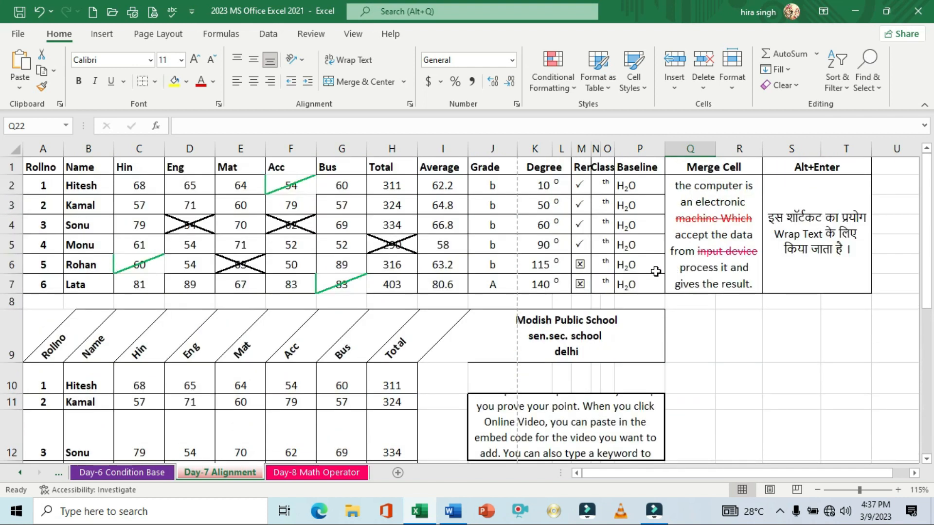
click(711, 207)
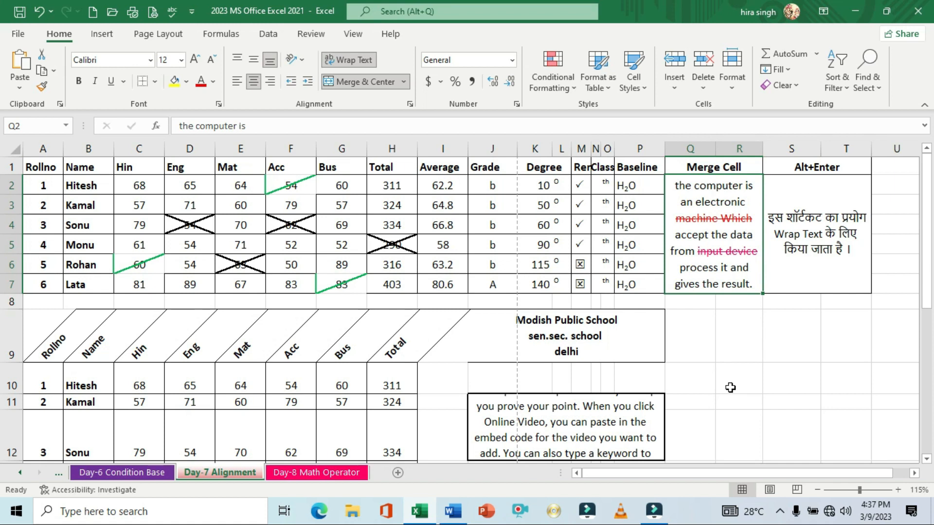
scroll(730, 388, down, 2)
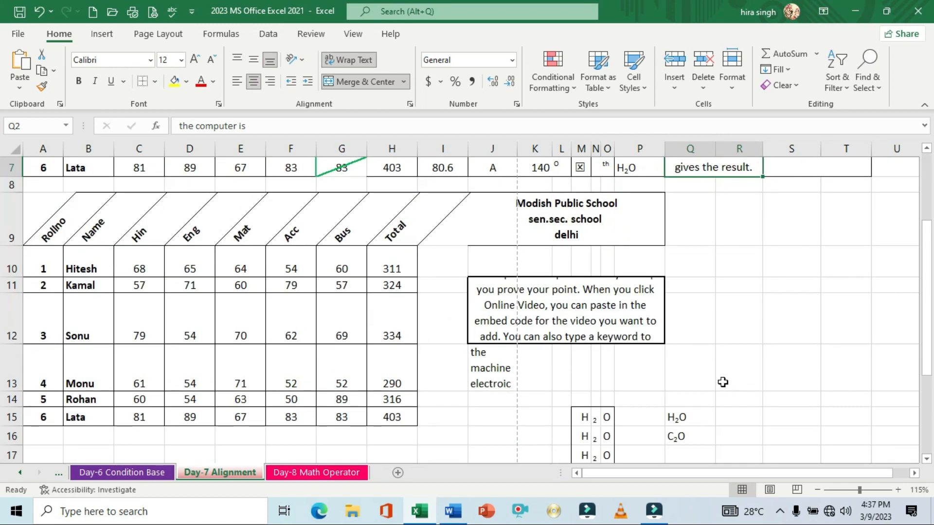
scroll(722, 381, up, 2)
key(ctrl+1)
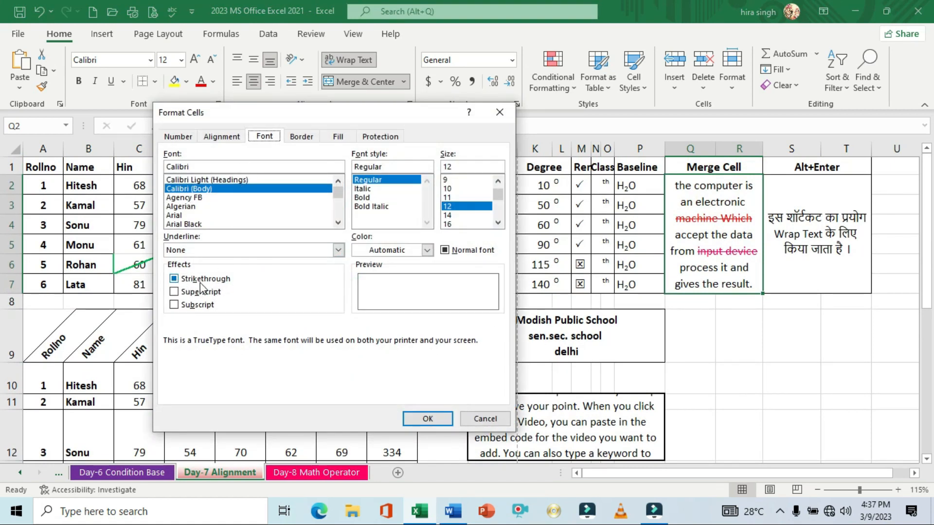
click(486, 418)
click(697, 396)
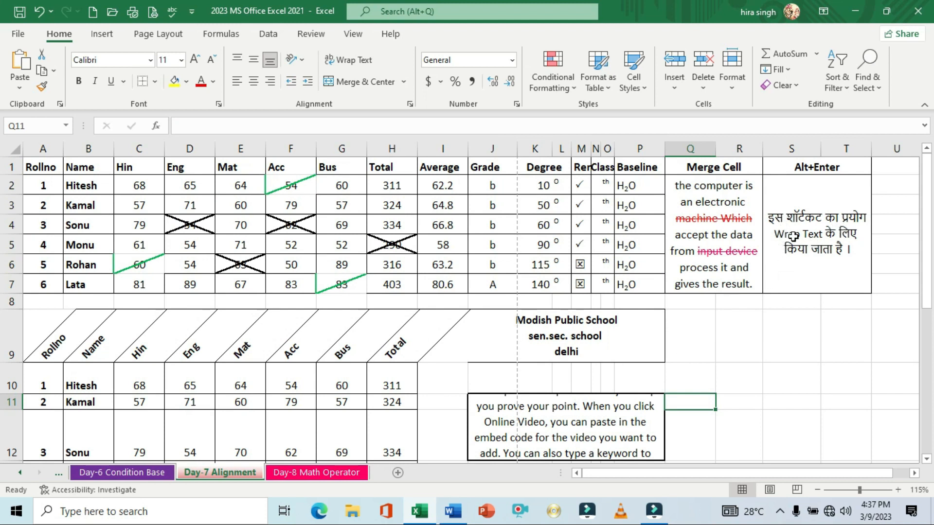
- Apply strikethrough and red font color to the "Wrap Text के लिए" line in the merged Alt+Enter cell S2
double_click(778, 234)
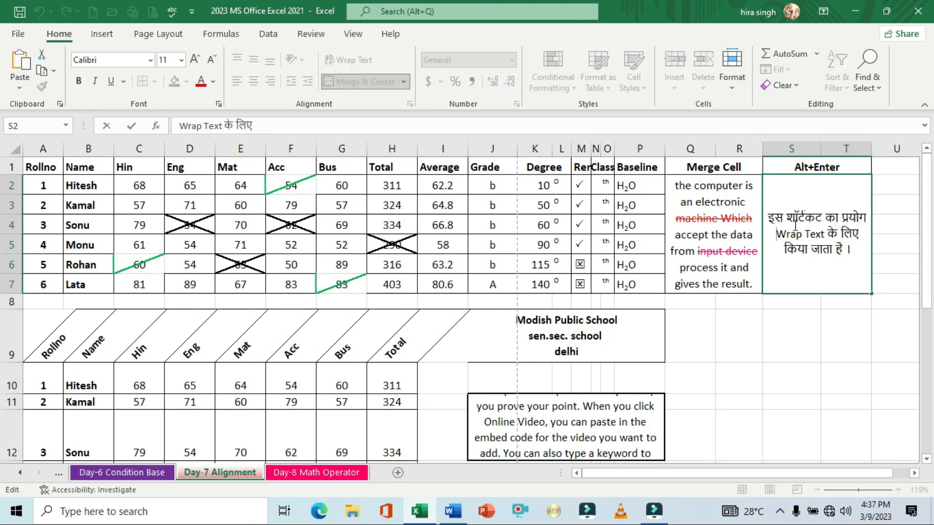
click(798, 330)
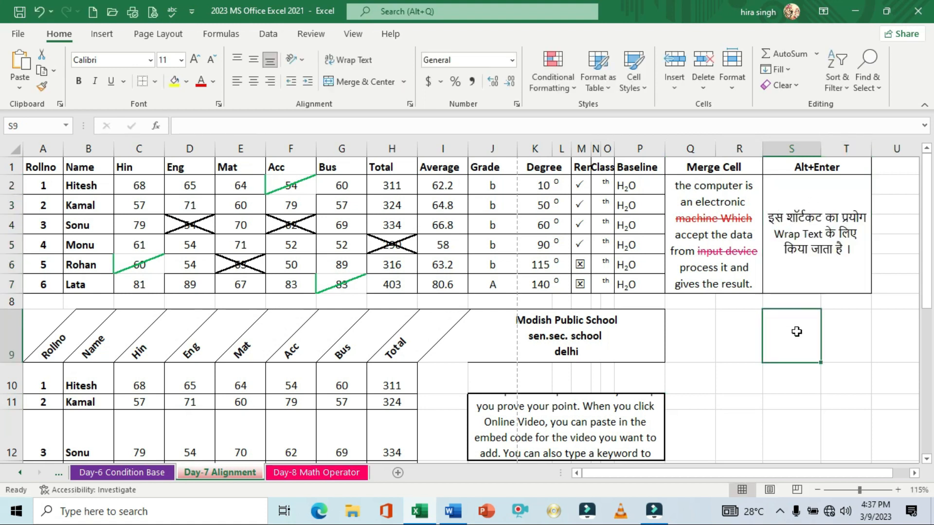
double_click(777, 239)
drag(776, 235, 860, 234)
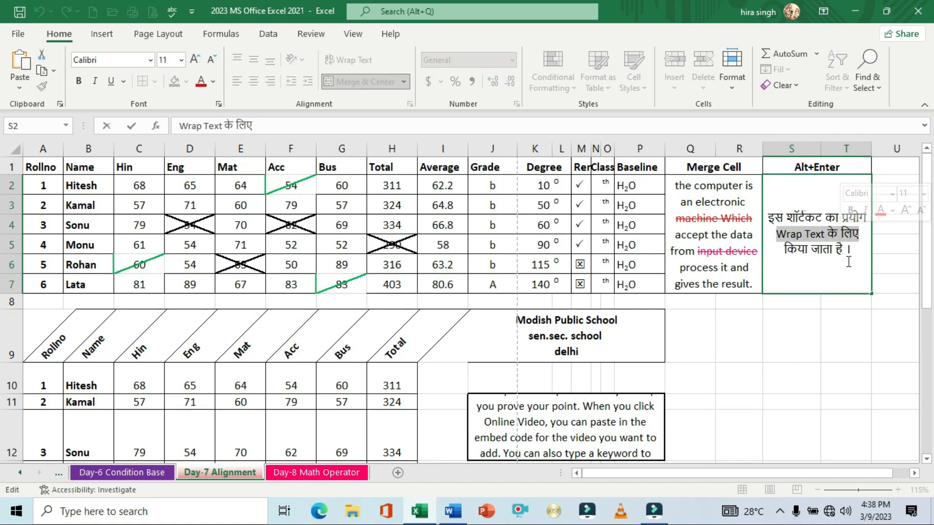
key(ctrl+1)
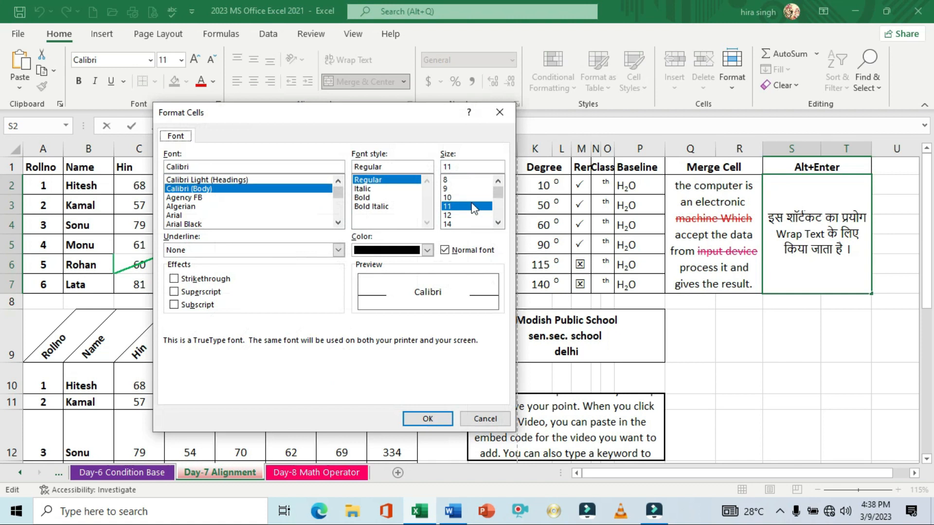
drag(320, 111, 321, 92)
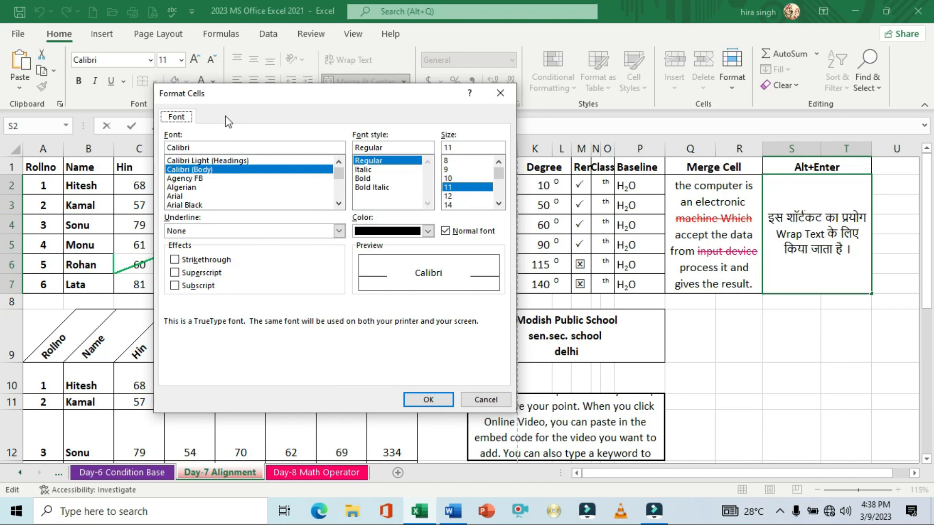
drag(245, 102, 241, 95)
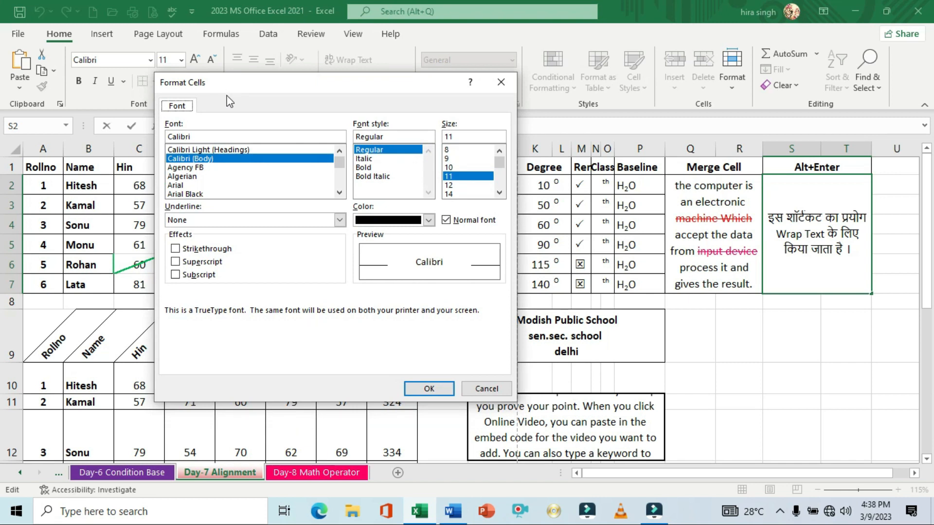
click(178, 250)
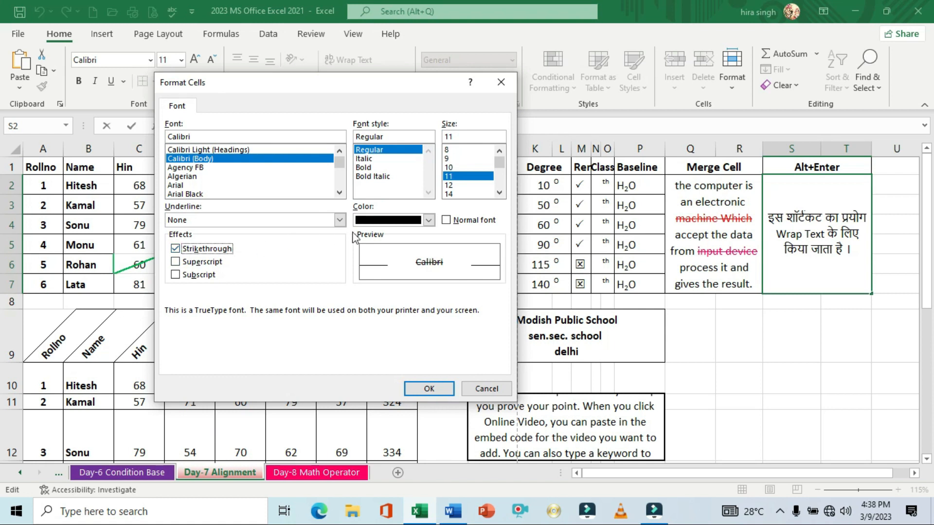
click(430, 220)
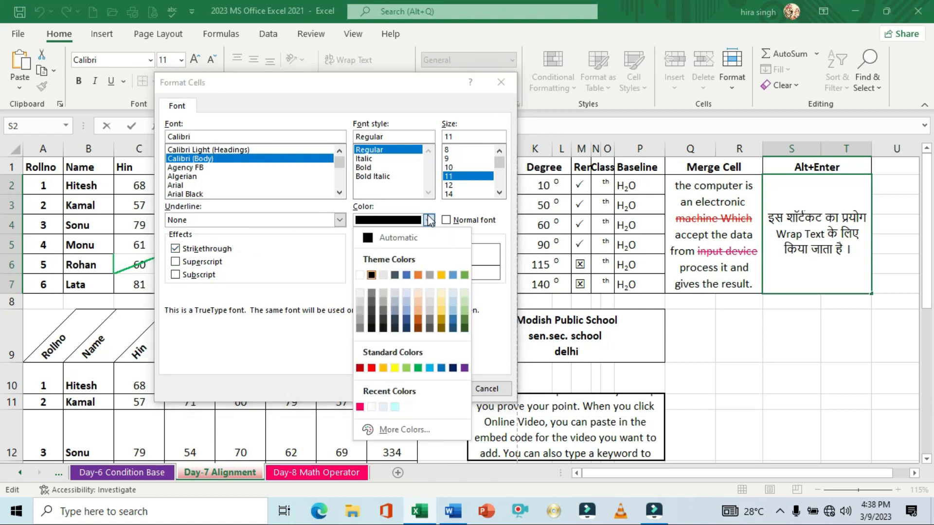
click(371, 369)
click(426, 388)
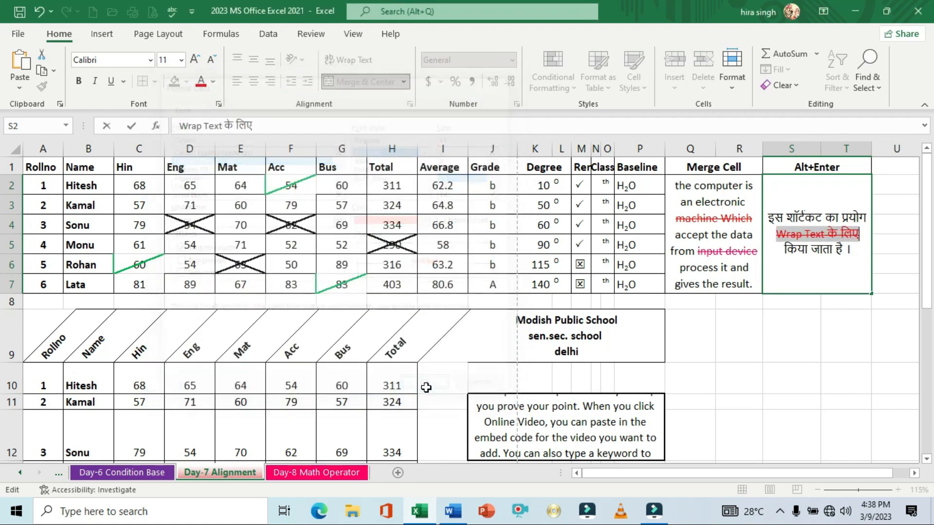
click(789, 380)
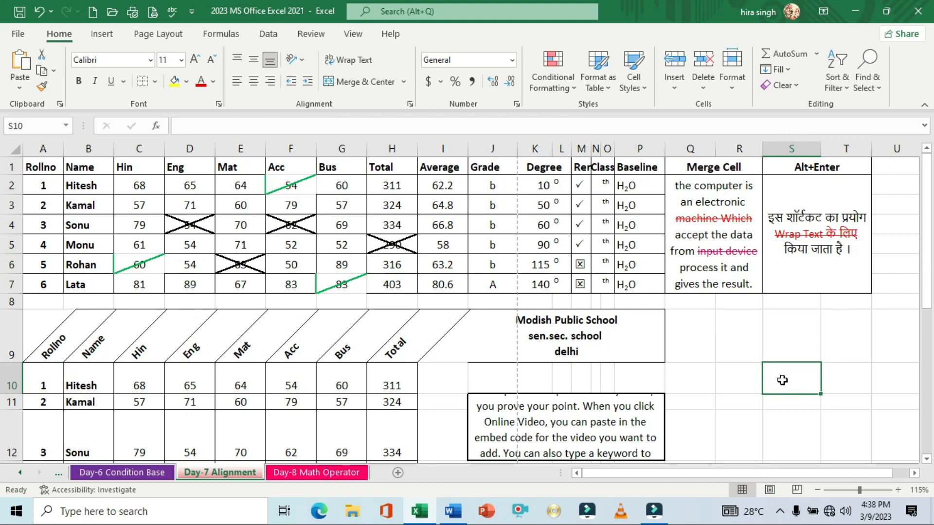
- Review the Border and Fill options of Format Cells for the empty cell S10, leaving its formatting as it is
key(ctrl+shift+f)
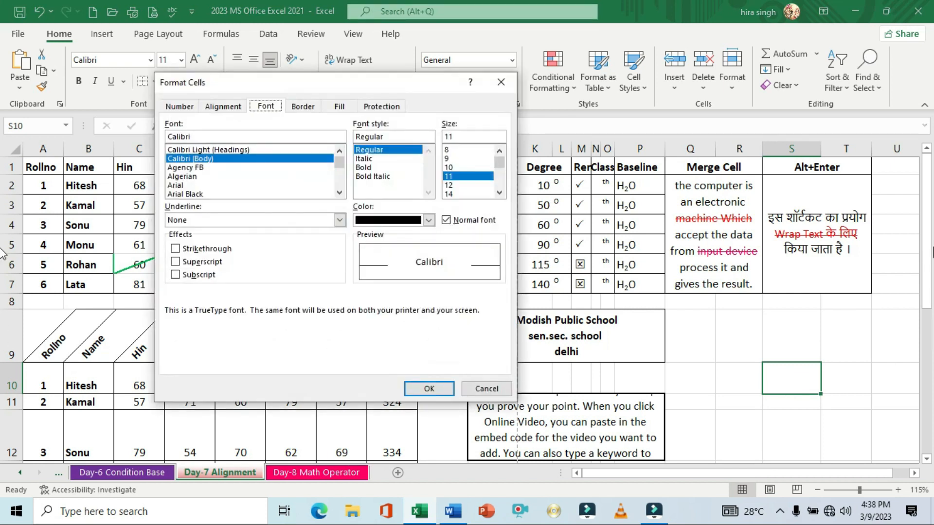
click(313, 109)
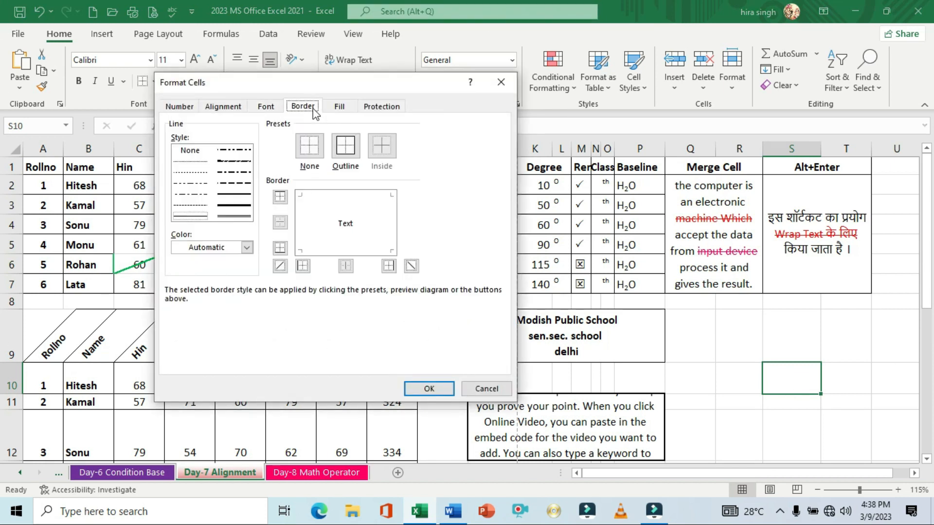
click(339, 110)
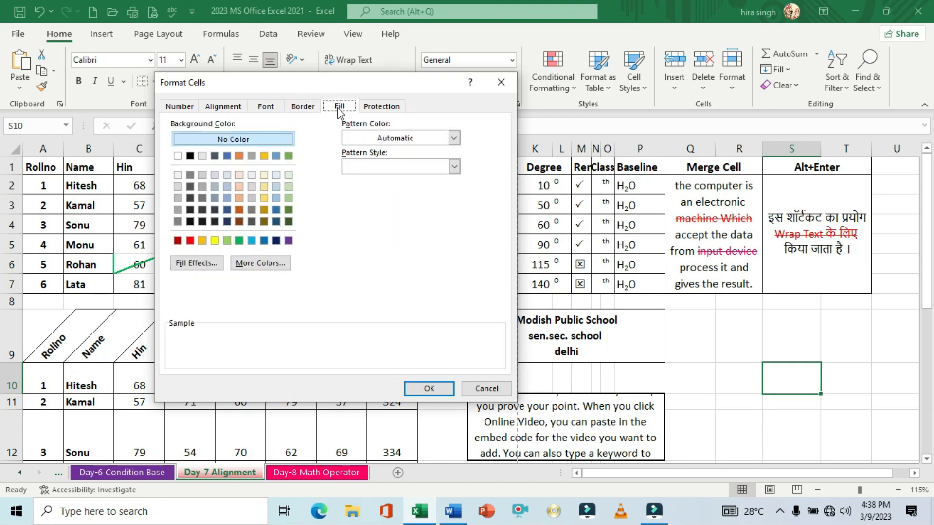
click(506, 86)
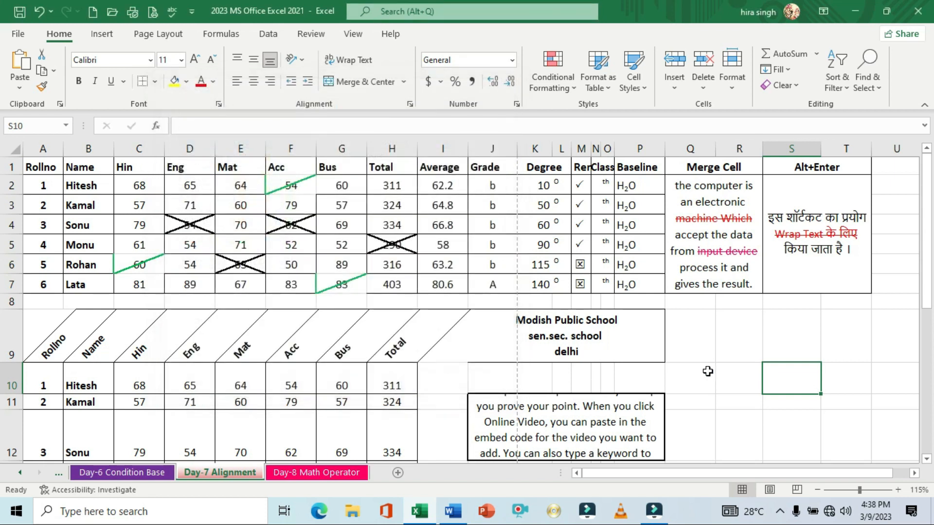
click(708, 354)
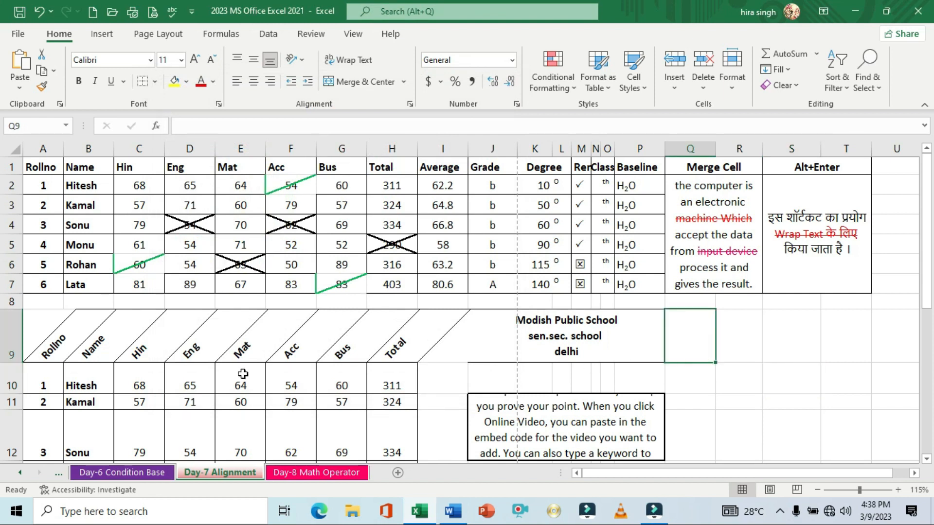
- Fill the slanted header cells A9:H9 with the lightest gold background color through Format Cells
click(43, 334)
drag(43, 334, 396, 342)
key(ctrl+b)
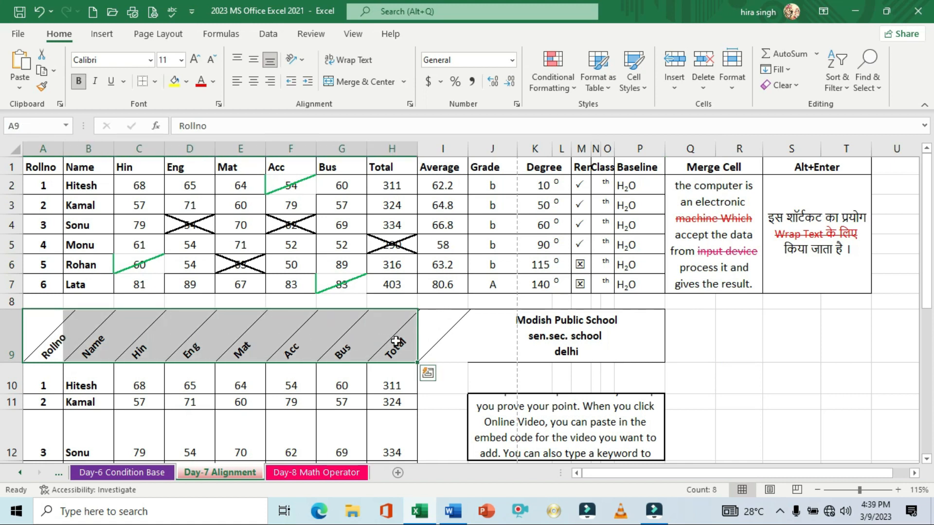
key(ctrl+1)
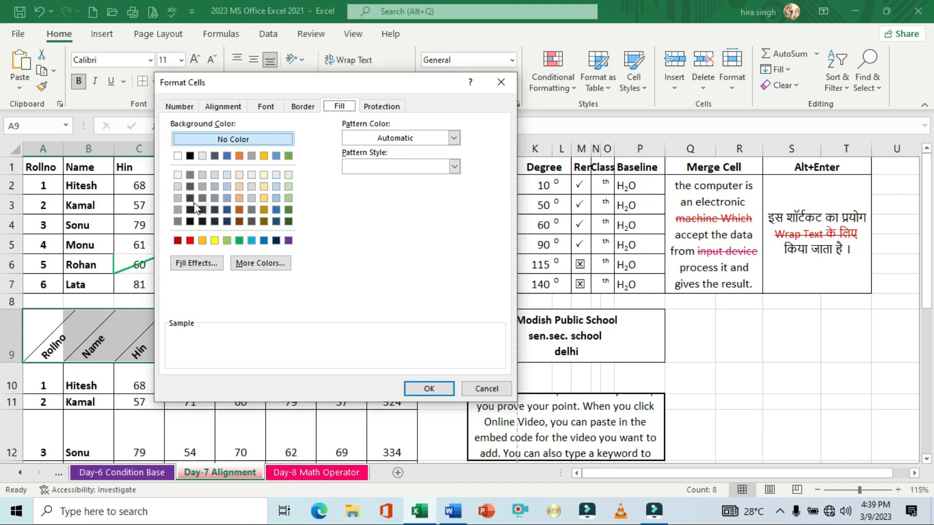
click(264, 175)
click(429, 389)
click(286, 383)
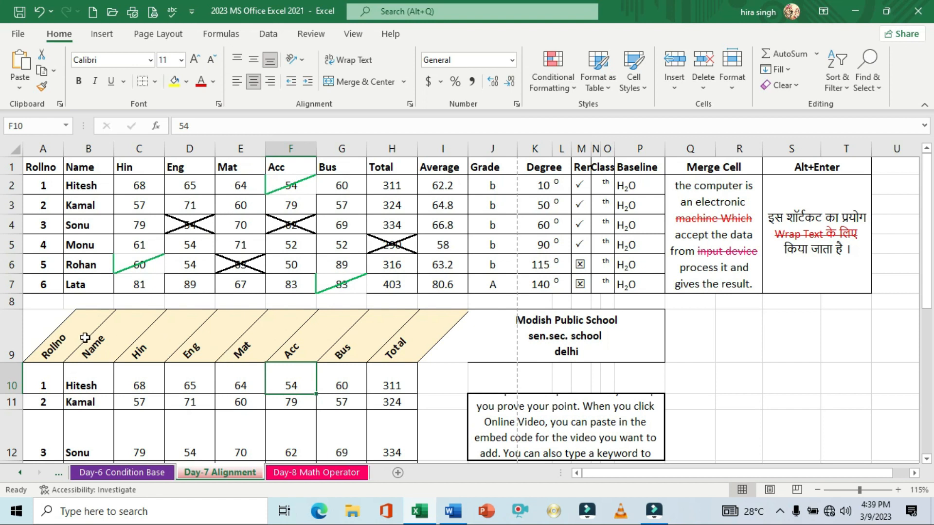
- Inspect the Font and Alignment settings of the slanted header cells A9:H9 in Format Cells without editing them
drag(51, 334, 401, 337)
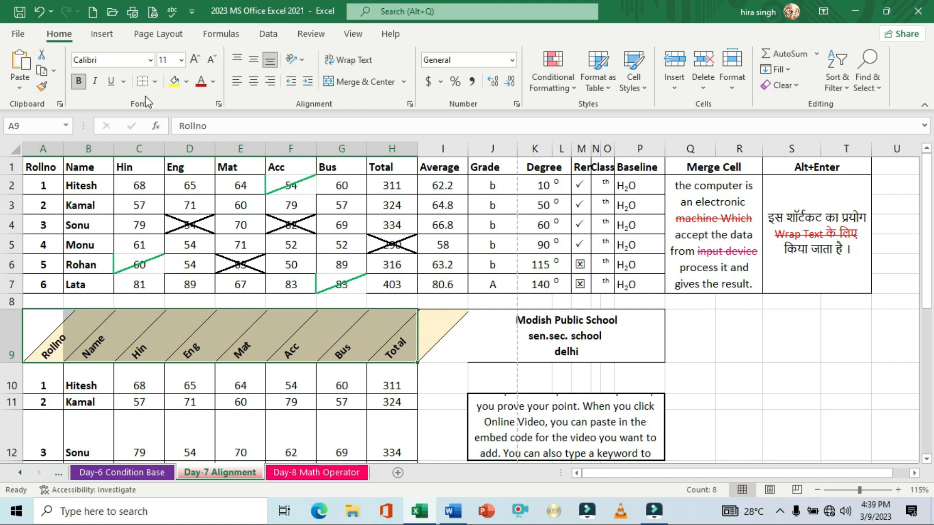
click(217, 104)
drag(263, 87, 418, 96)
click(655, 95)
click(411, 103)
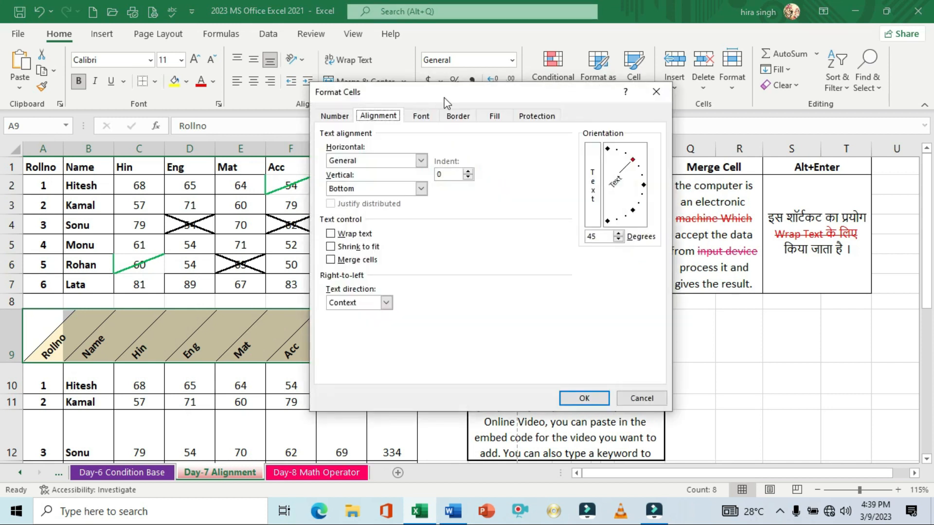
click(656, 92)
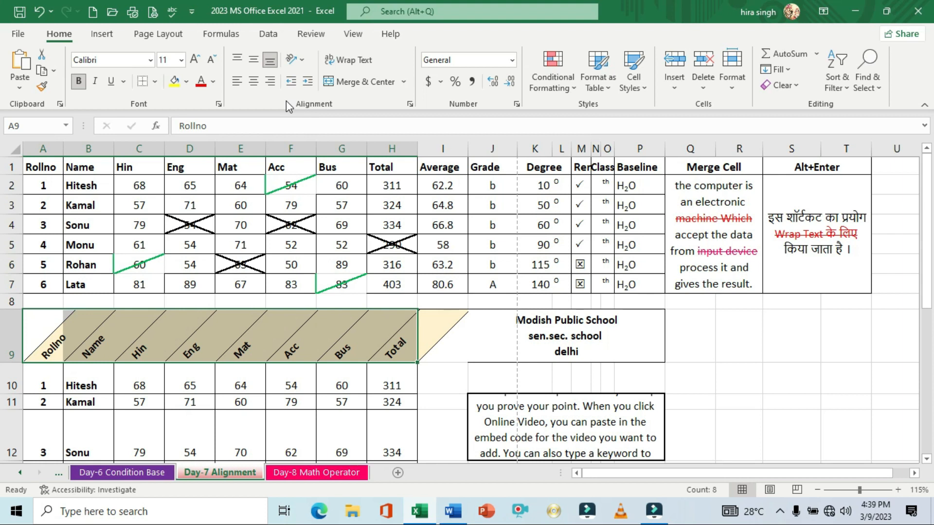
- Change the fill of the slanted header cells A9:H9 to a light gray theme color
click(187, 85)
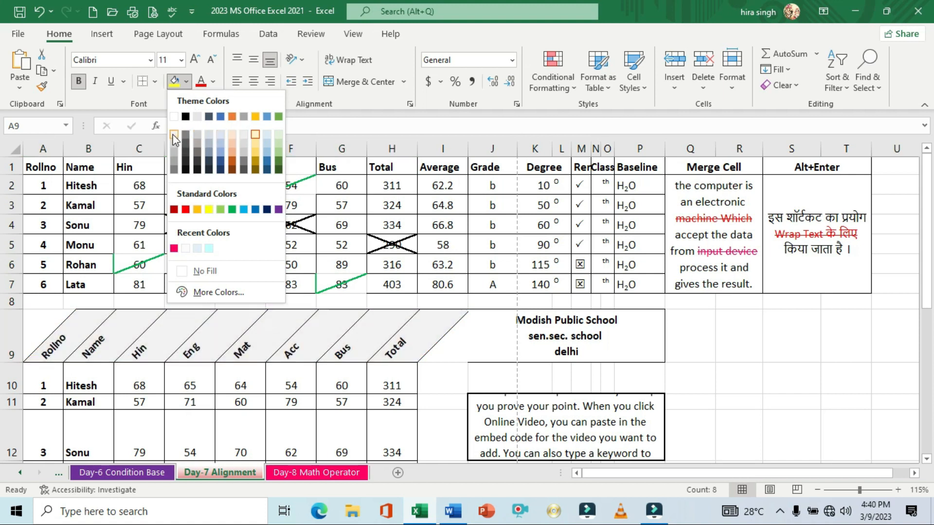
click(174, 152)
click(470, 354)
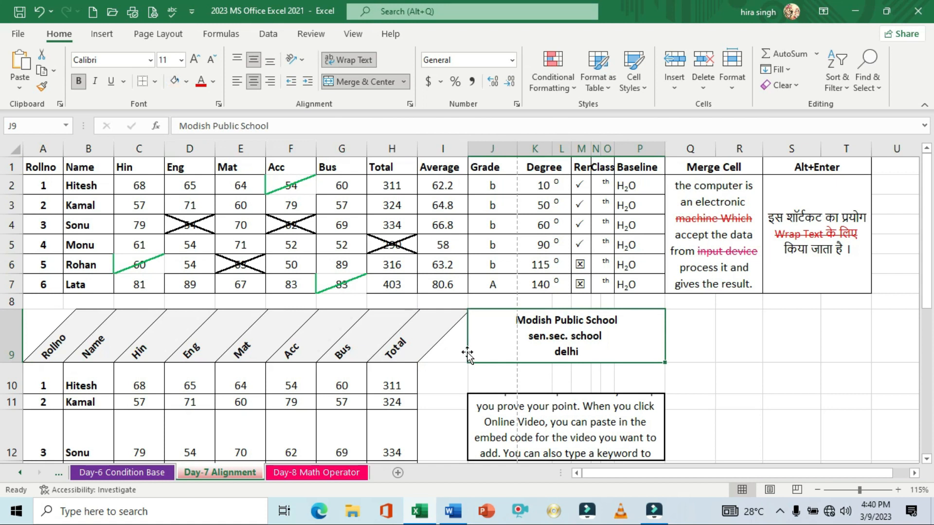
- Set the font color of the header cells A1:J1, from Rollno to Grade, to standard blue
drag(45, 168, 475, 171)
click(212, 81)
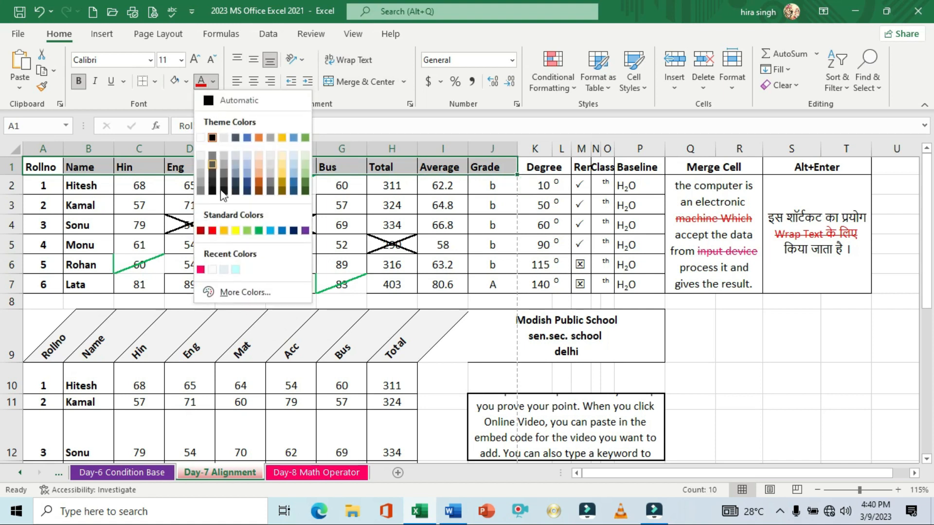
click(283, 230)
click(391, 204)
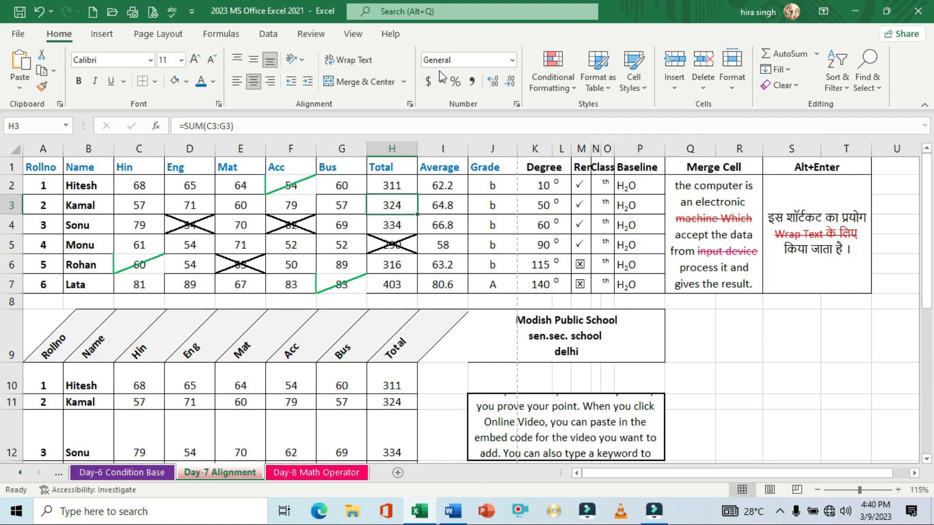
- Review the Number, Alignment, Font, Border and Fill settings for cell H3 in Format Cells, leaving its formatting as it is
key(ctrl+1)
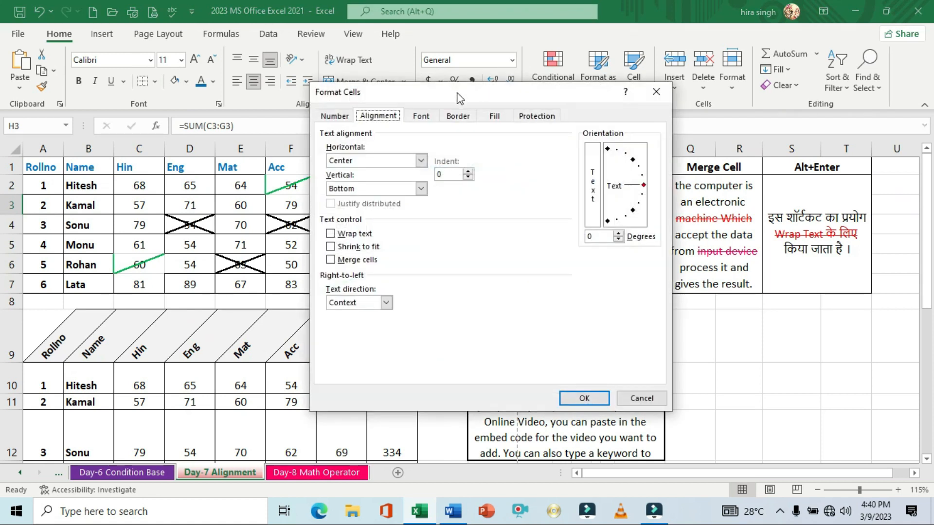
drag(460, 97, 466, 111)
click(346, 132)
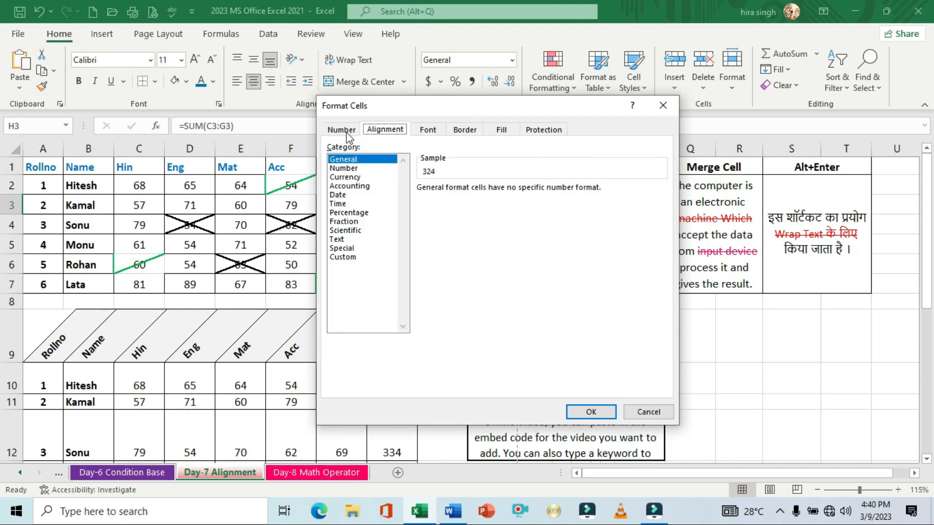
click(385, 132)
click(425, 132)
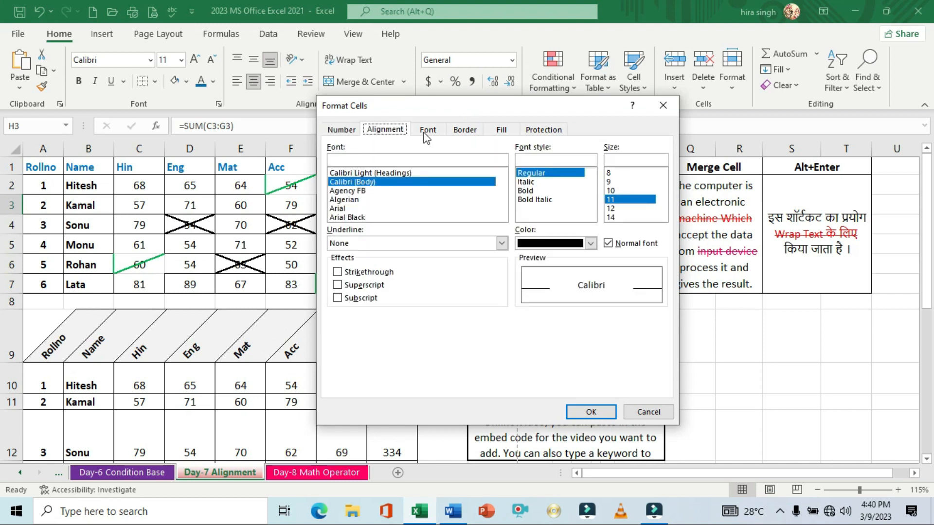
click(461, 133)
click(501, 132)
click(465, 130)
click(428, 130)
click(382, 131)
click(347, 130)
drag(435, 116, 436, 128)
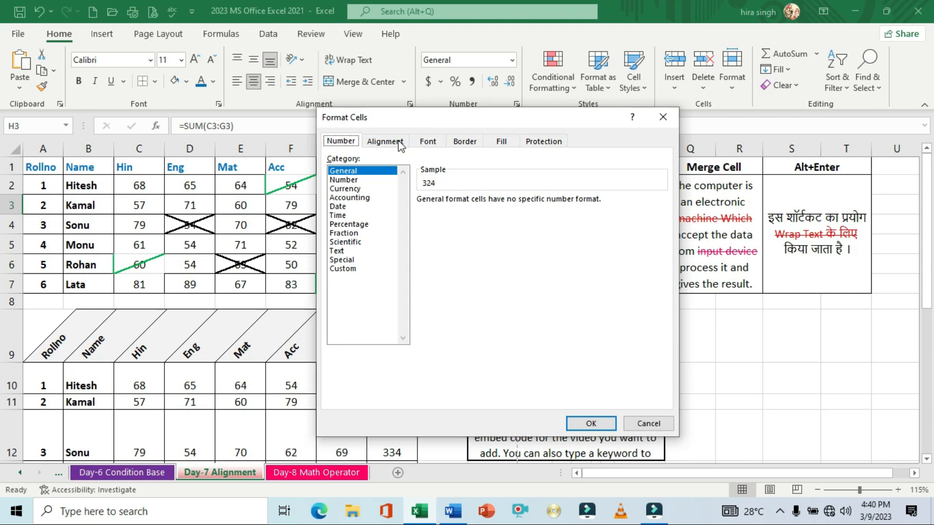
click(398, 140)
click(435, 143)
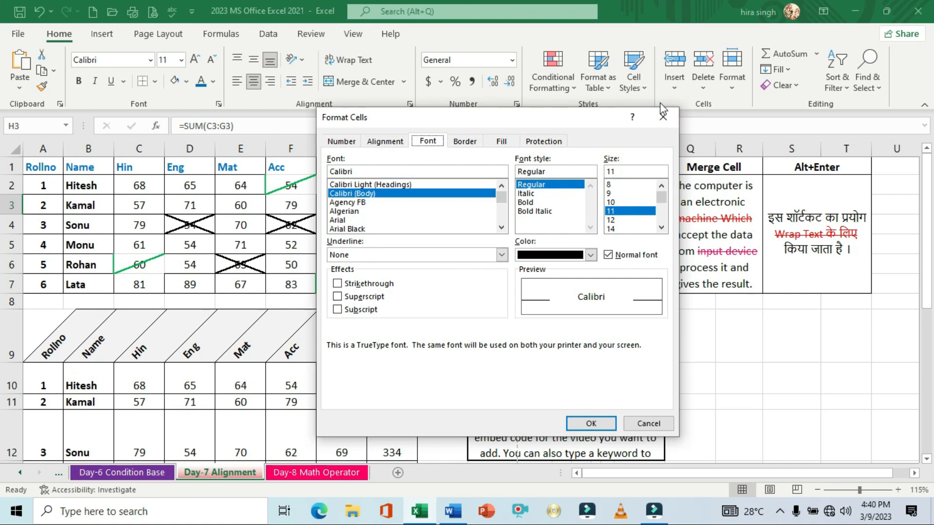
click(667, 119)
click(560, 247)
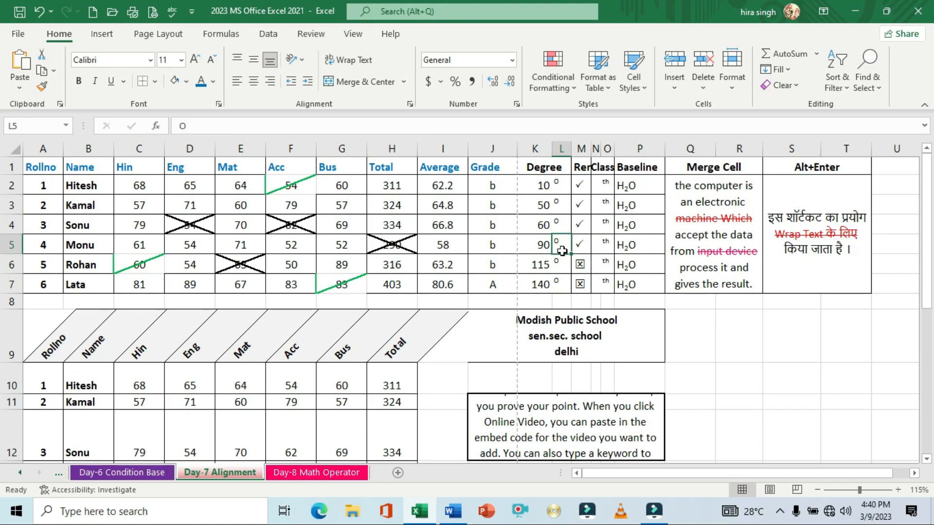